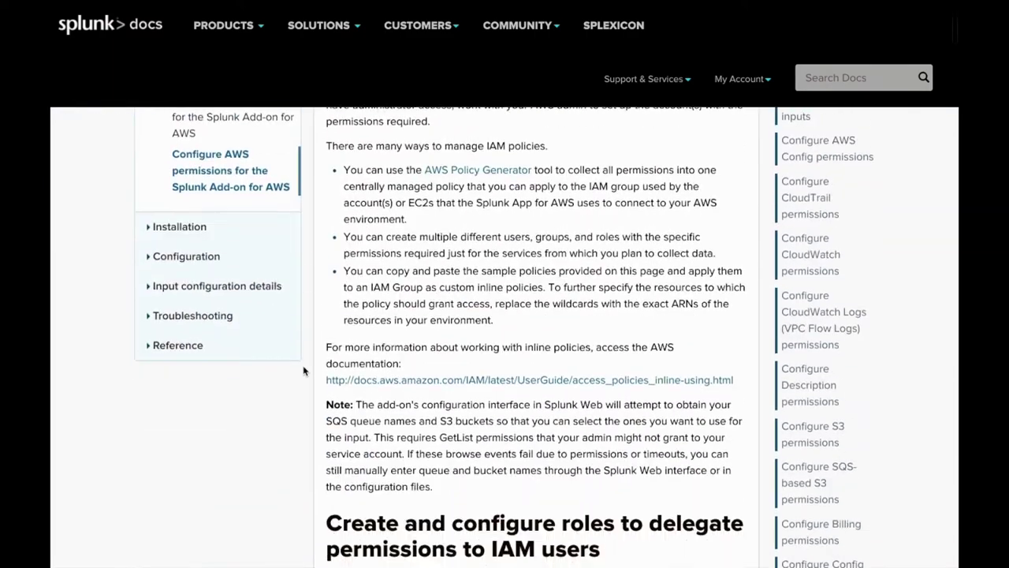
- Copy the complete sample inline policy covering permissions for all inputs from the Splunk Add-on for AWS documentation
scroll(304, 371, down, 5)
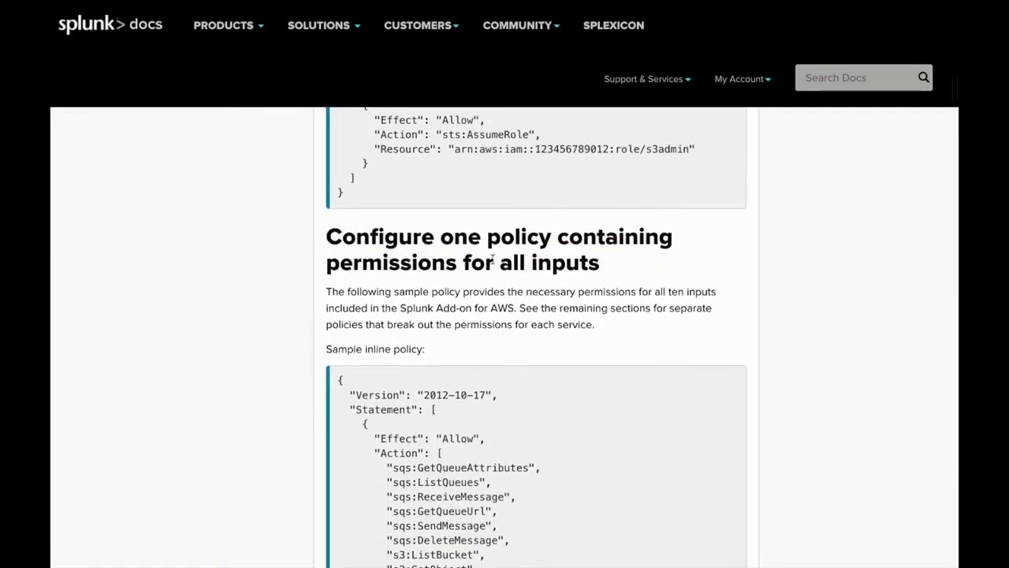
scroll(320, 329, down, 3)
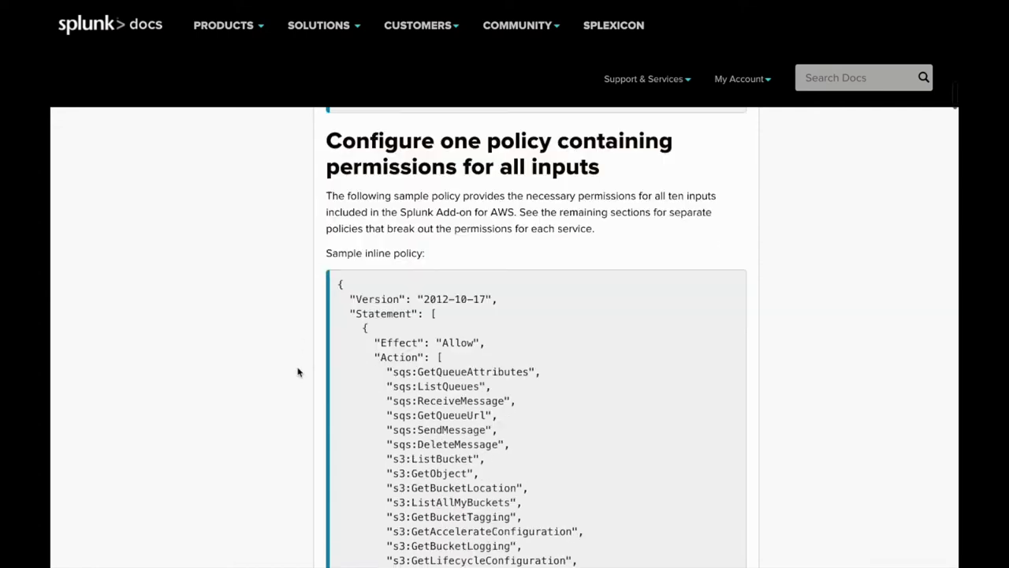
drag(339, 181, 463, 550)
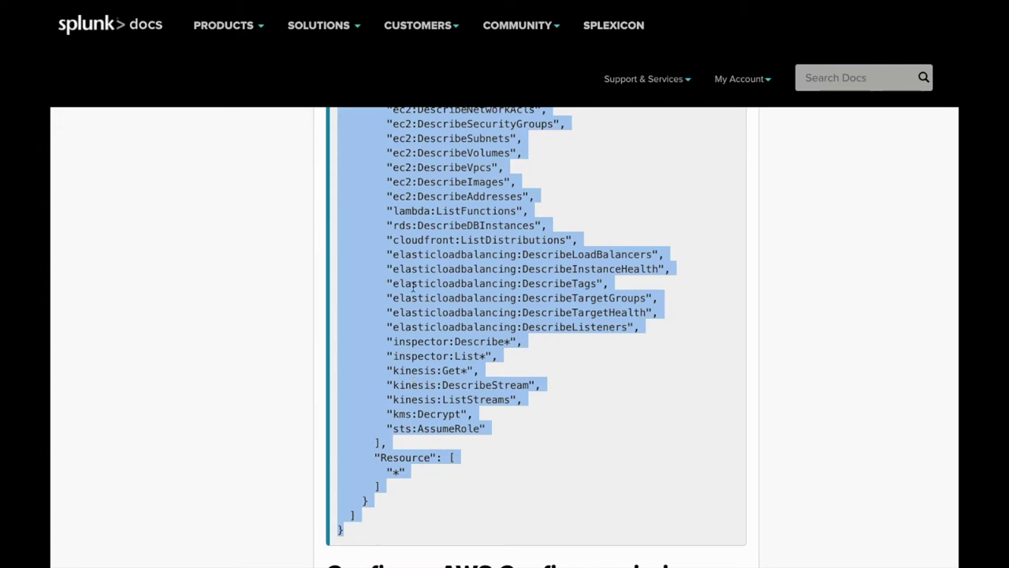
scroll(413, 297, up, 10)
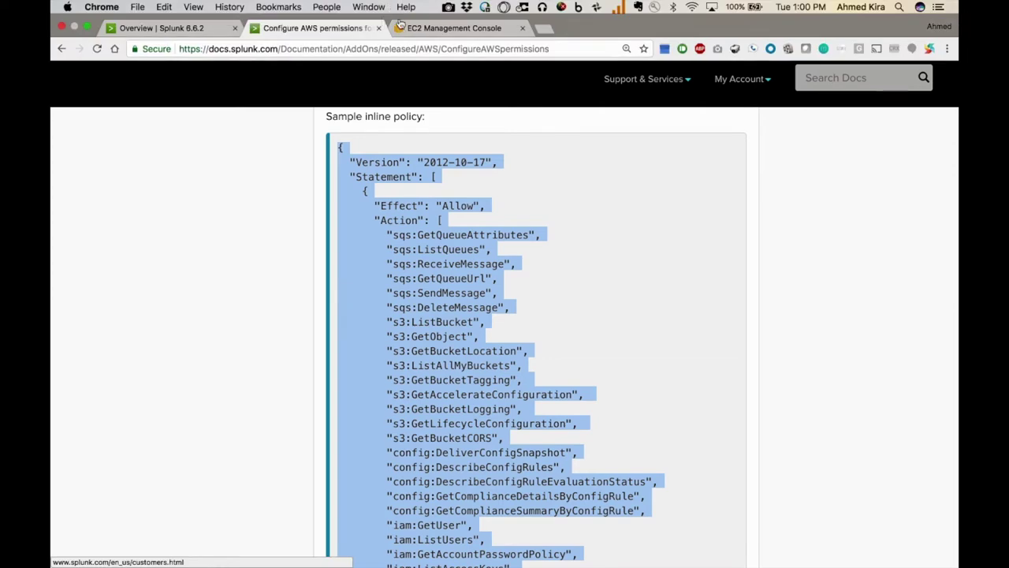
- Switch to the AWS console and open the list of IAM policies
click(426, 27)
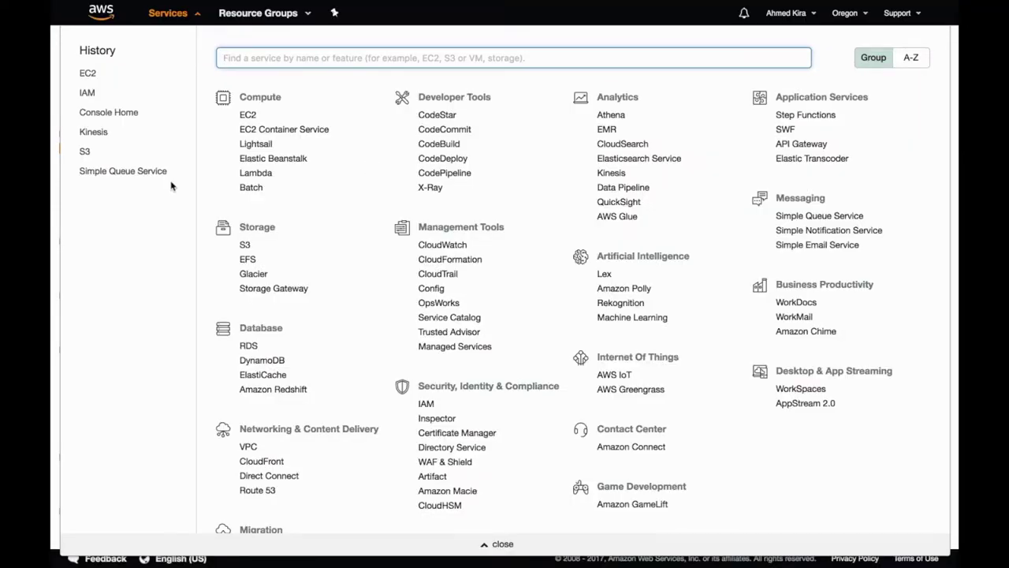
click(427, 404)
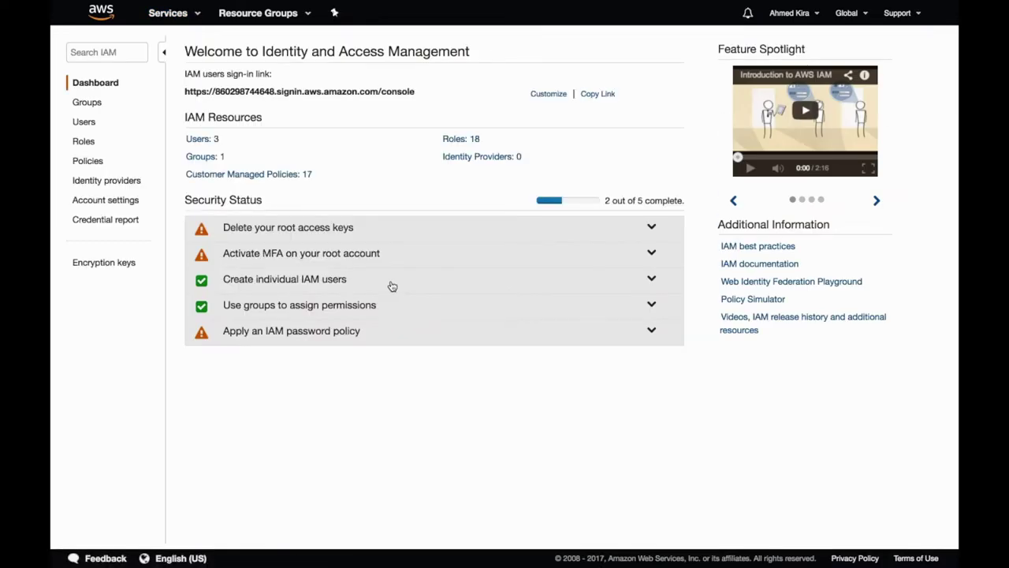
click(88, 161)
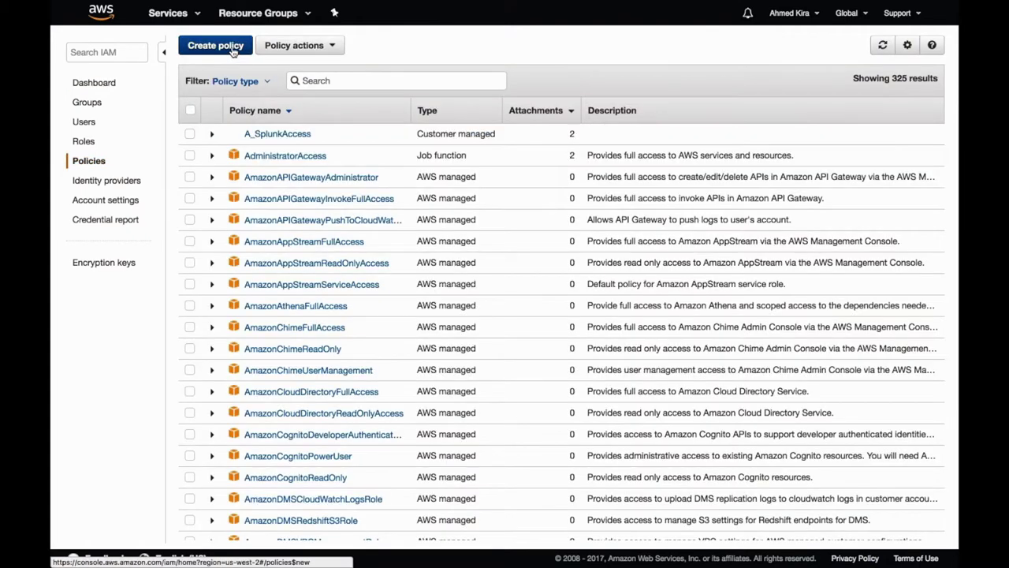
- Draft a new policy as JSON, replacing the default document with the copied Splunk sample policy, and proceed to its review
click(233, 50)
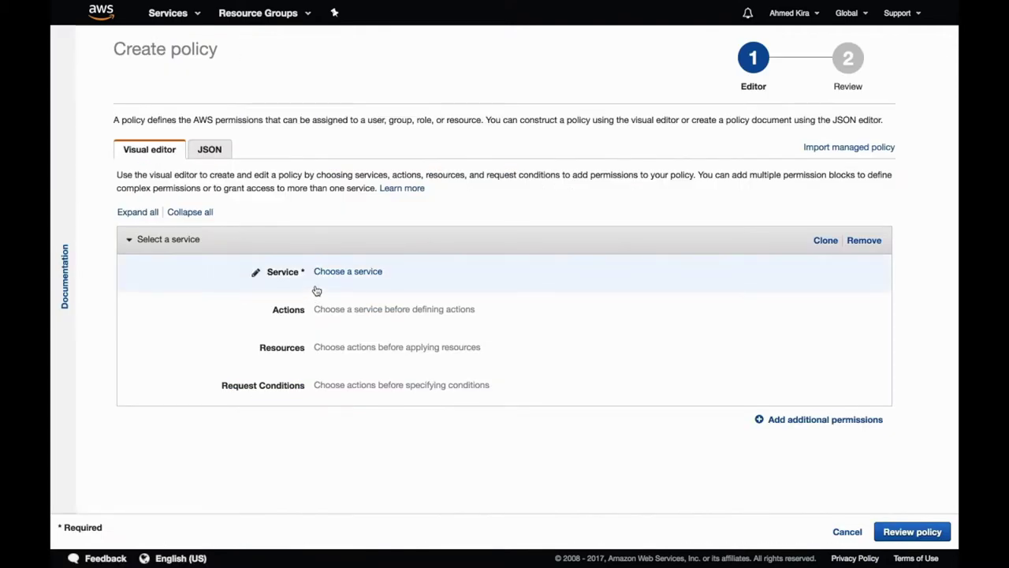
click(210, 151)
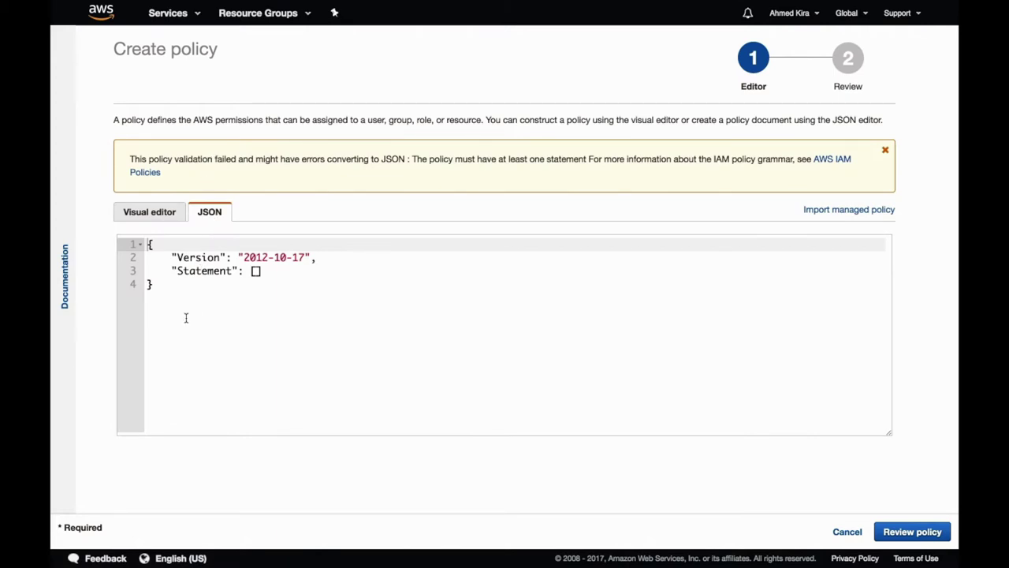
drag(186, 318, 131, 243)
key(super+v)
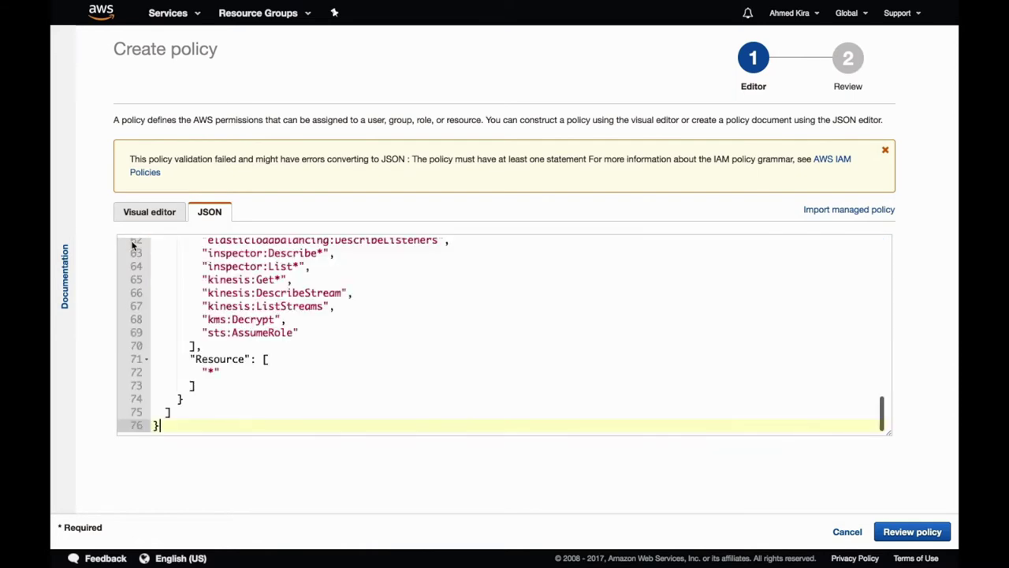
click(910, 533)
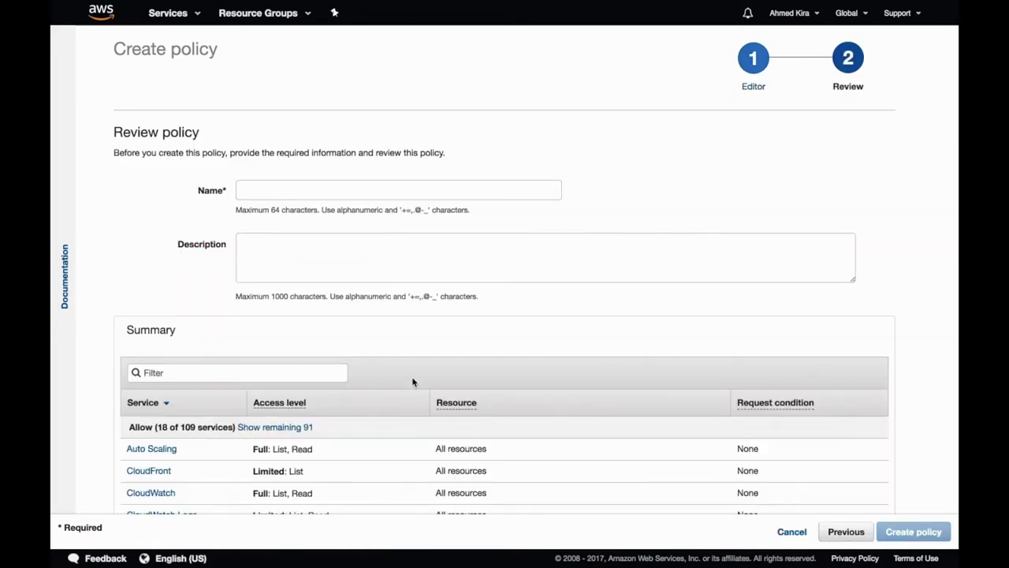
- Enter A_SplunkAccess as the name of the drafted policy, but cancel without creating it
click(418, 187)
text(A_)
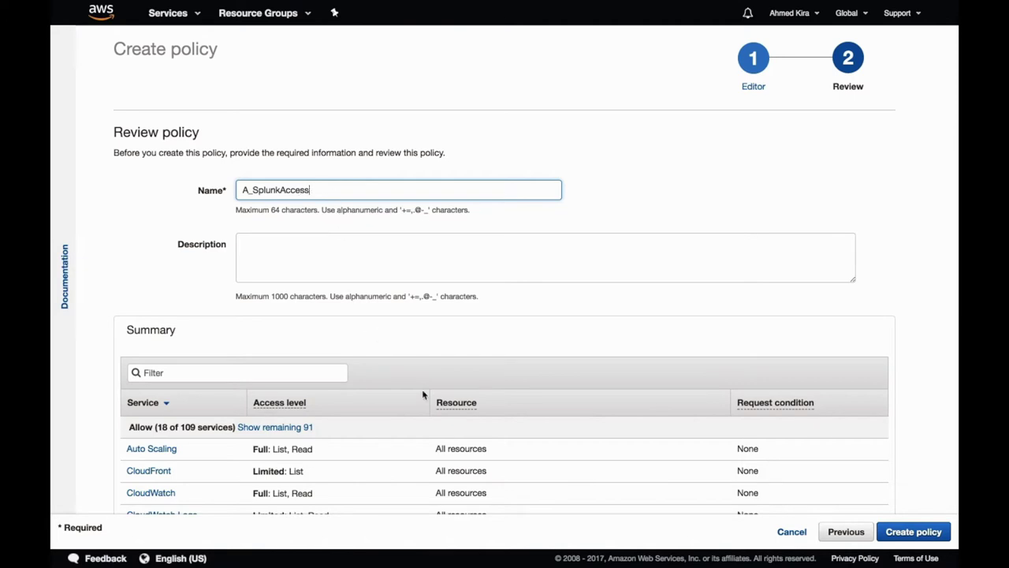
text(SplunkAccess)
click(797, 532)
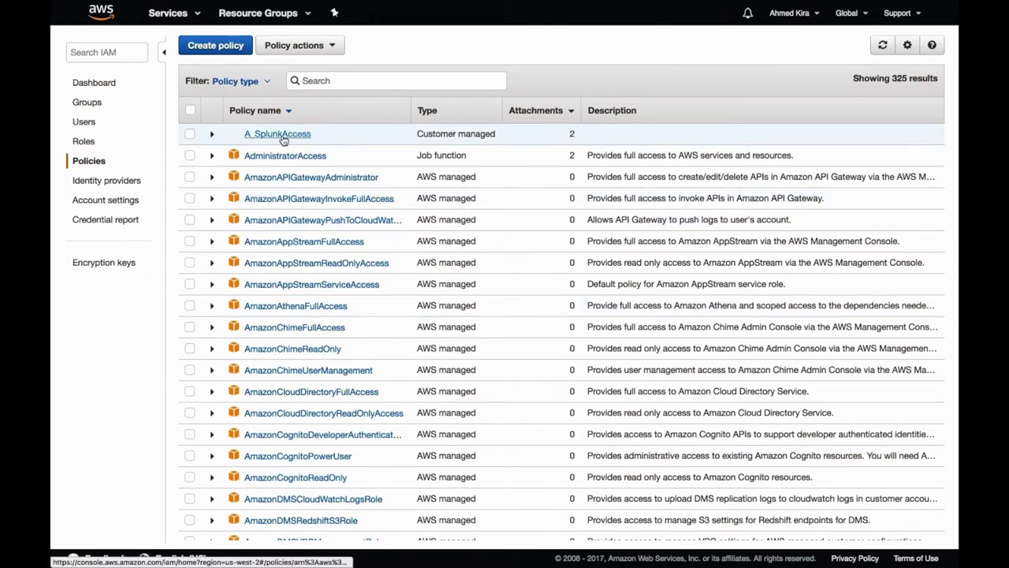
- Start a new IAM role trusted by the EC2 service with the EC2 use case and proceed to its permissions
click(82, 143)
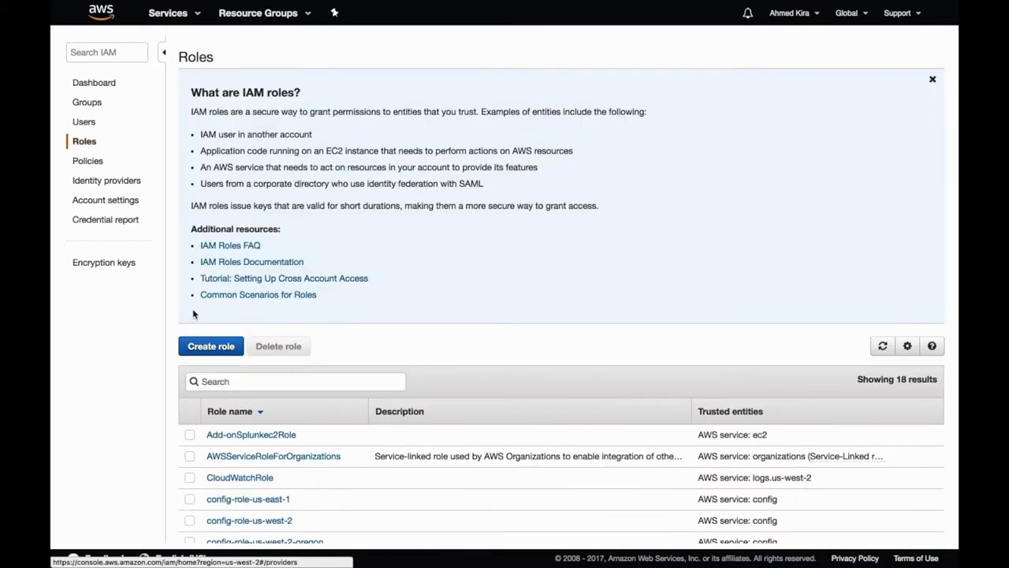
click(209, 344)
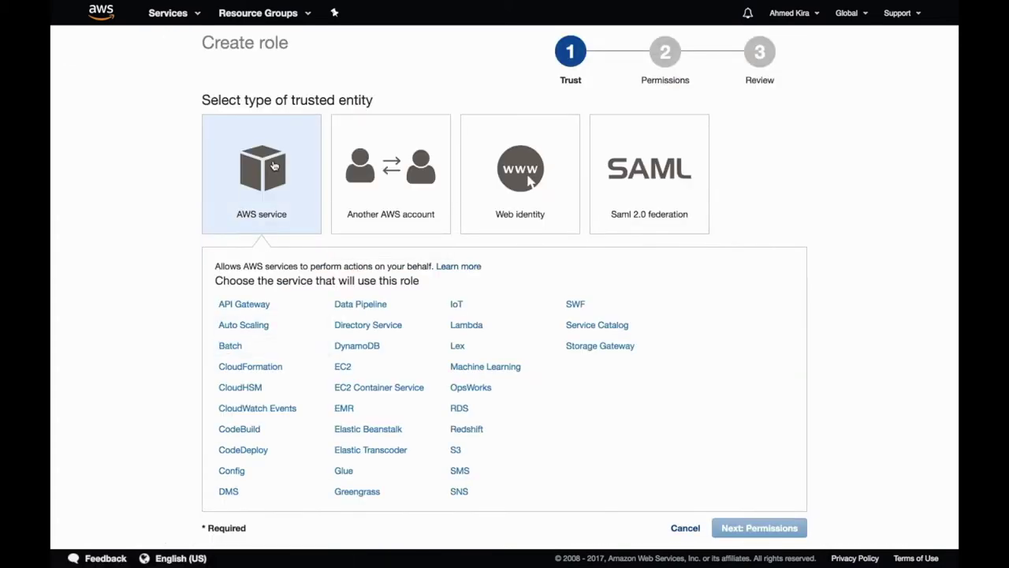
click(343, 369)
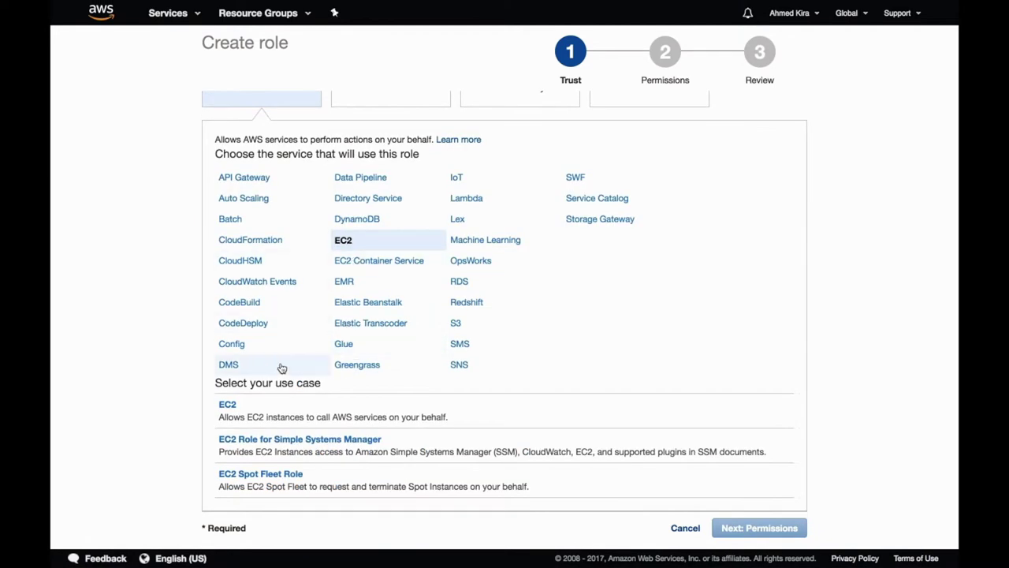
click(228, 407)
click(749, 530)
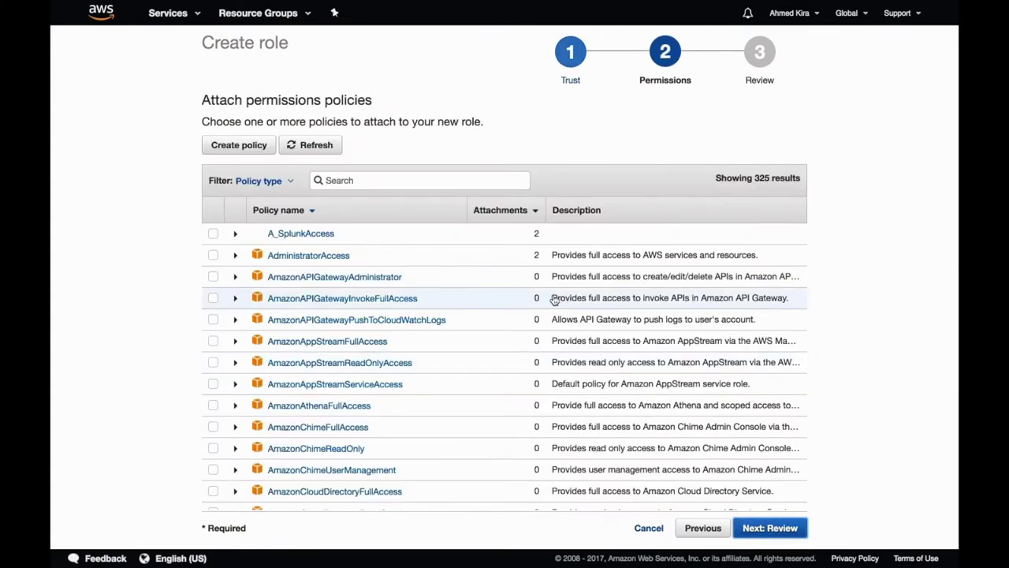
- Attach the A_SplunkAccess policy to the role and create it with the name Splunk_EC2_Role
click(212, 235)
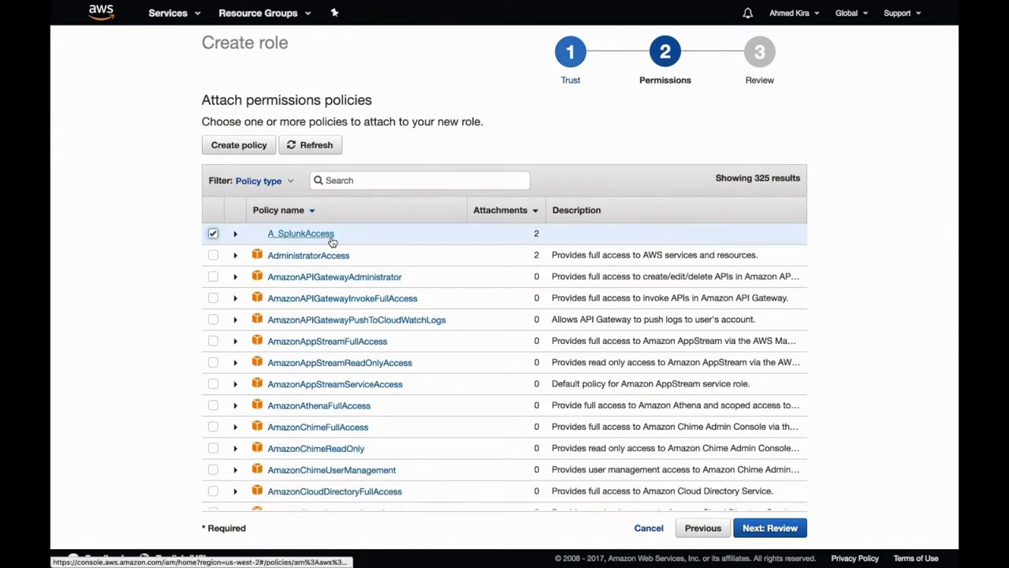
click(763, 521)
click(518, 157)
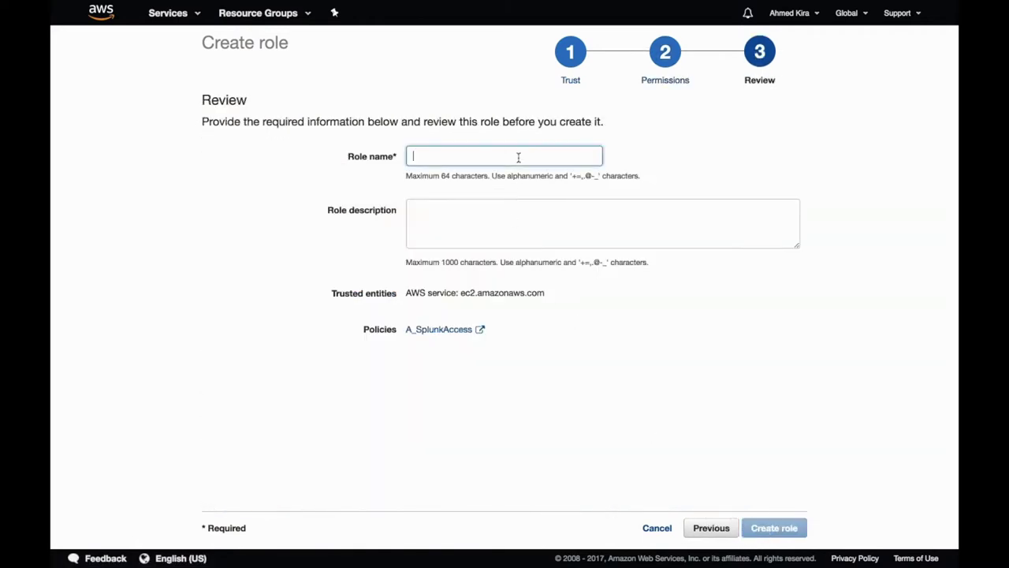
text(Splunk_EC2)
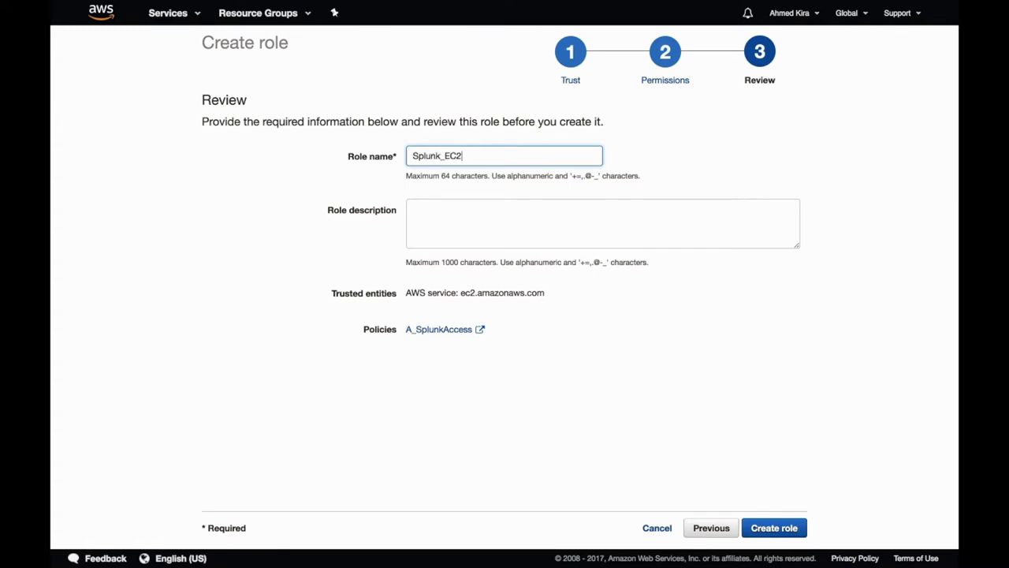
click(771, 525)
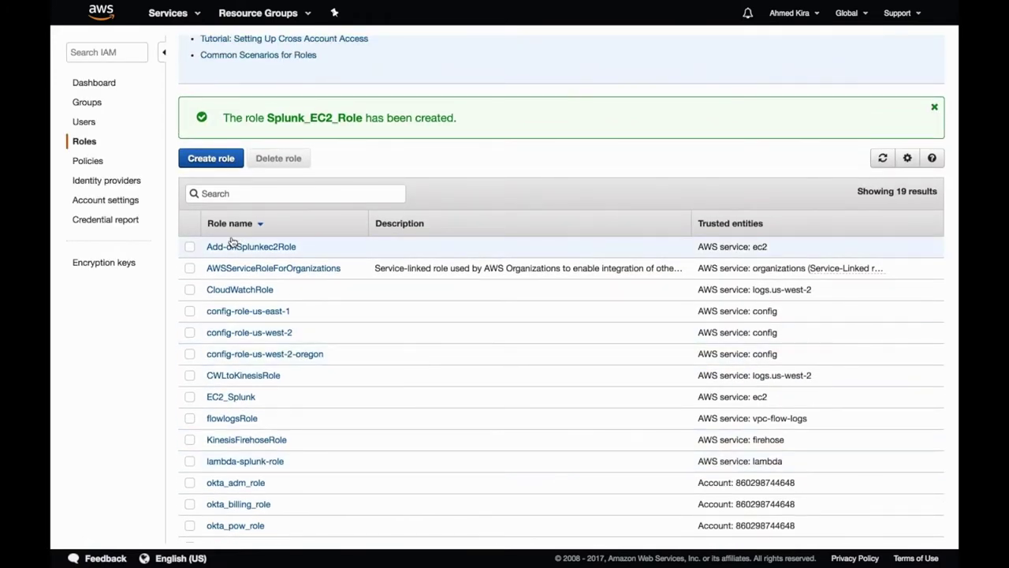
- Open the EC2 service and show its running instances
scroll(232, 240, up, 3)
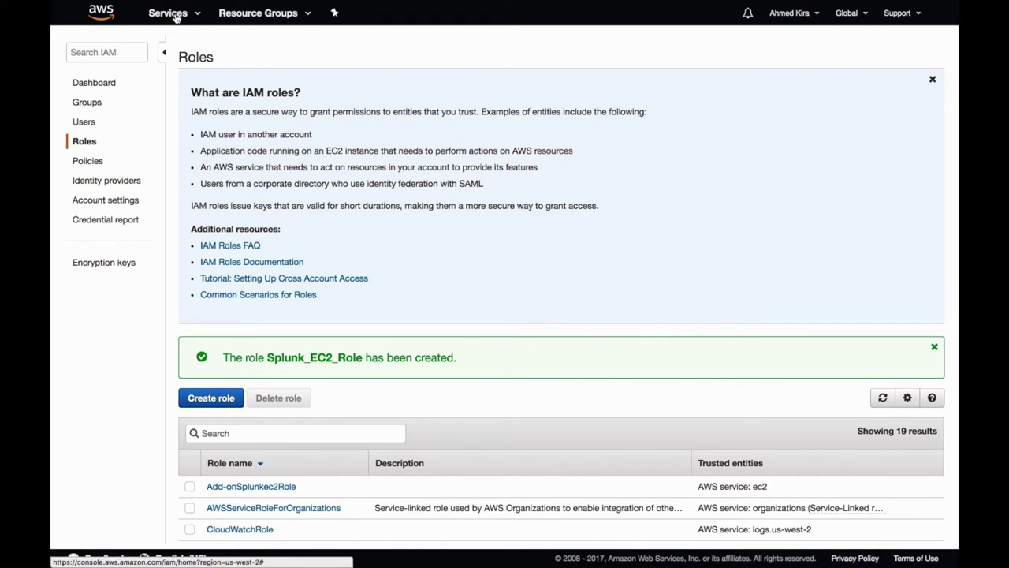
click(172, 14)
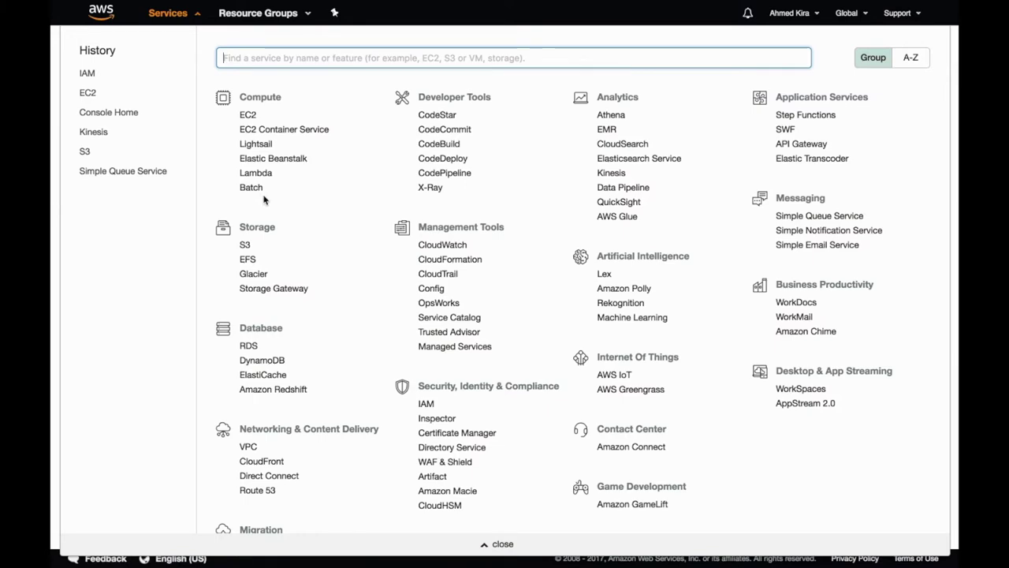
click(247, 115)
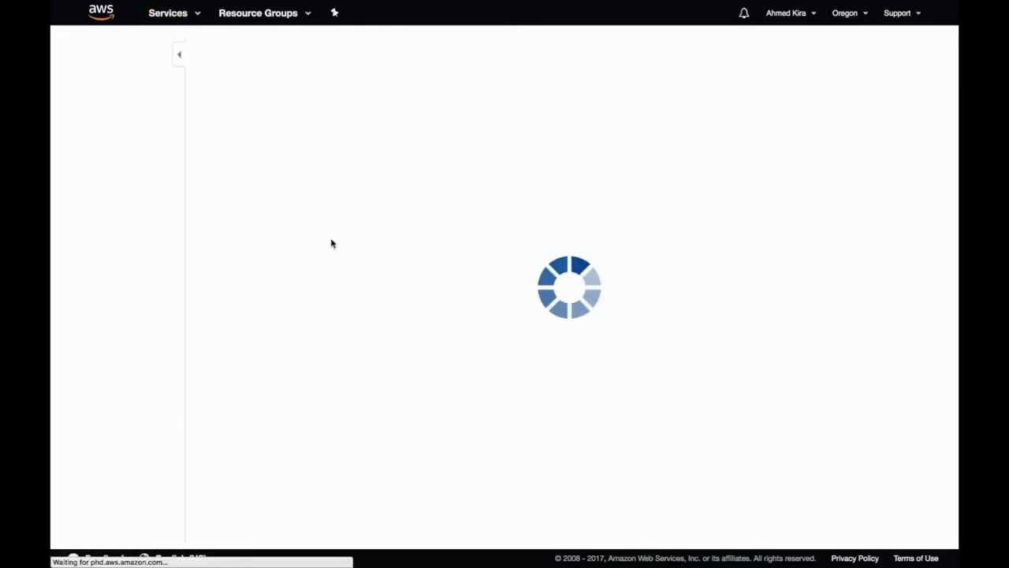
click(270, 87)
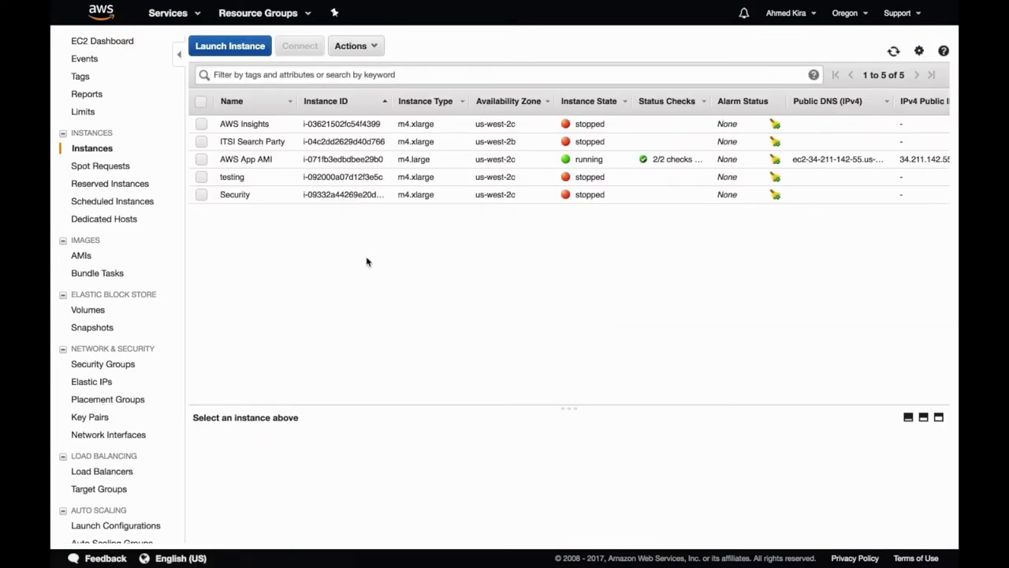
- Open the Attach/Replace IAM Role settings for the AWS App AMI instance and list the available IAM roles
click(201, 159)
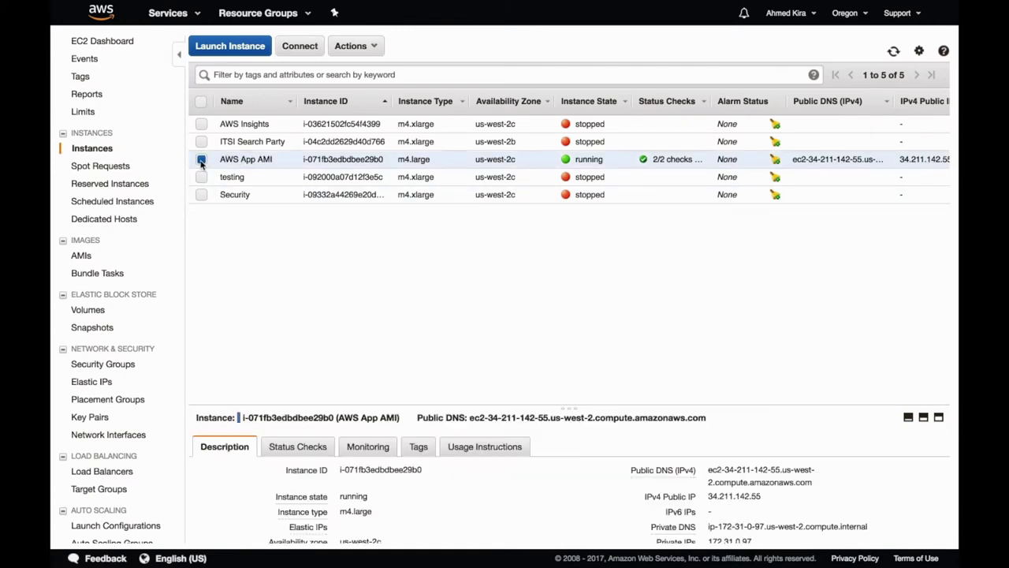
click(352, 47)
mouse_move(403, 131)
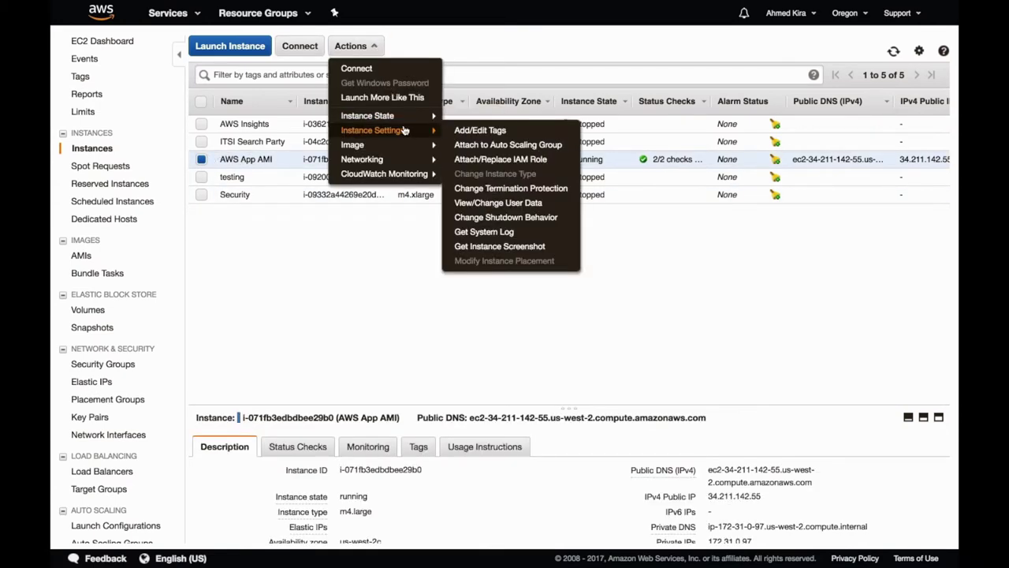
click(555, 161)
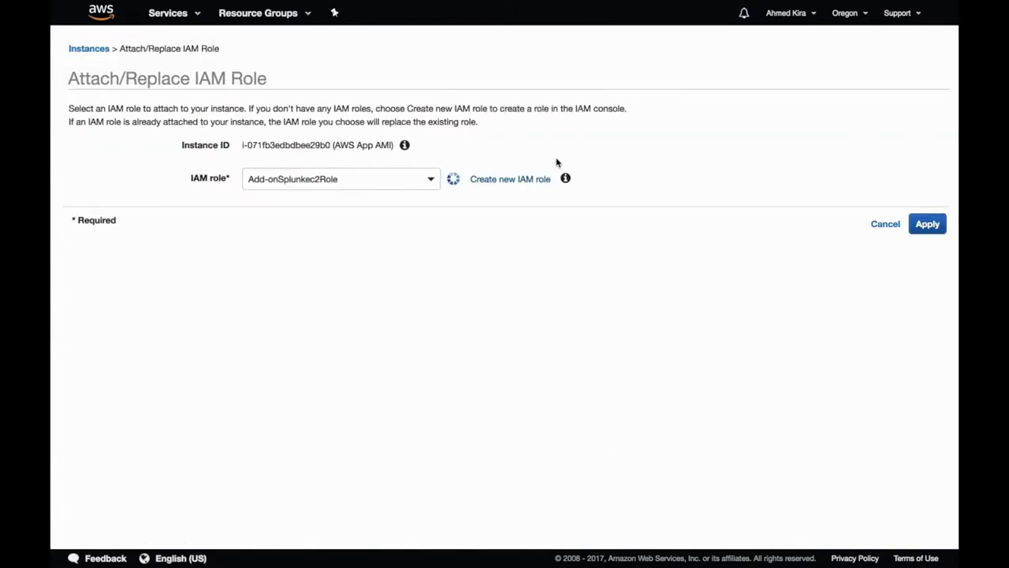
click(418, 176)
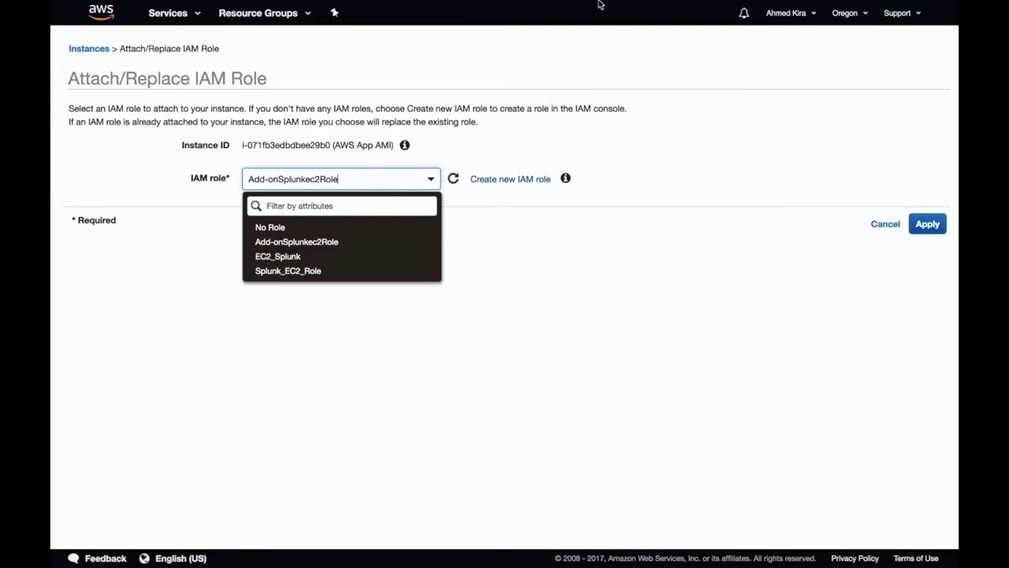
- Copy the public IP of the unnamed running m4.large instance and open that address on port 8000 in a new browser tab
click(600, 28)
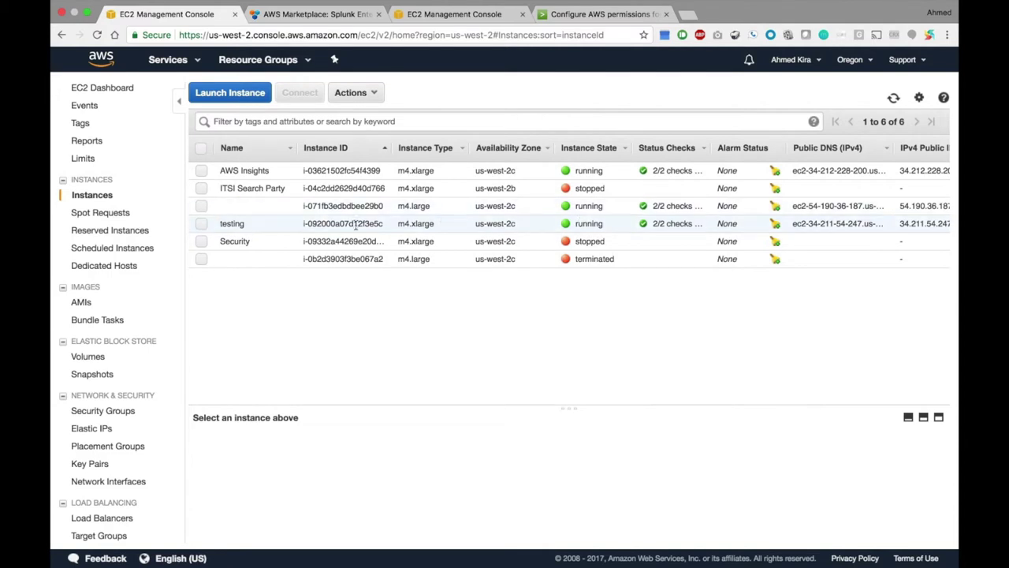
click(337, 206)
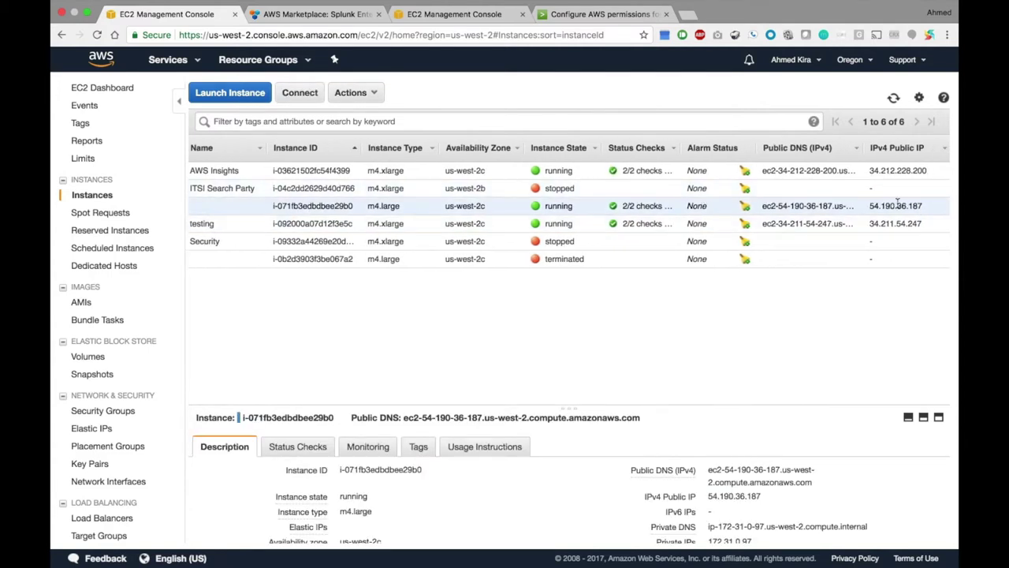
drag(870, 205, 925, 211)
key(super+c)
click(688, 27)
key(super+v)
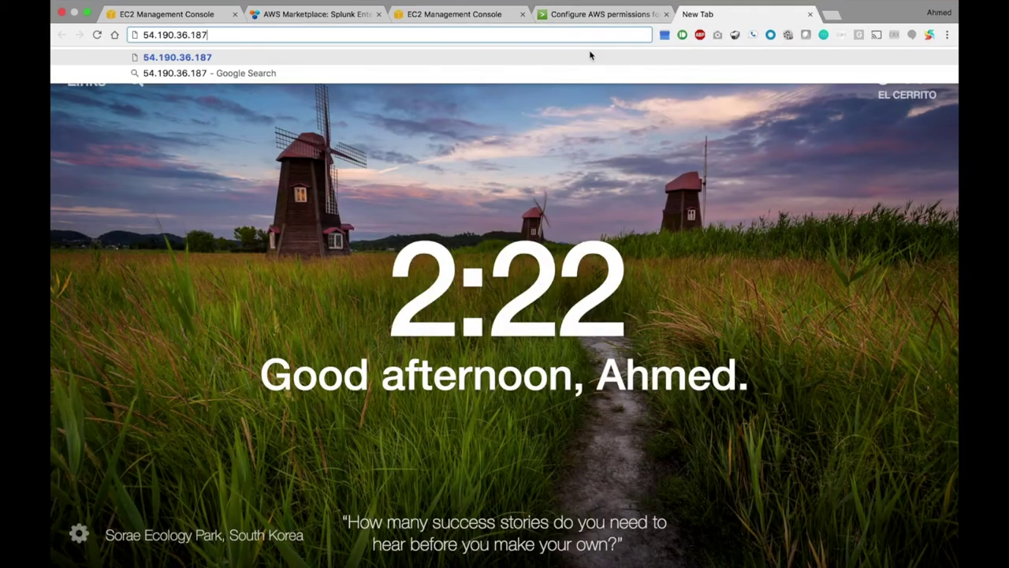
text(:8000)
key(Return)
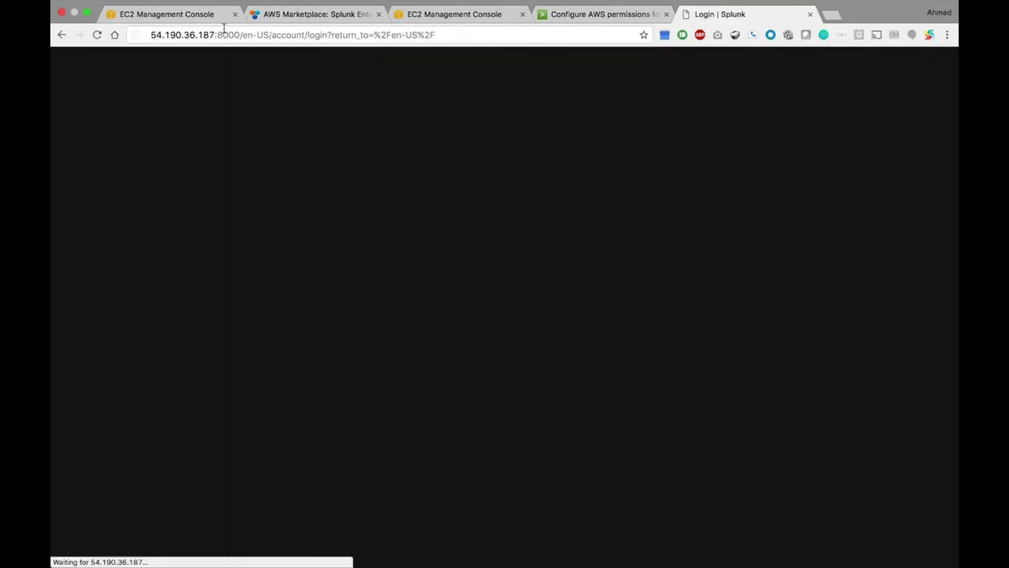
- Sign in to Splunk Enterprise as admin, using the EC2 instance ID copied from the EC2 console as the account password
text(admin)
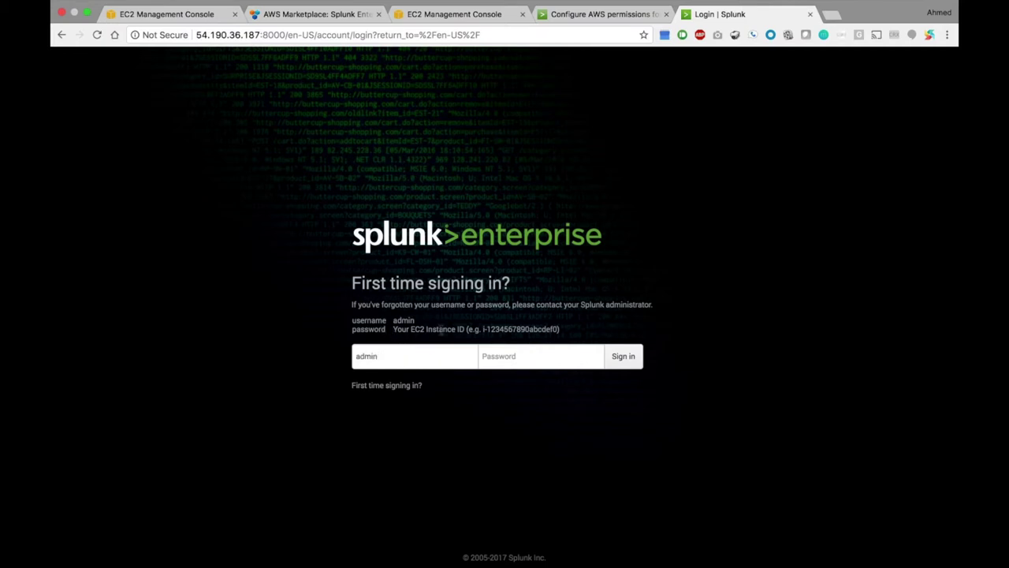
click(197, 19)
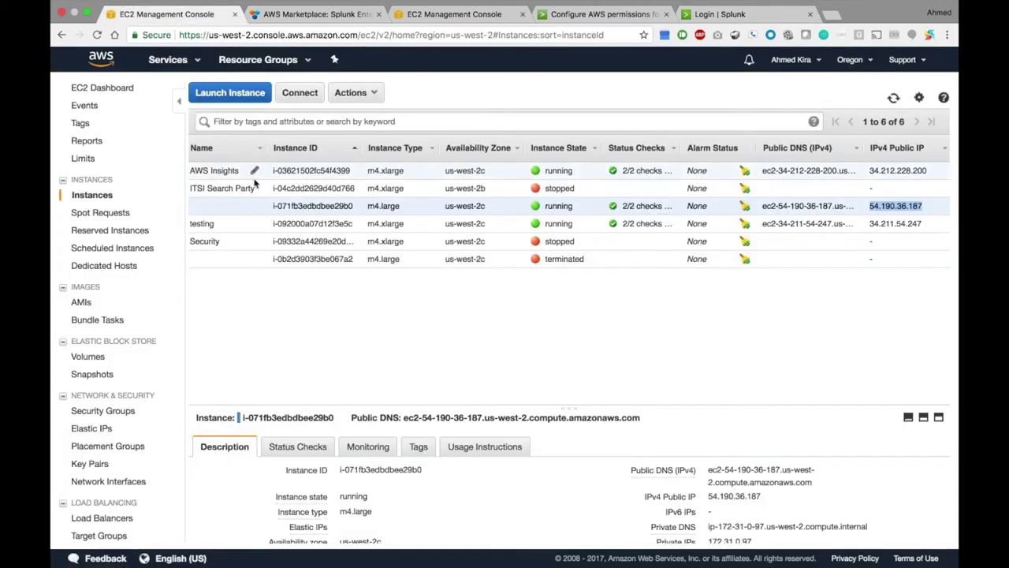
click(274, 205)
drag(274, 206, 353, 208)
click(713, 15)
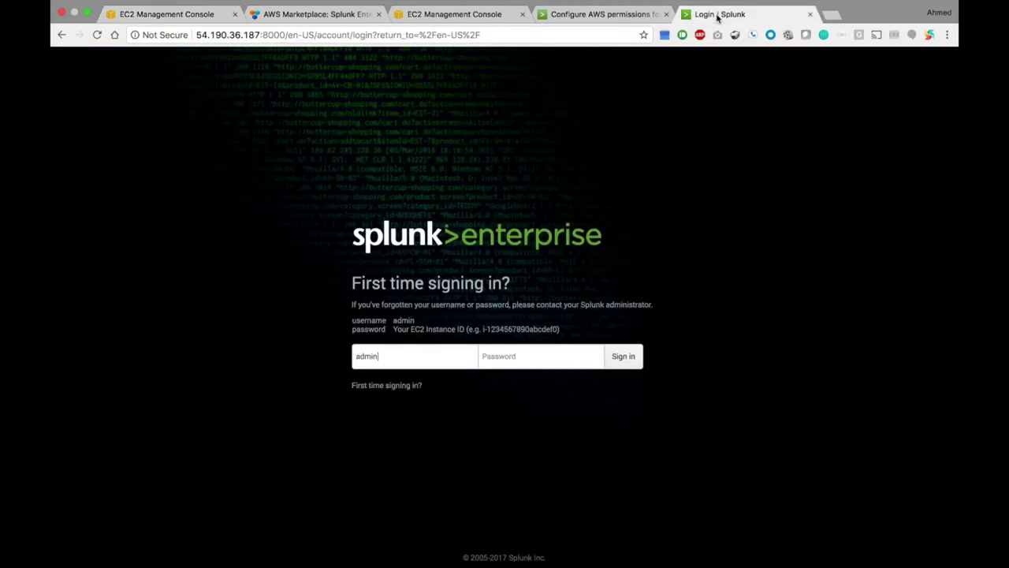
key(super+v)
click(622, 357)
- Set and save a new account password, and accept both usage and license data sharing options
click(400, 307)
text(••••)
click(658, 310)
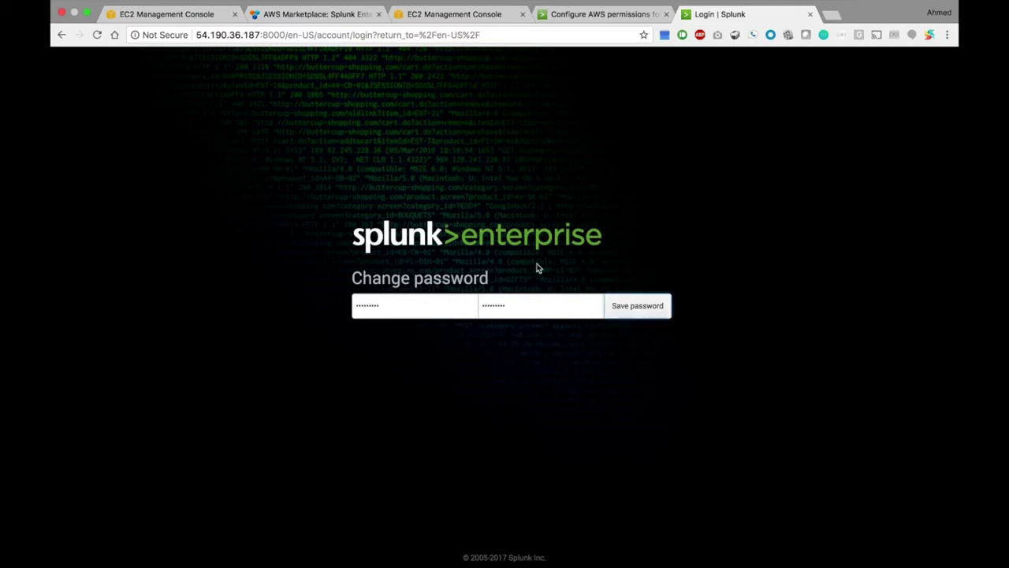
click(641, 315)
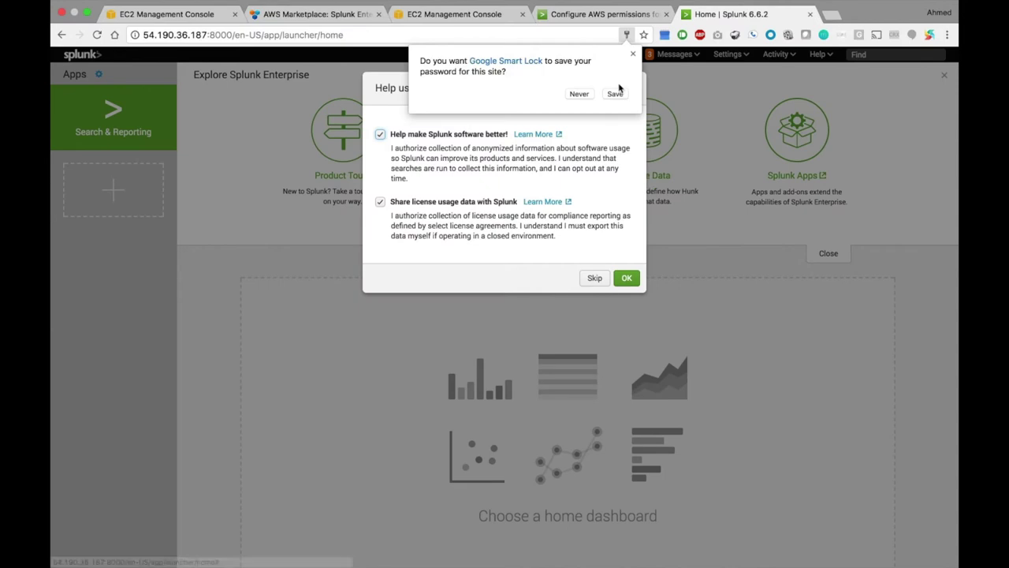
click(612, 93)
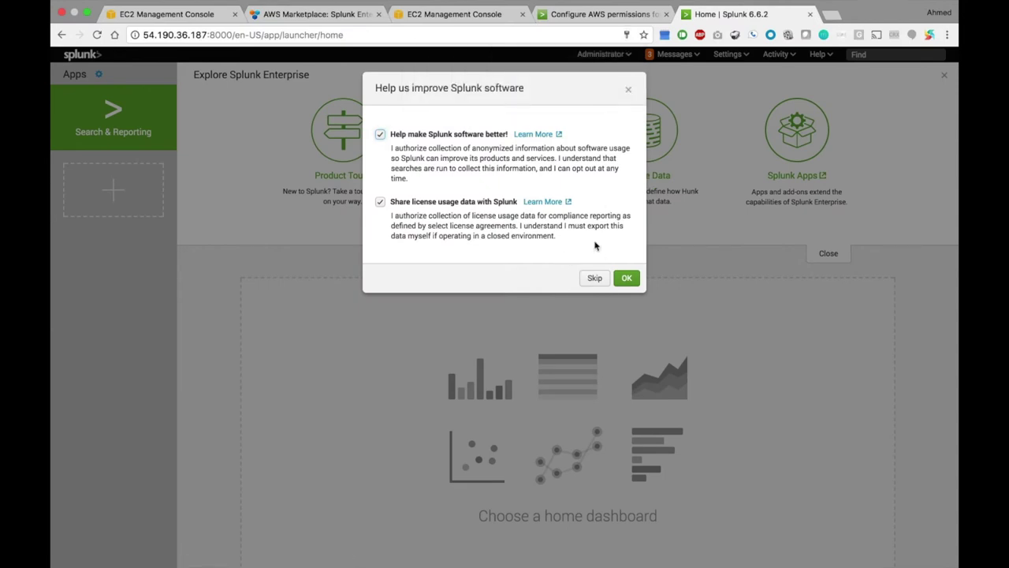
click(625, 279)
- Browse for more Splunk apps and search the catalogue for "aws"
click(102, 75)
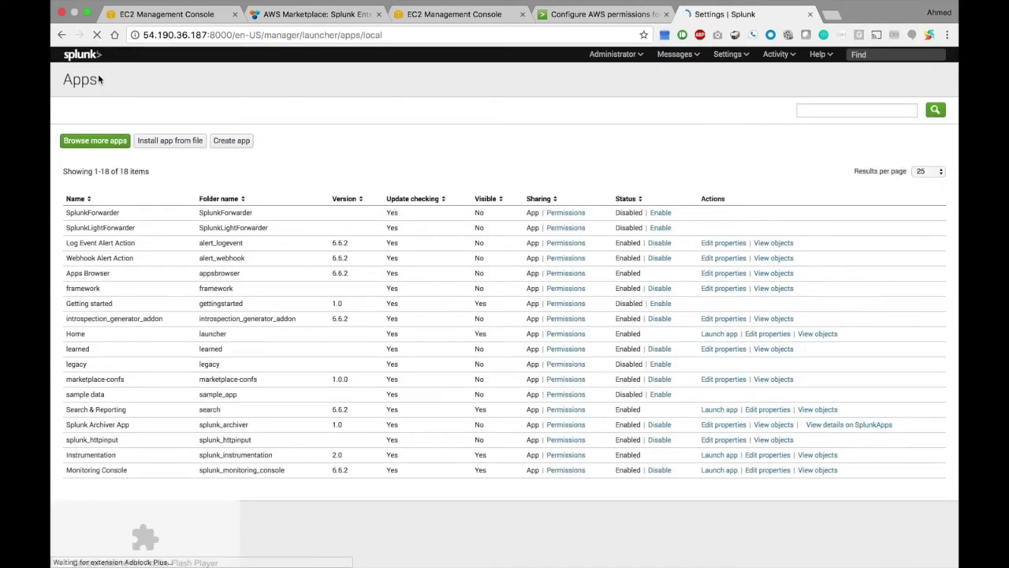
click(112, 146)
click(180, 111)
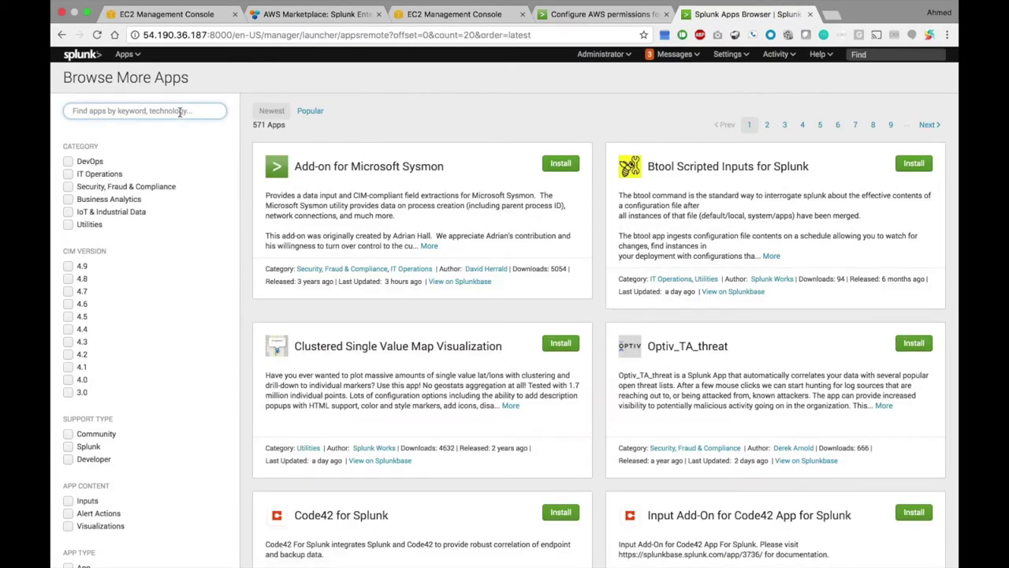
text(aws)
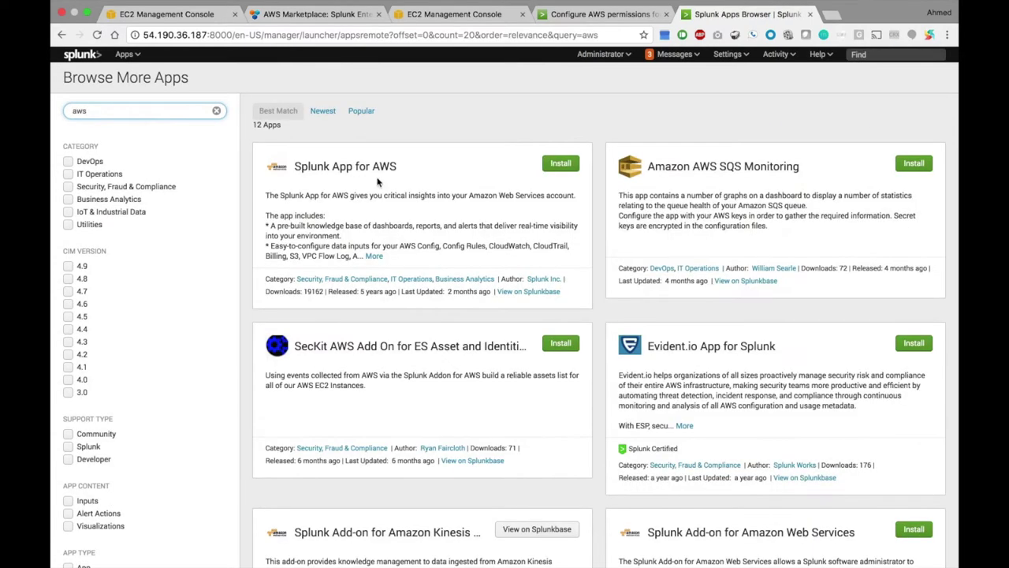
- Install Splunk App for AWS with the Splunk.com username and account password, accept the license terms, and postpone the restart
click(561, 163)
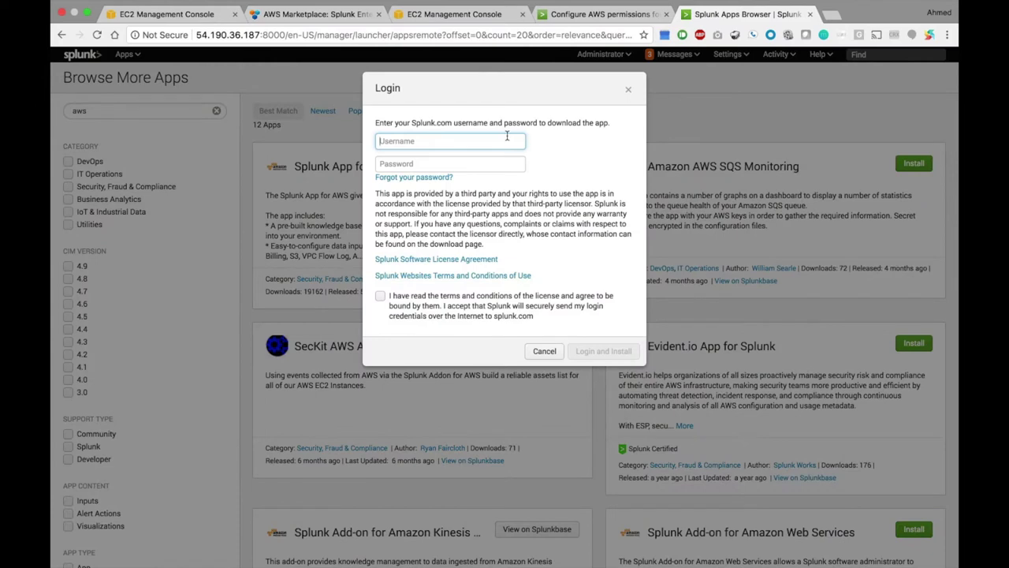
text(akira)
key(Tab)
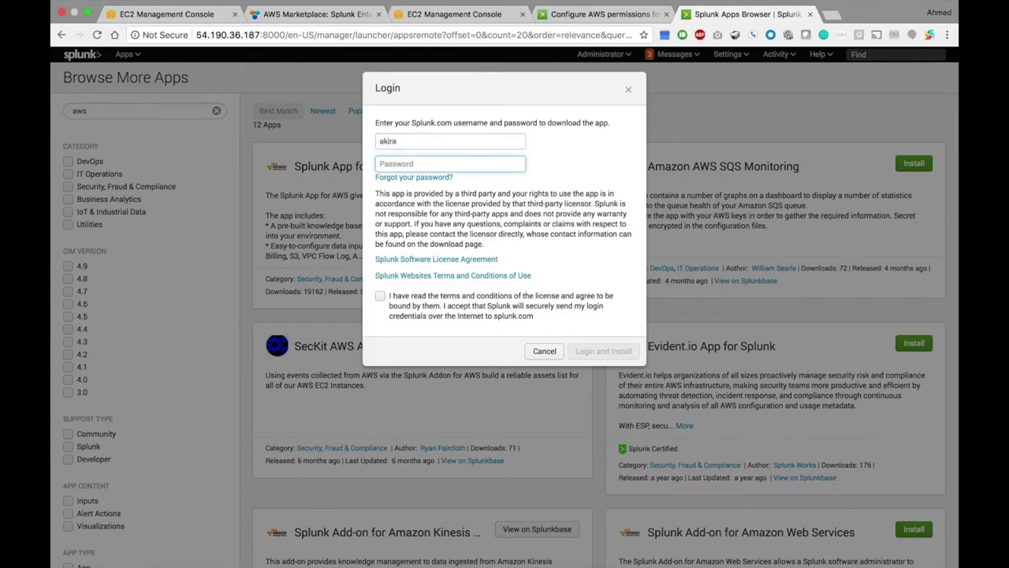
text(•)
click(380, 297)
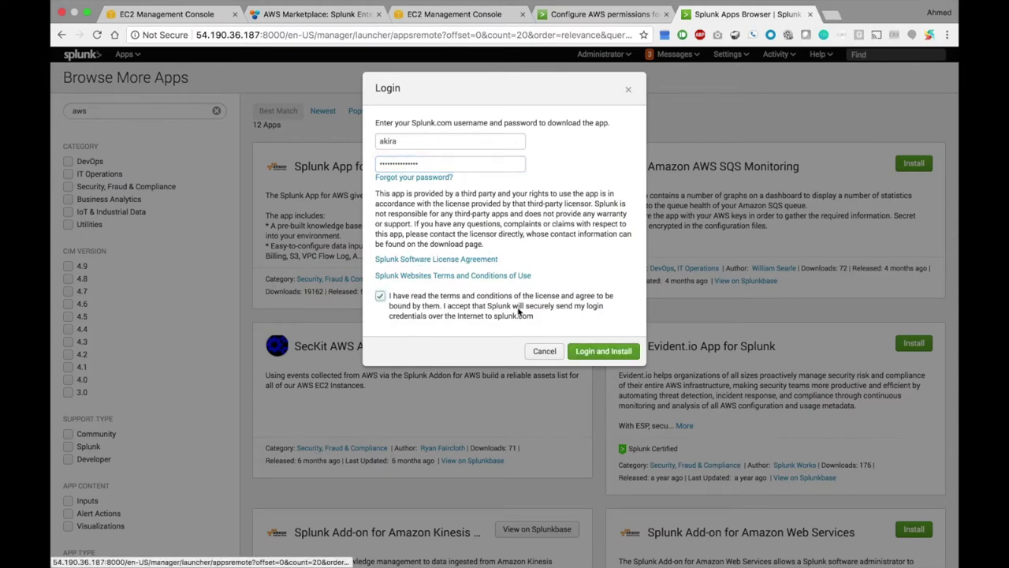
click(584, 351)
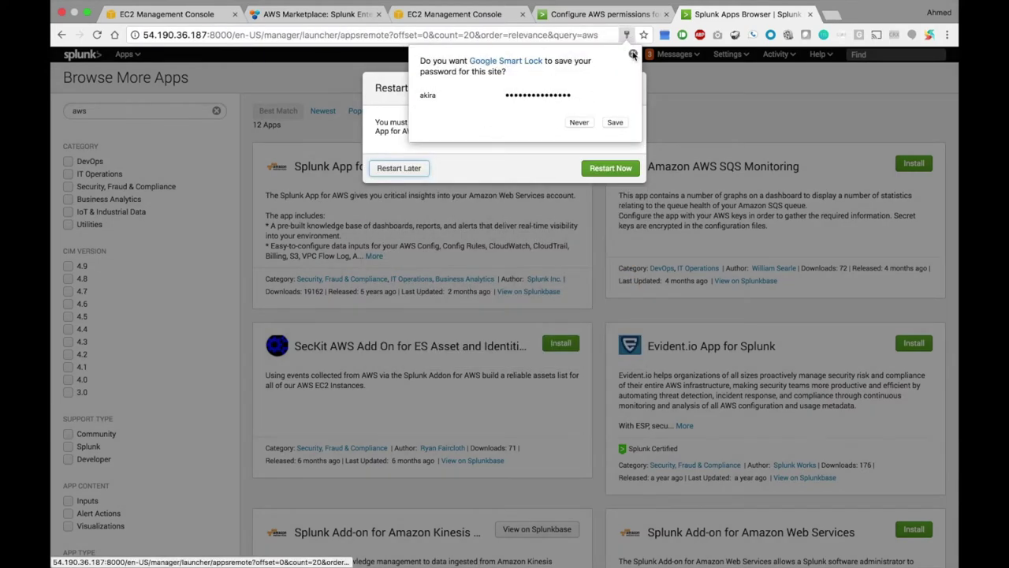
click(616, 118)
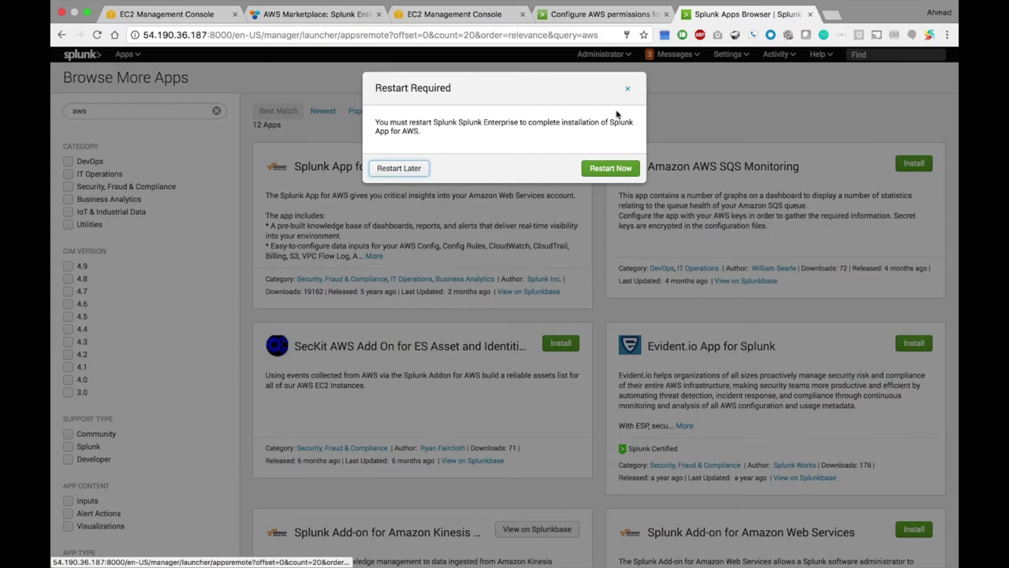
click(399, 168)
- Install the Splunk Add-on for Amazon Web Services with the filled-in Splunk.com login and postpone the restart
scroll(495, 351, down, 2)
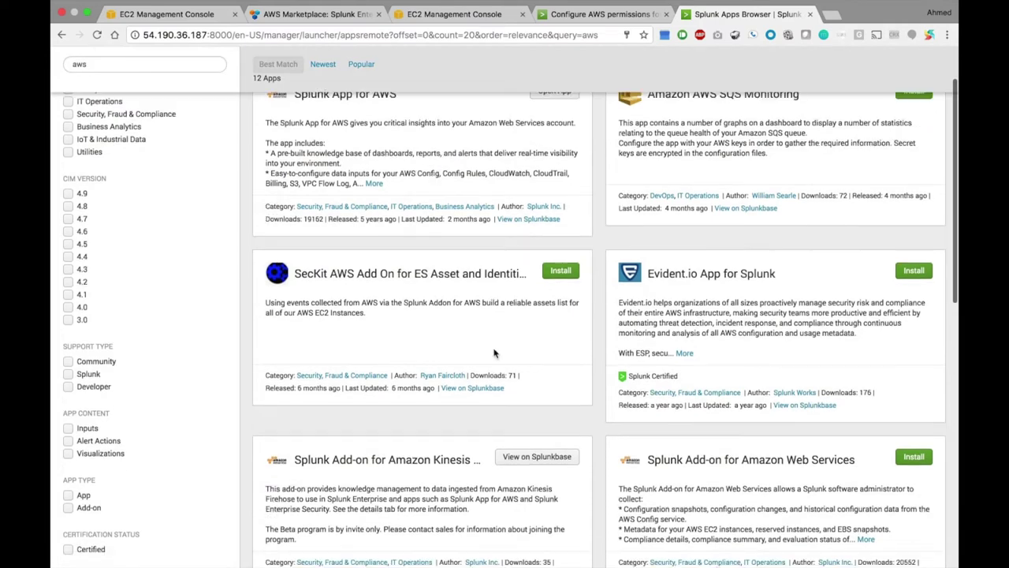
scroll(488, 313, down, 4)
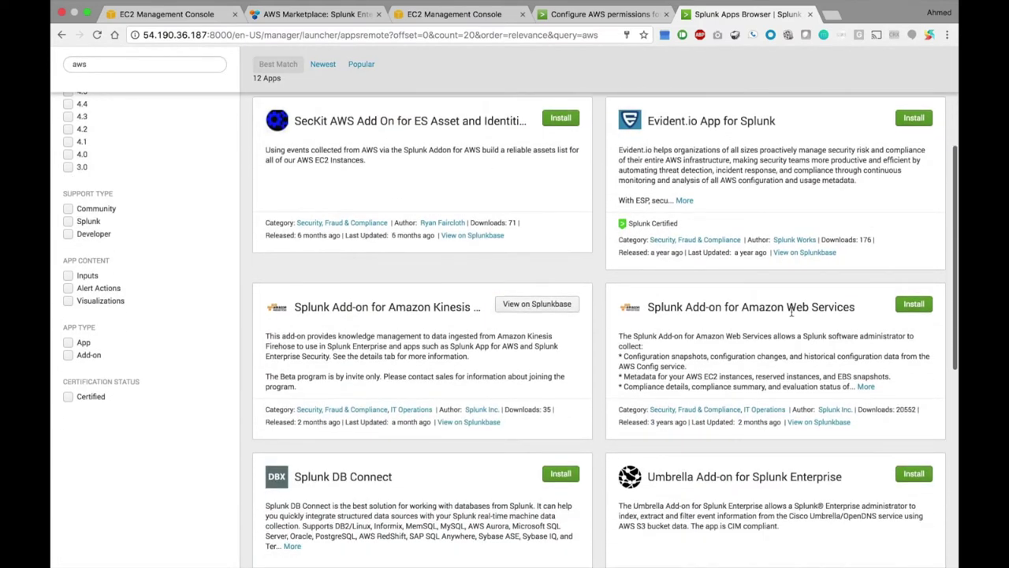
click(914, 305)
click(603, 351)
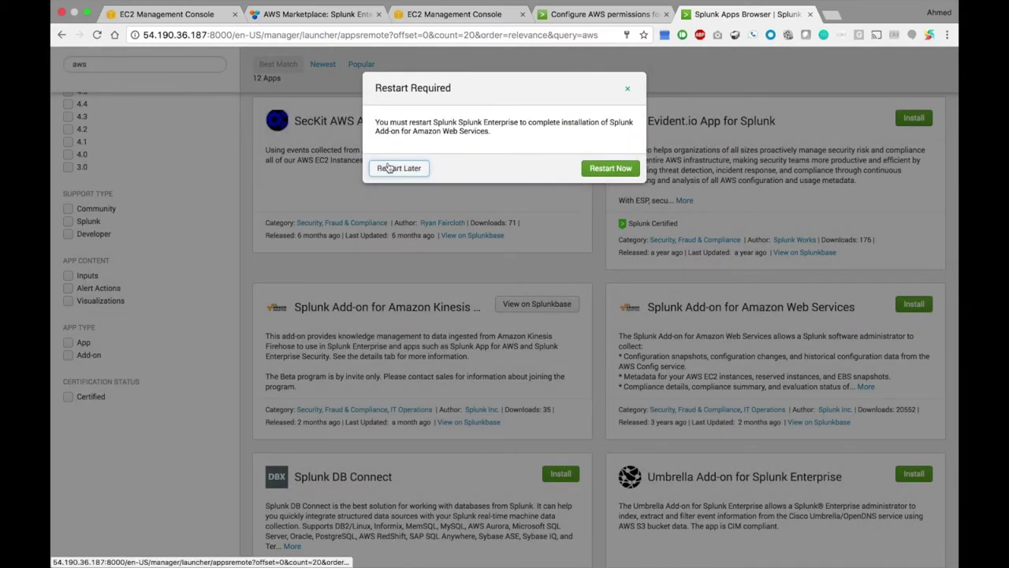
click(398, 168)
- Replace the app search term with "python" to find the Python add-ons
scroll(276, 158, up, 3)
click(165, 66)
key(super+a)
text(p)
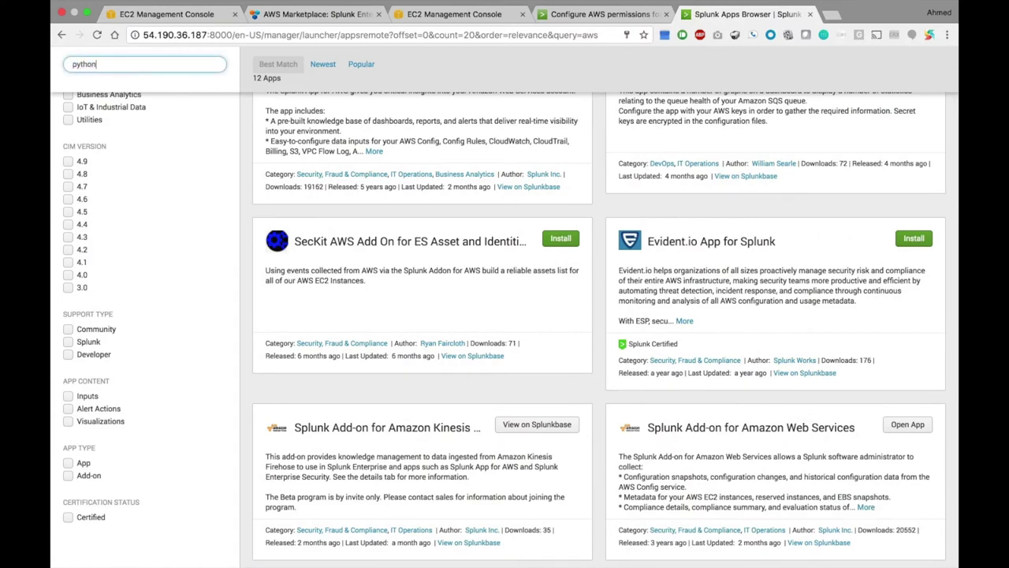
text(ython)
scroll(345, 173, up, 5)
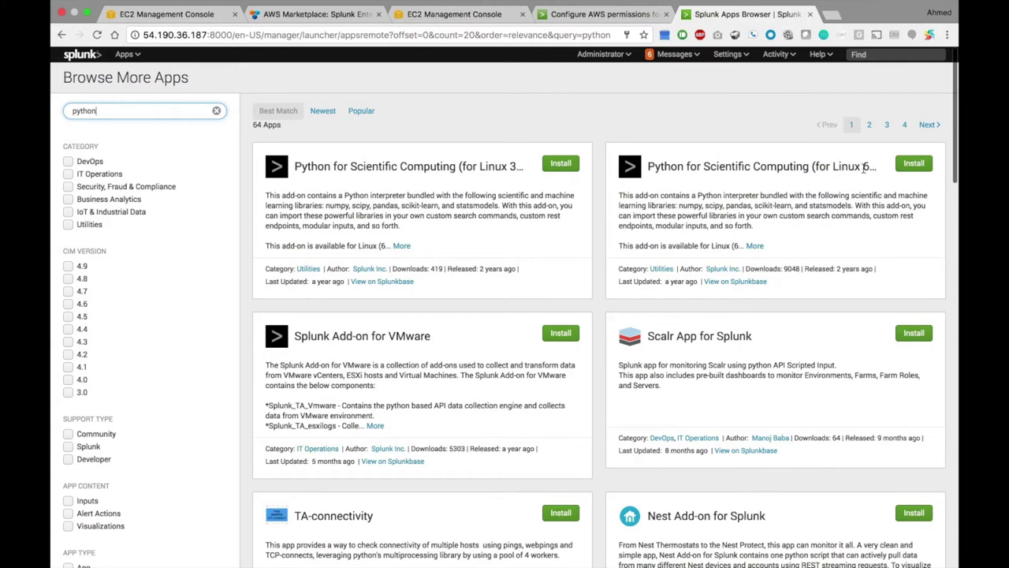
- Install Python for Scientific Computing (for Linux 64-bit) and restart Splunk Enterprise immediately
click(913, 164)
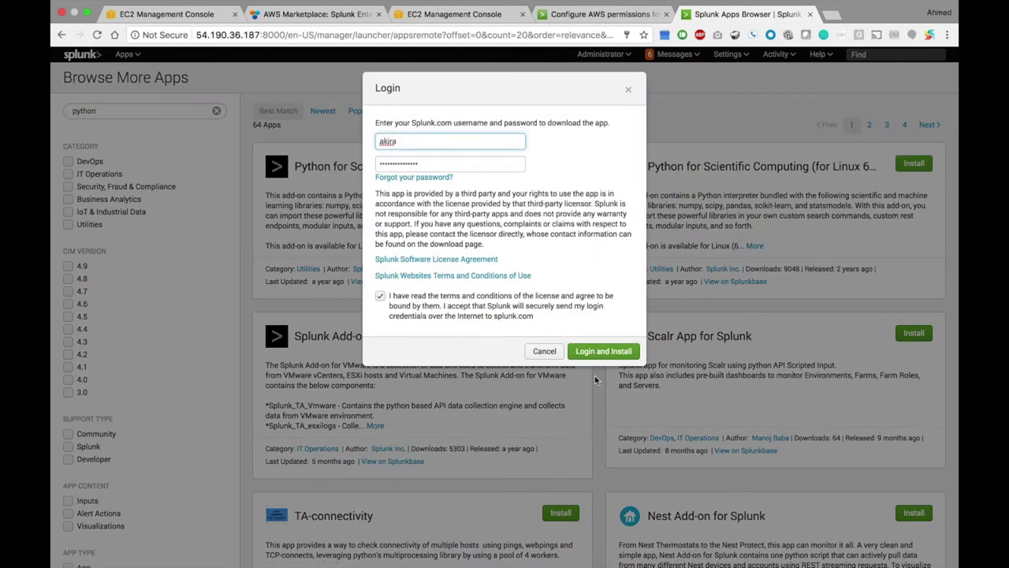
click(609, 355)
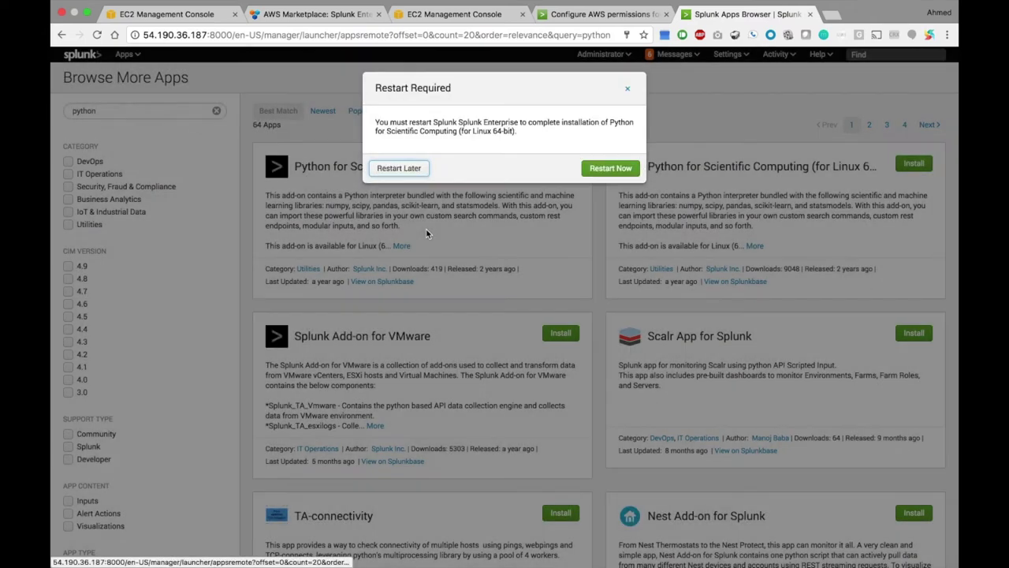
click(603, 168)
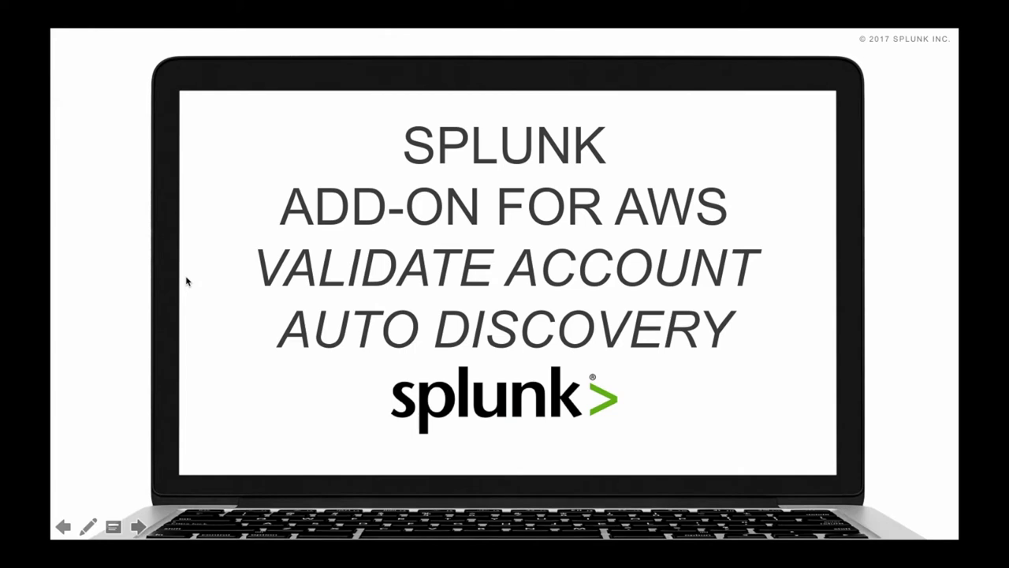
- Switch to the EC2 console, select the public IP of the running AWS App AMI instance, and open a new browser tab
key(super+Tab)
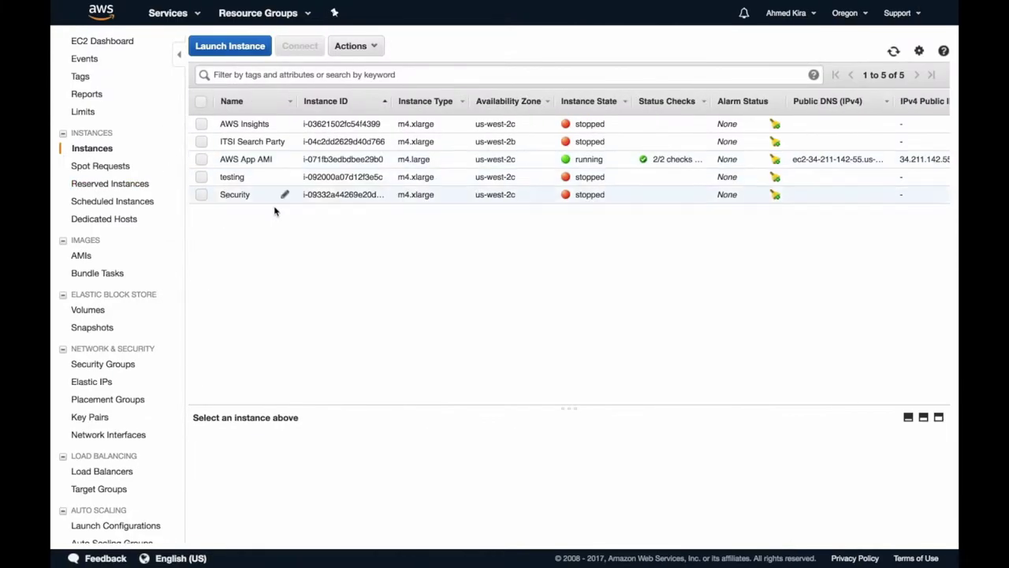
scroll(733, 173, right, 3)
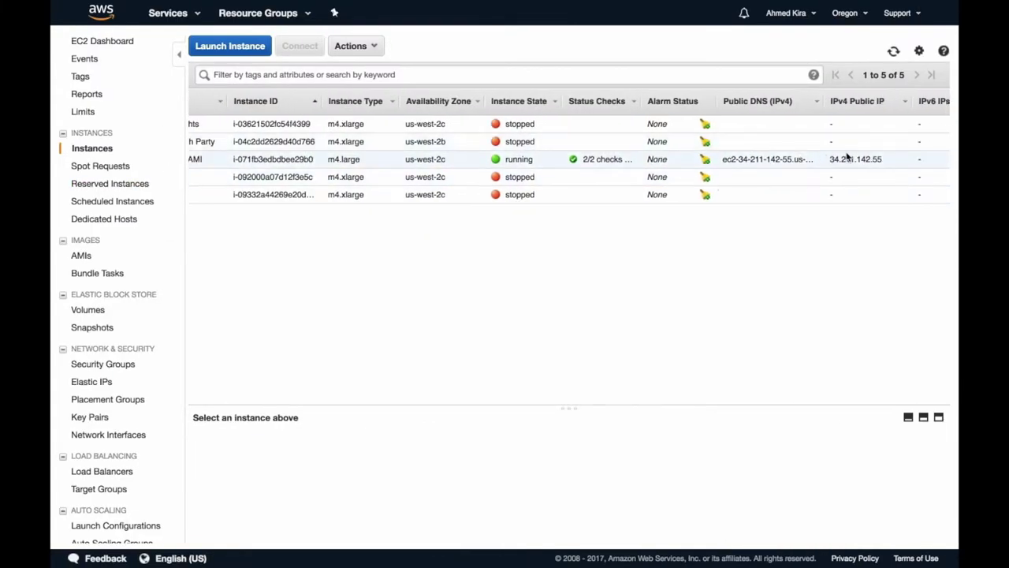
scroll(682, 176, left, 2)
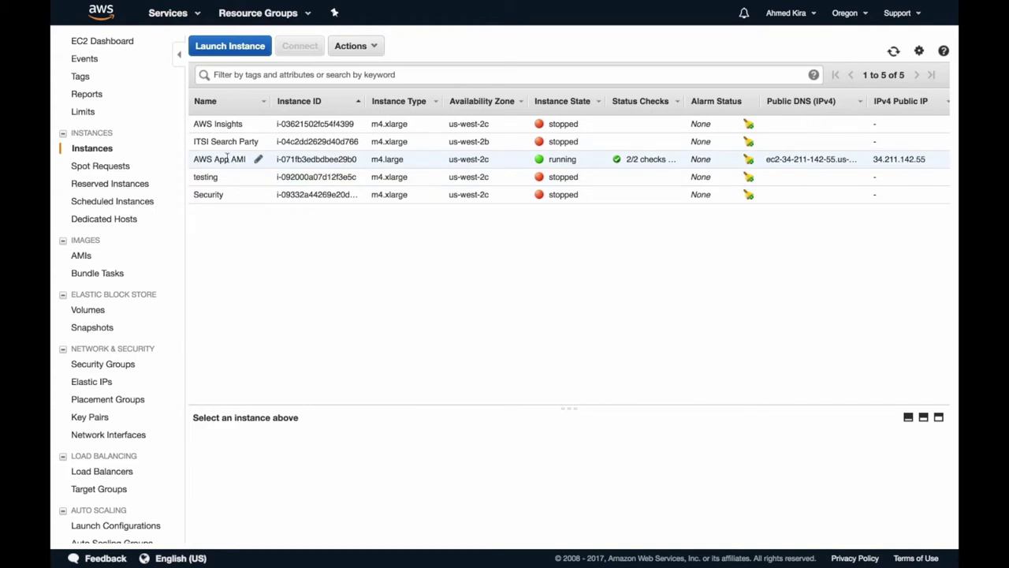
drag(930, 164, 871, 166)
click(871, 166)
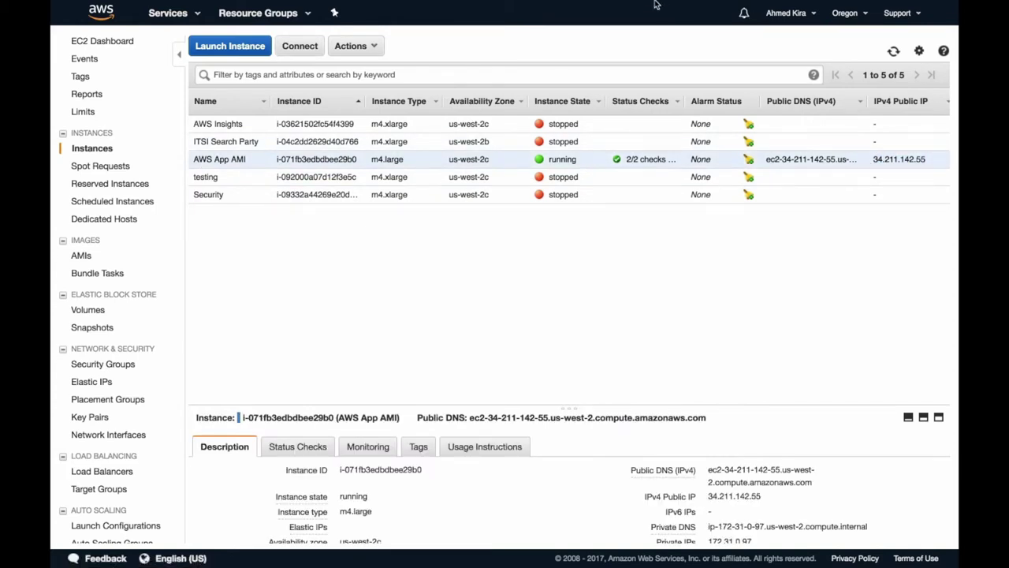
mouse_move(657, 2)
click(399, 29)
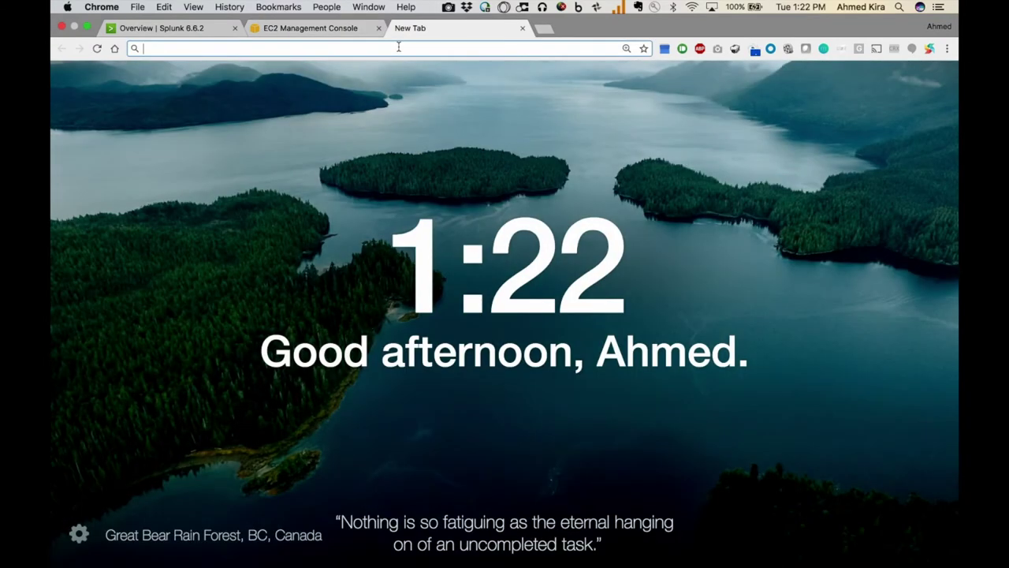
key(super+v)
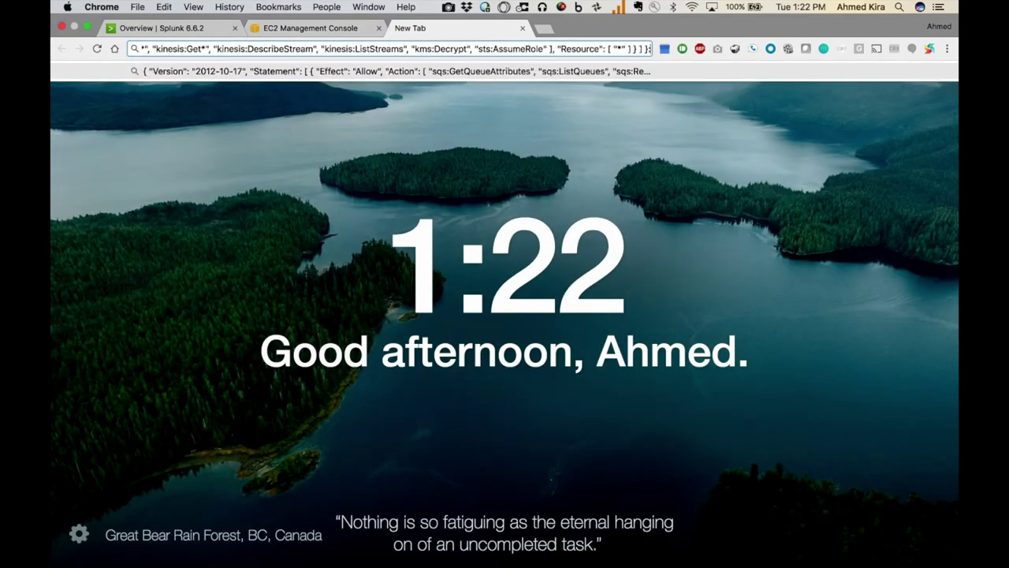
key(super+a)
key(BackSpace)
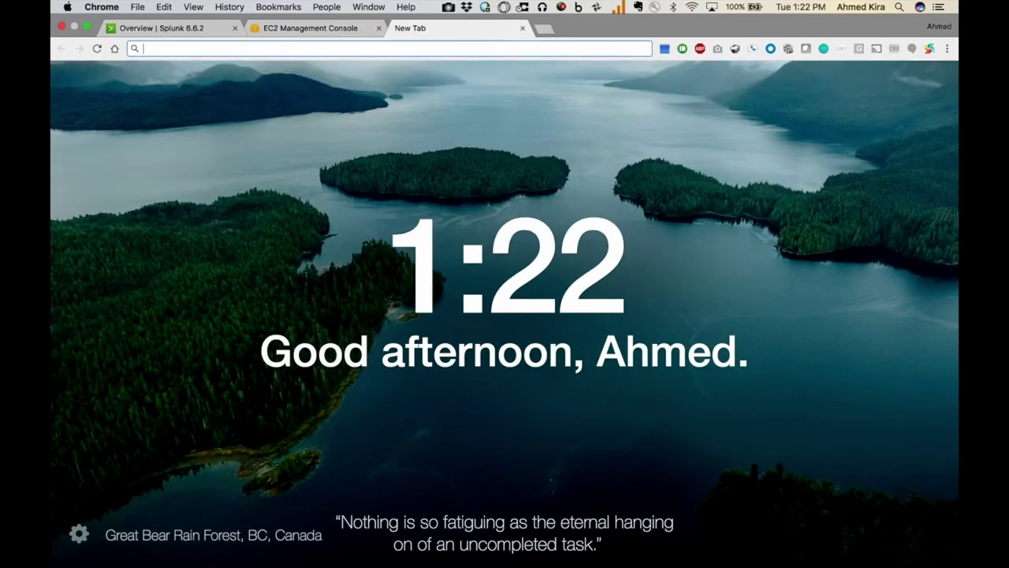
- Load the Splunk instance at 34.211.142.55:8000
text(34)
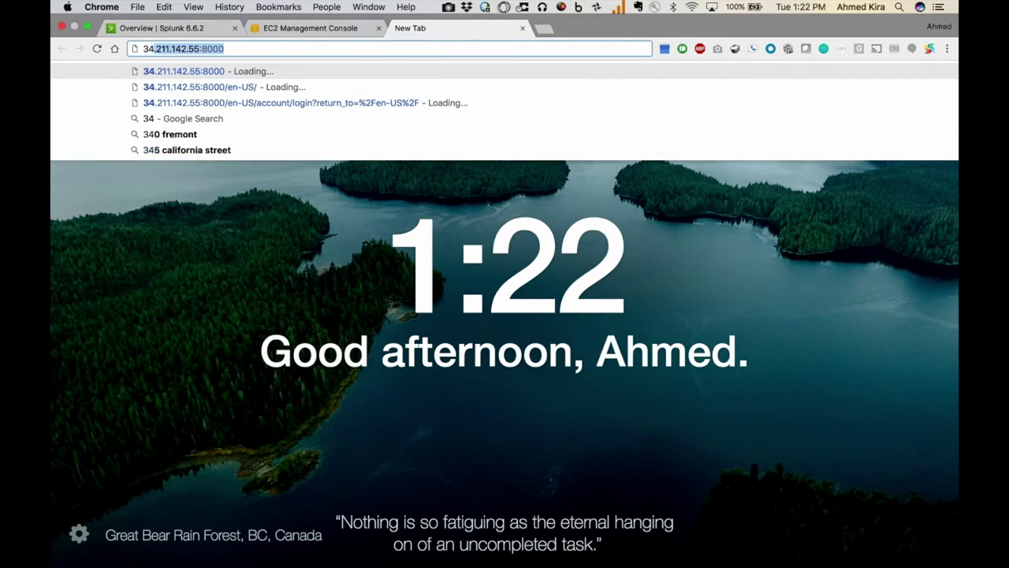
key(Right)
key(Return)
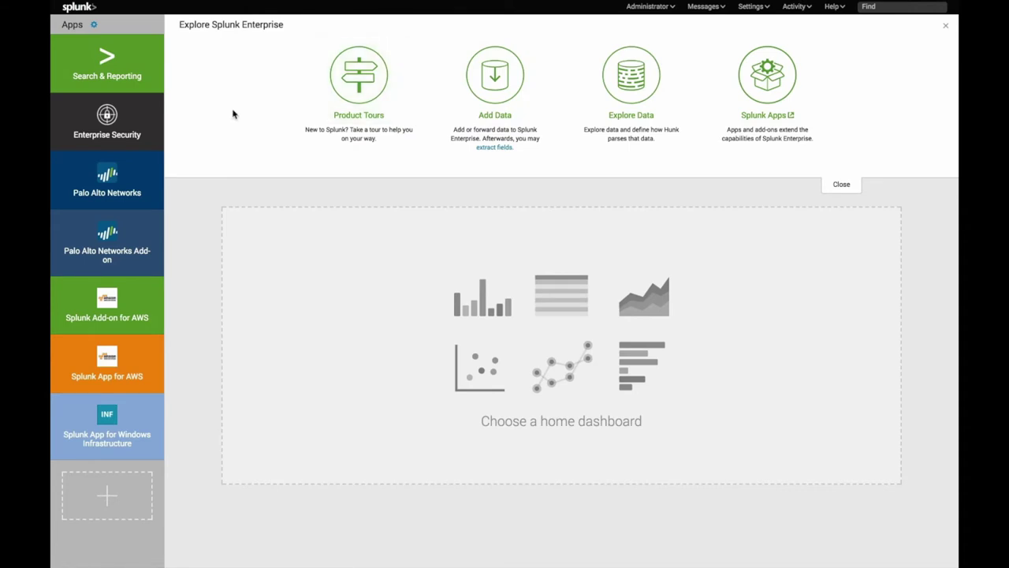
- Open the Splunk Add-on for AWS configuration and examine whether its account is an autodiscovered IAM role
click(102, 306)
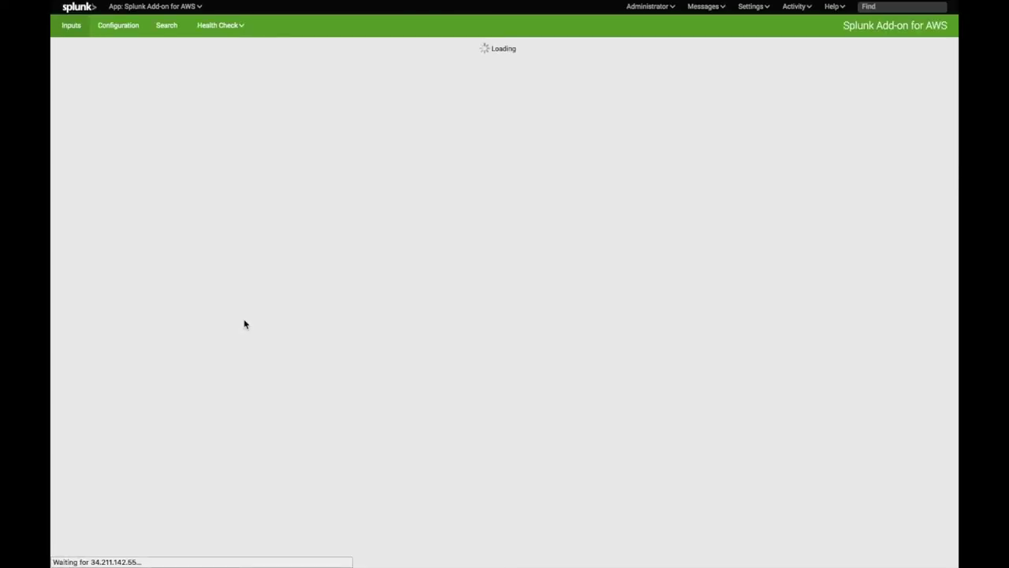
click(120, 30)
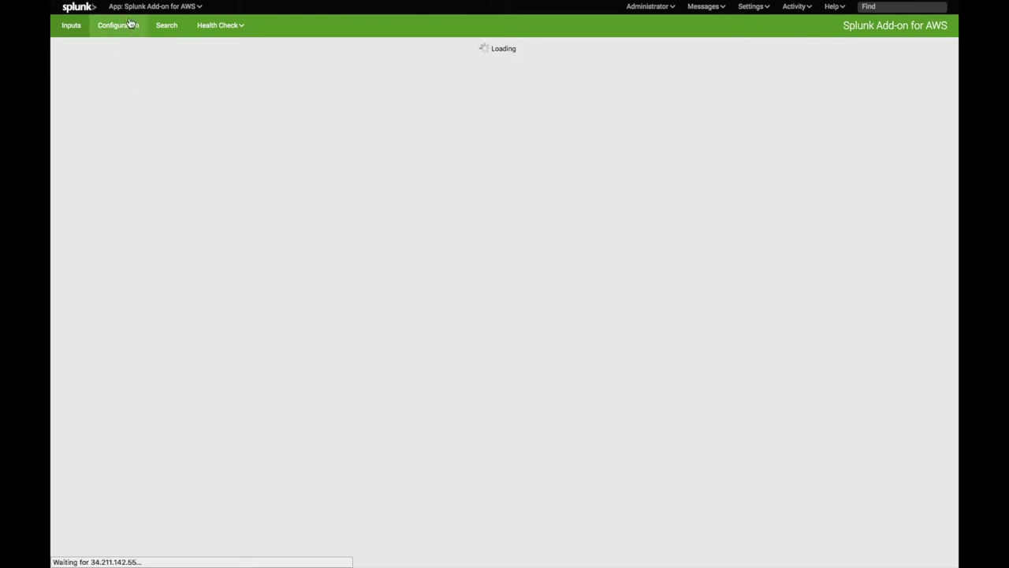
click(119, 29)
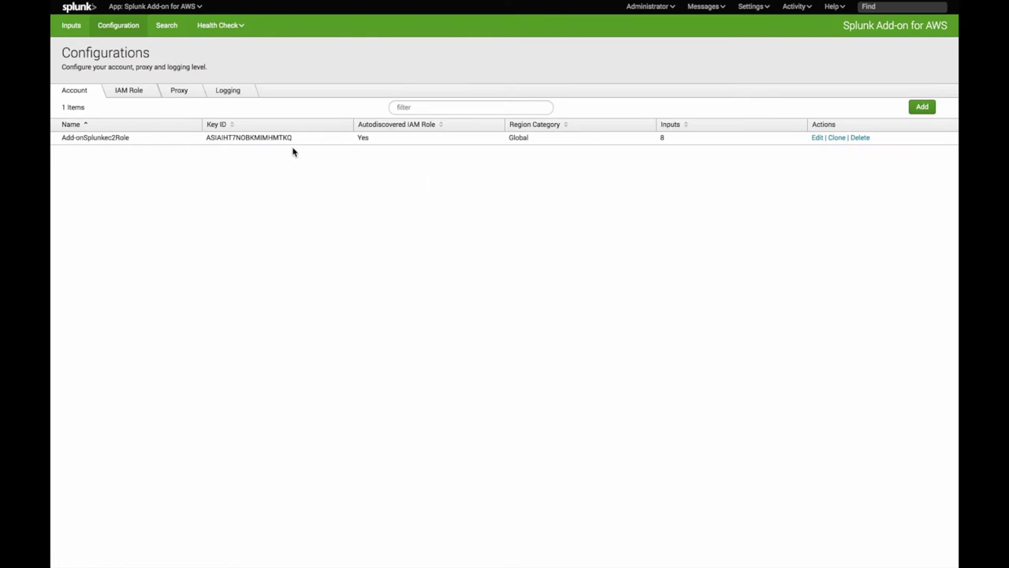
drag(376, 138, 358, 138)
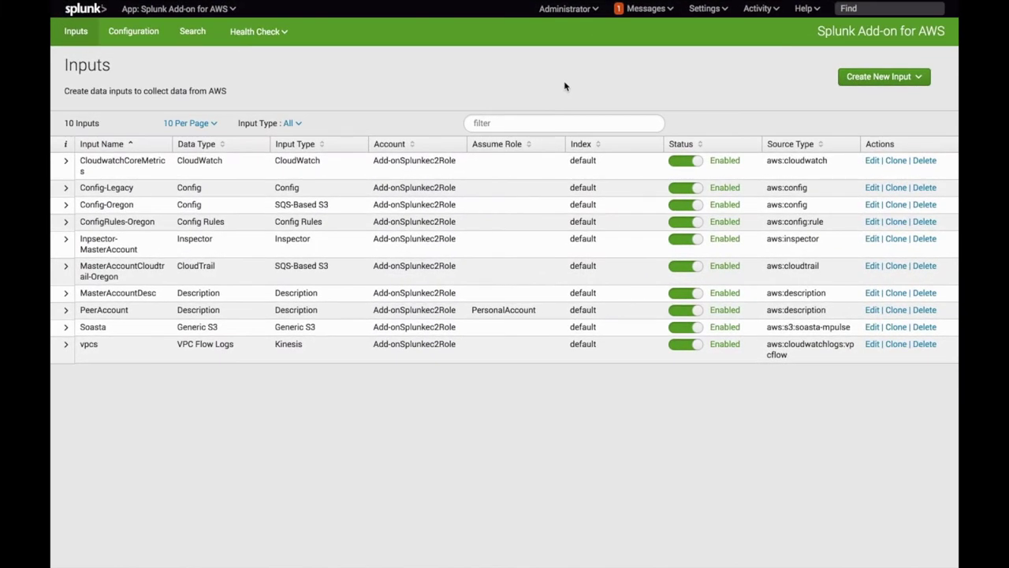
- Open a new Description input, examine its APIs, intervals and Splunk-related settings, and cancel without saving
click(909, 80)
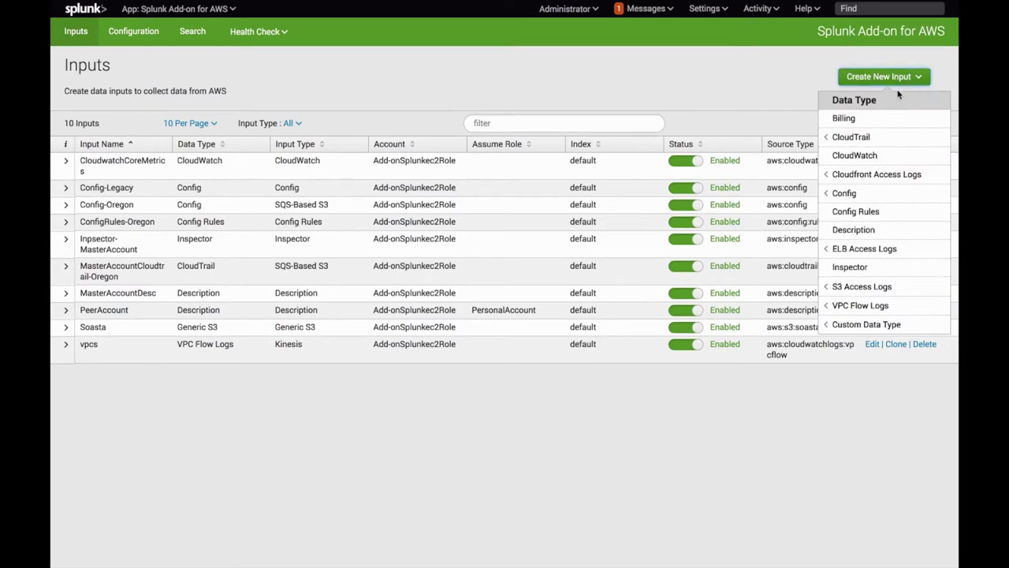
click(851, 230)
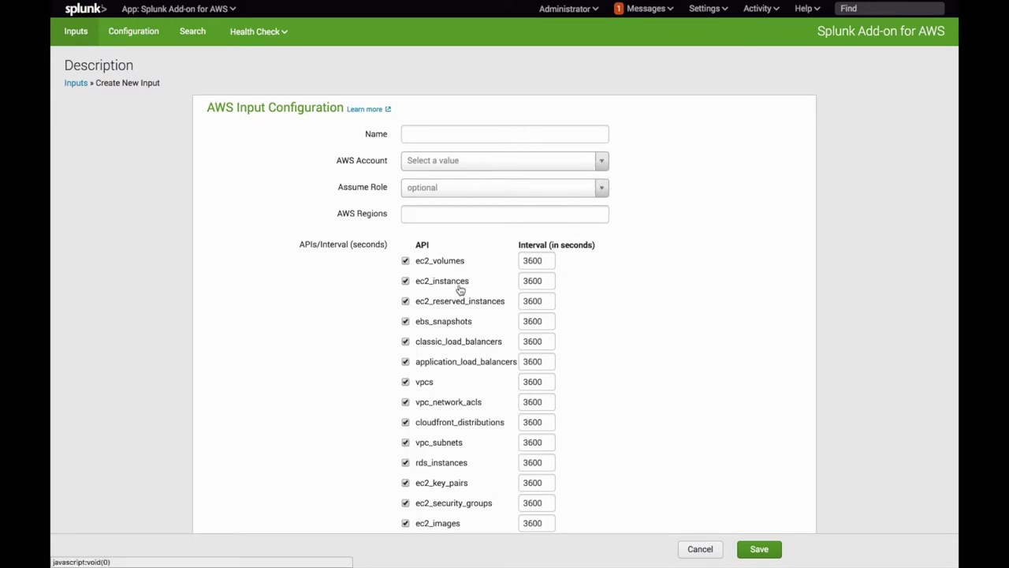
scroll(479, 323, down, 4)
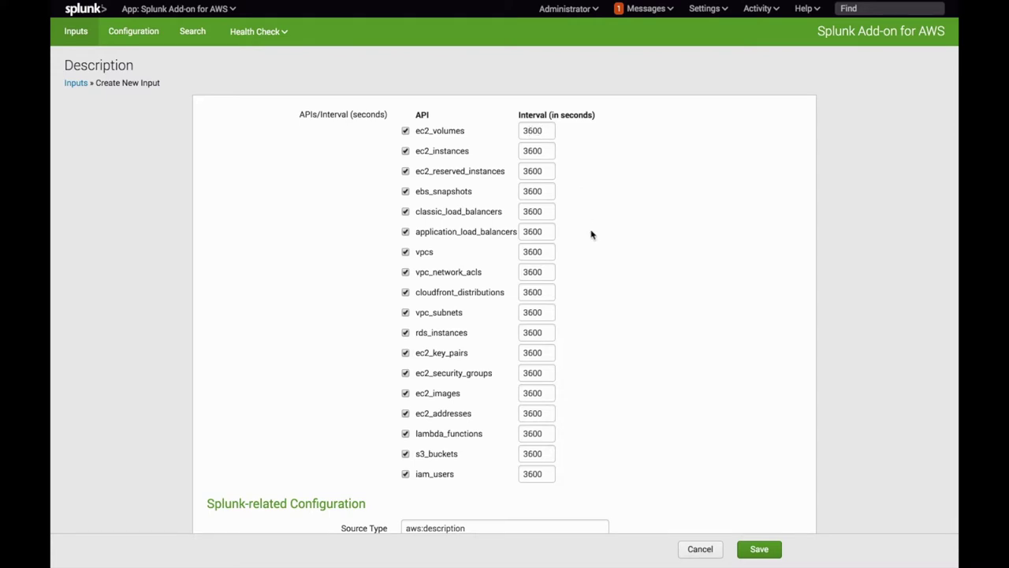
scroll(653, 413, down, 1)
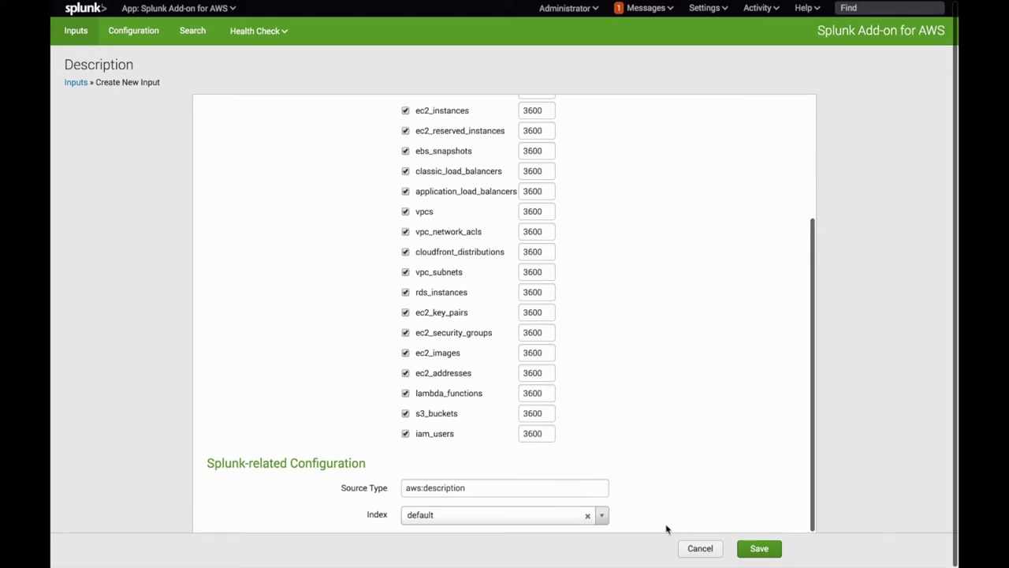
click(698, 549)
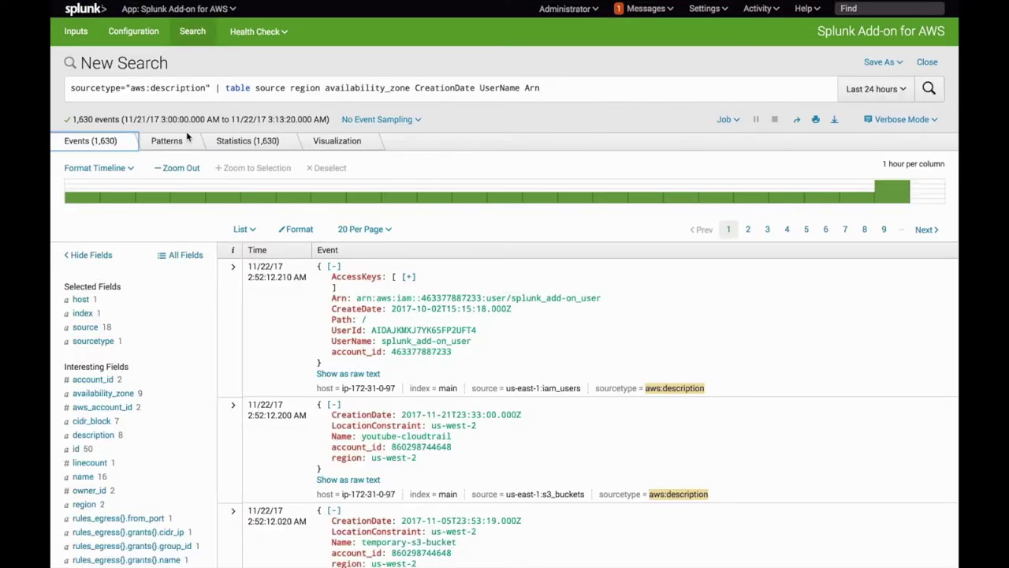
- Examine the aws:description search query and view its results as a statistics table
click(71, 89)
drag(71, 88, 239, 231)
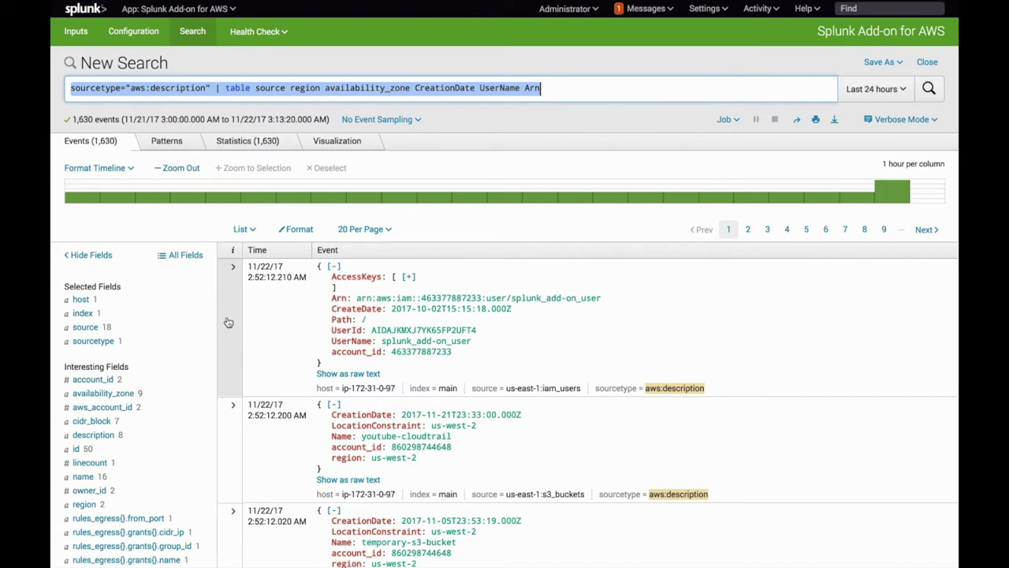
click(249, 142)
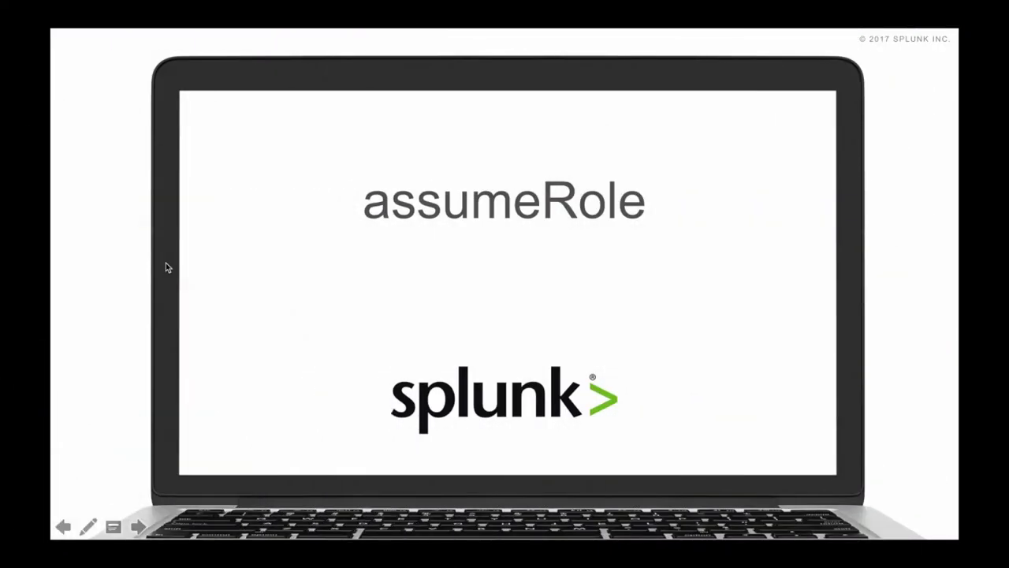
key(Right)
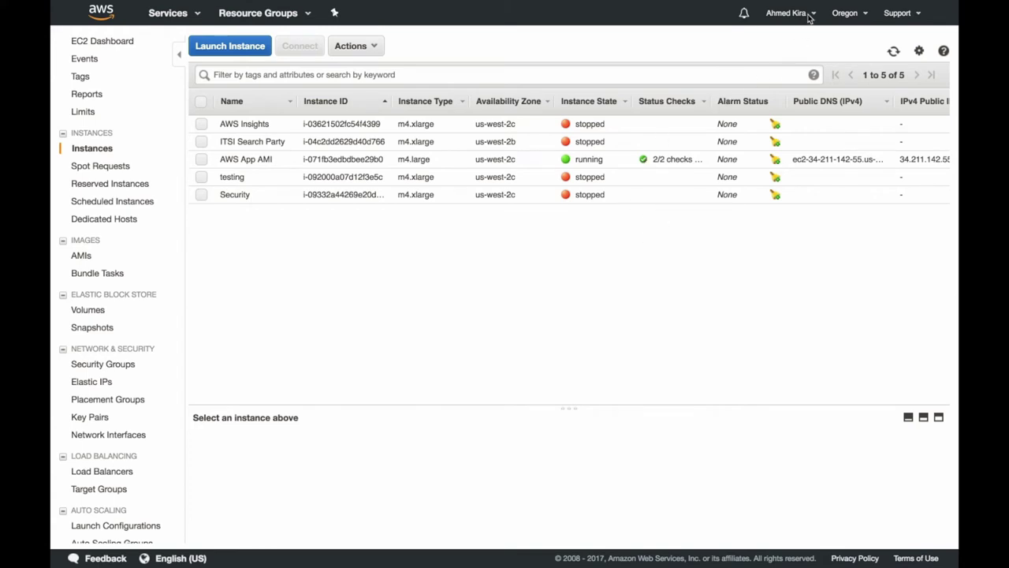
- Switch to the other AWS account's console in Safari and view its running EC2 instances
click(769, 21)
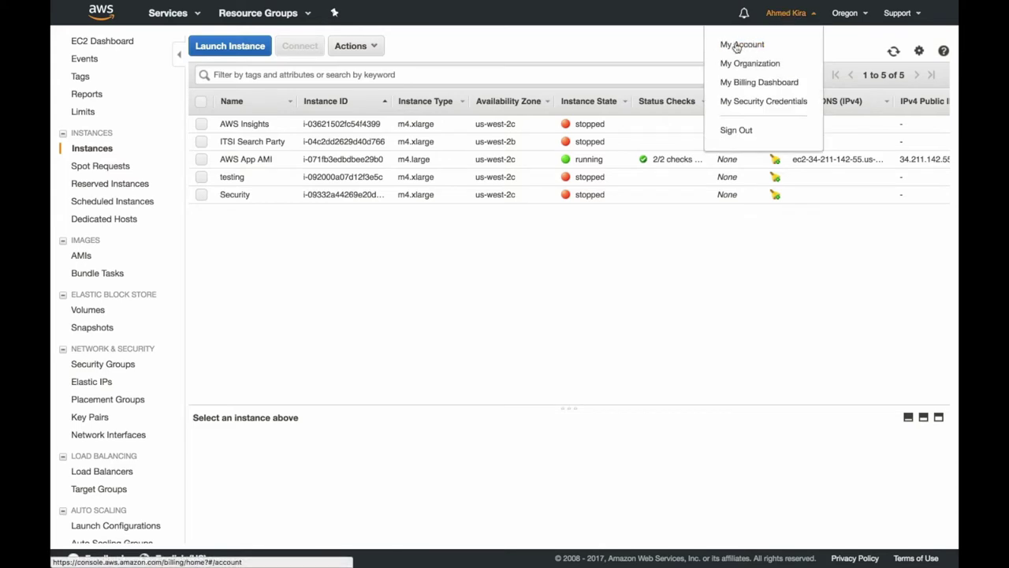
click(589, 45)
key(super+Tab)
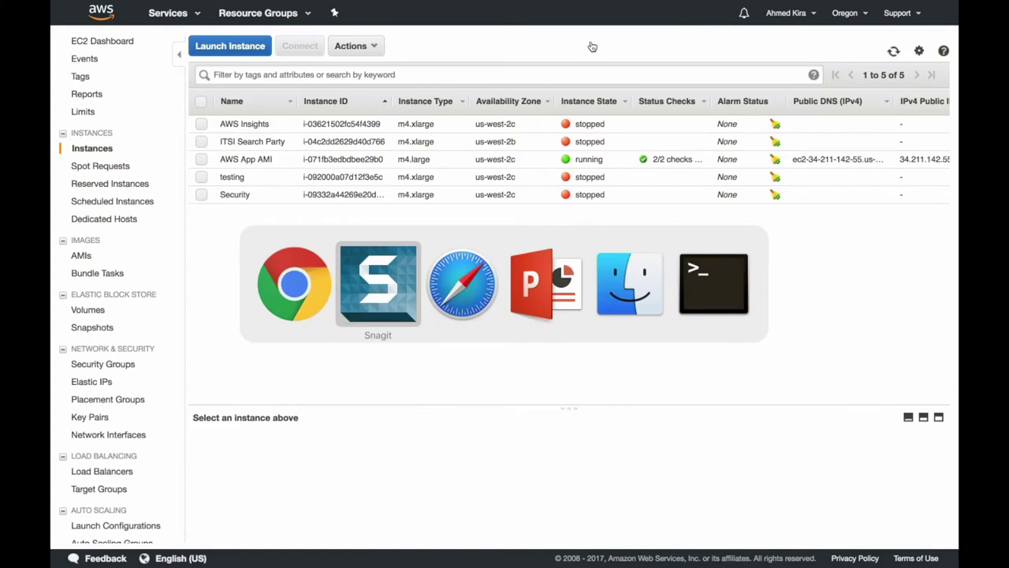
key(super+Tab)
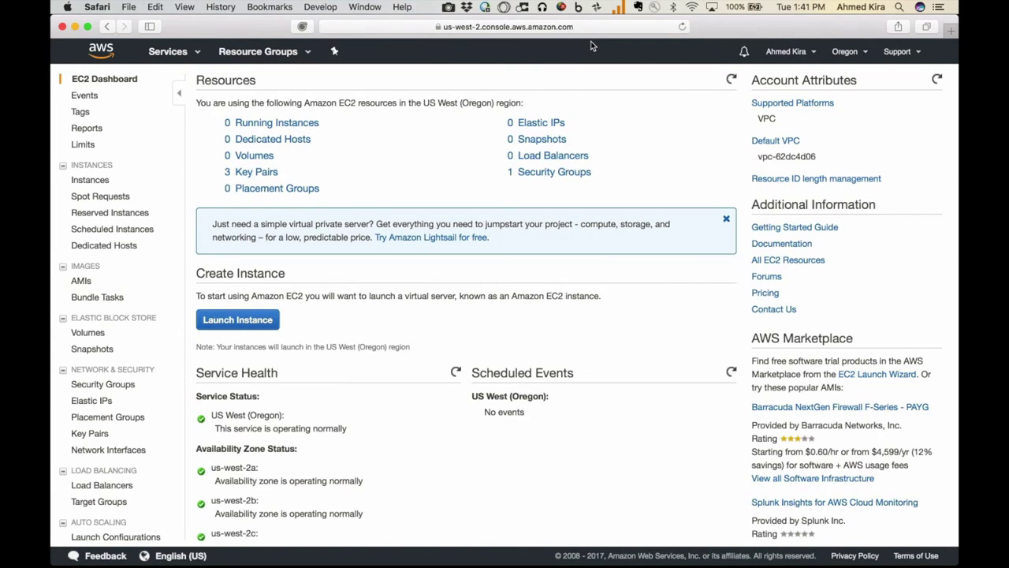
click(313, 124)
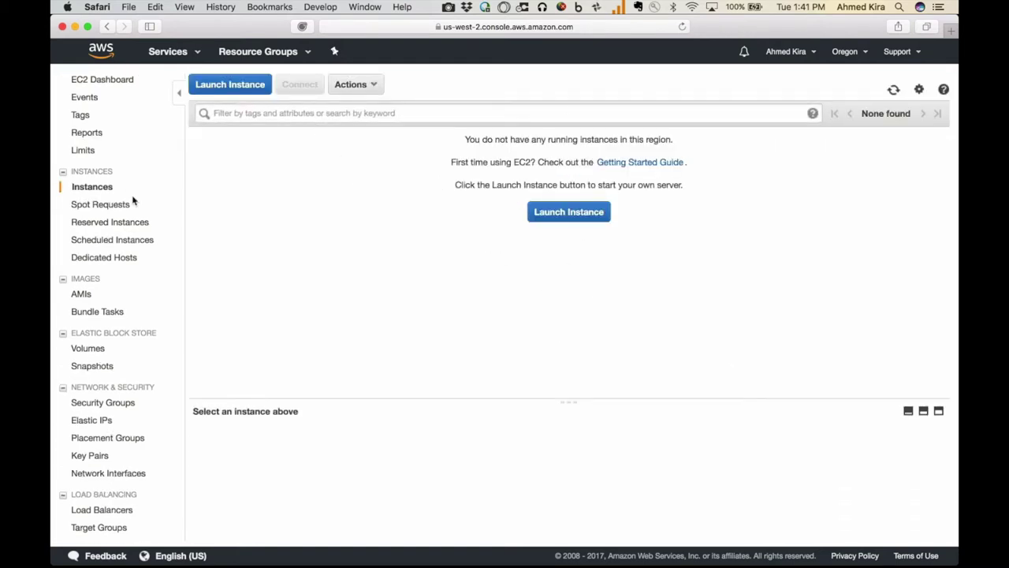
- Open the Access_for_Splunk policy in IAM and examine its whole JSON permissions document
click(159, 56)
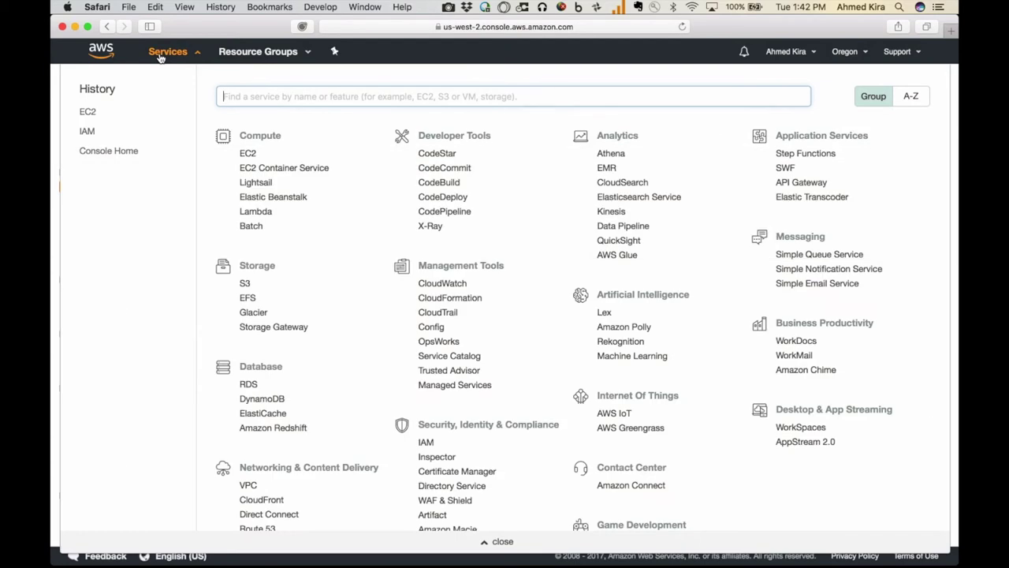
click(424, 443)
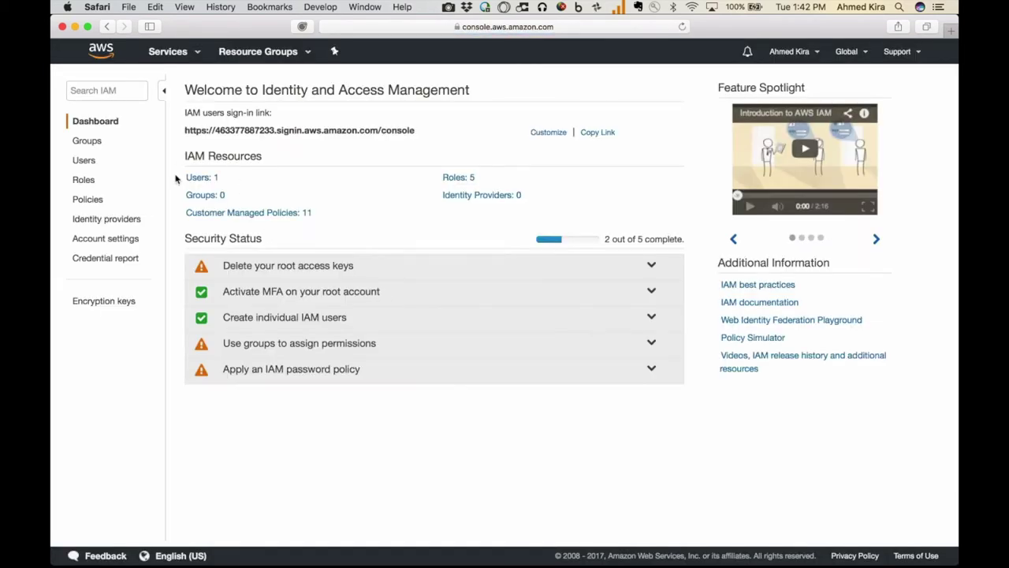
click(88, 202)
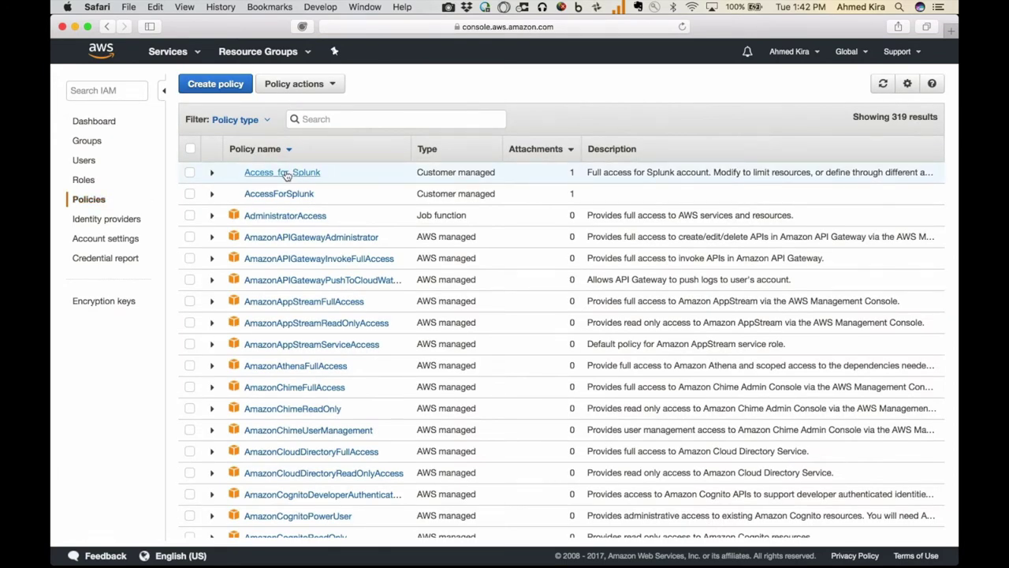
click(286, 173)
drag(228, 235, 463, 438)
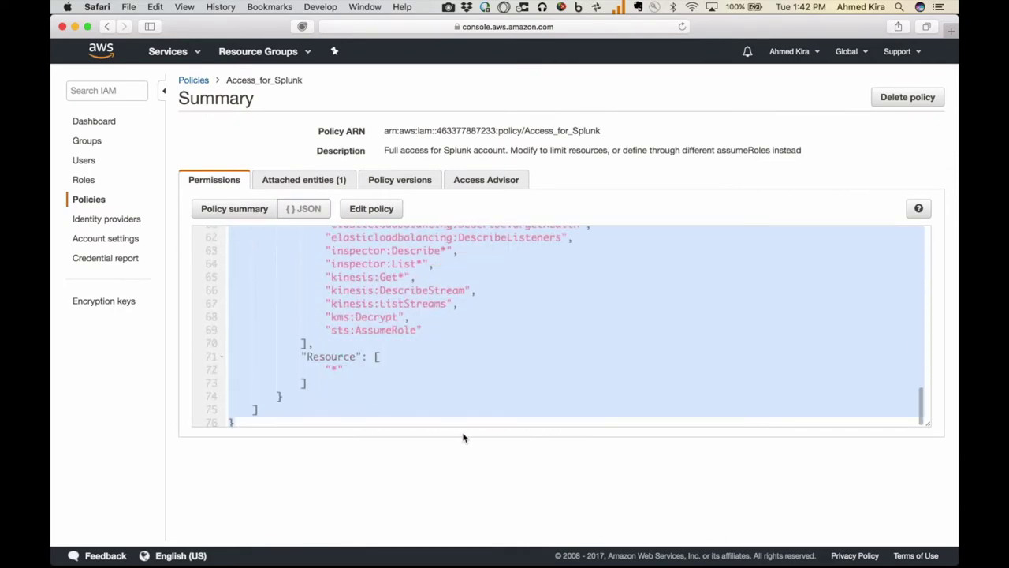
- Open the IAM roles, examine the new-role options for trusting another AWS account, and cancel the role creation
click(88, 183)
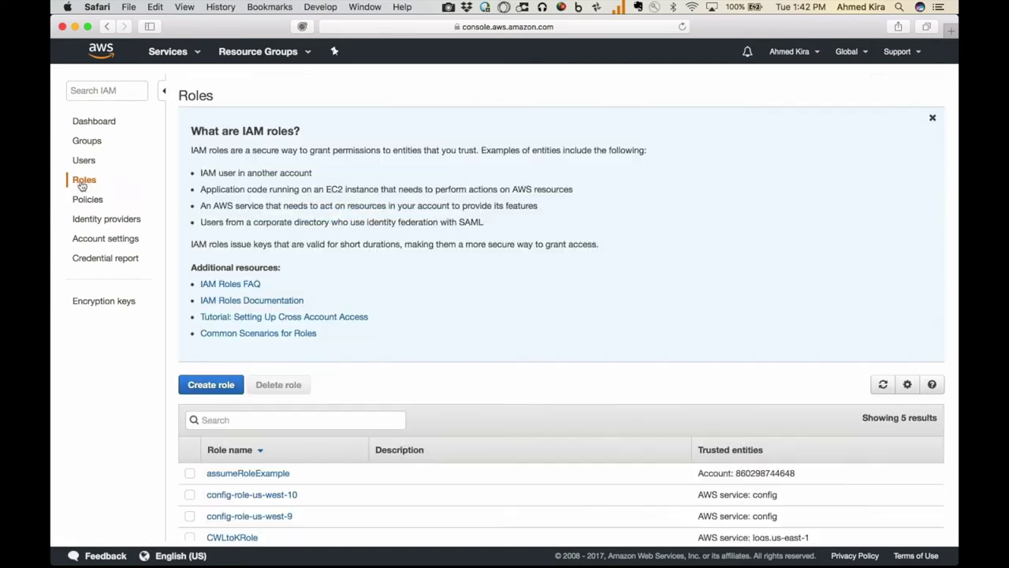
click(209, 386)
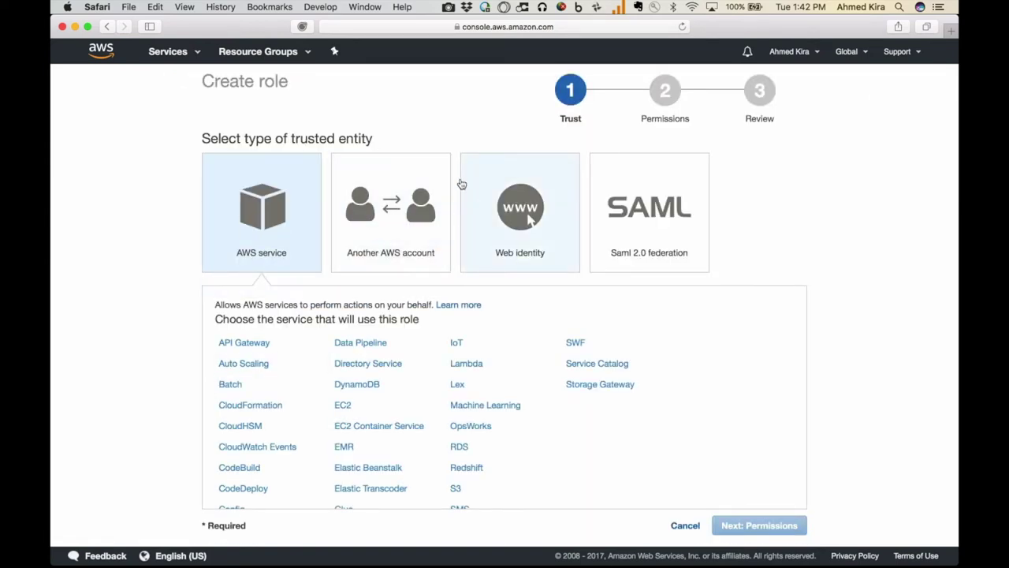
click(396, 230)
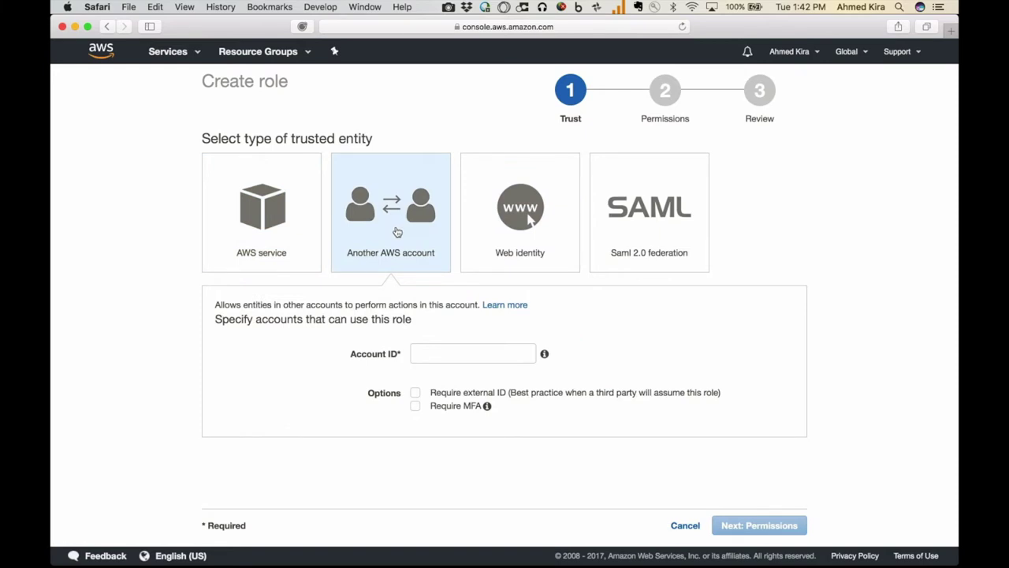
click(425, 353)
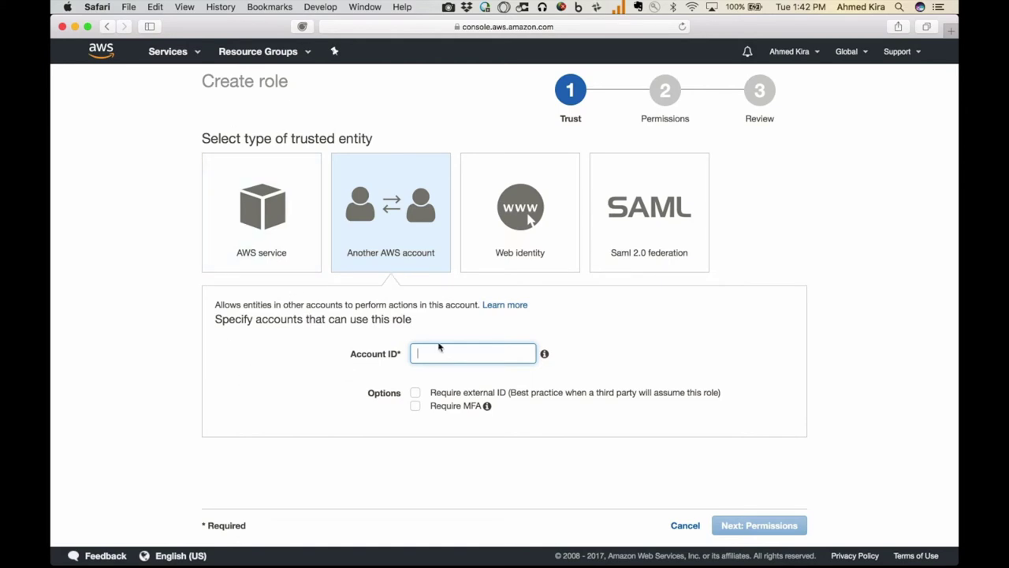
click(683, 525)
- Open the assumeRoleExample role and copy its link for switching roles in the console
scroll(297, 401, down, 2)
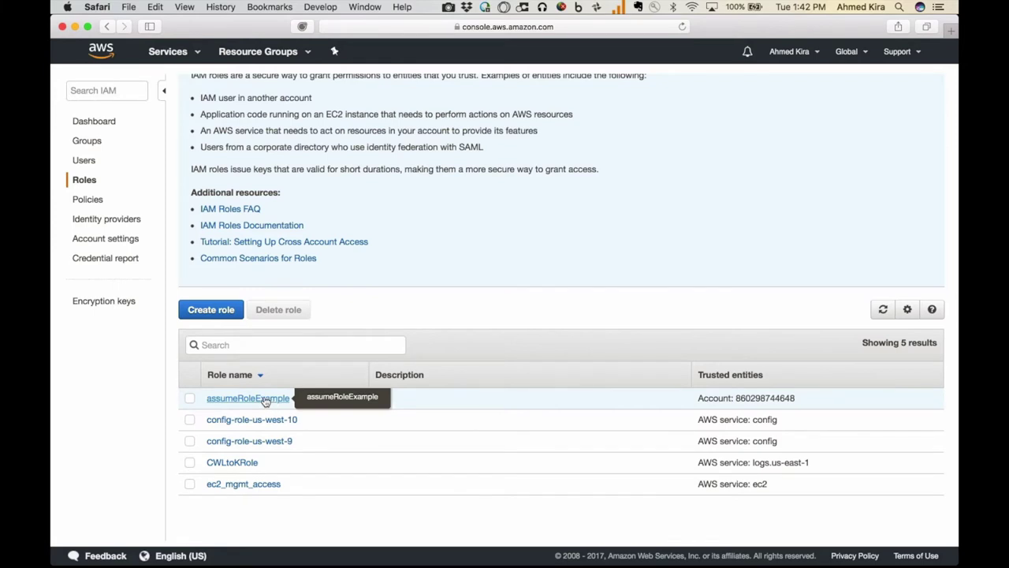
click(263, 400)
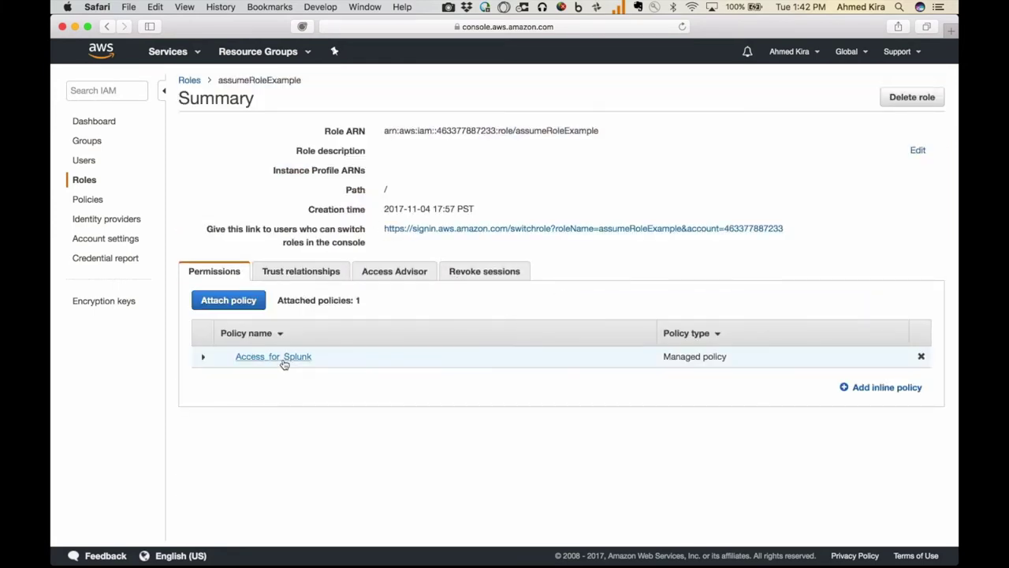
drag(384, 229, 783, 226)
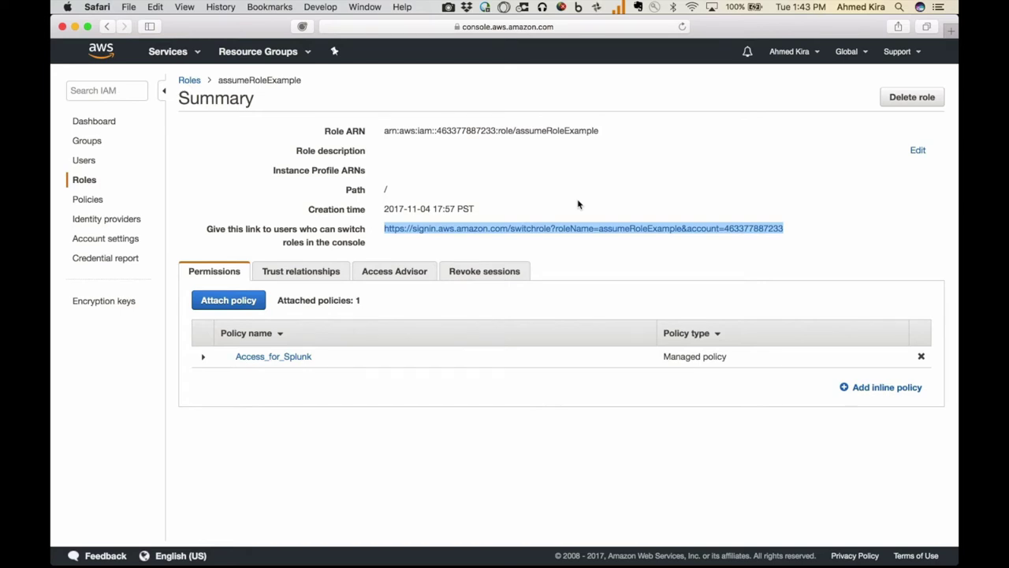
right_click(438, 227)
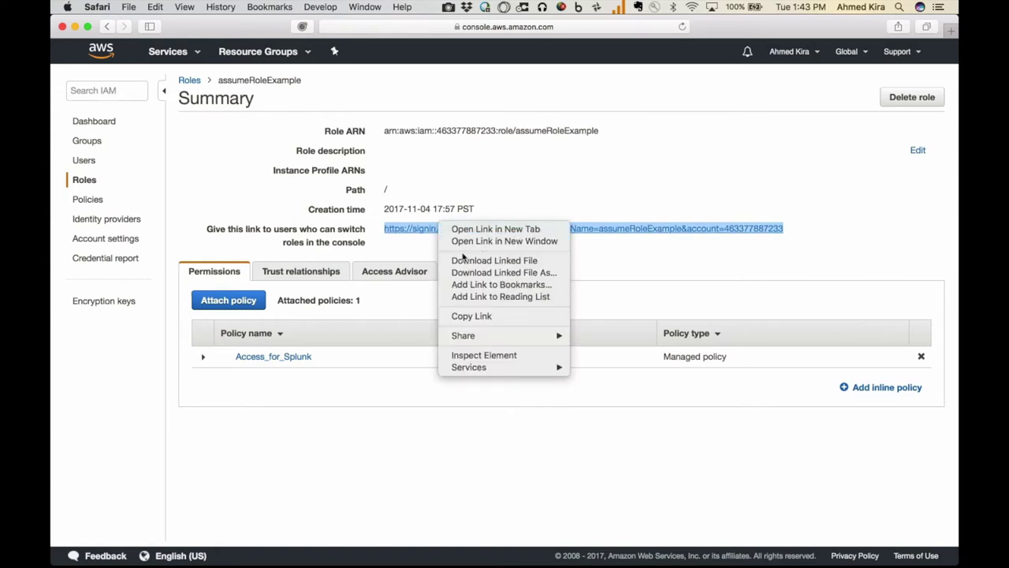
click(473, 316)
- Switch to Chrome and open the IAM role configuration of the Splunk Add-on for AWS
key(super+Tab)
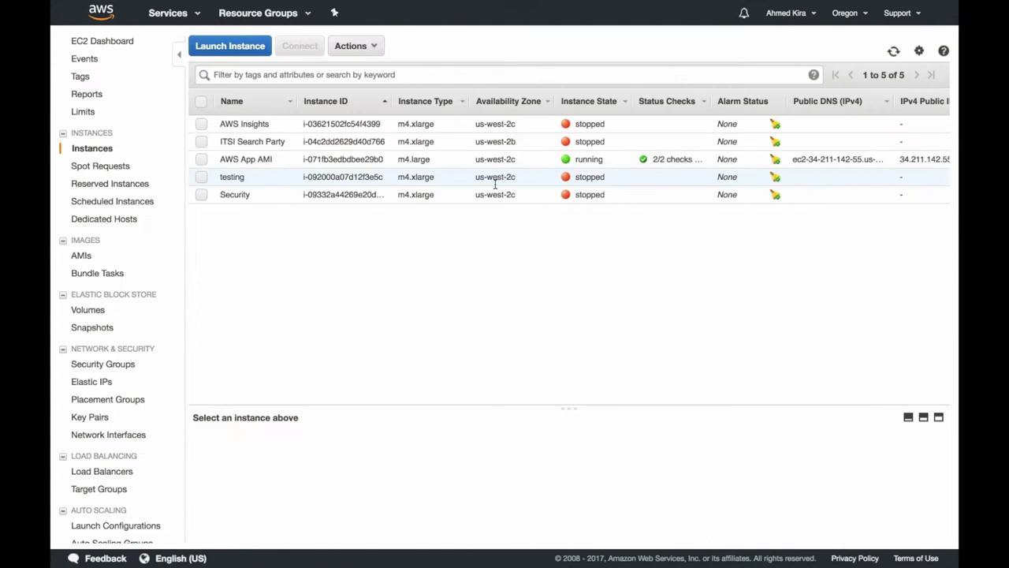
mouse_move(544, 6)
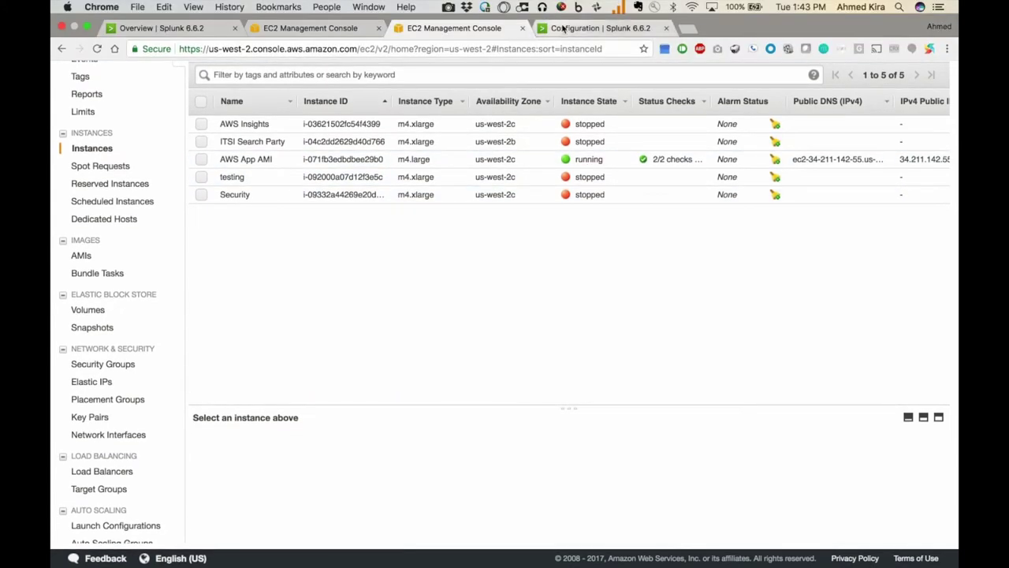
click(565, 29)
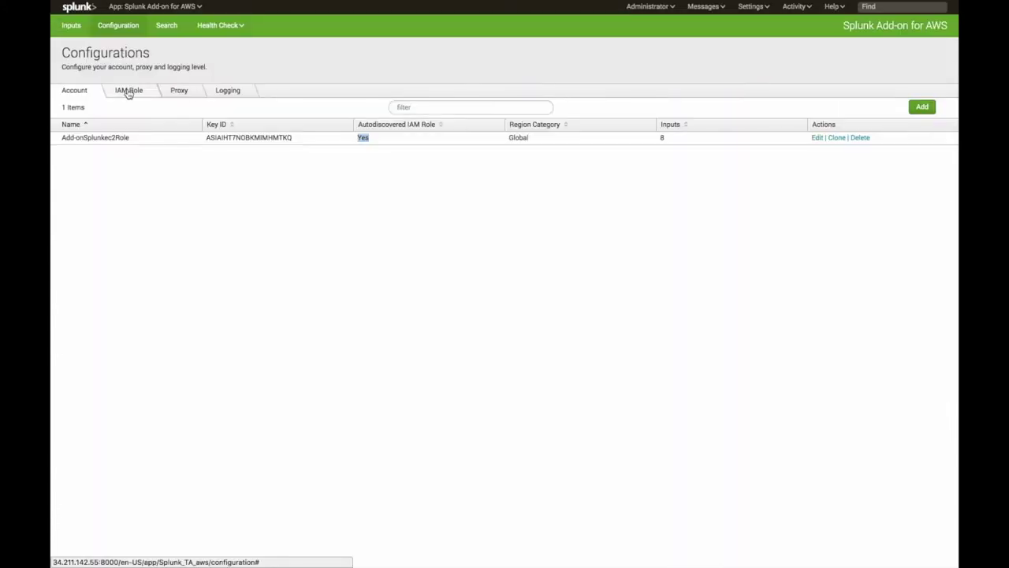
click(128, 90)
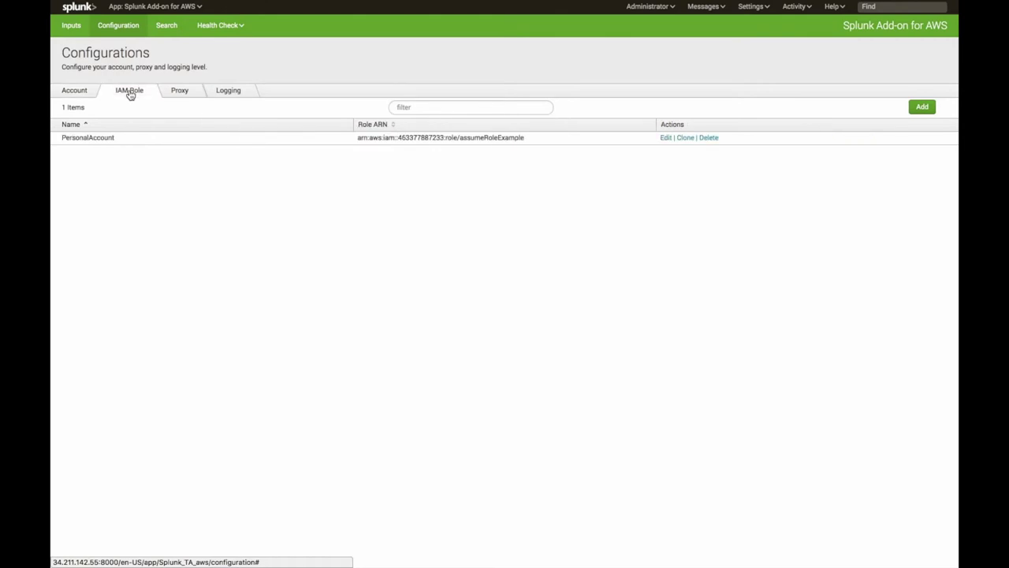
- Try to add an IAM role named MyOtherAccount with the copied switch-role link as its Role ARN, and cancel it
click(924, 110)
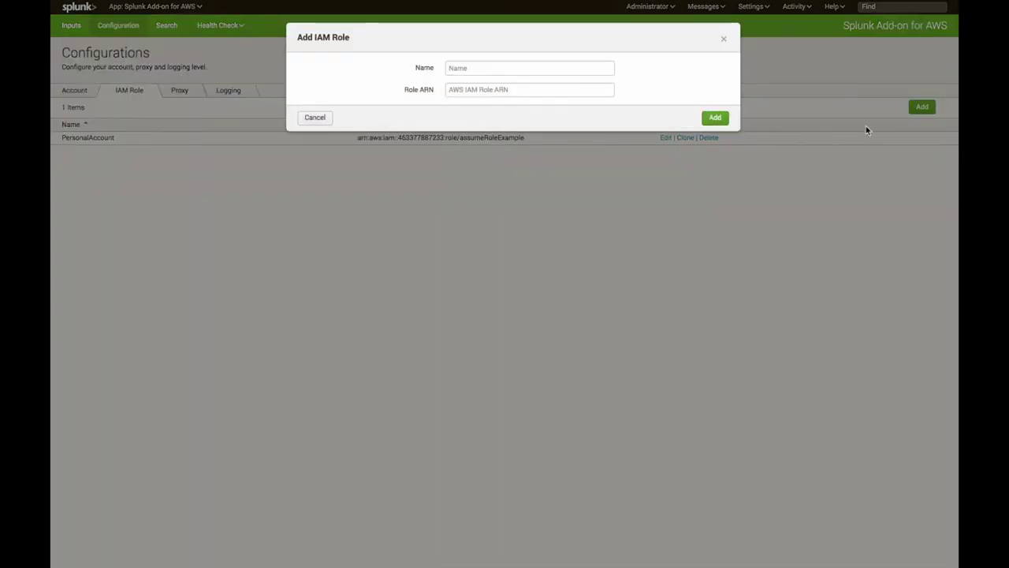
click(473, 66)
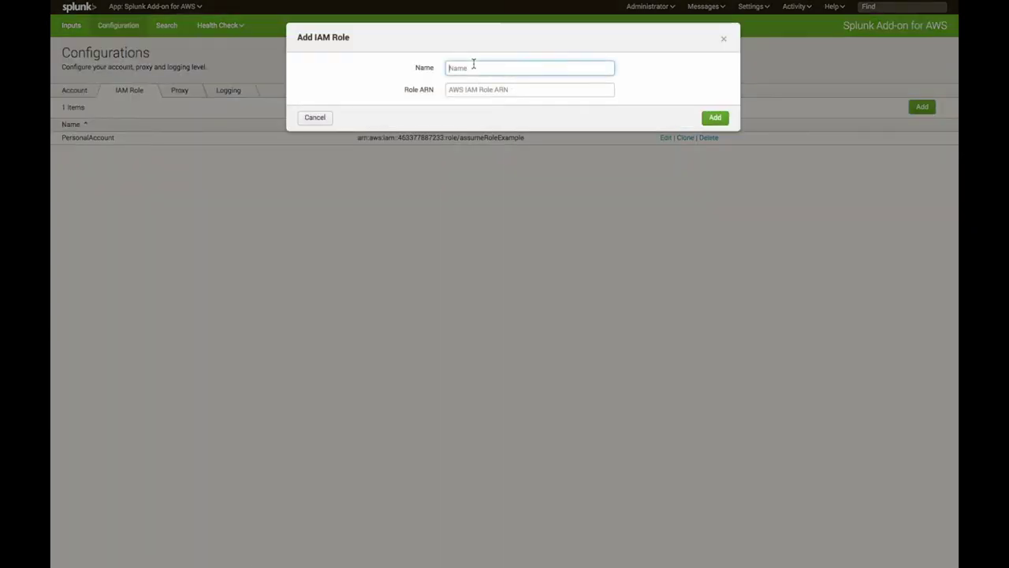
text(My OtherAccount)
click(471, 92)
key(ctrl+v)
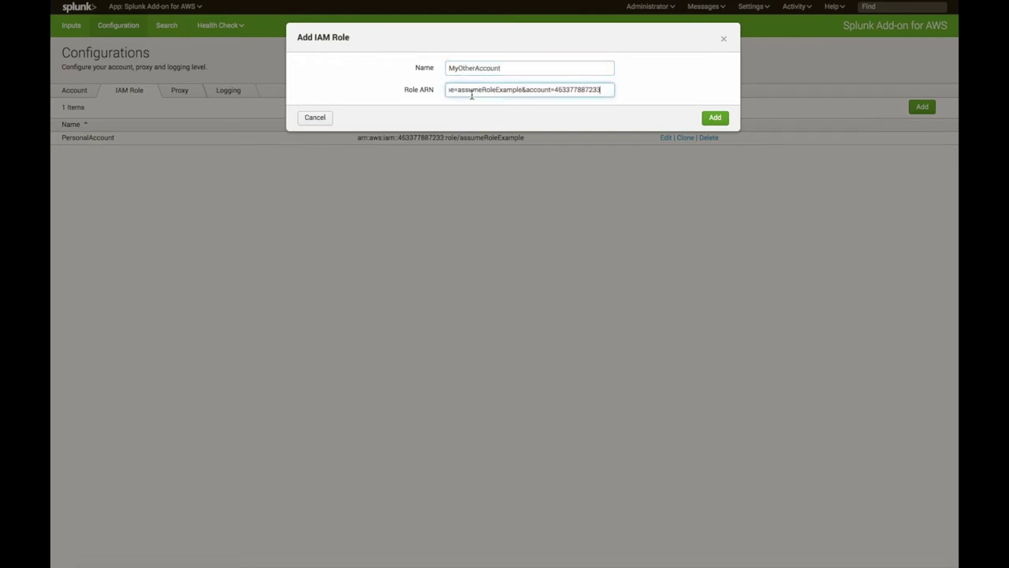
drag(578, 89, 441, 93)
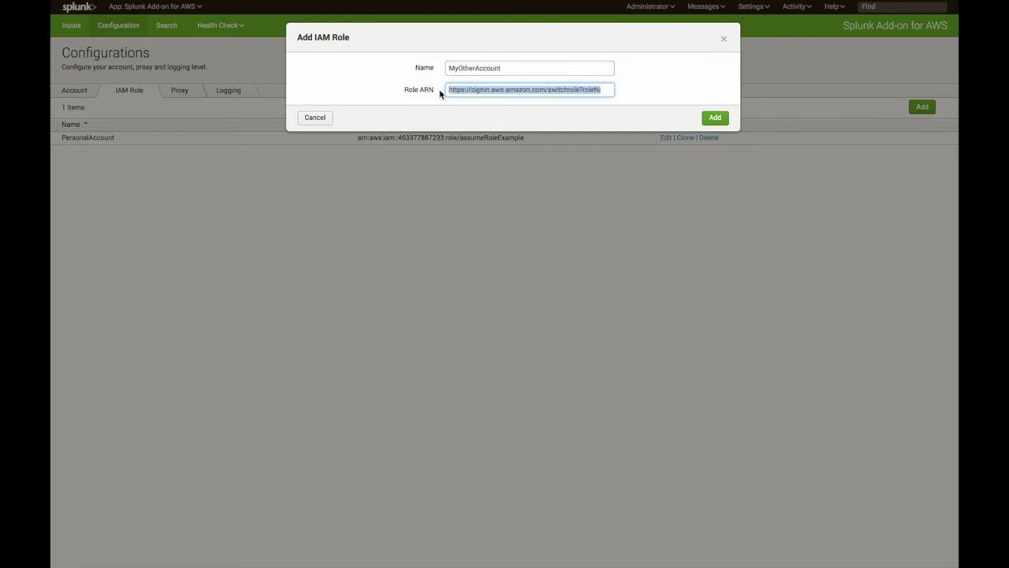
click(473, 88)
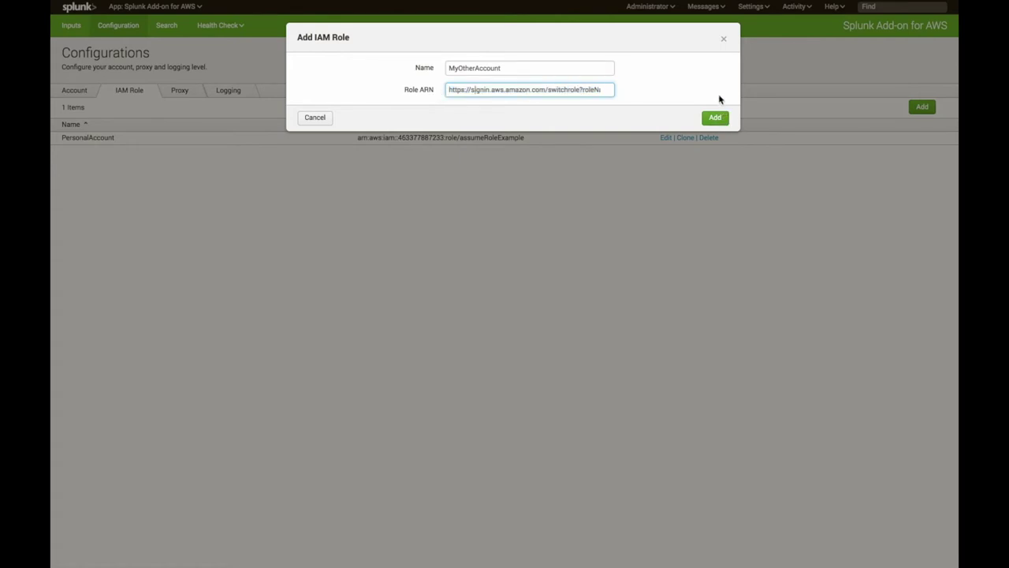
click(315, 117)
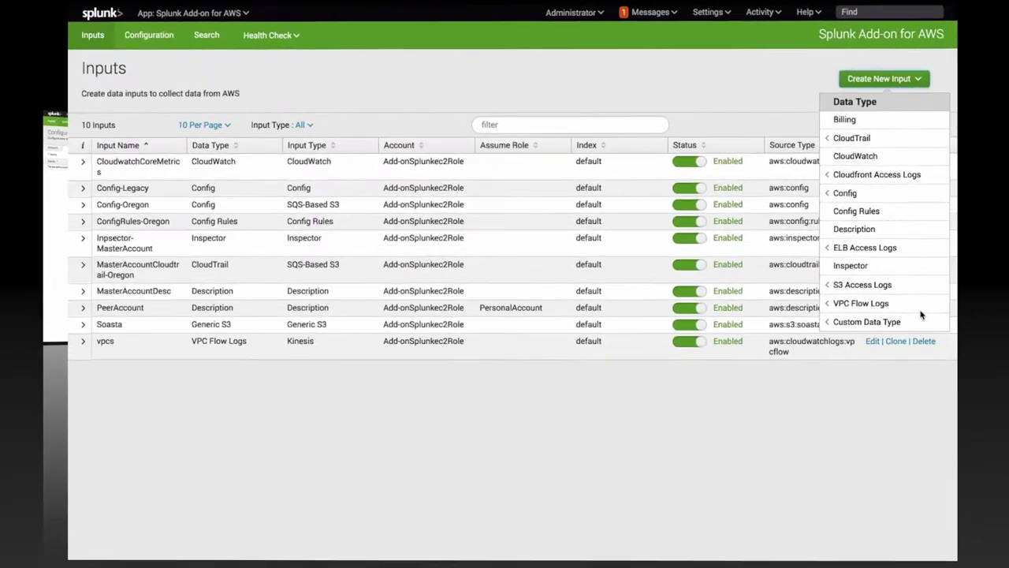
- Examine the PeerAccount input's assumed role, regions and API intervals, cancel the edit, and open the existing aws:description search results
mouse_move(924, 247)
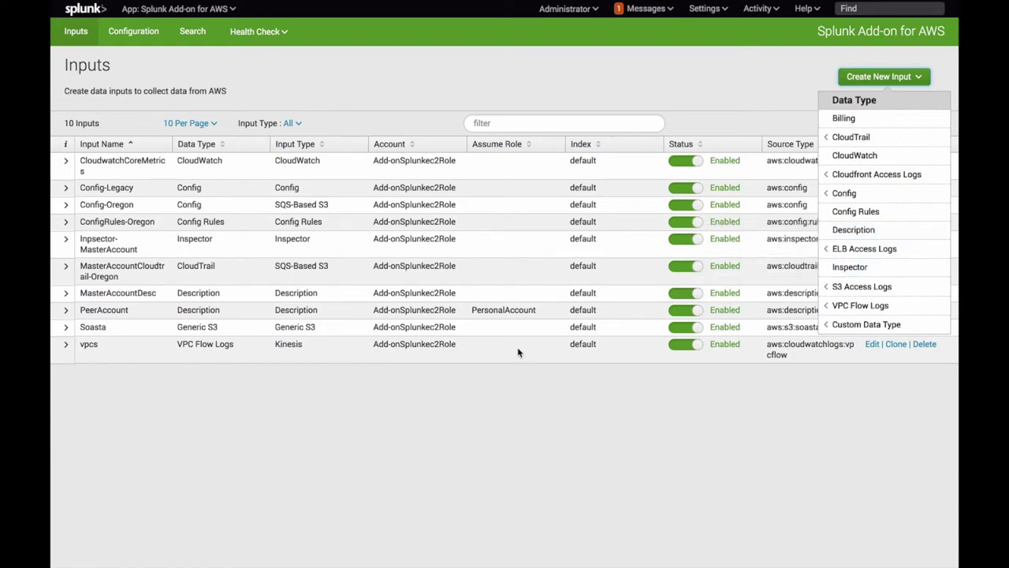
click(473, 399)
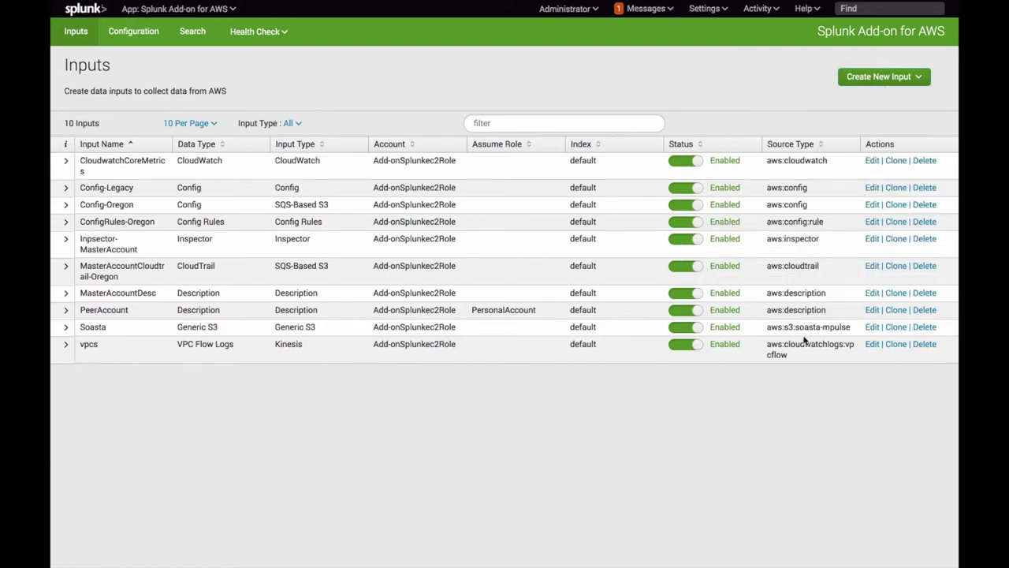
click(872, 311)
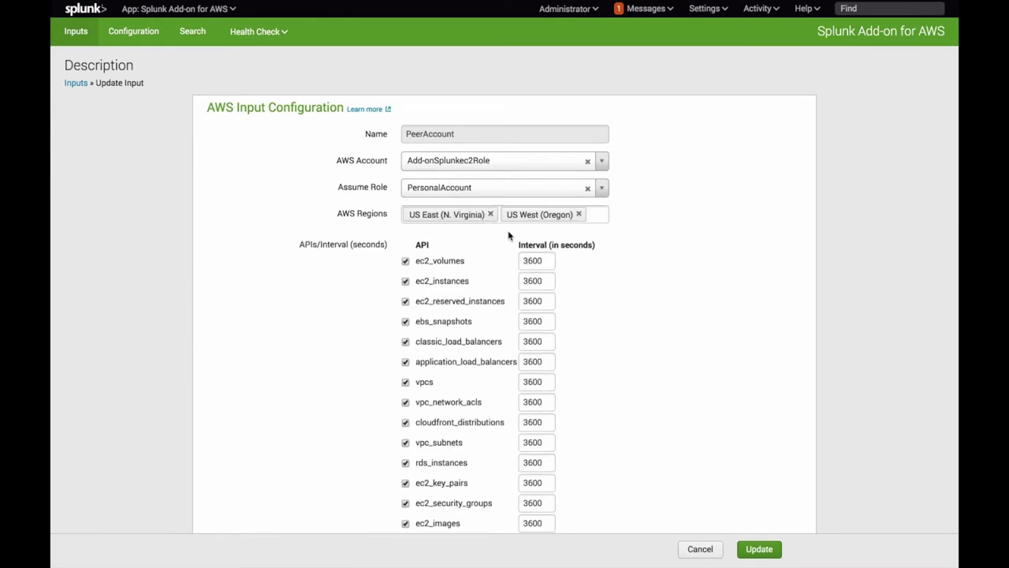
scroll(602, 420, down, 1)
scroll(602, 421, down, 1)
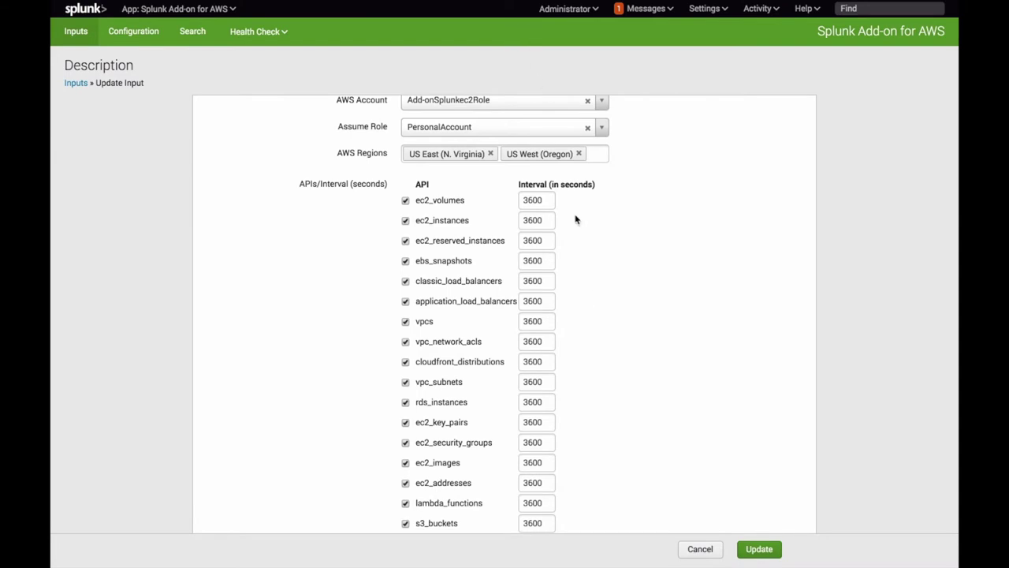
click(700, 549)
mouse_move(569, 5)
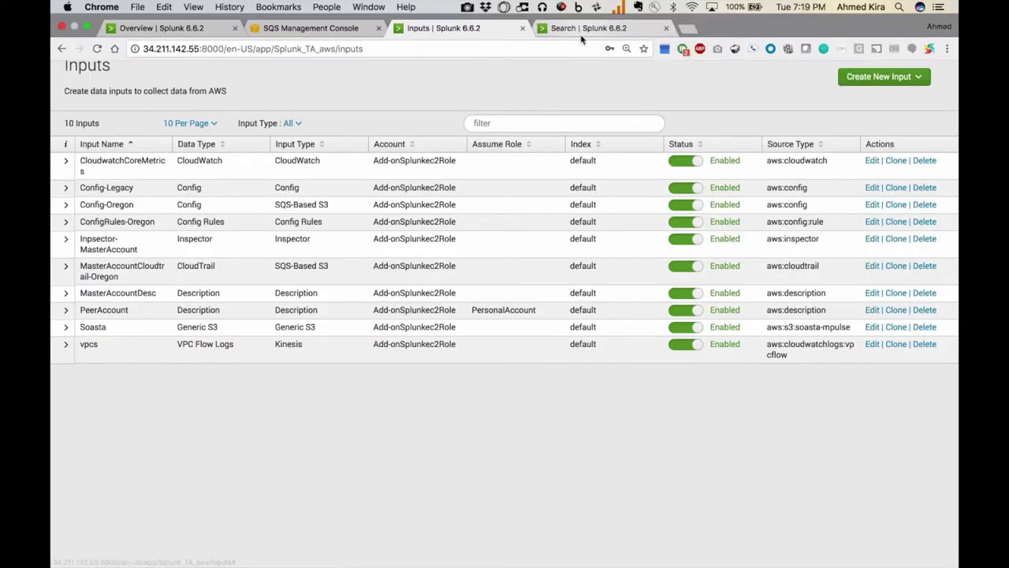
click(583, 27)
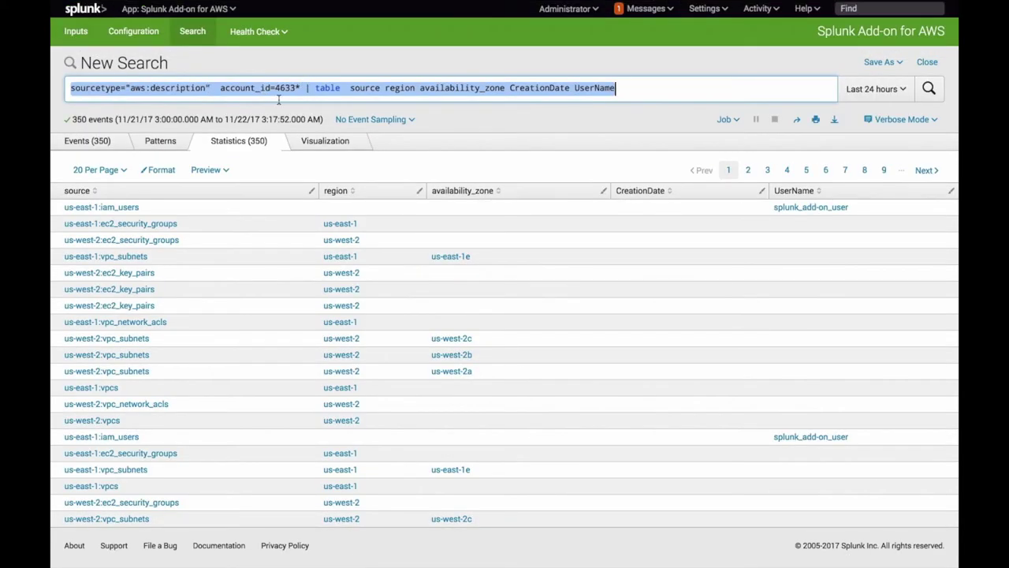
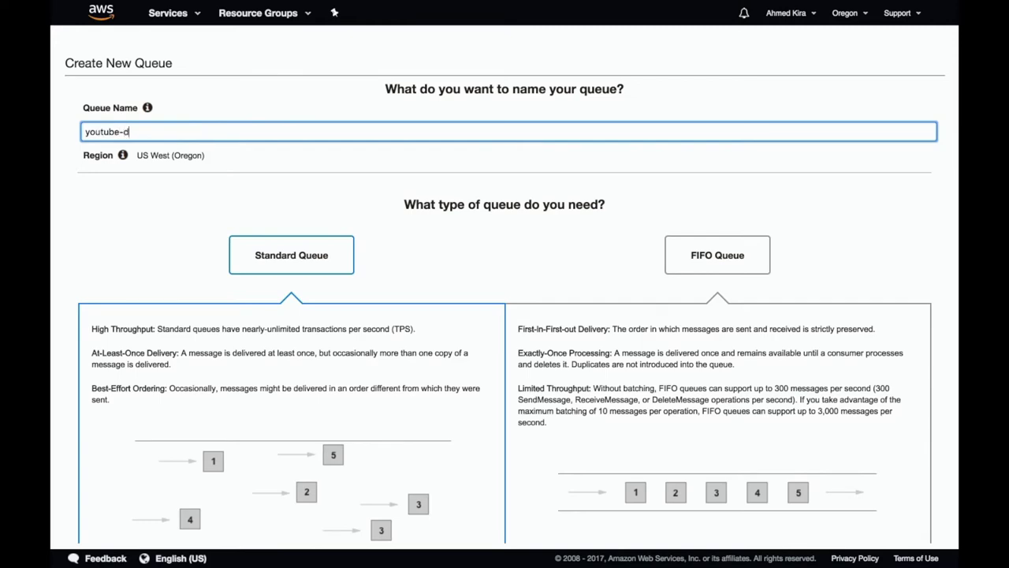
- Complete the new queue's name as youtube-deadletter and quick-create it as a standard queue with the default settings
text(r)
scroll(365, 288, down, 3)
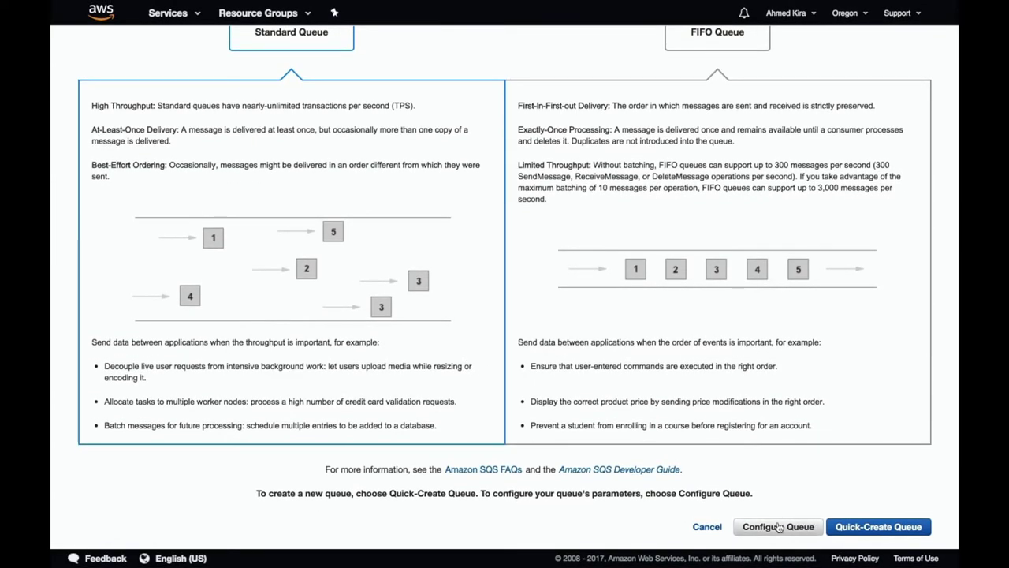
click(875, 527)
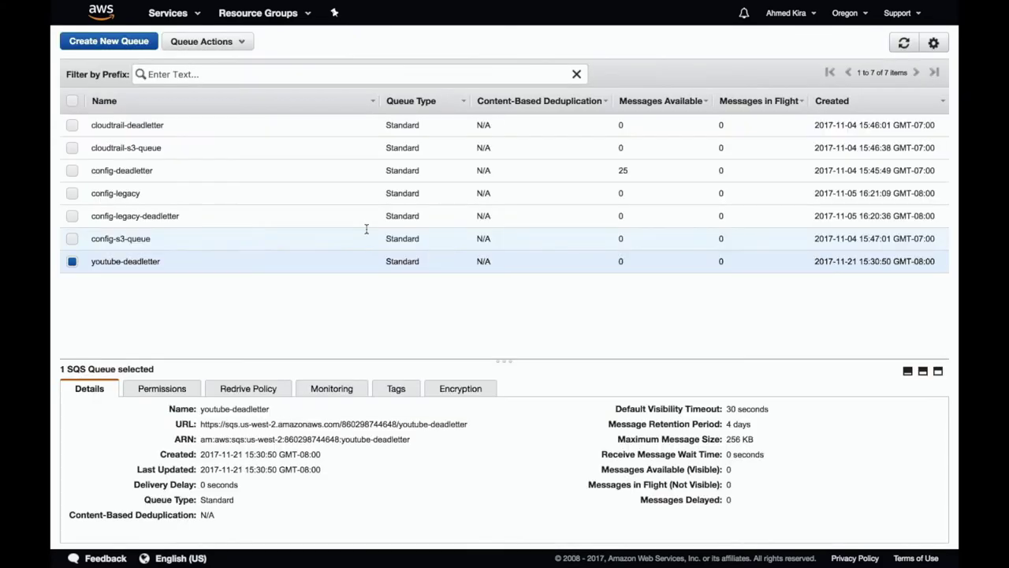
- Begin a new standard queue named youtube-sqs and set its default visibility timeout to 300 seconds
click(110, 41)
click(145, 132)
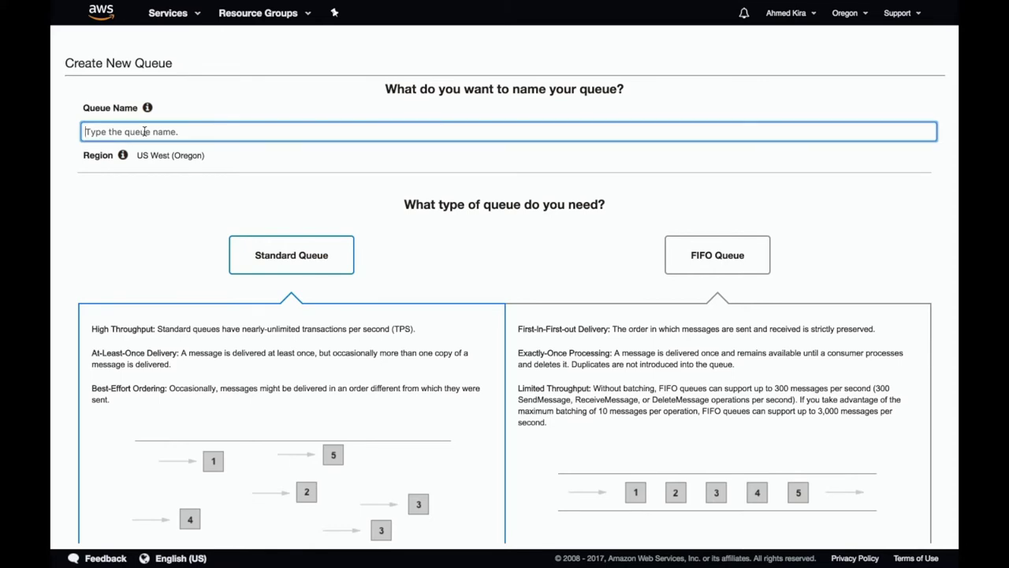
text(youtube-sqs)
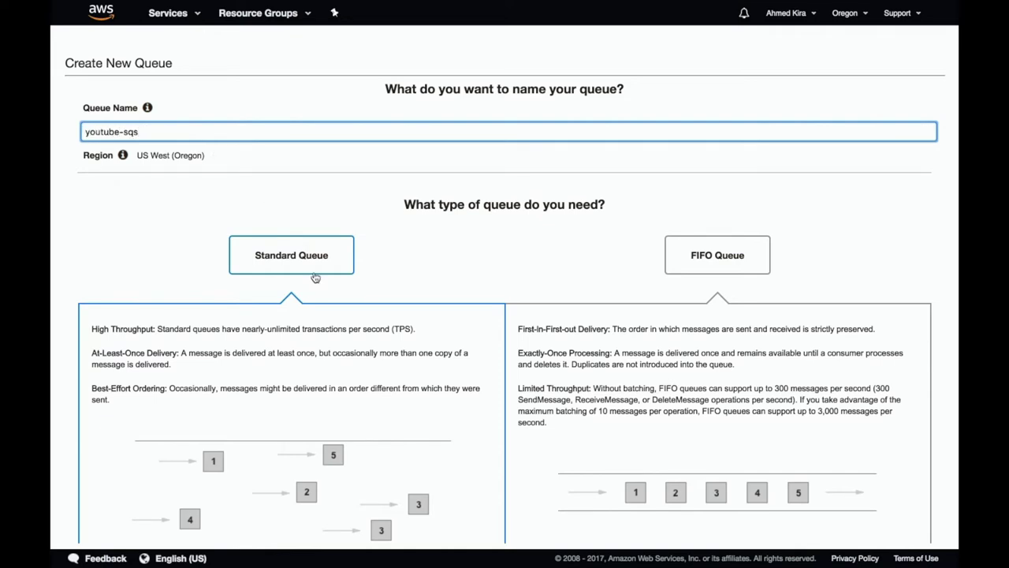
scroll(316, 278, down, 10)
click(763, 526)
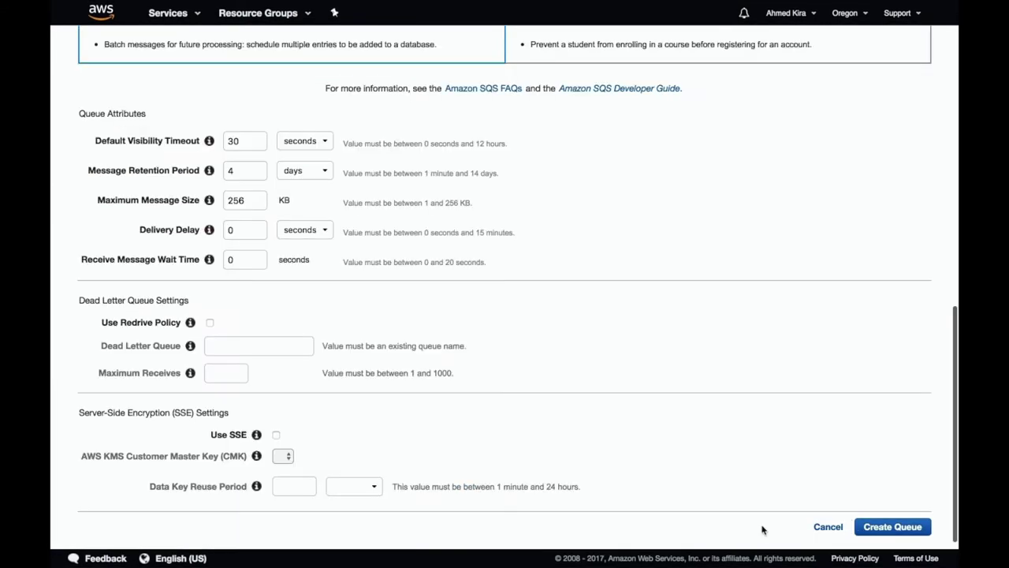
click(256, 141)
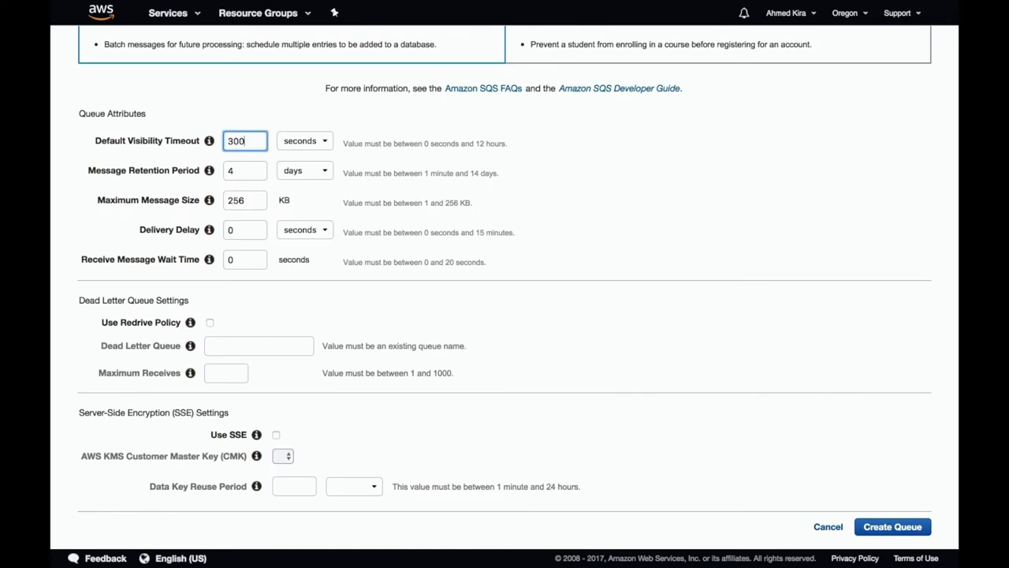
- Enable the redrive policy with cloudtrail-deadletter as the dead letter queue and maximum receives of 1, and create the youtube-sqs queue
click(210, 323)
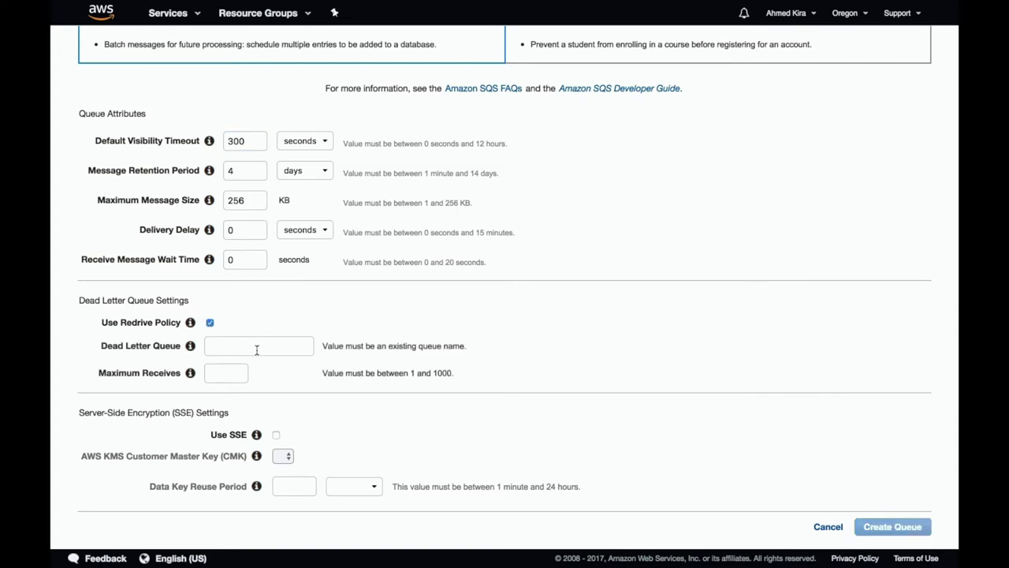
click(220, 374)
text(1)
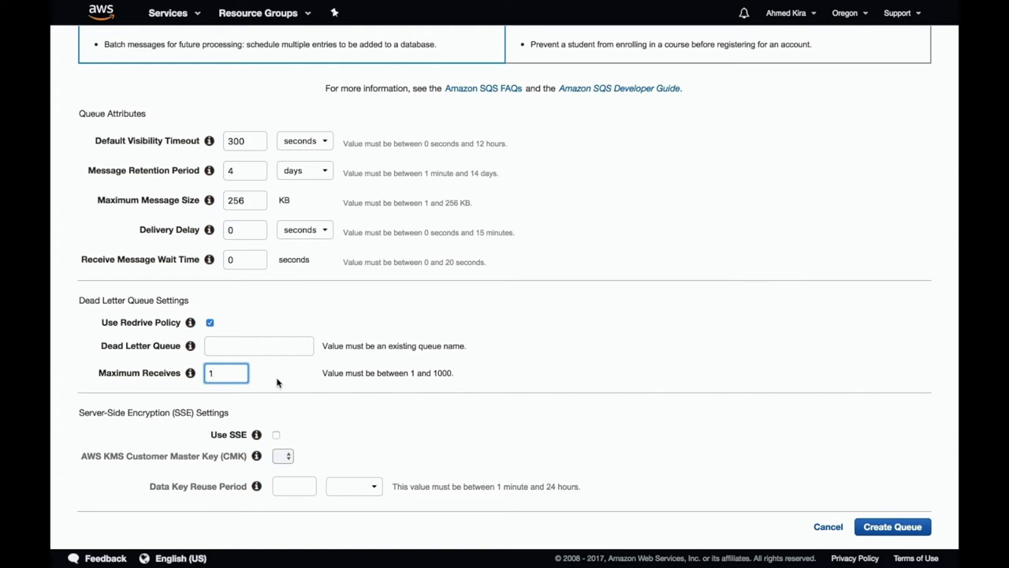
click(227, 345)
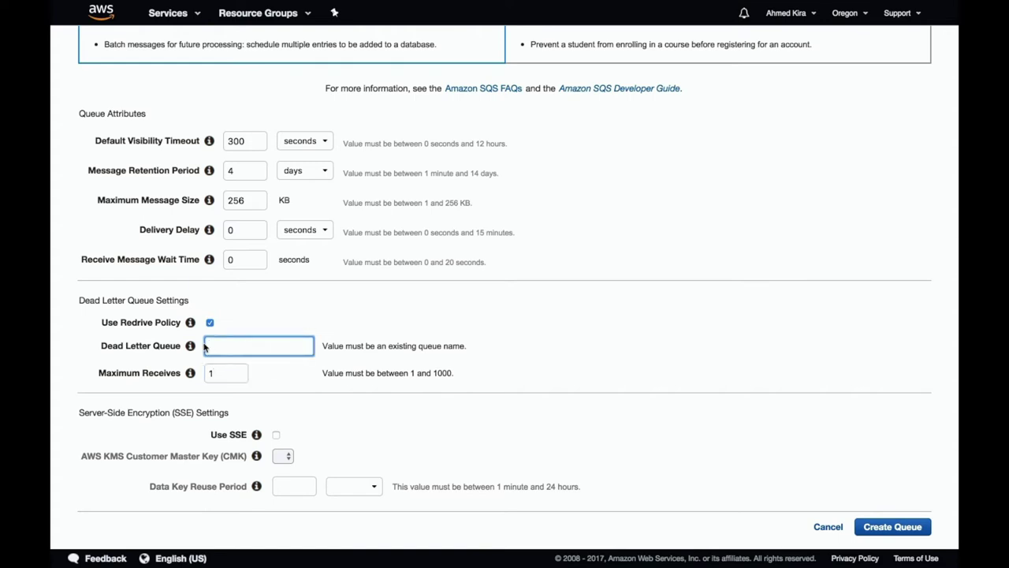
text(yo)
text(clou)
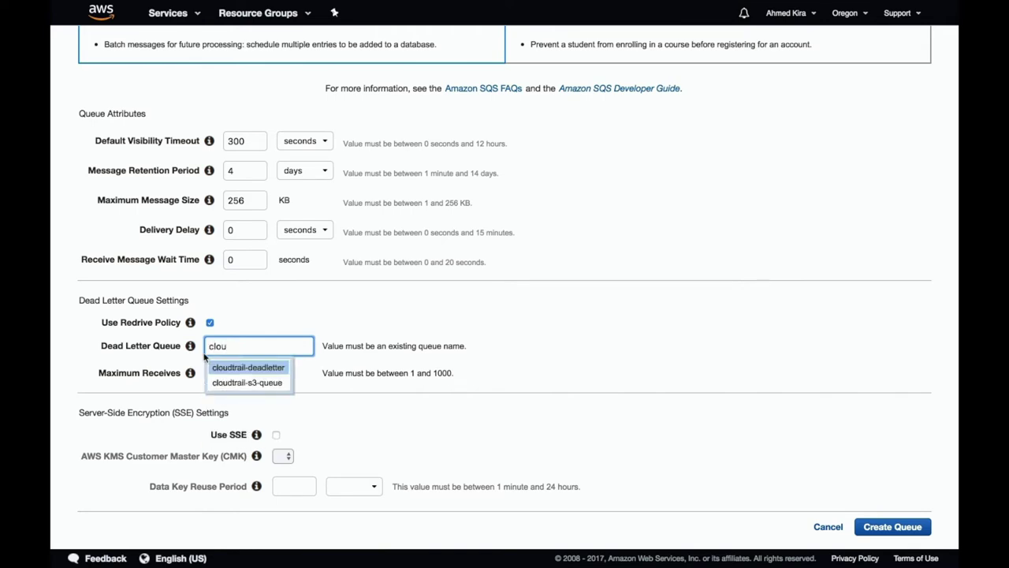
click(246, 368)
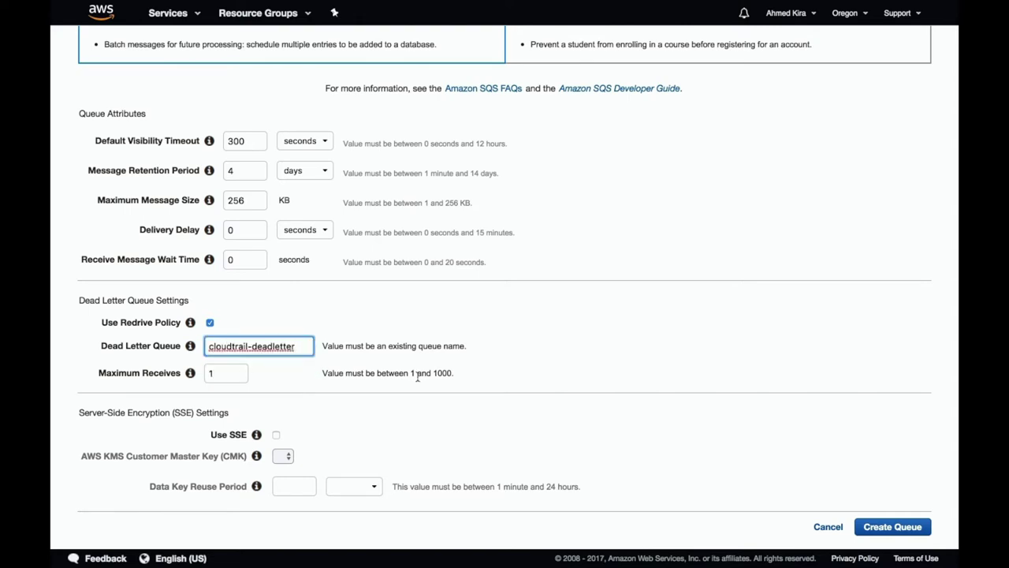
click(912, 523)
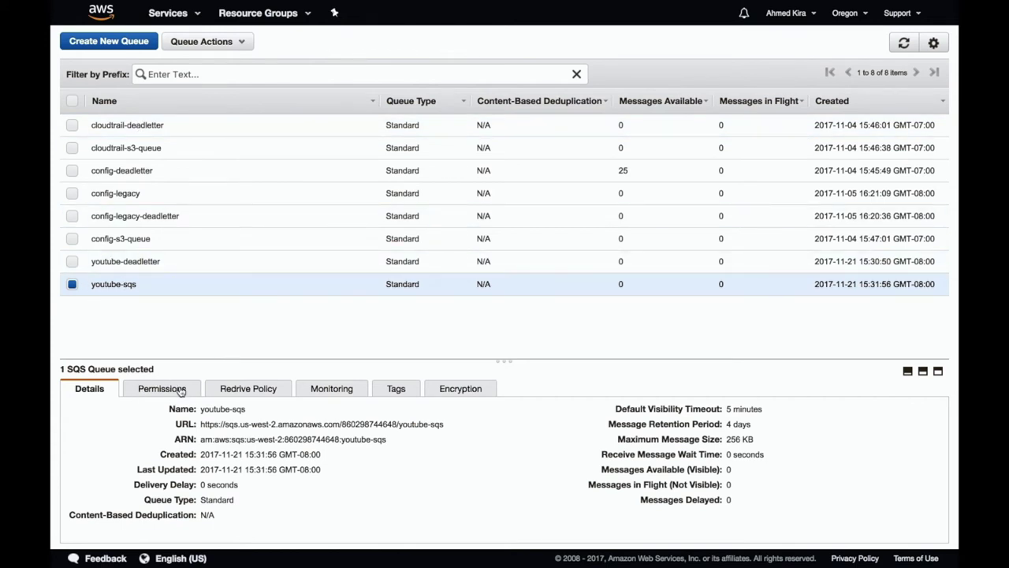
- Go to the CloudTrail trails and begin a new trail named youtube-trail
click(177, 13)
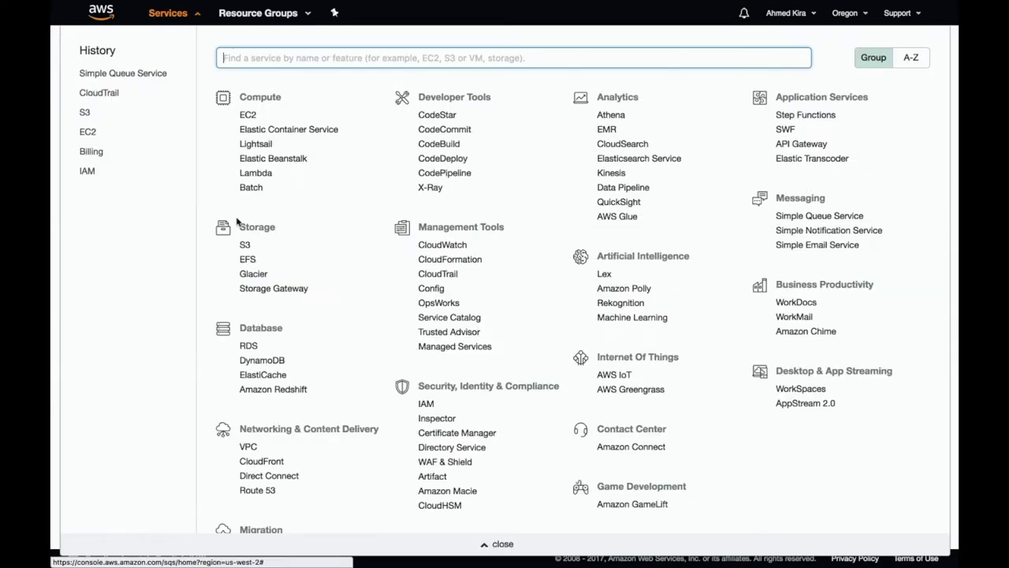
click(438, 274)
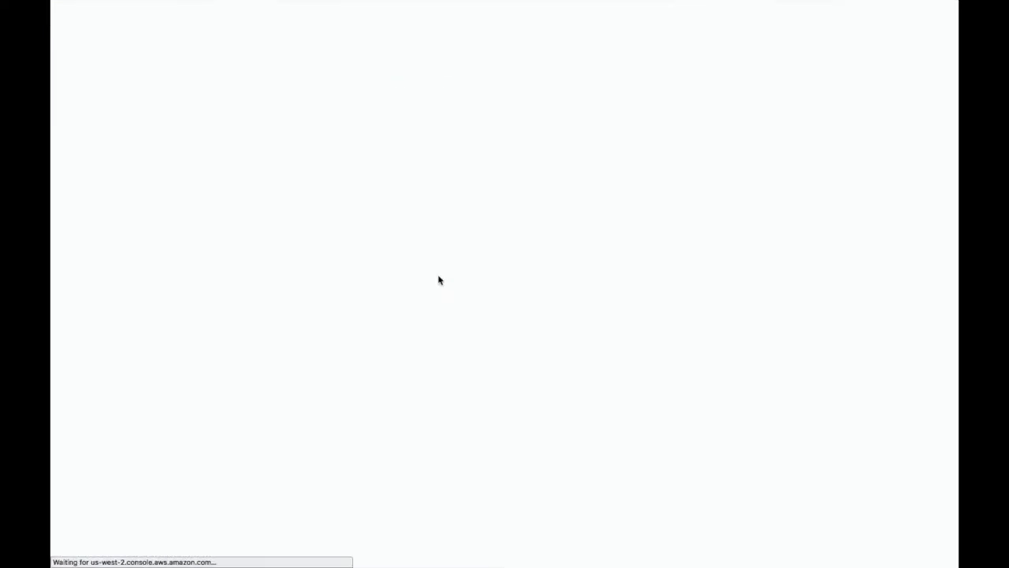
click(82, 110)
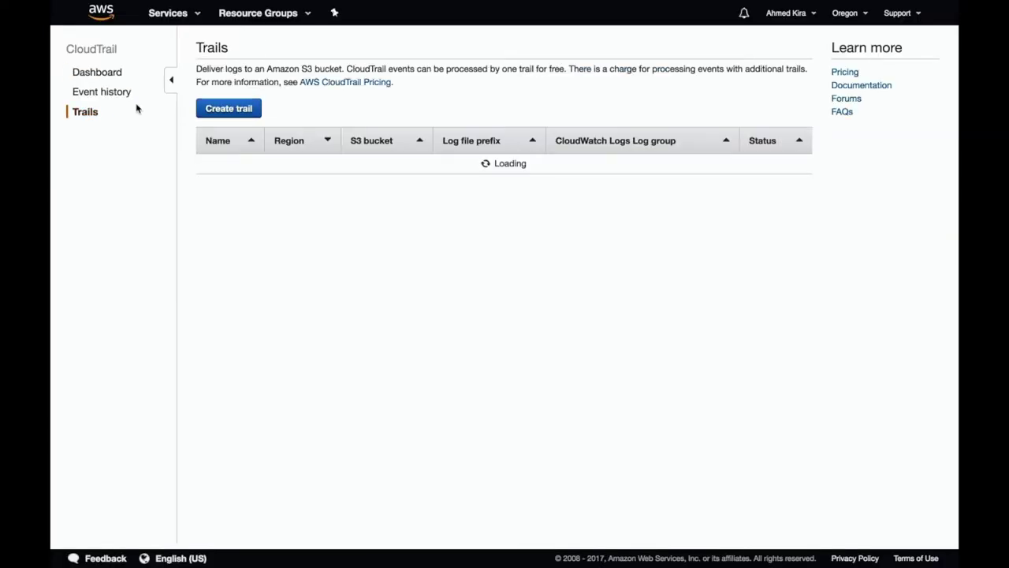
click(231, 112)
click(400, 80)
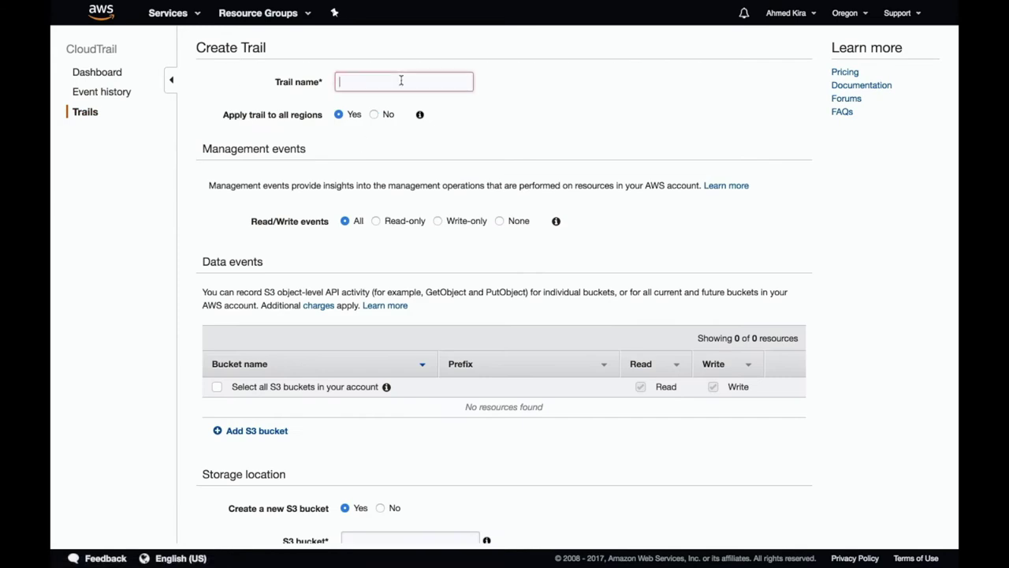
text(youtube-trail)
- Set a new S3 bucket named youtube-cloudtrail as the trail's storage location and create the trail
scroll(378, 230, down, 1)
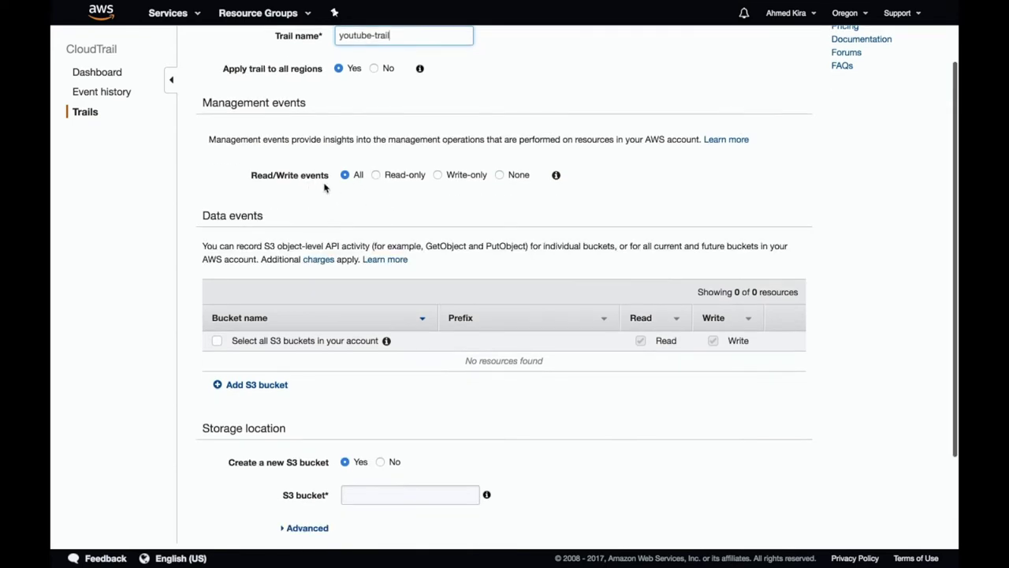
scroll(297, 255, down, 2)
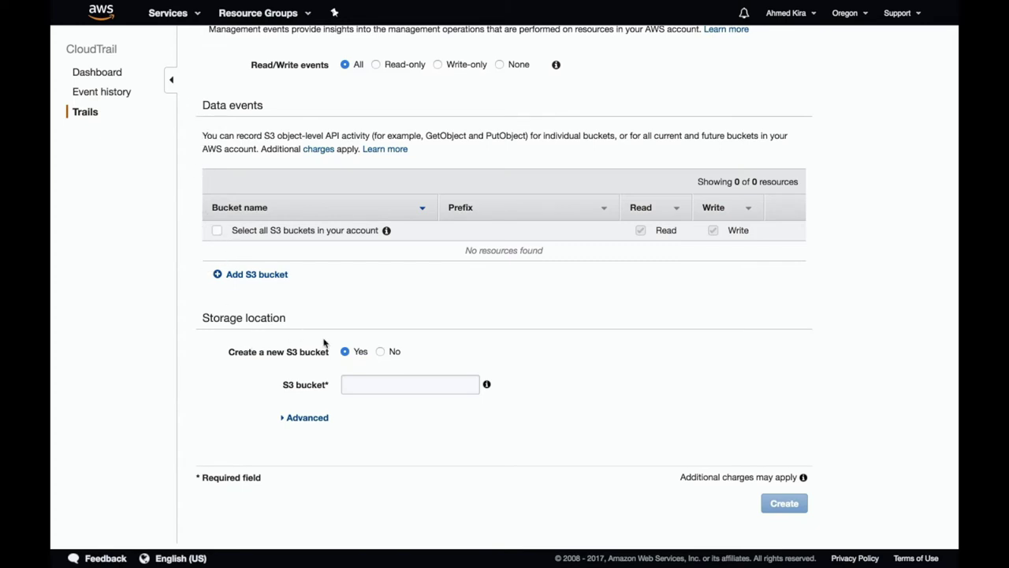
click(388, 383)
text(youtu)
key(BackSpace)
key(BackSpace)
text(utube-cloudtrail)
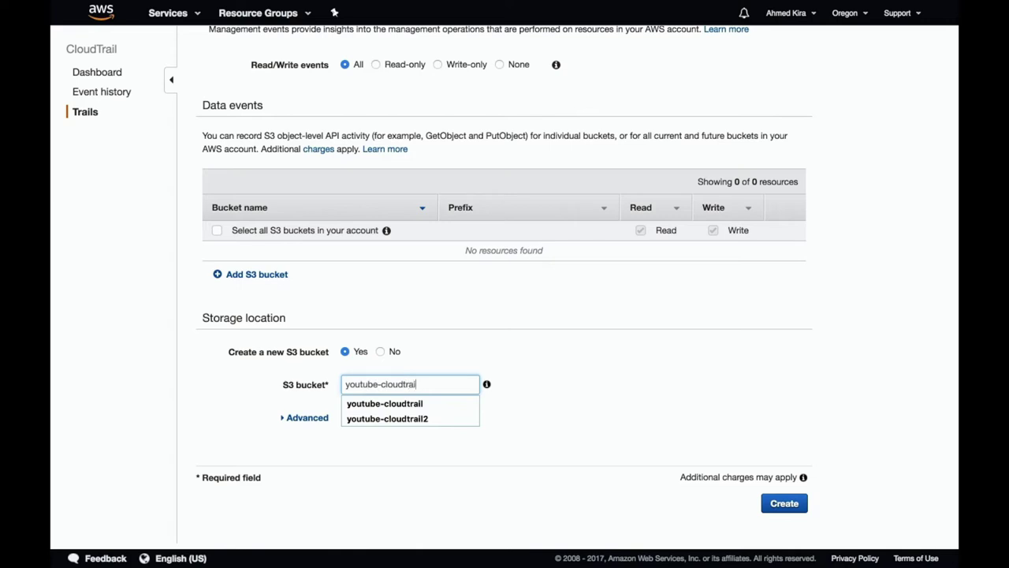
click(483, 402)
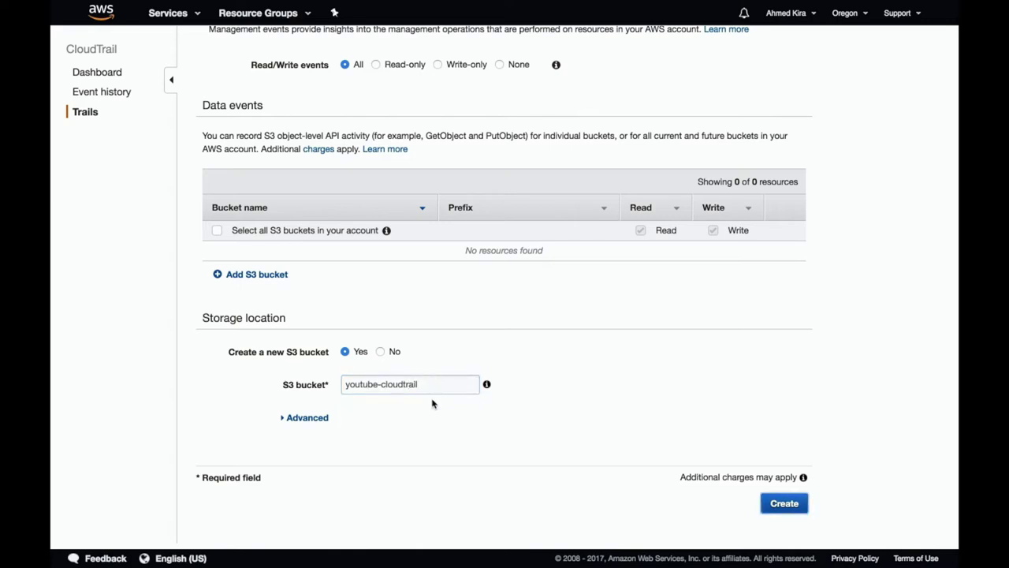
click(792, 504)
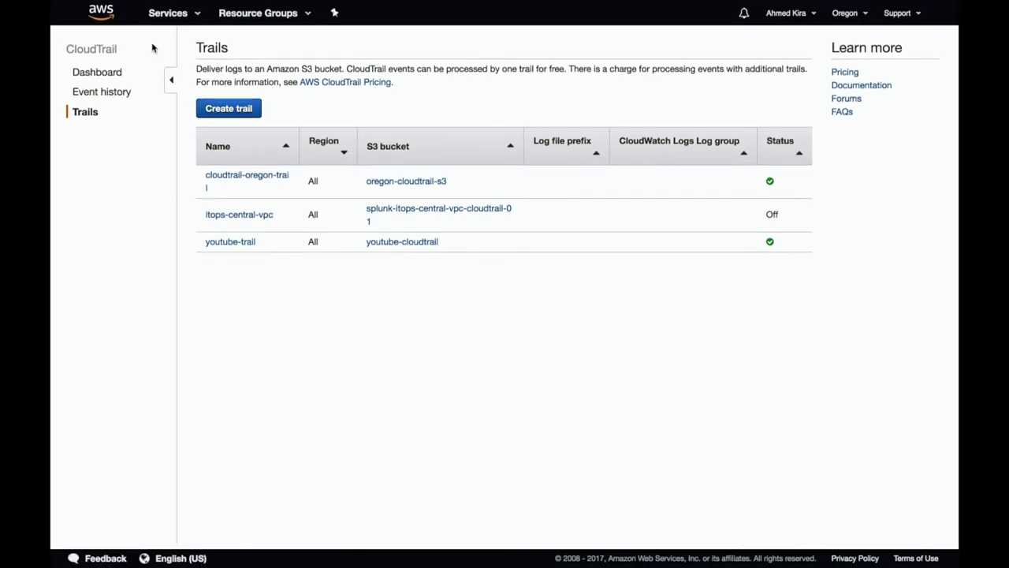
- Go to Simple Queue Service and start adding a permission to the youtube-sqs queue
click(169, 14)
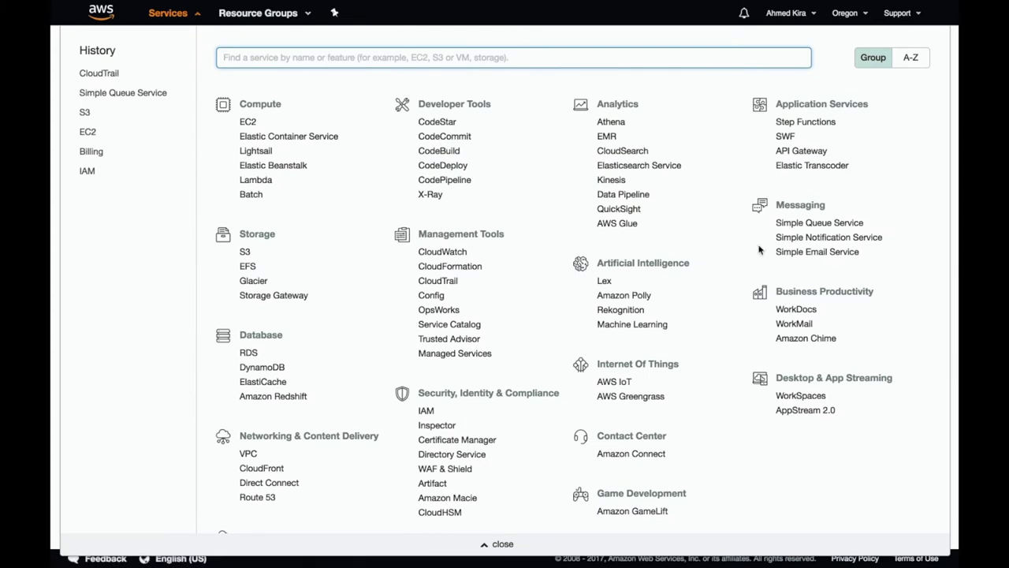
click(816, 223)
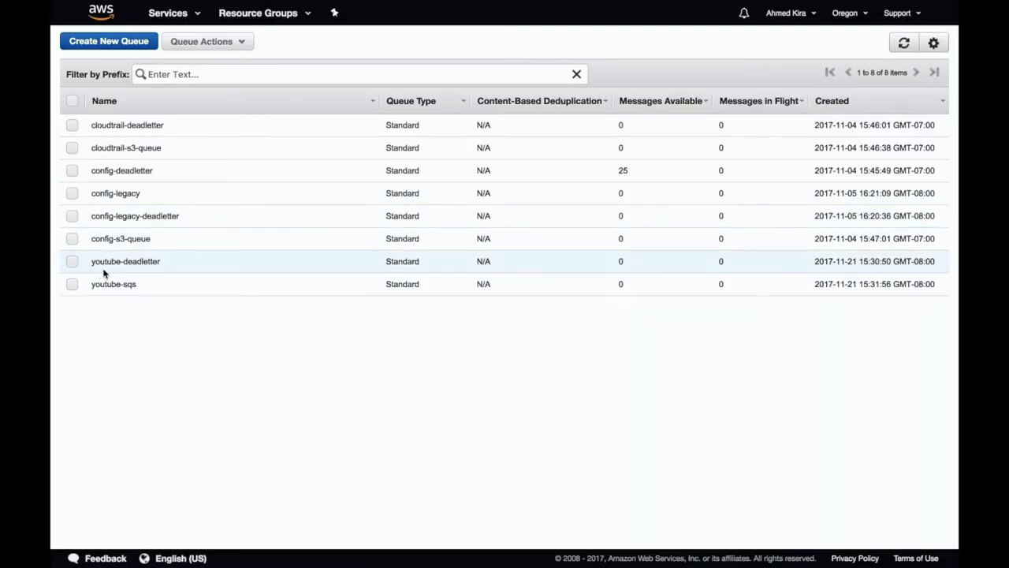
click(73, 285)
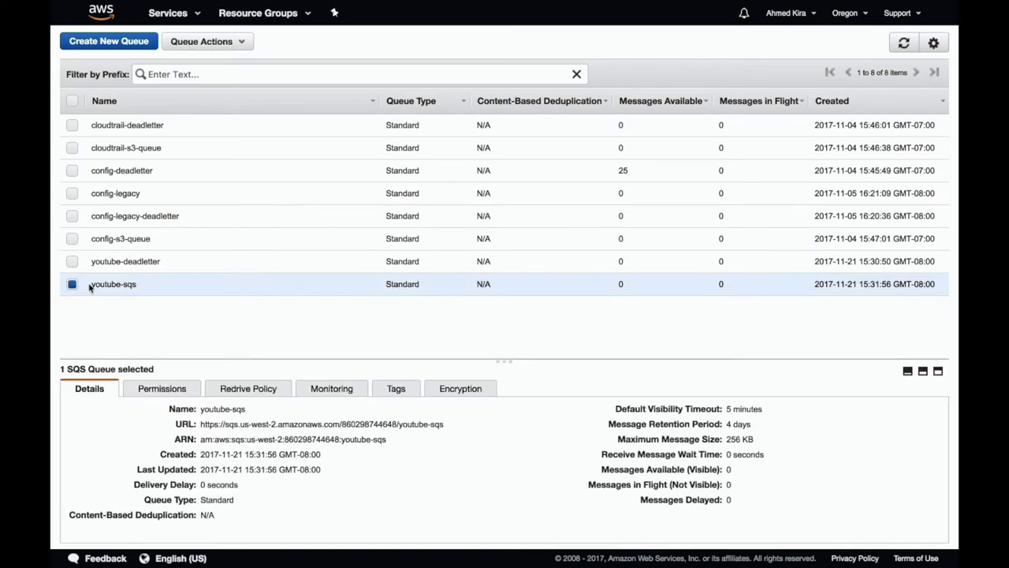
click(163, 391)
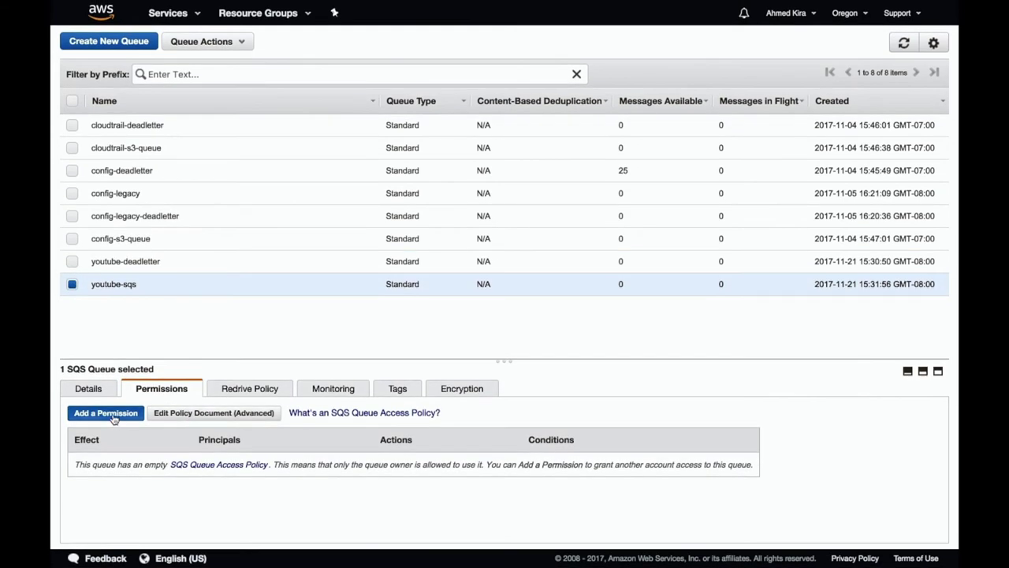
click(105, 412)
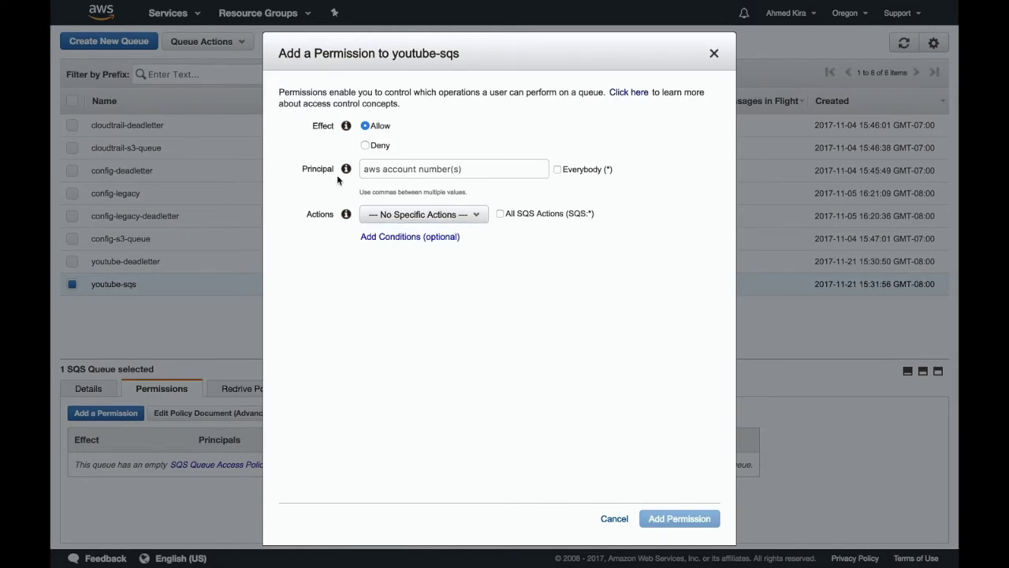
click(500, 214)
click(557, 169)
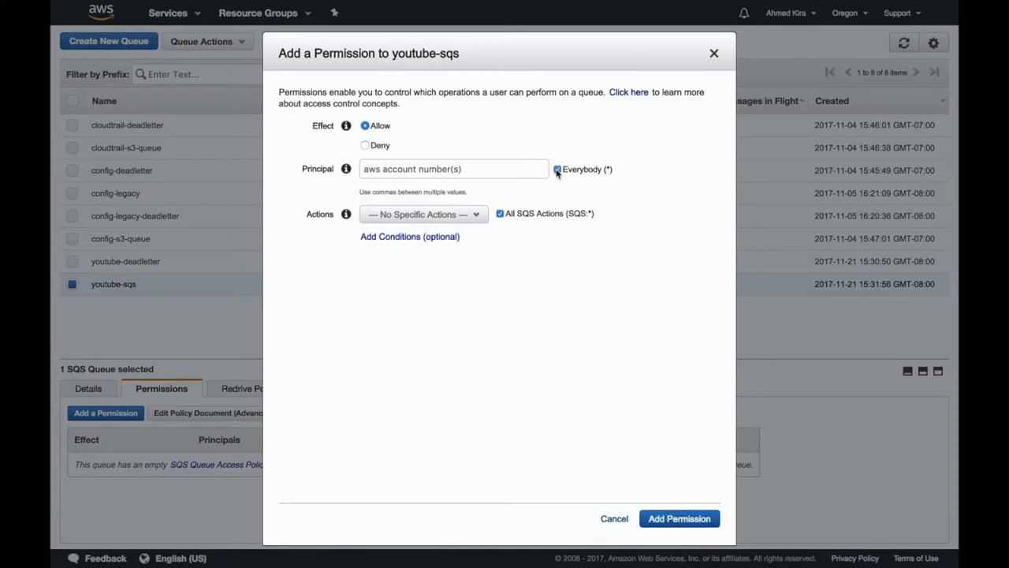
click(499, 214)
click(473, 216)
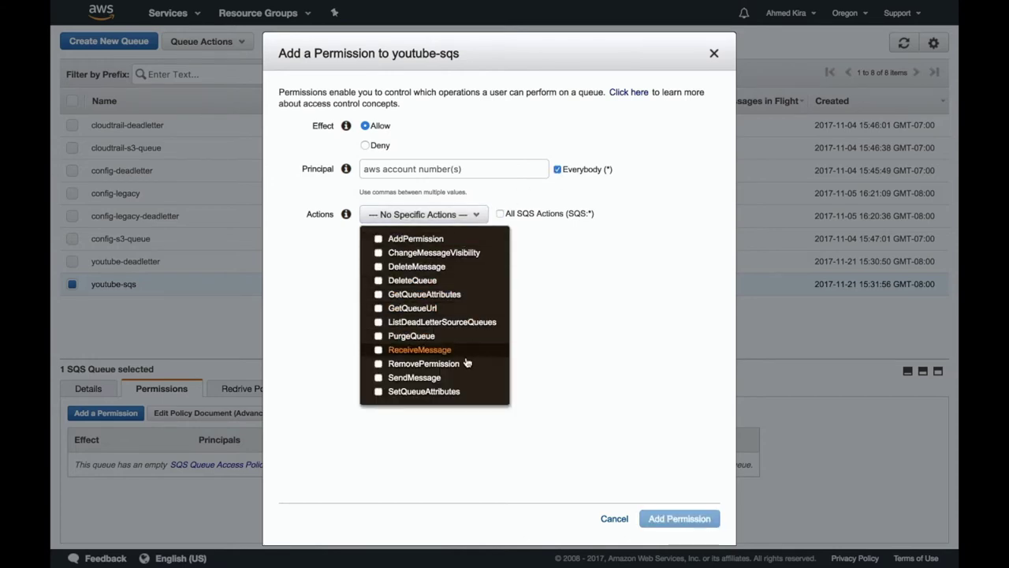
click(500, 214)
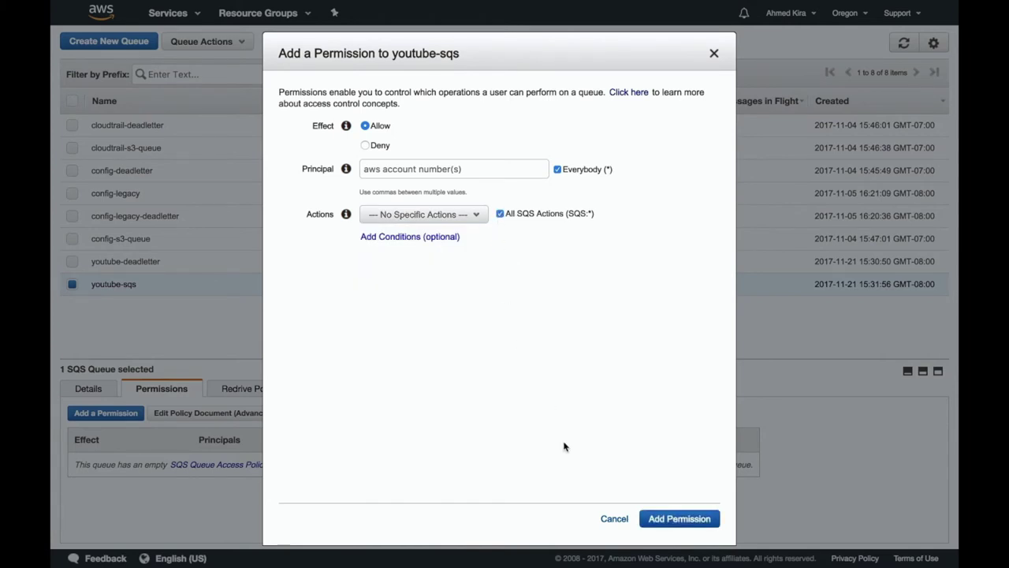
click(608, 520)
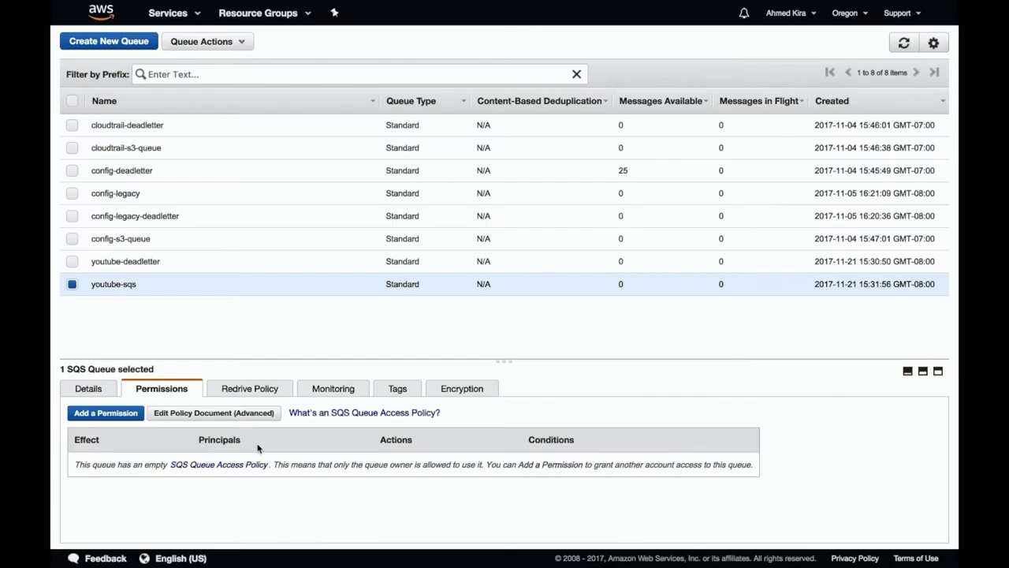
- Open the youtube-sqs queue's access policy document for advanced editing
click(193, 413)
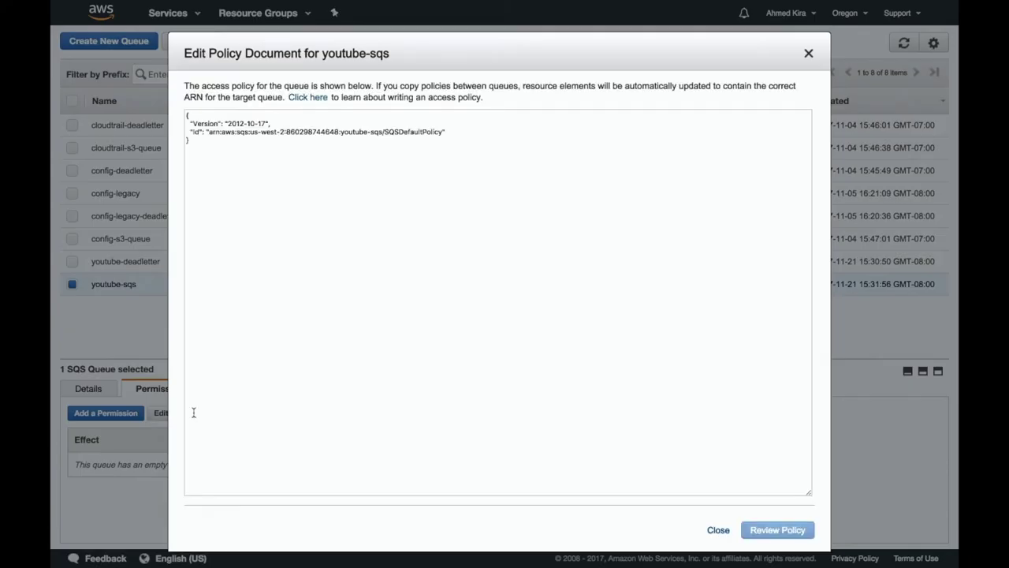
click(244, 182)
key(Return)
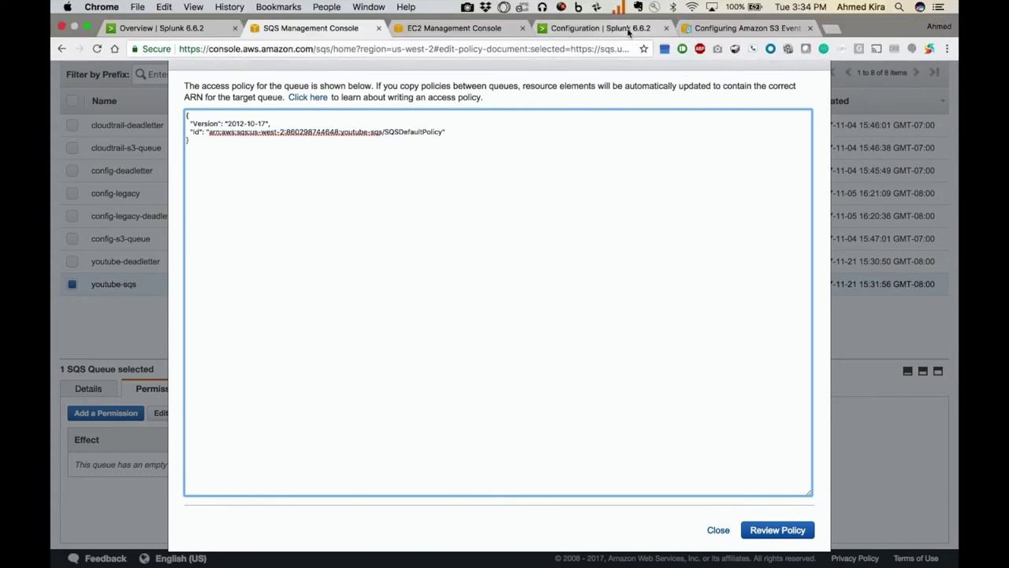
- Copy the example IAM policy for a destination SQS queue from the Amazon S3 event notifications documentation
click(611, 29)
click(741, 27)
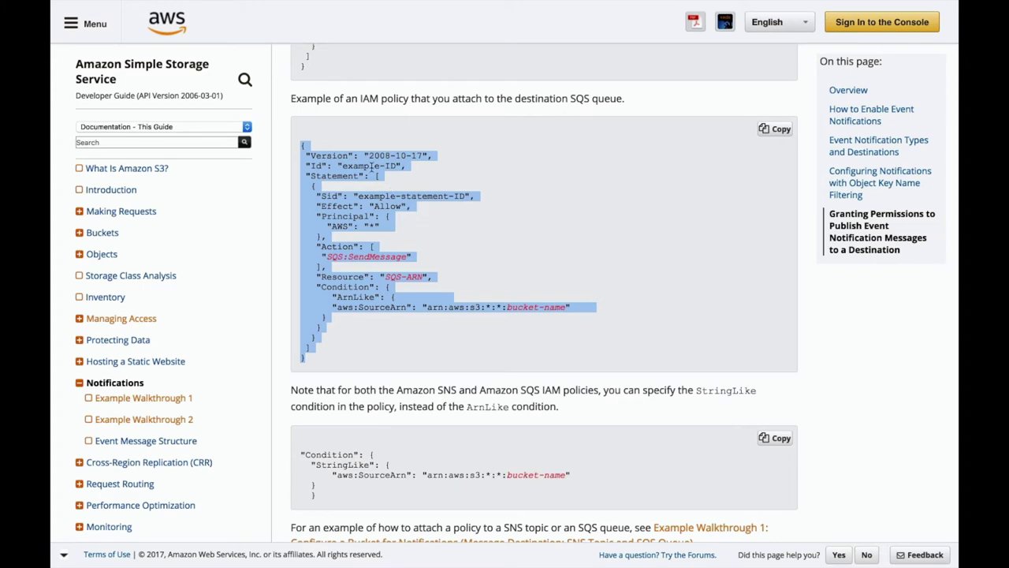
mouse_move(473, 4)
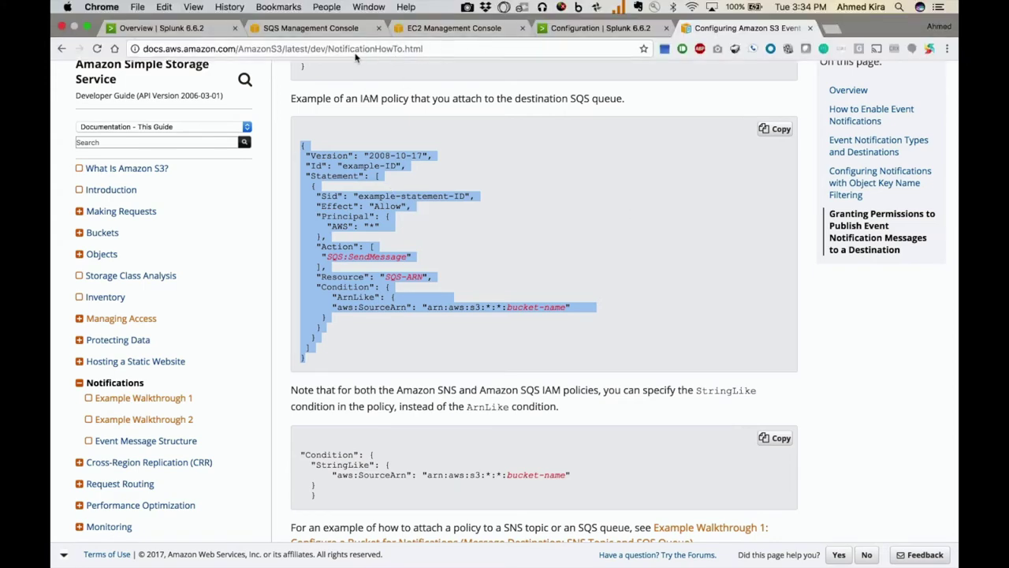
click(446, 49)
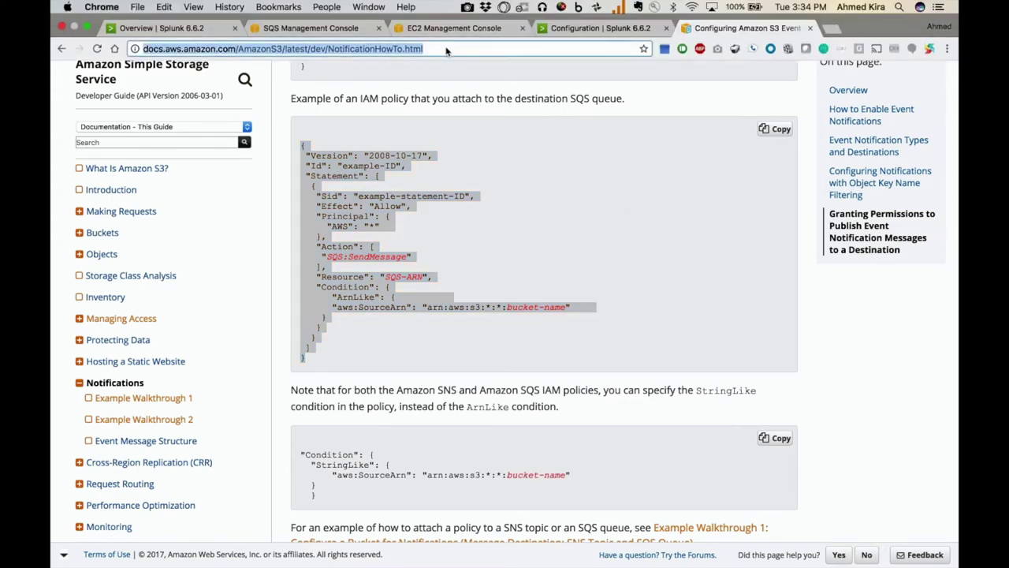
click(314, 113)
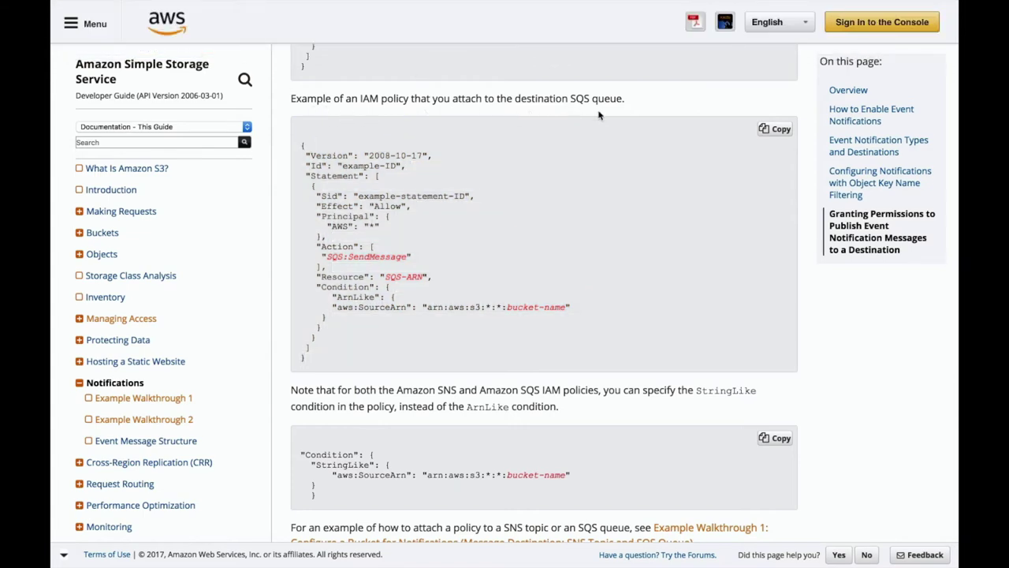
drag(302, 144, 343, 364)
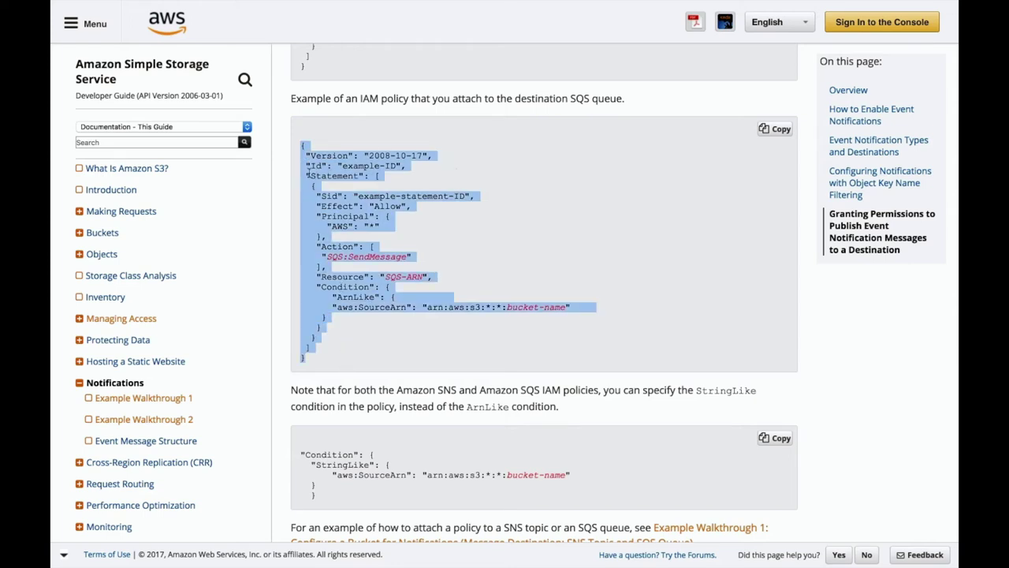
click(781, 130)
- Replace the whole youtube-sqs policy document with the copied example policy
mouse_move(548, 6)
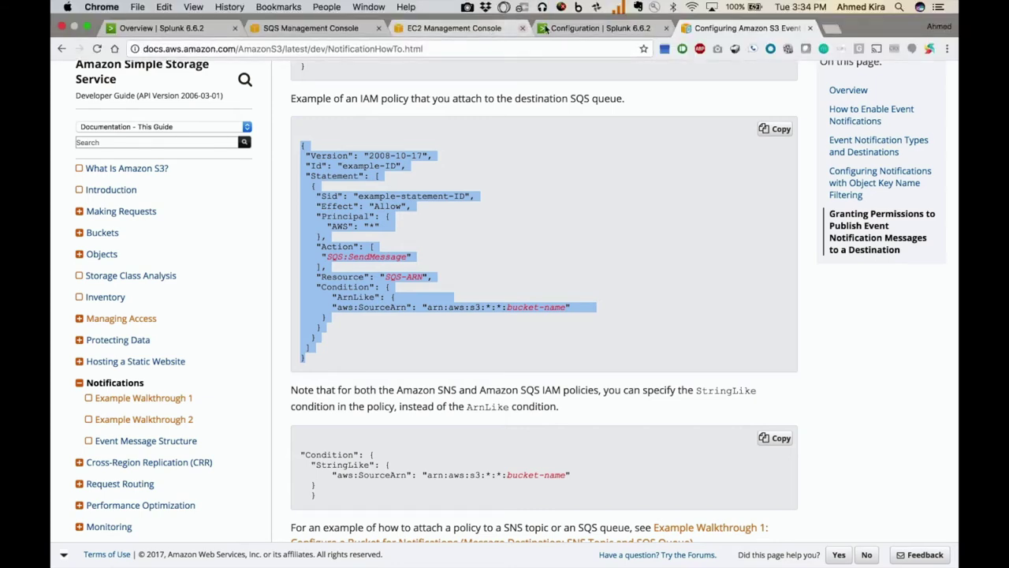
click(344, 29)
drag(259, 157, 175, 115)
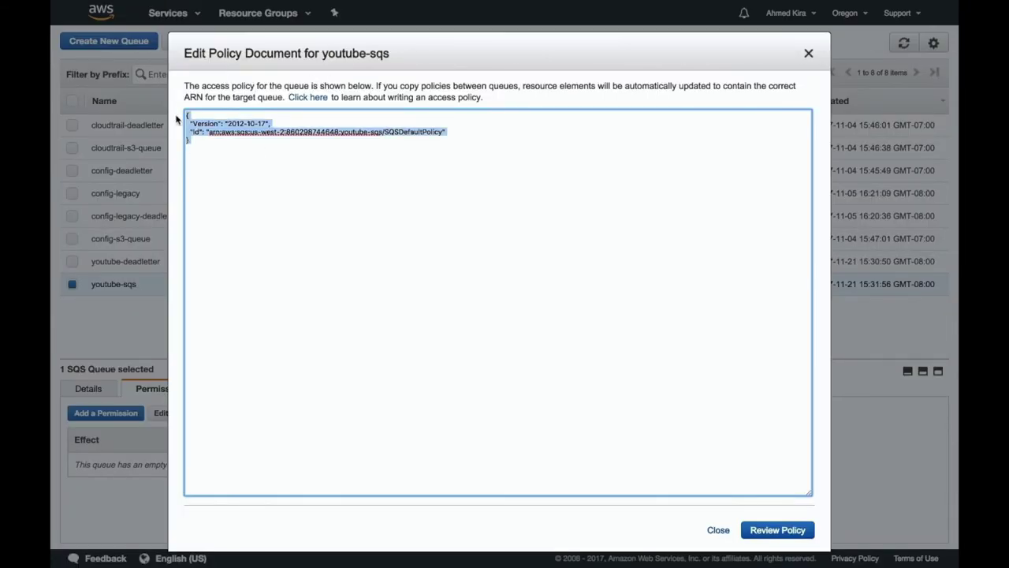
key(super+v)
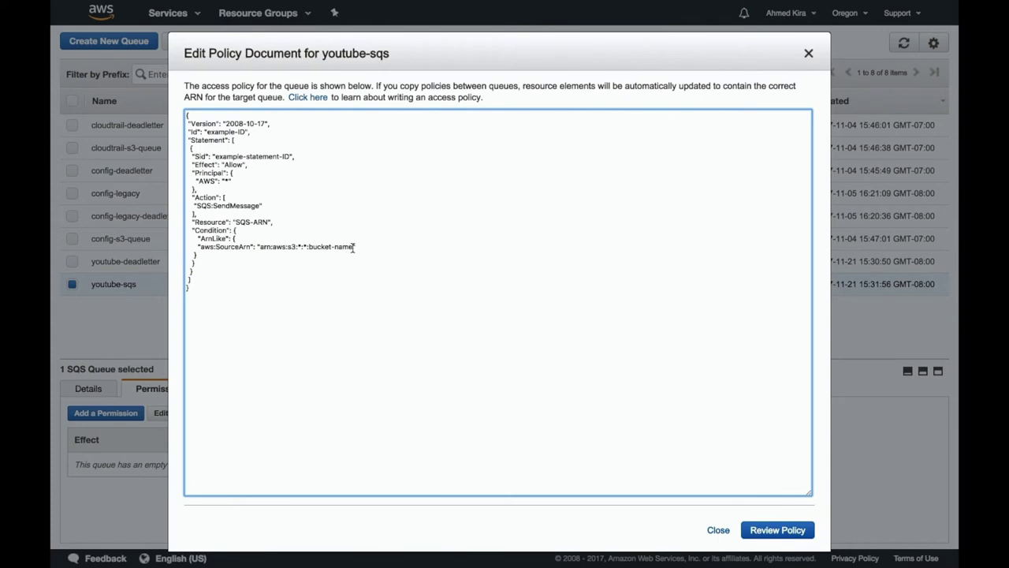
- Change the bucket name in the policy's aws:SourceArn condition to youtube* and save the reviewed policy
drag(353, 247, 313, 244)
key(BackSpace)
click(777, 532)
click(763, 523)
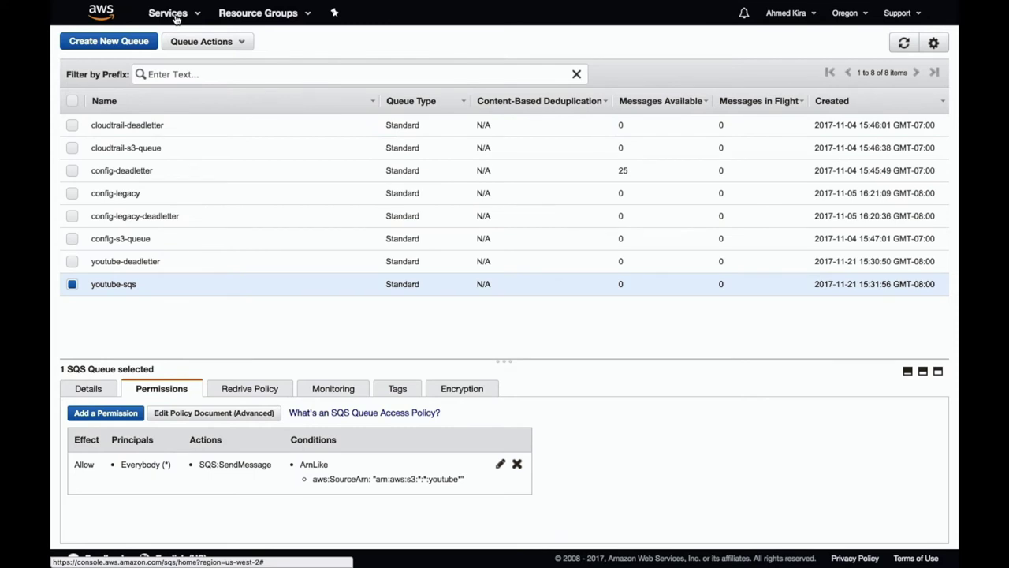
- Go to Amazon S3 and open the properties of the youtube-cloudtrail bucket
click(176, 14)
click(245, 245)
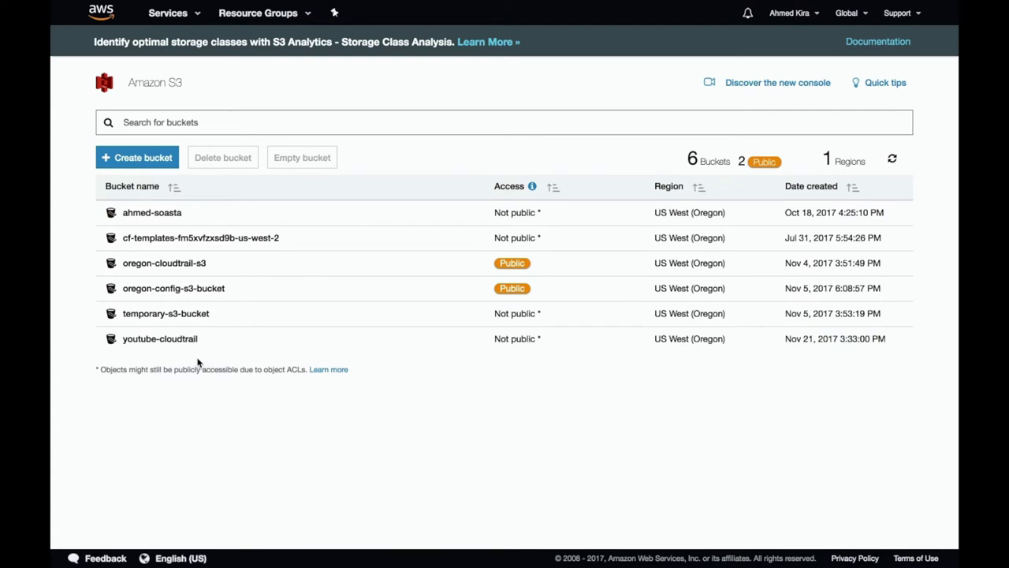
click(131, 342)
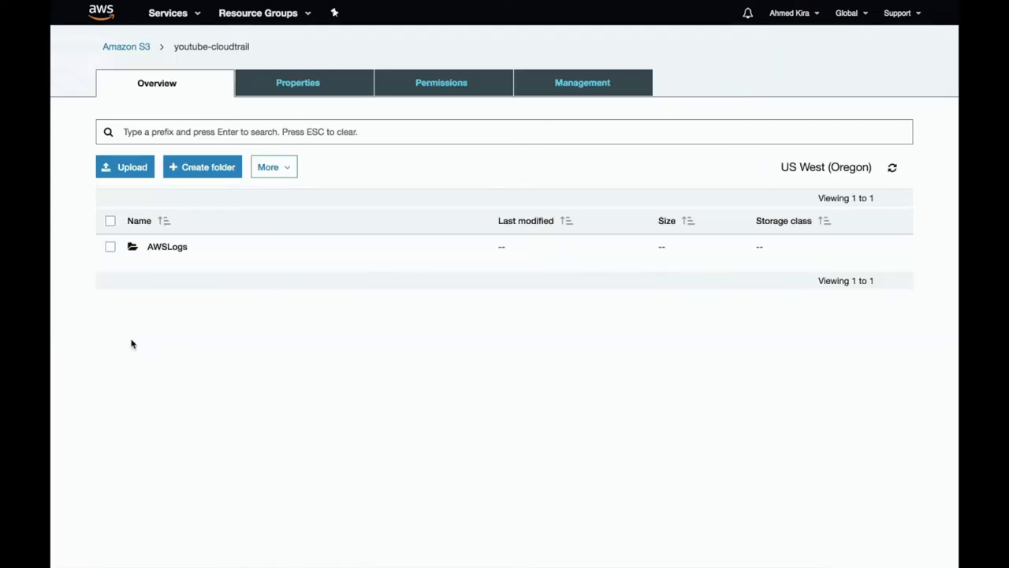
click(308, 85)
- Add an event notification to the youtube-cloudtrail bucket and name it notifySQS
scroll(525, 318, down, 3)
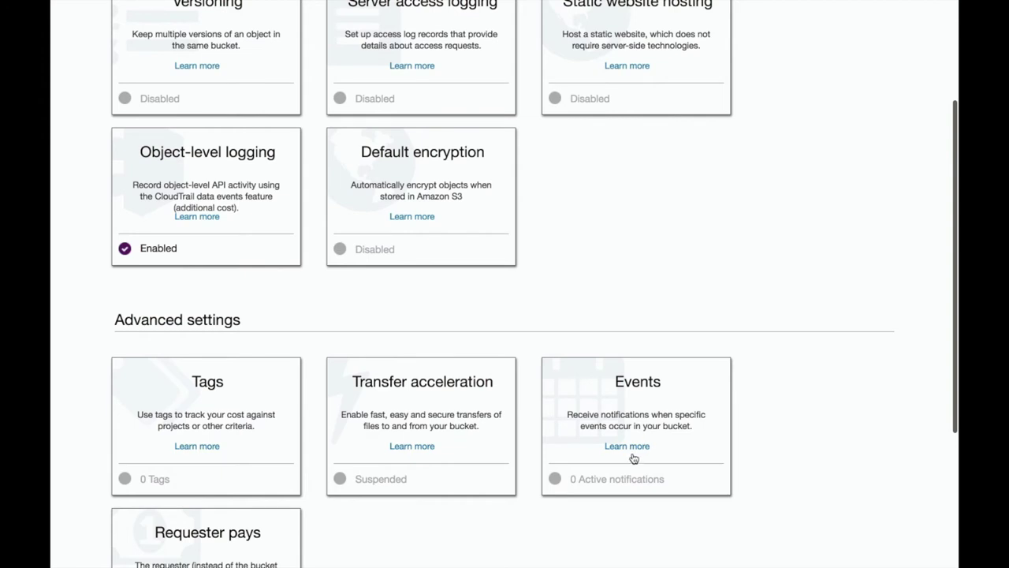
click(604, 424)
click(607, 174)
click(610, 277)
text(notifiySQ)
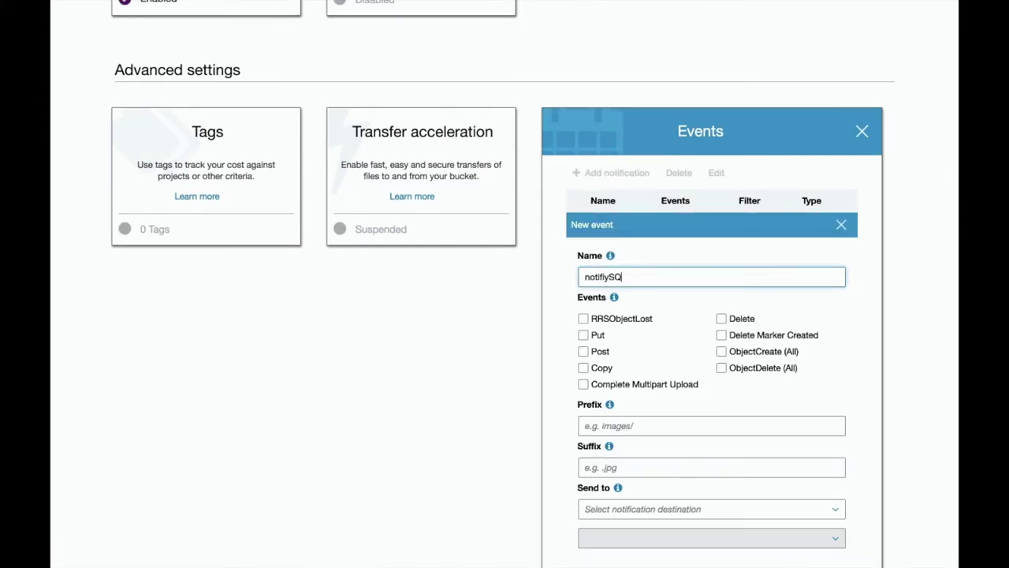
scroll(625, 304, down, 1)
click(606, 240)
key(BackSpace)
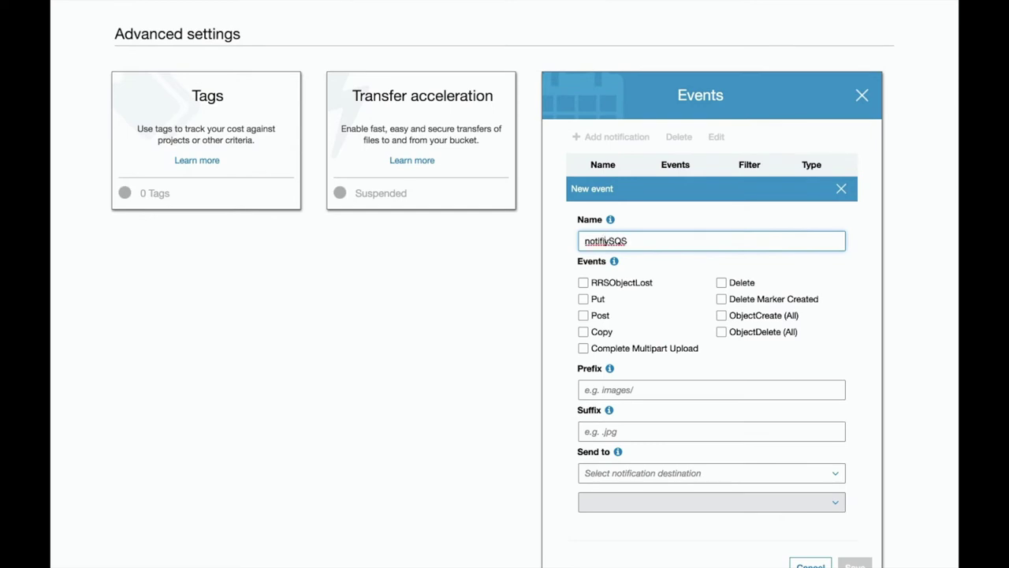
- Set the notification to fire on ObjectCreate (All), send it to the SQS queue youtube-sqs, and save it
scroll(575, 331, down, 1)
click(722, 275)
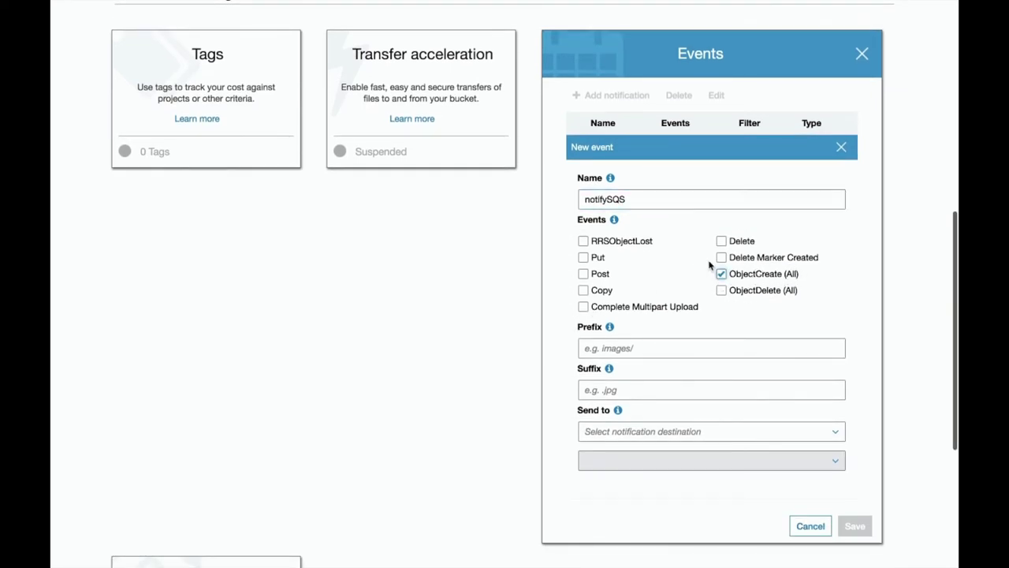
scroll(694, 315, down, 3)
click(678, 330)
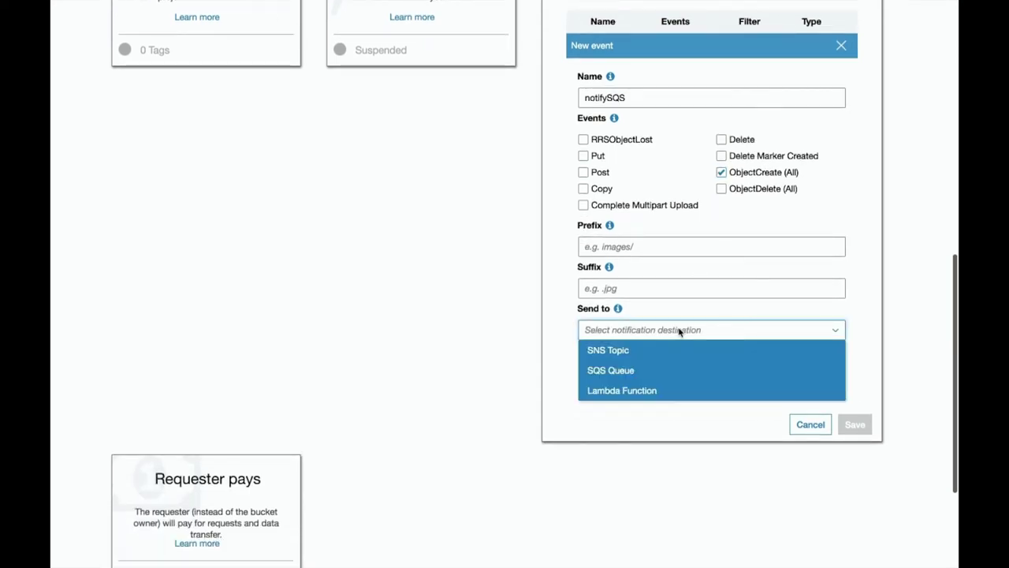
click(615, 369)
click(630, 374)
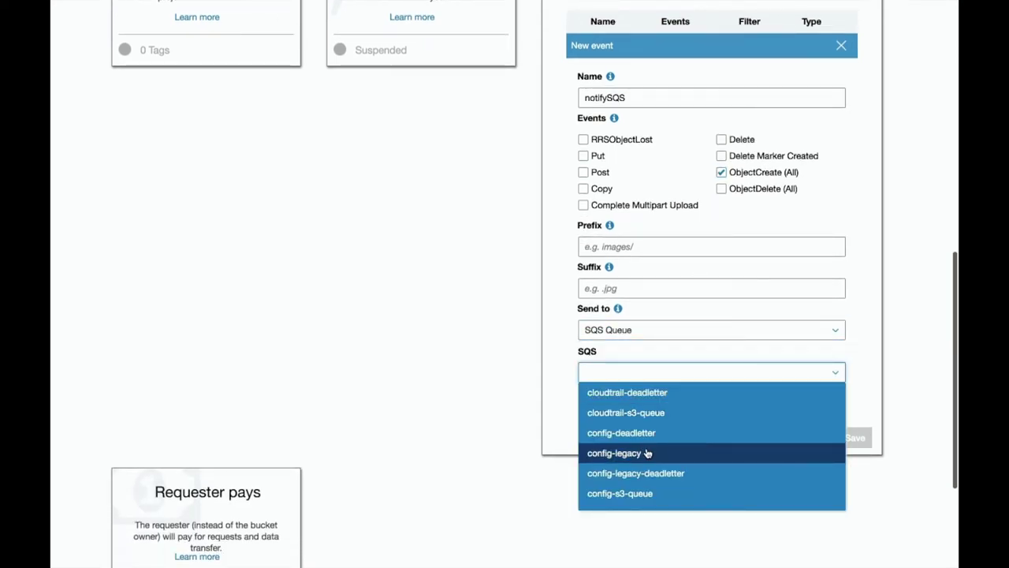
scroll(666, 449, down, 3)
click(614, 385)
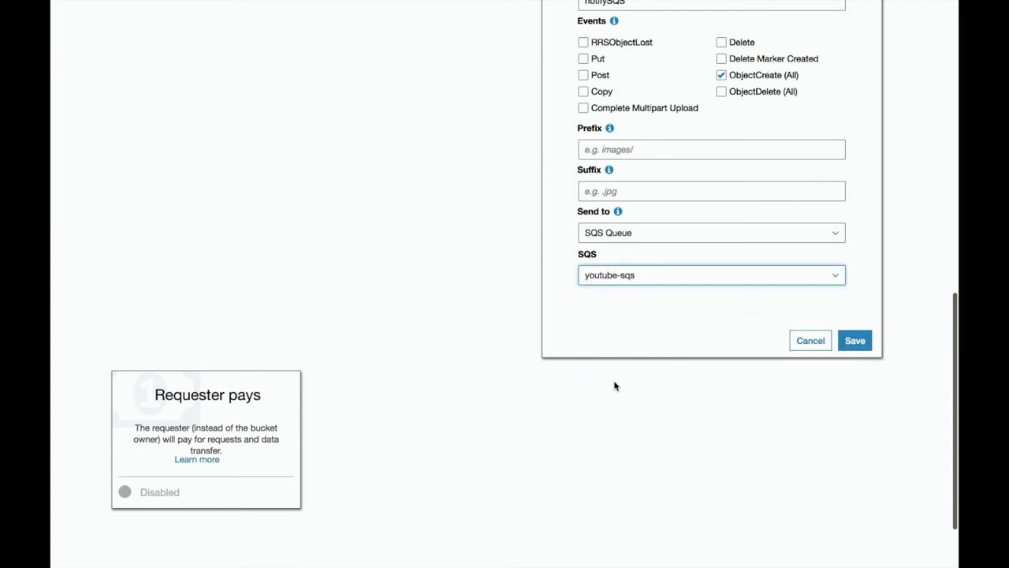
click(853, 340)
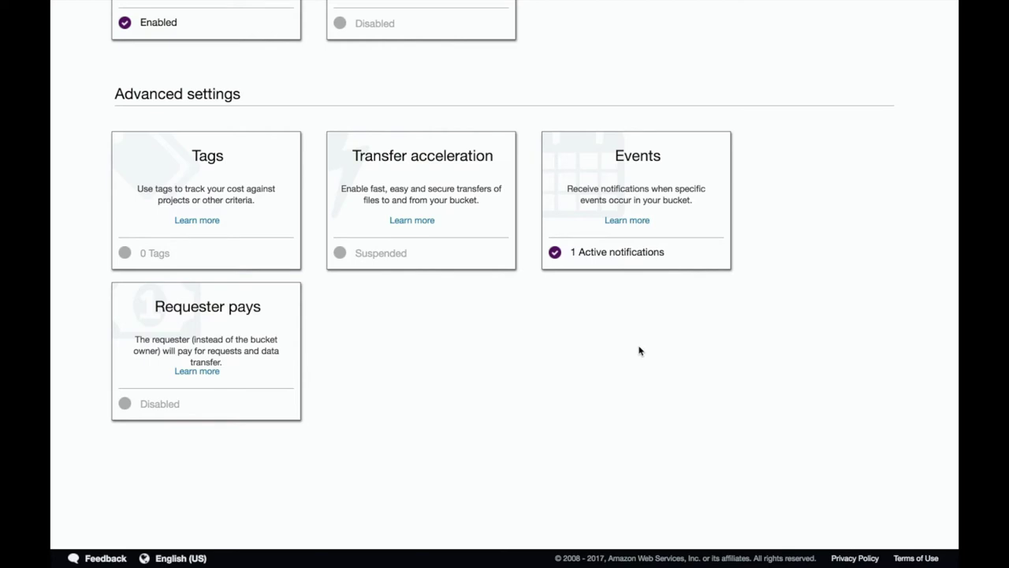
scroll(639, 351, up, 3)
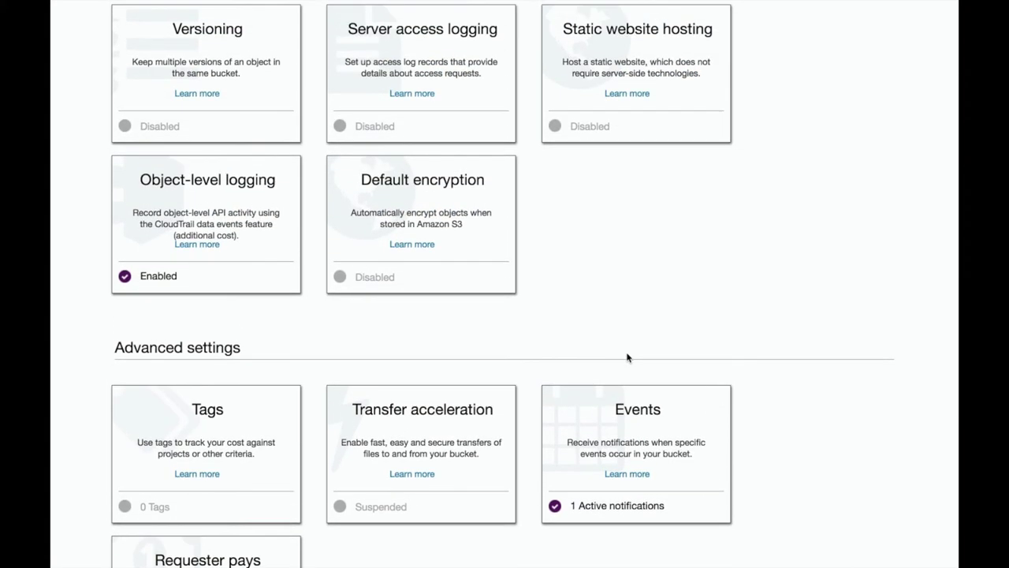
scroll(627, 357, up, 2)
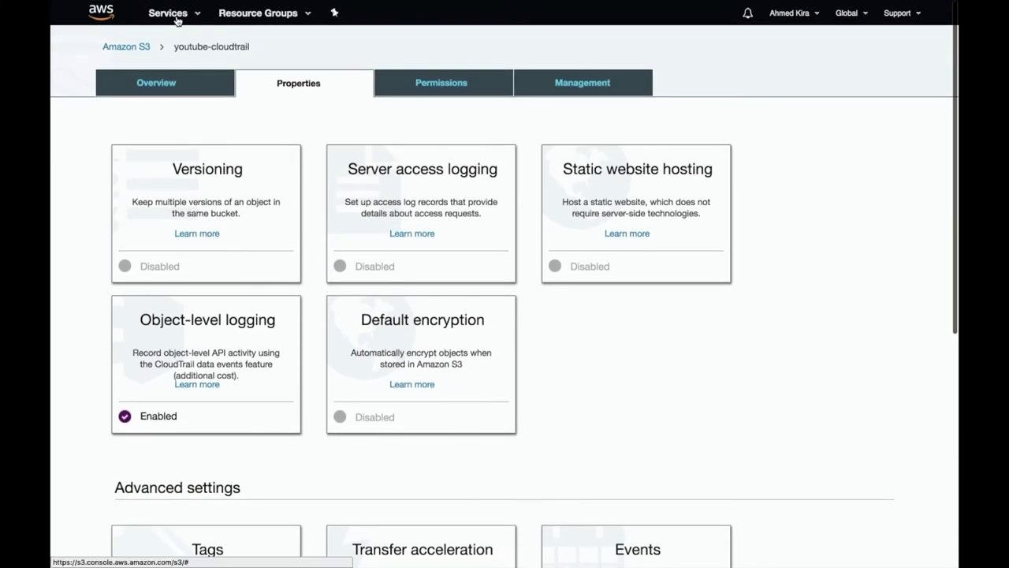
click(175, 17)
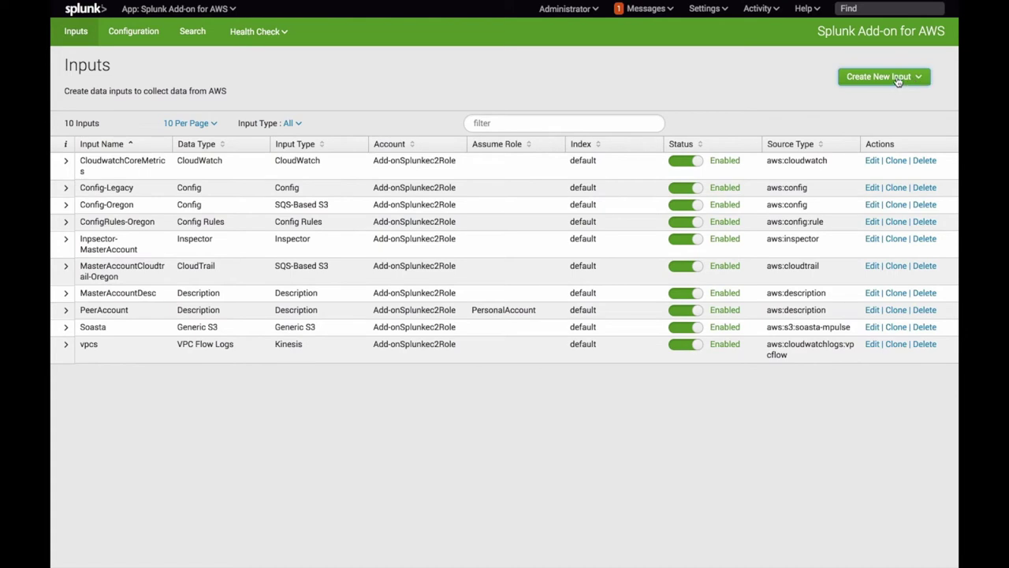
- Review the new input form for CloudTrail data with the SQS-Based S3 input type, and leave it without saving
click(880, 79)
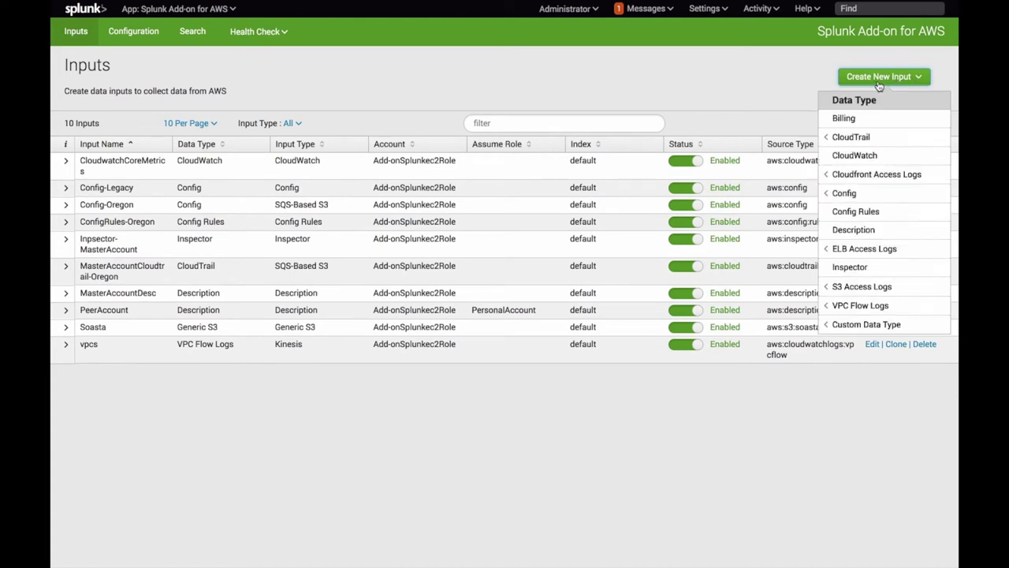
mouse_move(331, 3)
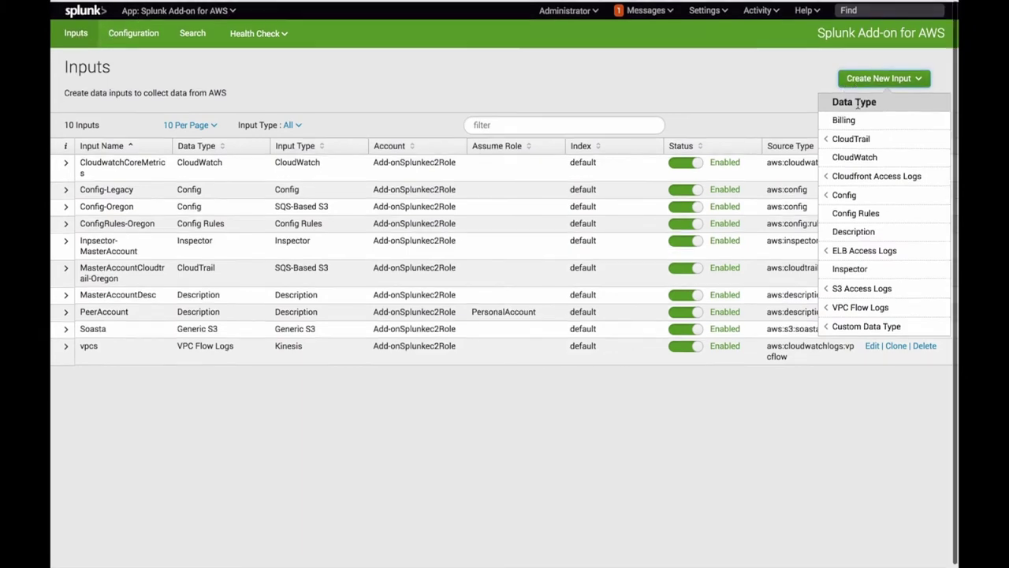
mouse_move(855, 138)
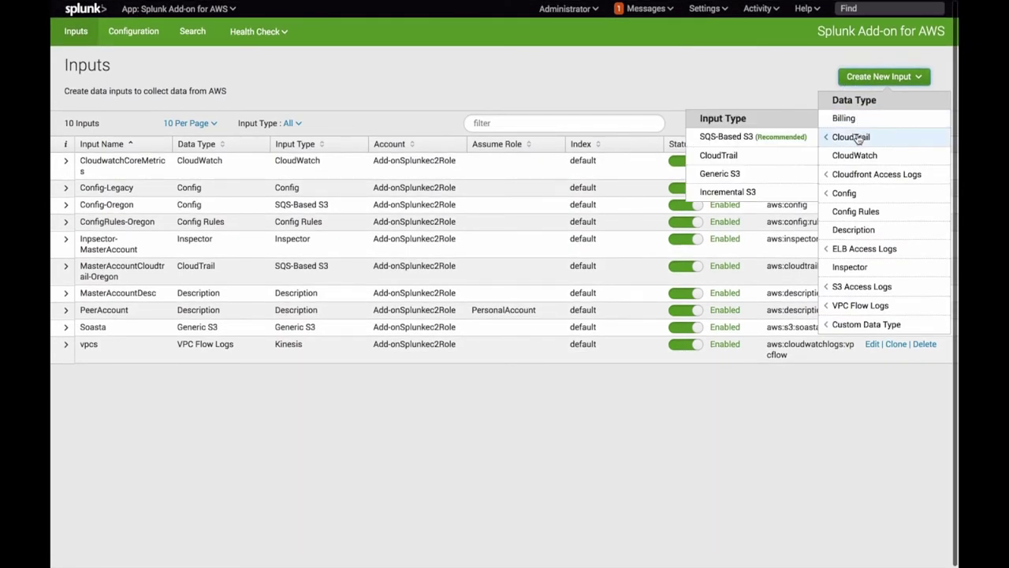
click(726, 138)
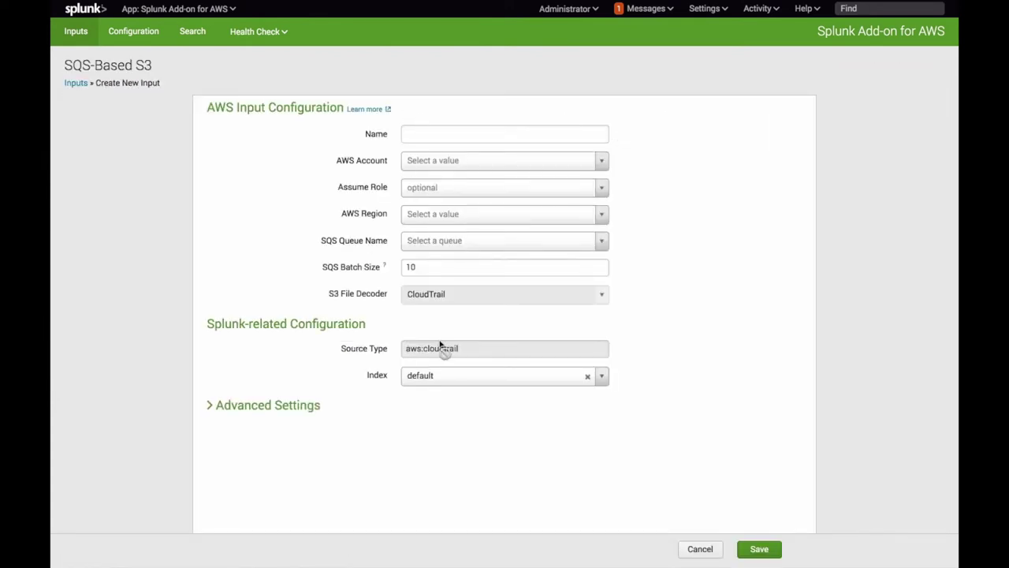
click(687, 550)
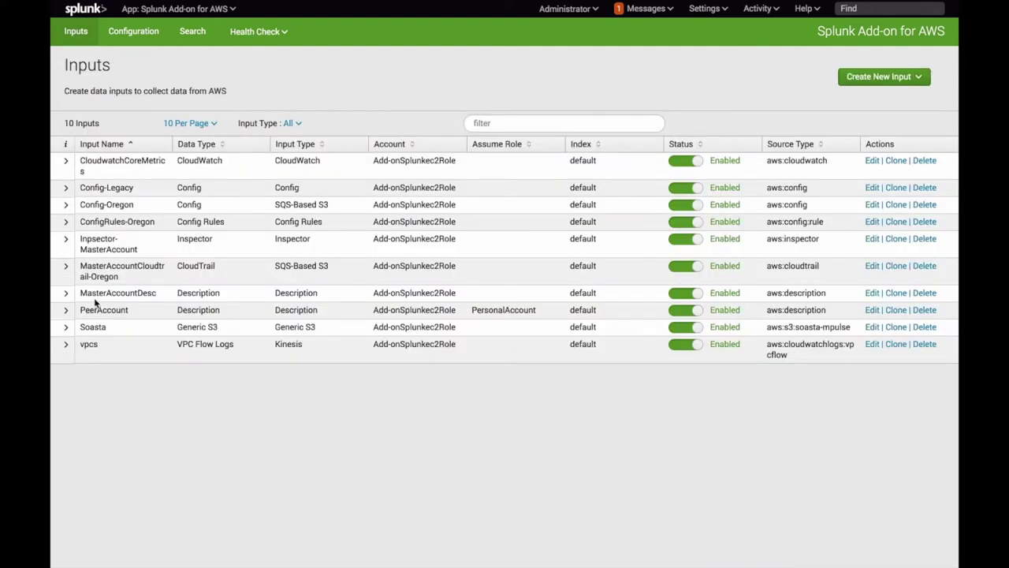
- Review the configuration of the existing MasterAccountCloudtrail-Oregon input and submit it without changes
click(872, 266)
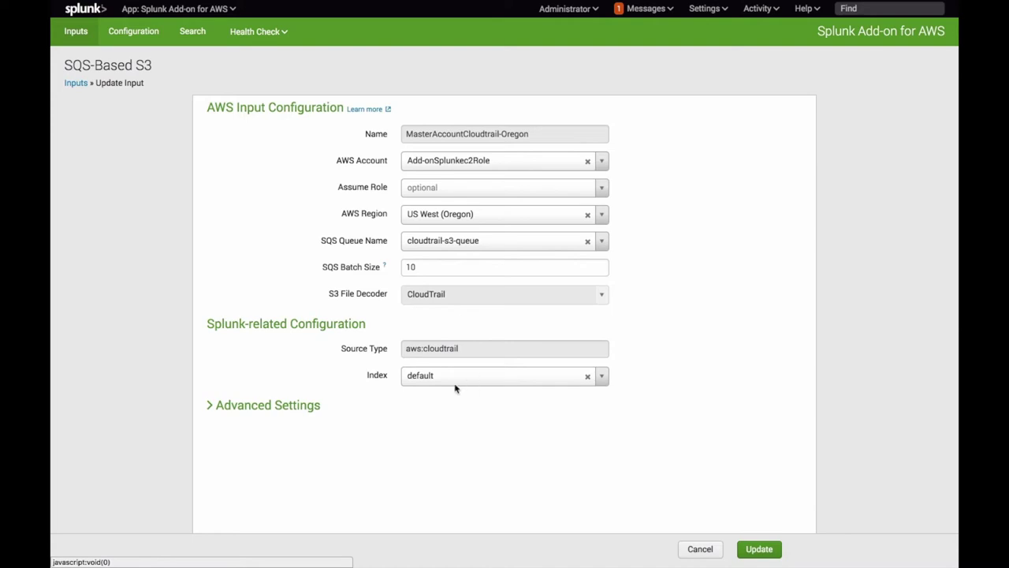
click(759, 548)
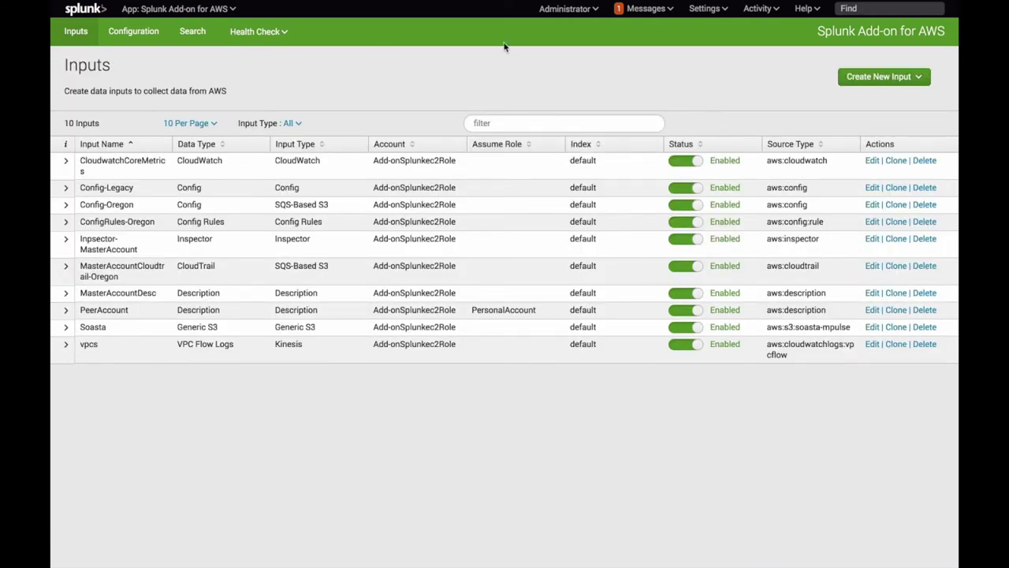
- Switch to the Splunk App for AWS overview dashboard and inspect the notable CloudTrail activity on the origin map
mouse_move(517, 14)
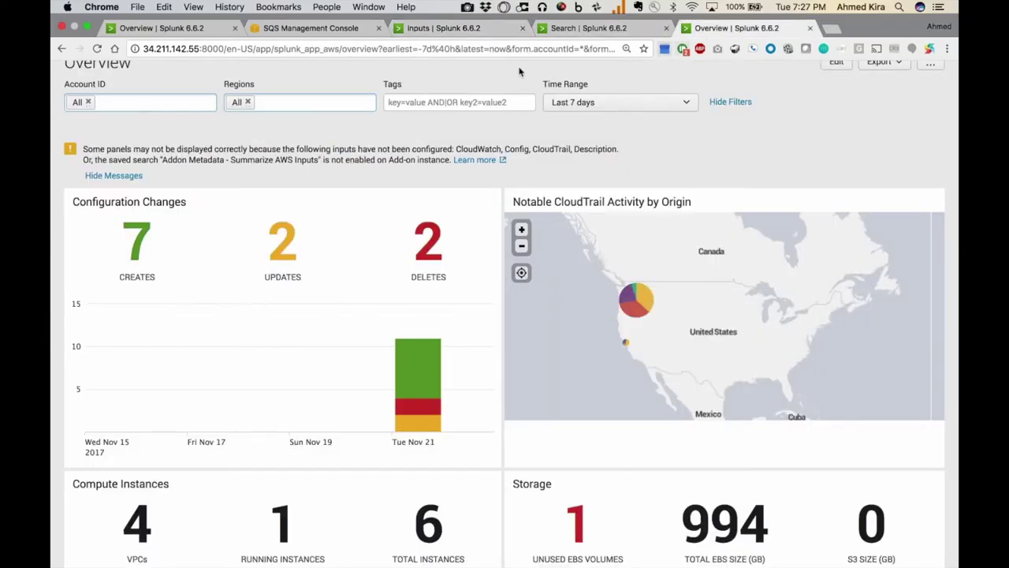
click(733, 28)
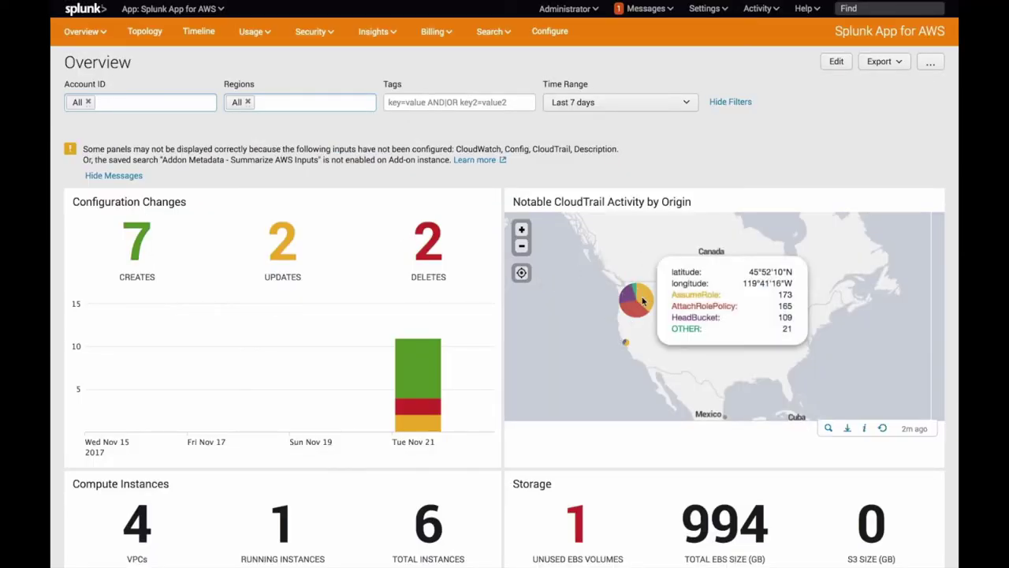
mouse_move(638, 315)
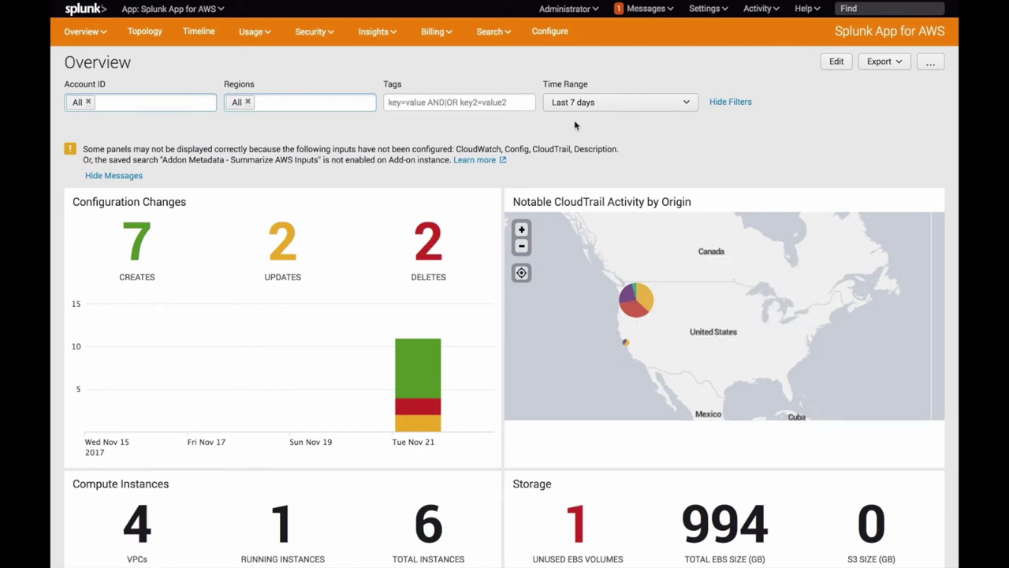
- Review the search results for sourcetype=aws:cloudtrail and the available time range presets, keeping the time range as it is
click(579, 28)
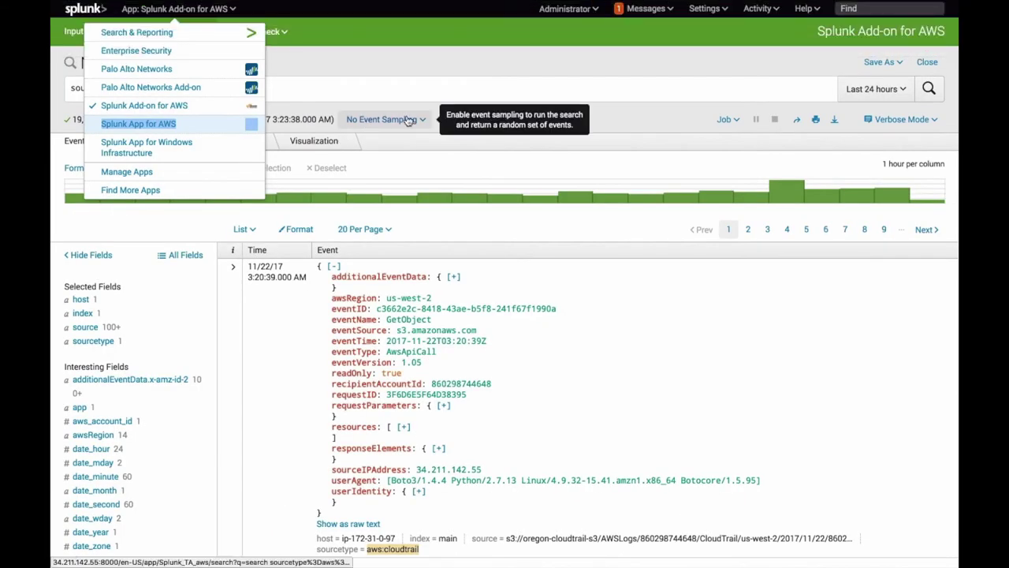
click(429, 56)
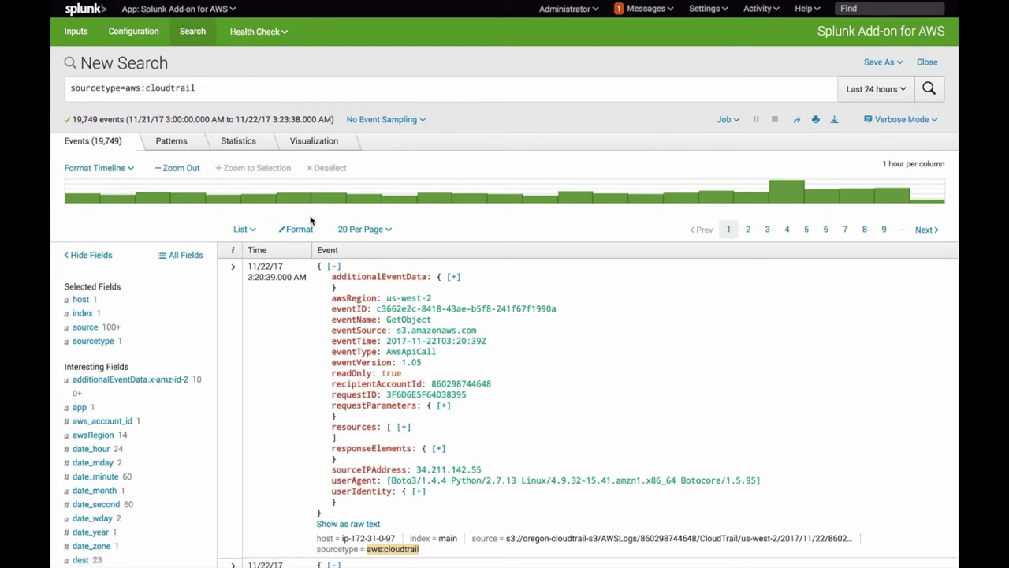
click(867, 90)
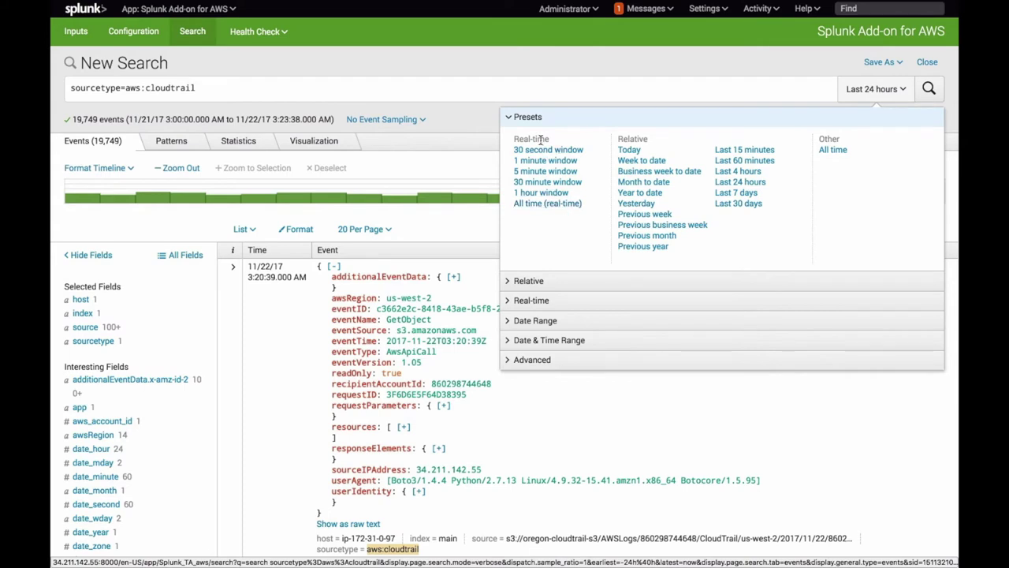
click(501, 66)
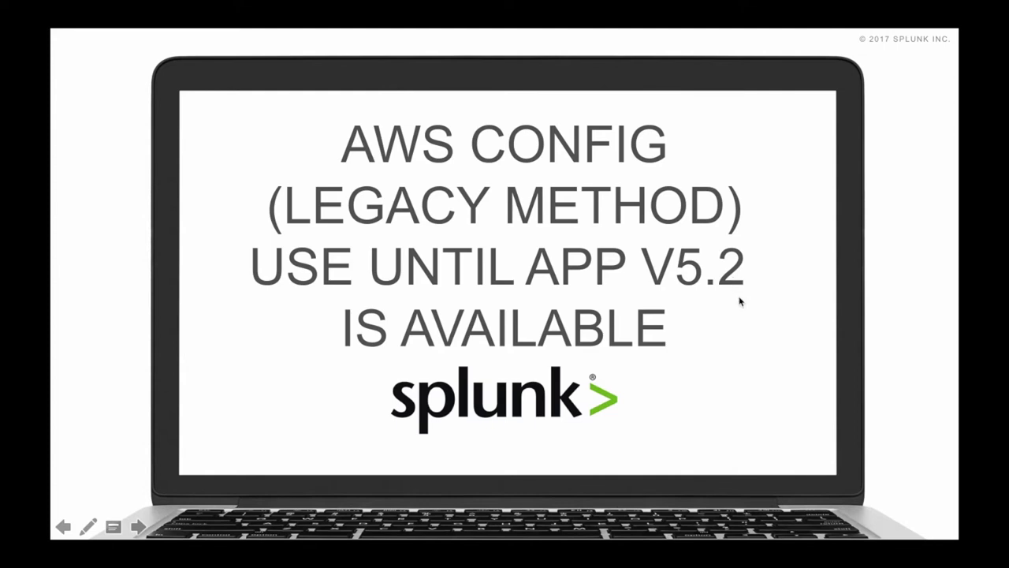
key(Right)
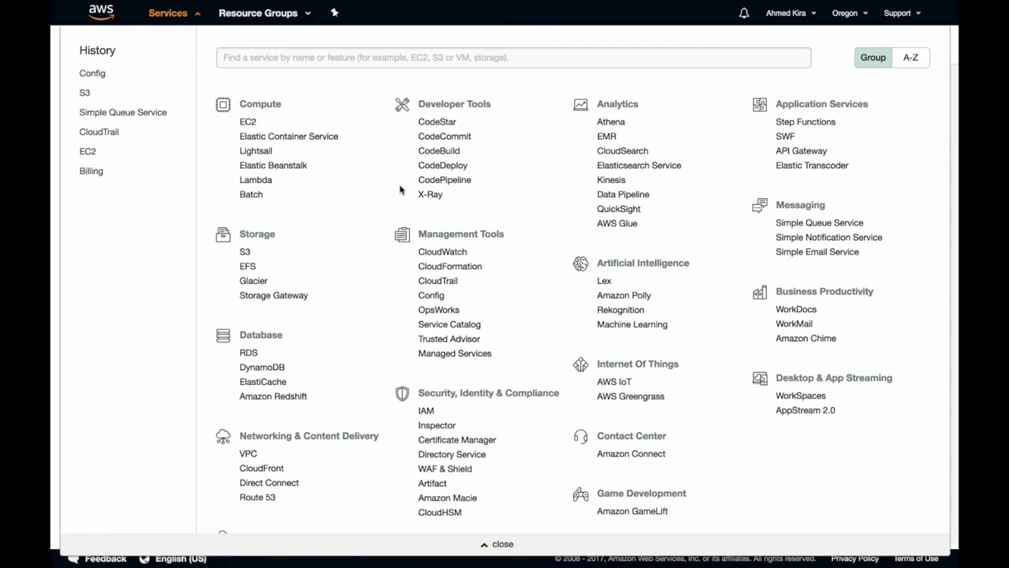
- Review the recording, S3 bucket, SNS topic and role settings of AWS Config, and leave them without saving
click(432, 296)
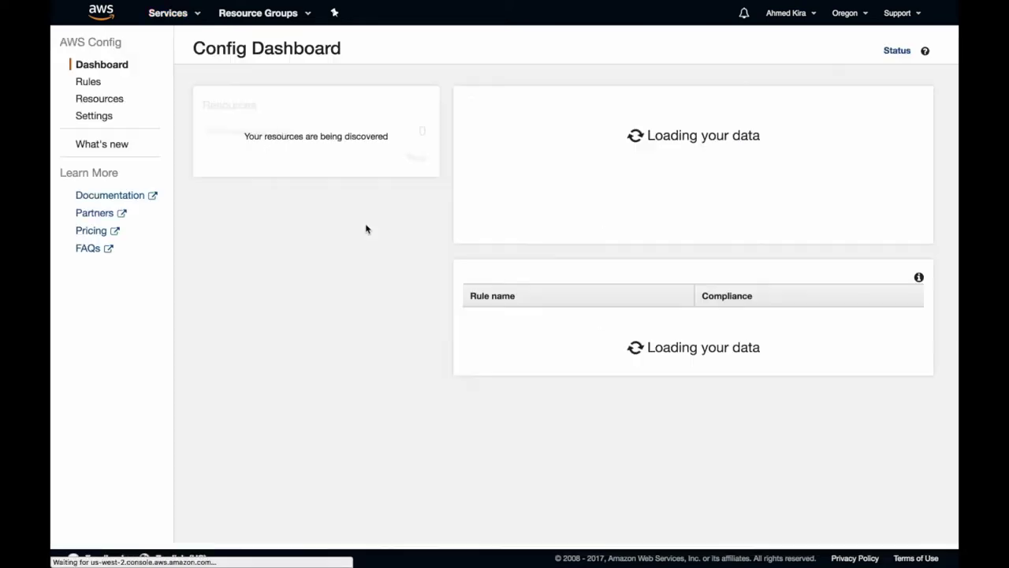
click(93, 118)
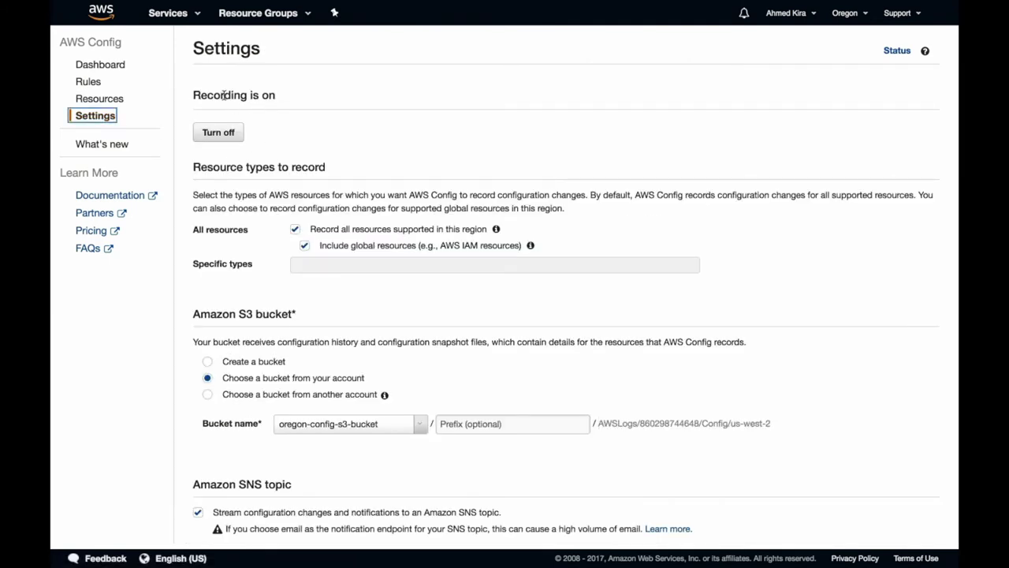
scroll(362, 265, down, 3)
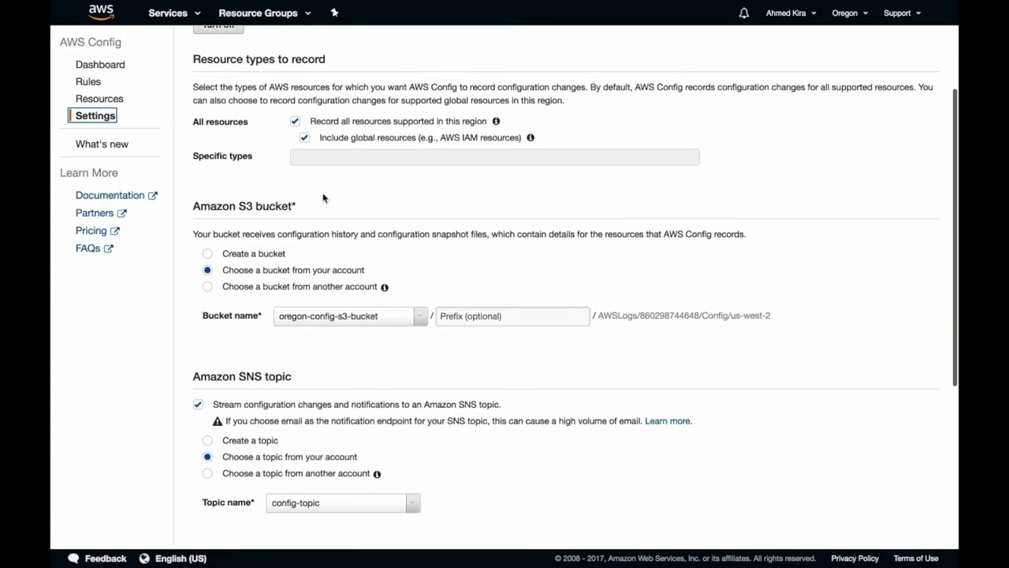
scroll(345, 241, down, 4)
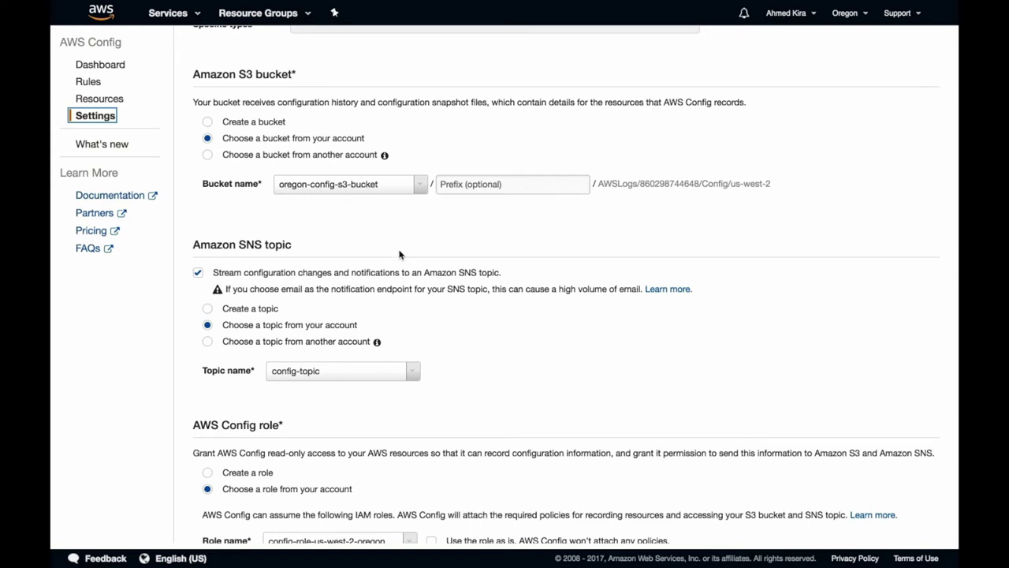
scroll(434, 327, down, 3)
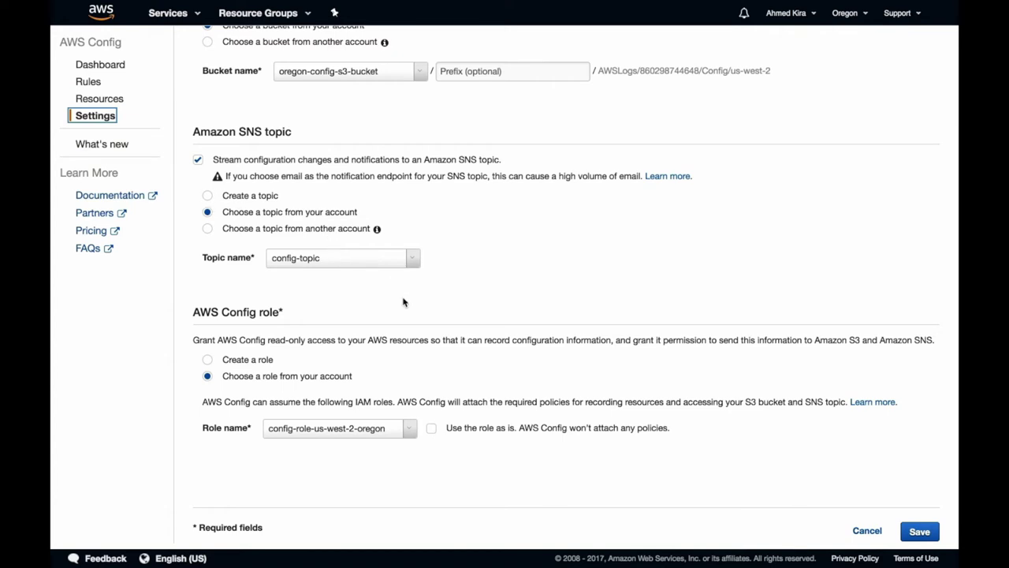
scroll(405, 304, down, 1)
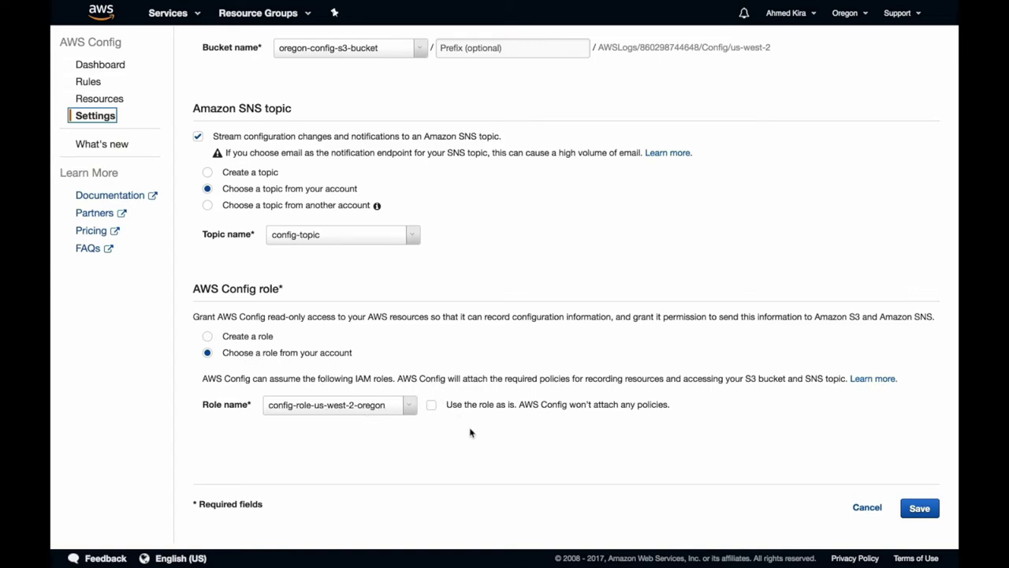
click(865, 507)
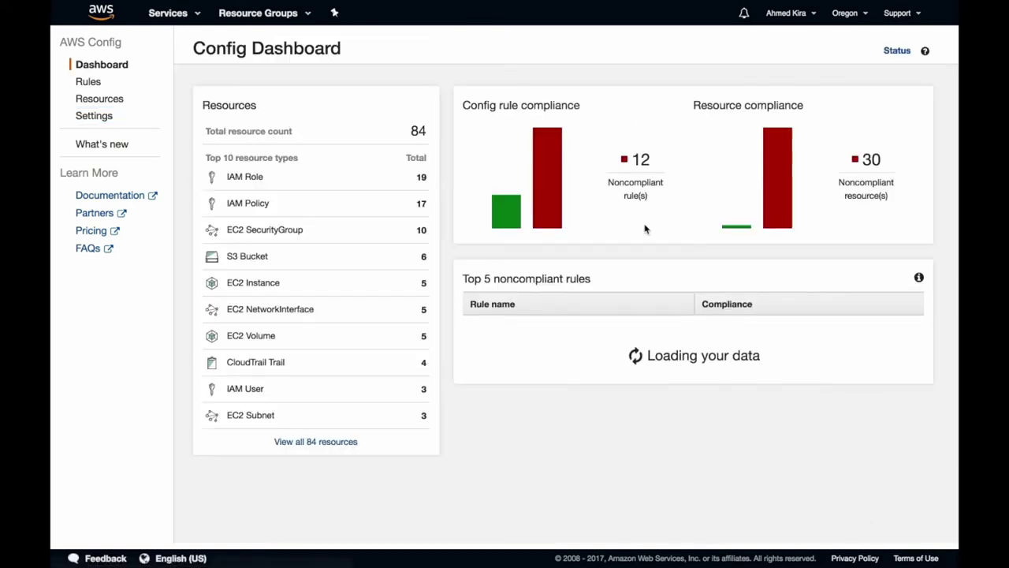
- Review the config-legacy queue's configuration in Simple Queue Service, including its dead letter queue settings, and cancel without changes
click(168, 13)
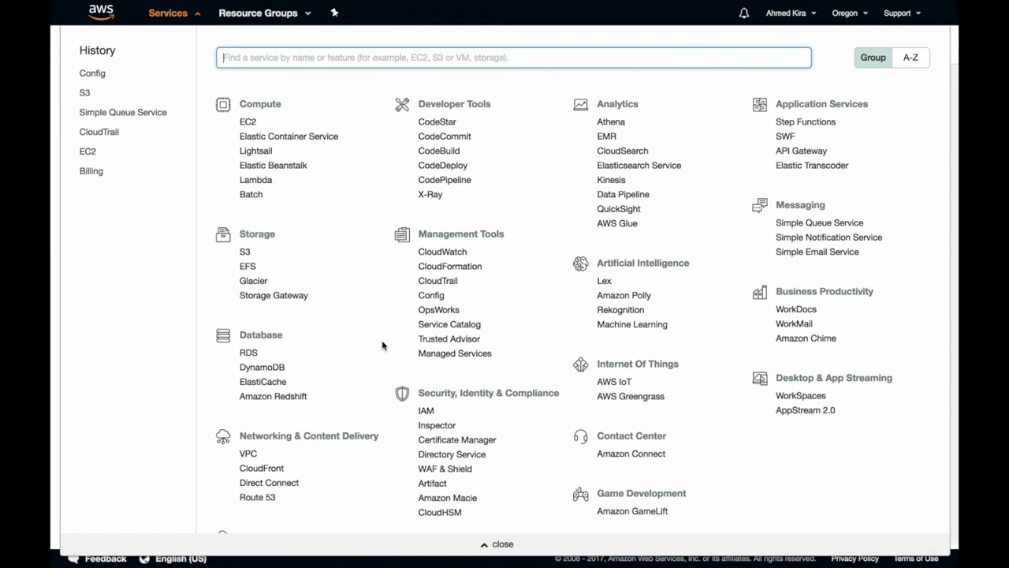
click(806, 226)
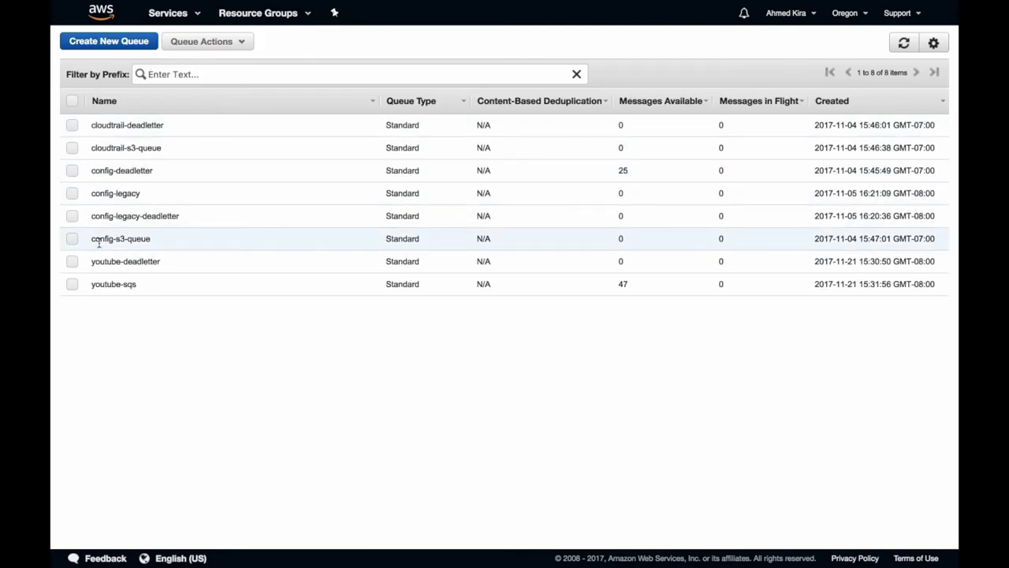
click(72, 193)
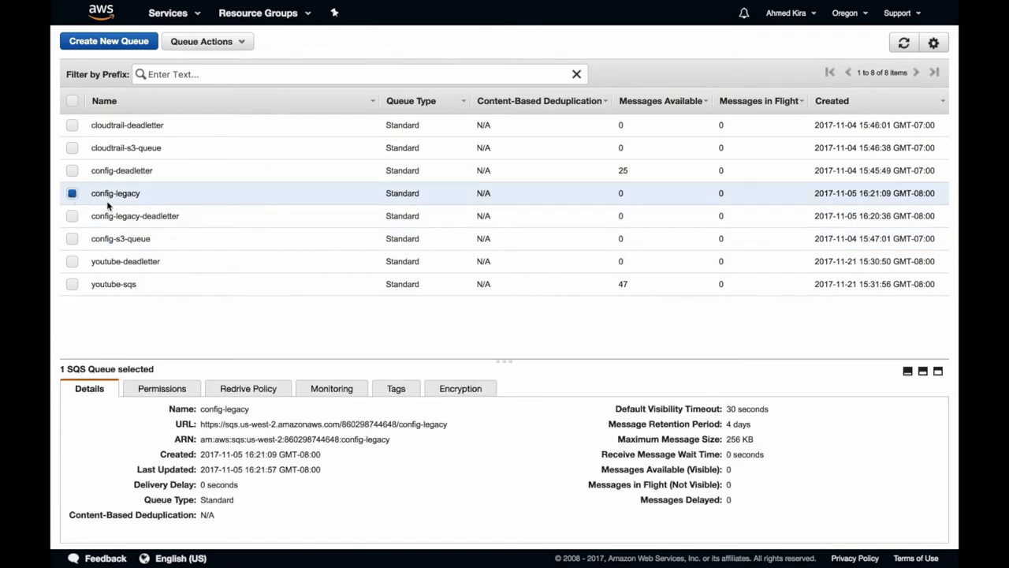
click(228, 41)
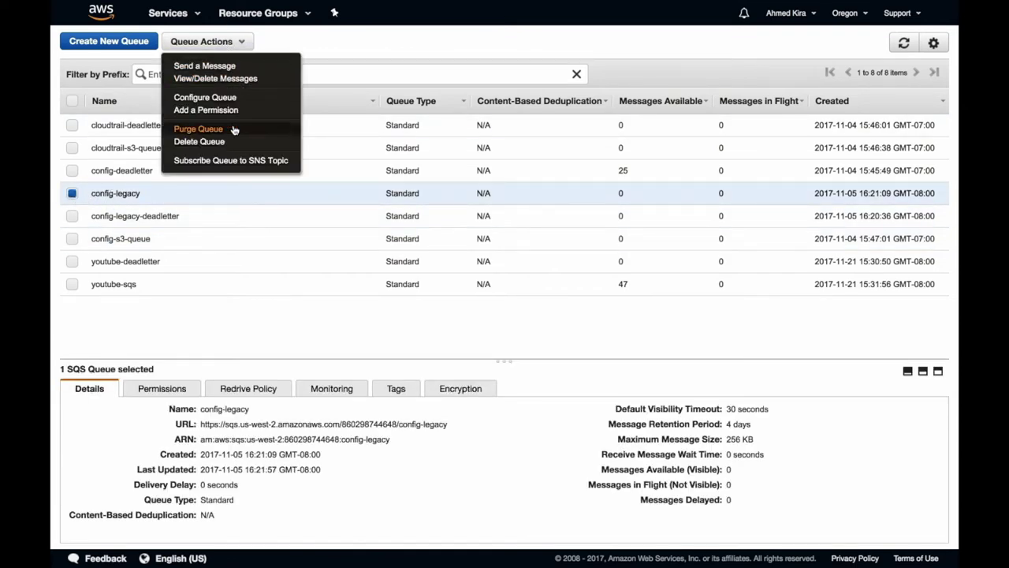
click(190, 99)
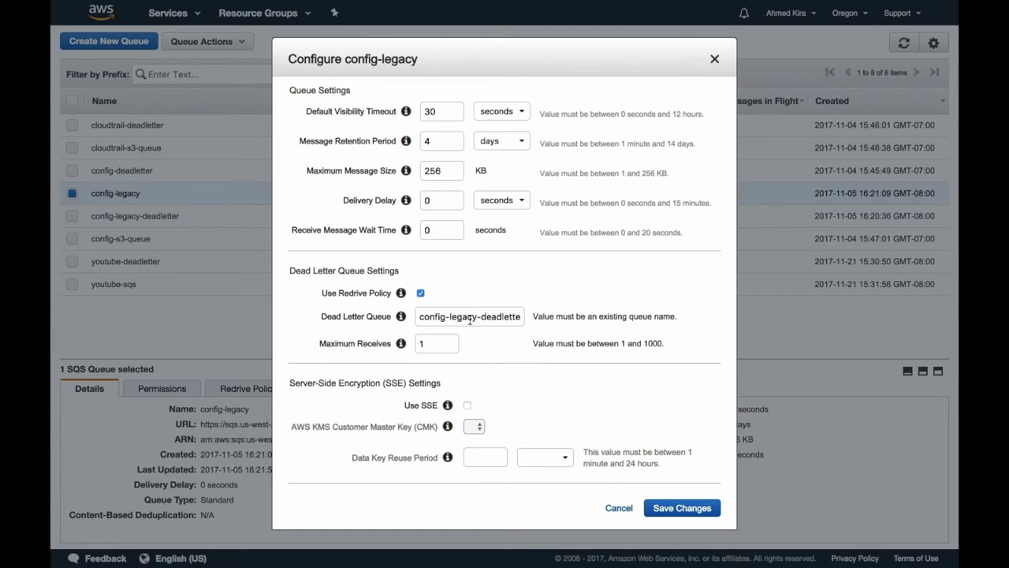
click(619, 509)
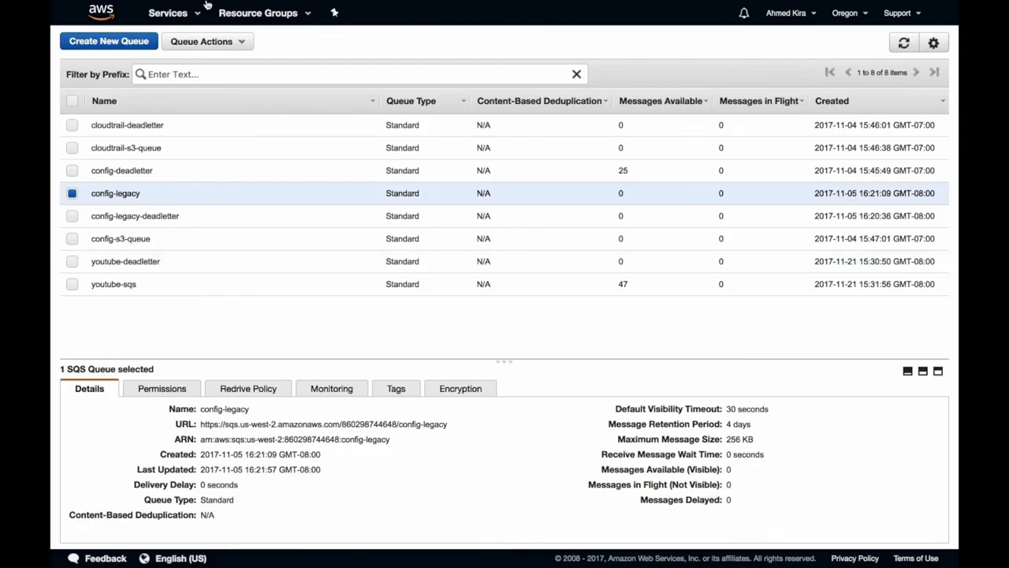
- Subscribe the config-legacy queue to the SNS topic config-topic in US West (Oregon)
click(221, 46)
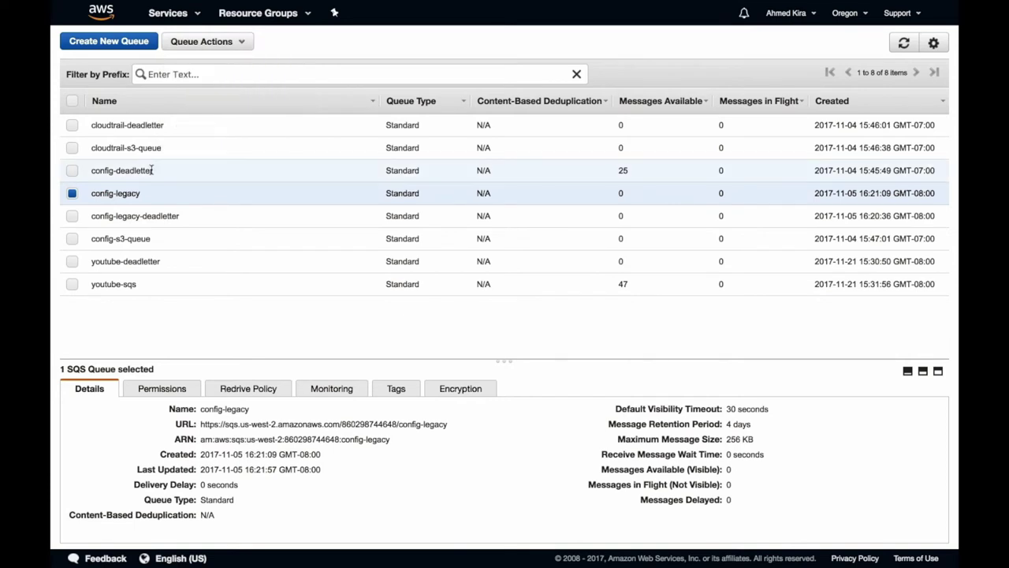
click(203, 41)
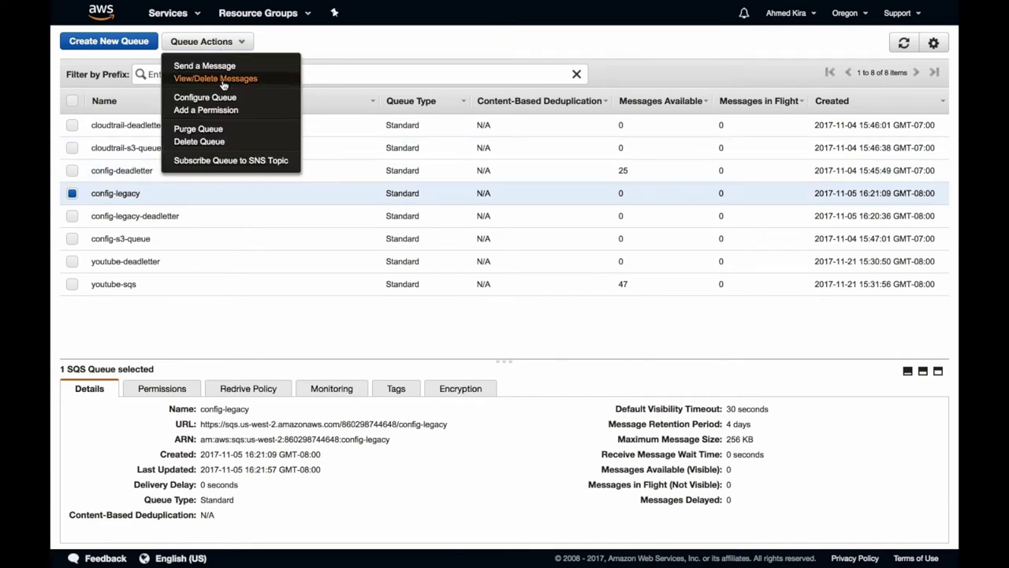
click(227, 161)
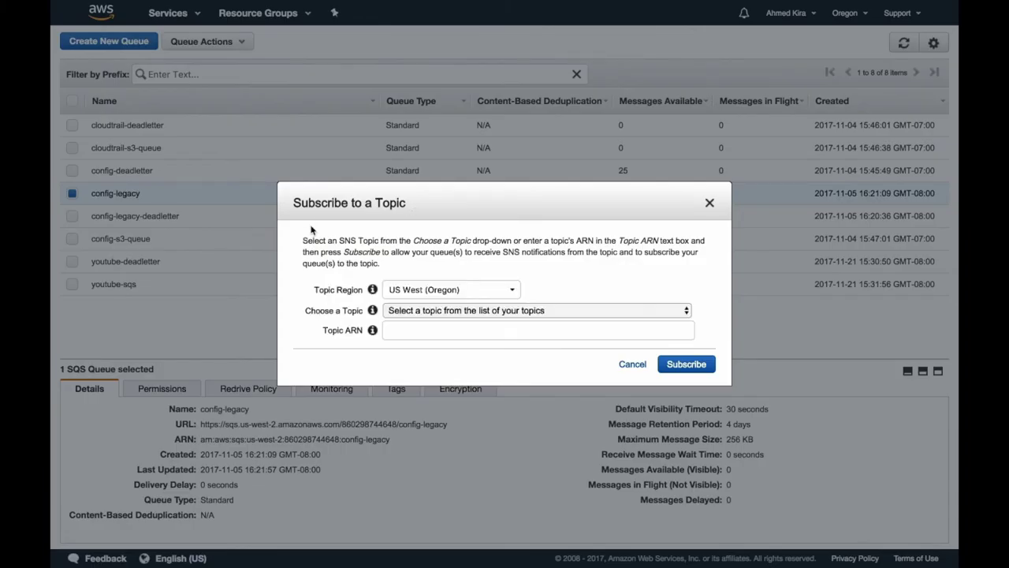
click(533, 310)
click(414, 321)
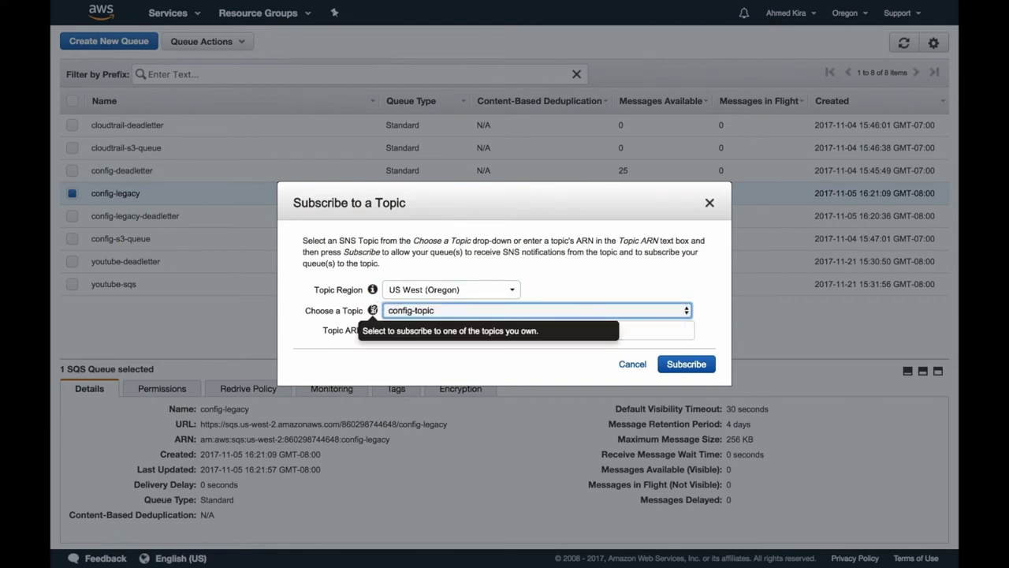
click(683, 363)
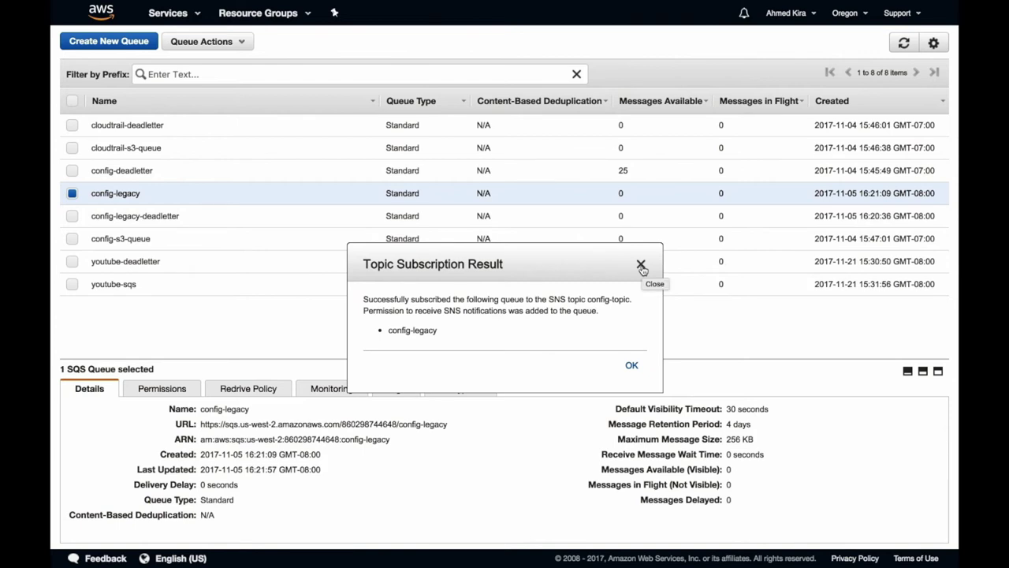
click(642, 268)
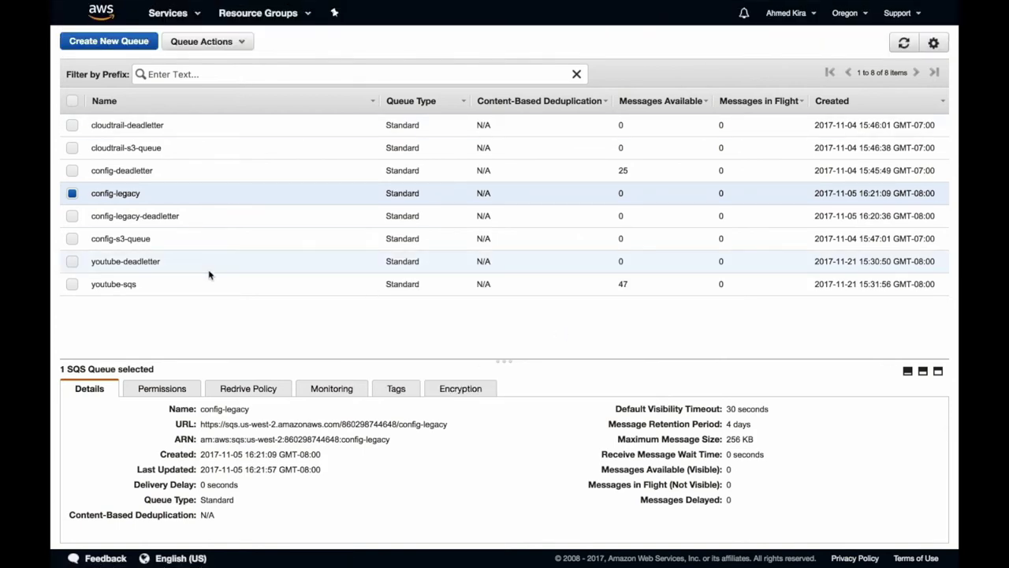
- Switch to the Splunk Add-on for AWS and start a new input for Config data with the Config input type
click(170, 13)
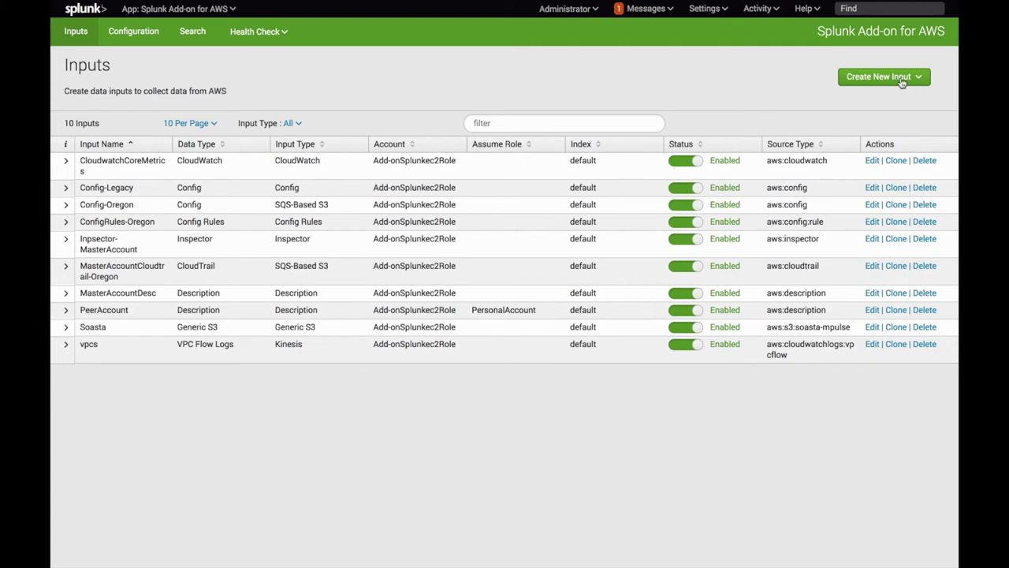
click(905, 81)
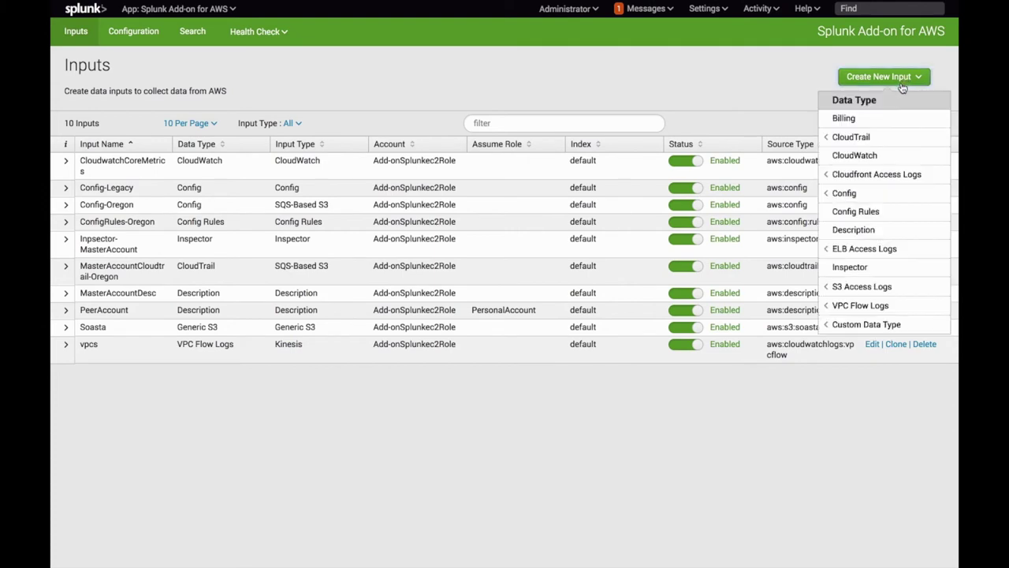
mouse_move(856, 194)
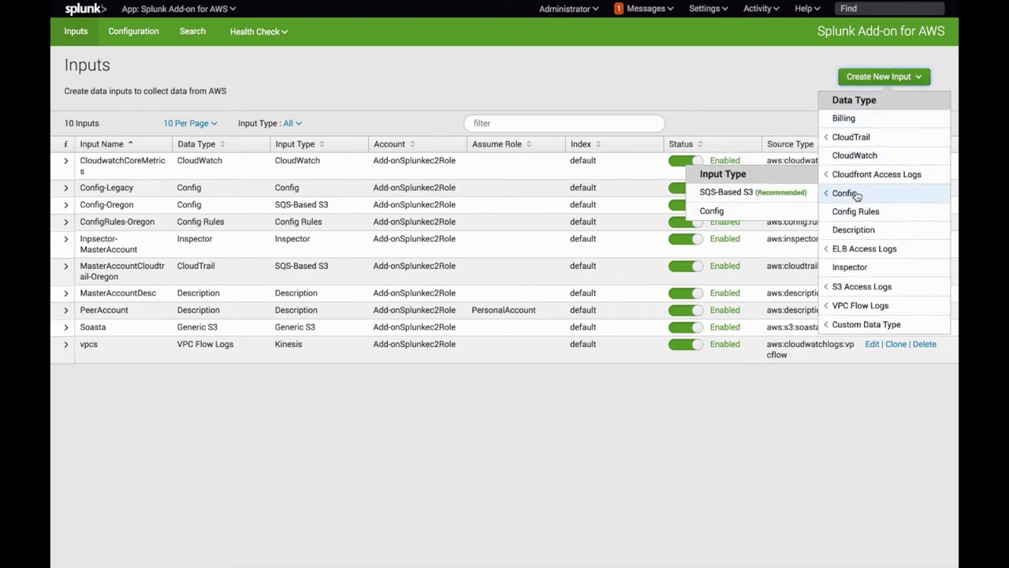
click(713, 211)
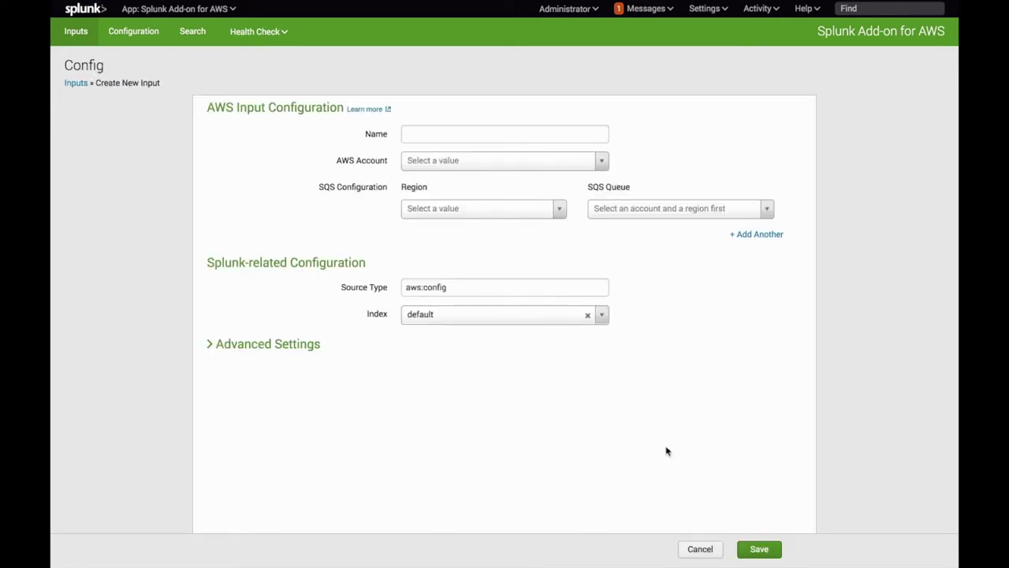
- Name the Config input test, set its AWS account to Add-onSplunkec2Role and its SQS region to Asia Pacific (Singapore)
click(534, 127)
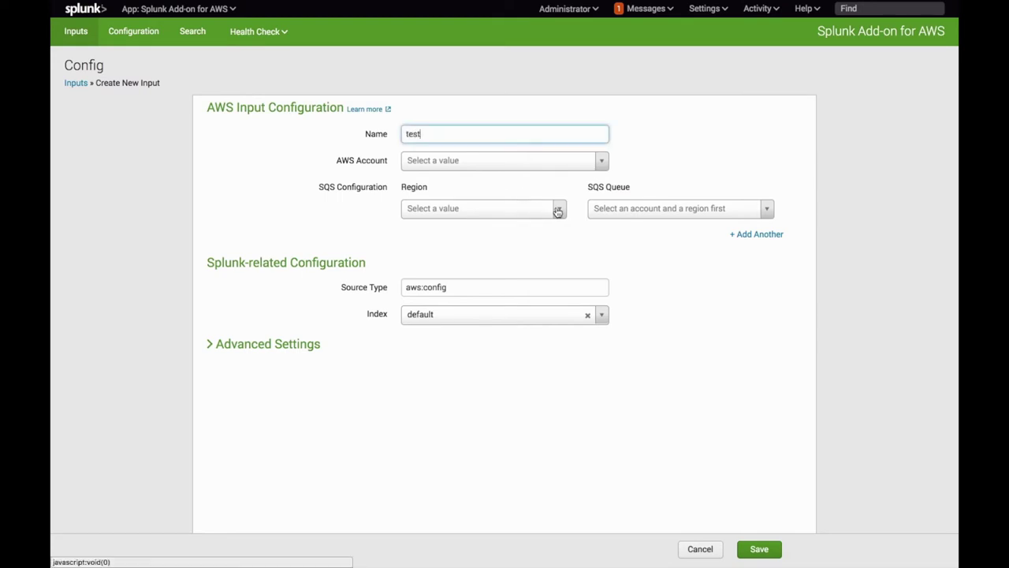
click(536, 161)
click(457, 200)
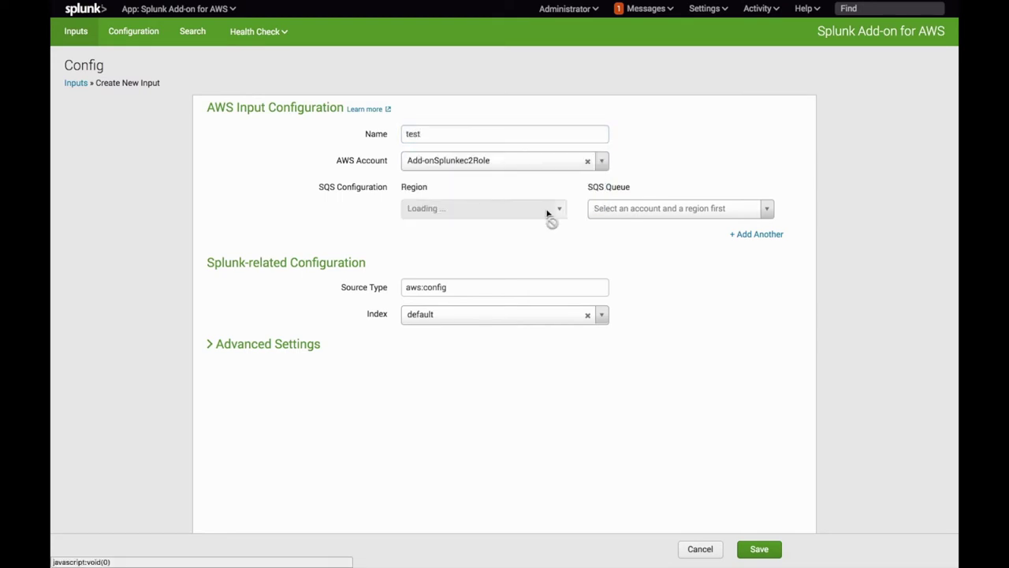
click(563, 209)
click(460, 296)
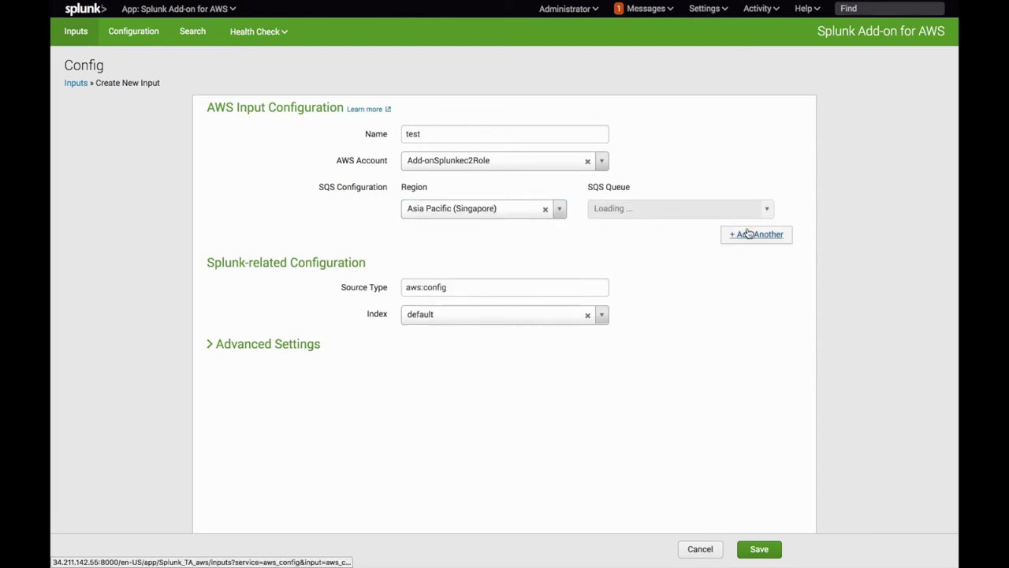
- Set the new Config input's SQS region to US West (Oregon) and its queue to config-legacy
click(767, 210)
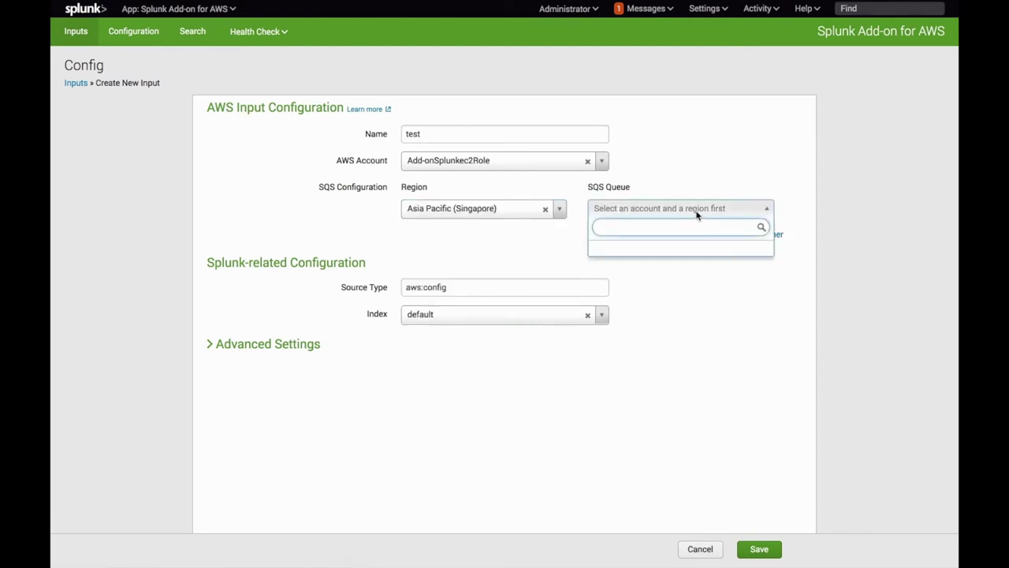
click(559, 209)
scroll(512, 323, down, 5)
click(471, 371)
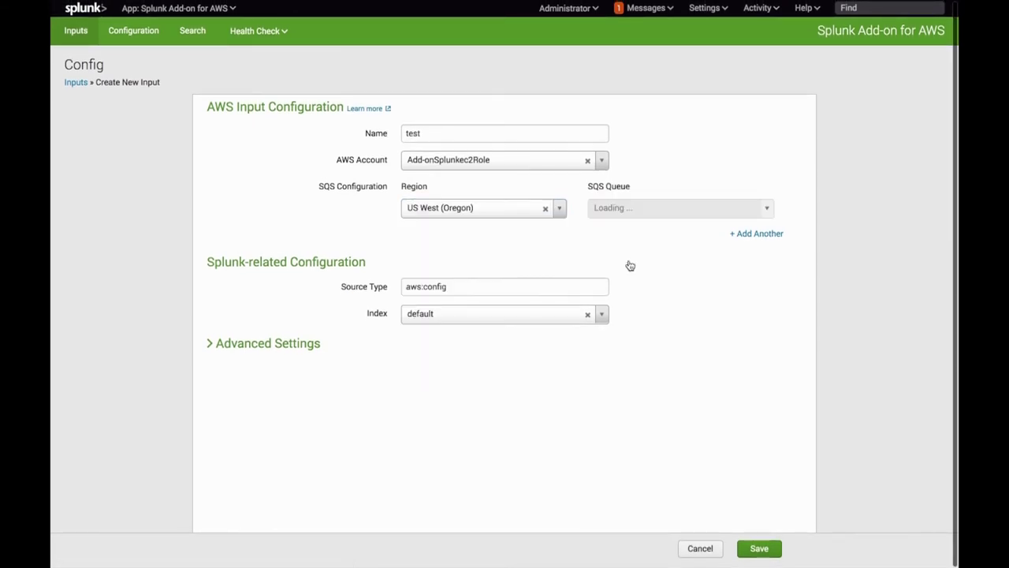
click(768, 208)
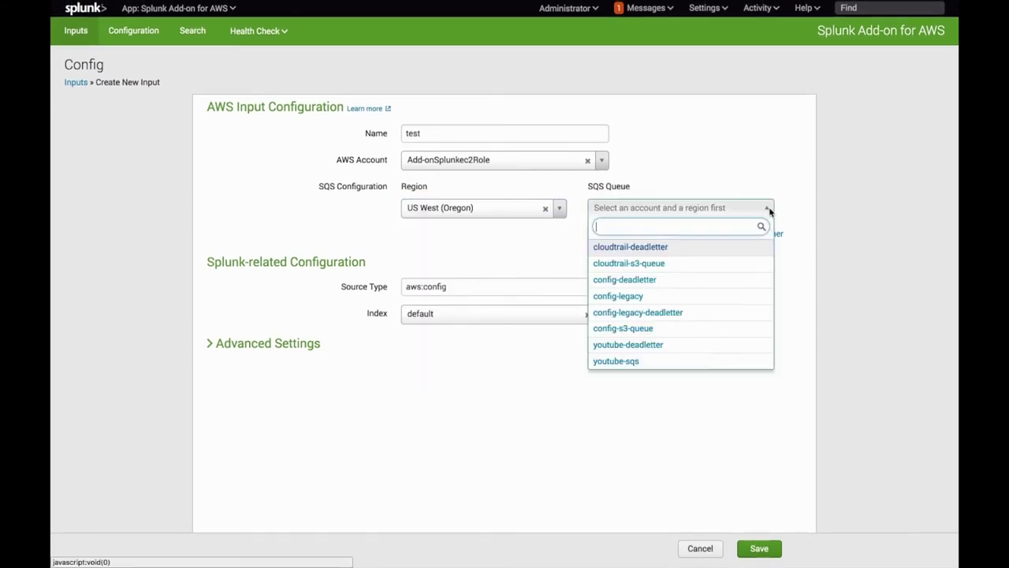
click(671, 295)
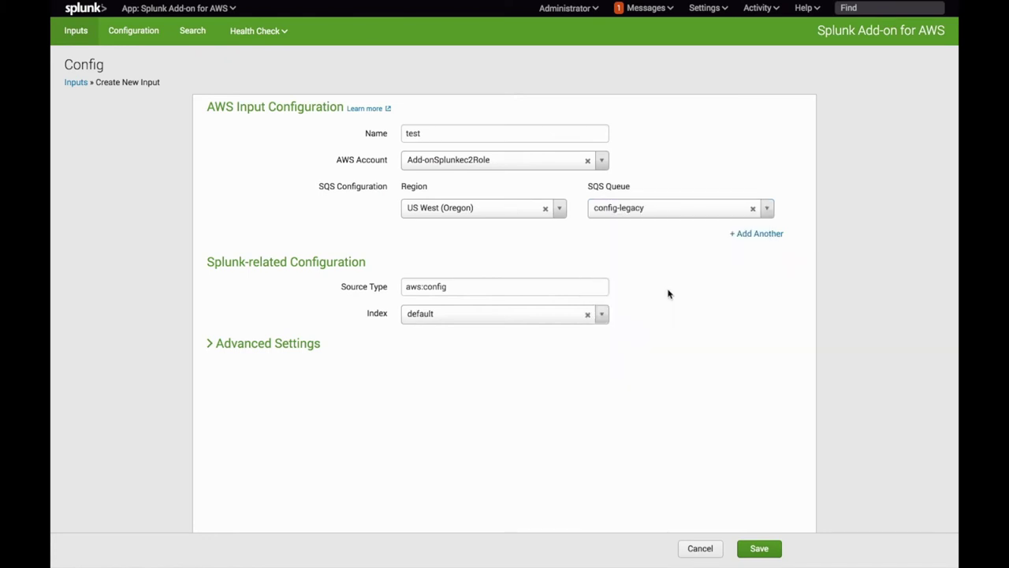
- Add a second SQS region and queue row, and cancel creating the Config input
click(755, 235)
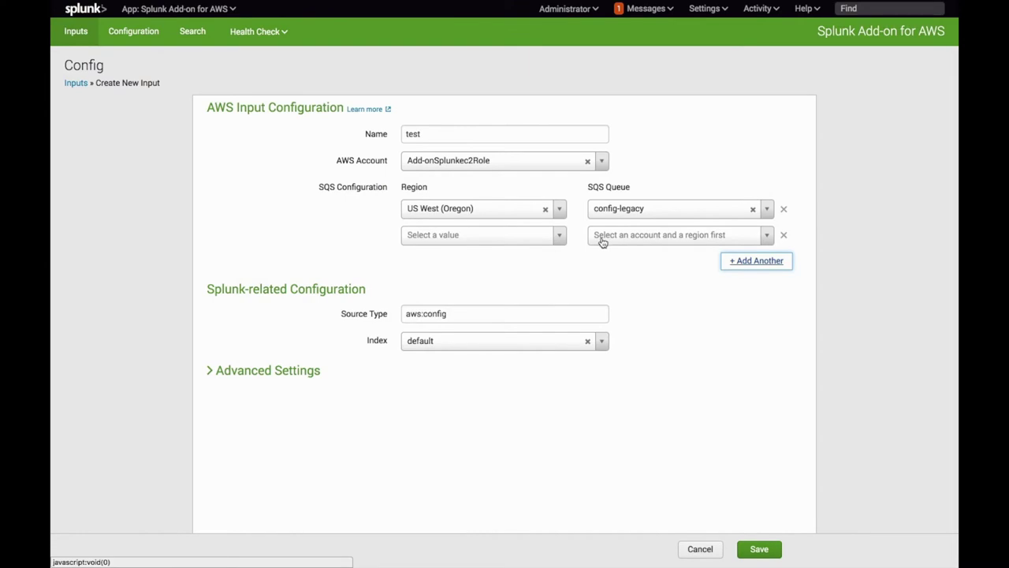
click(697, 548)
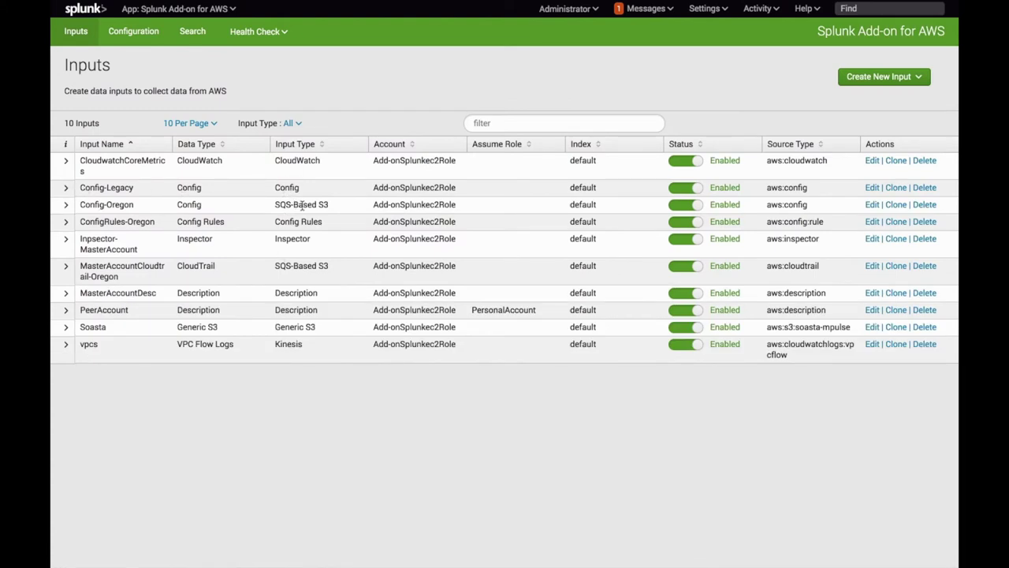
- Review the settings of the existing Config-Legacy input and leave it without updating
click(871, 188)
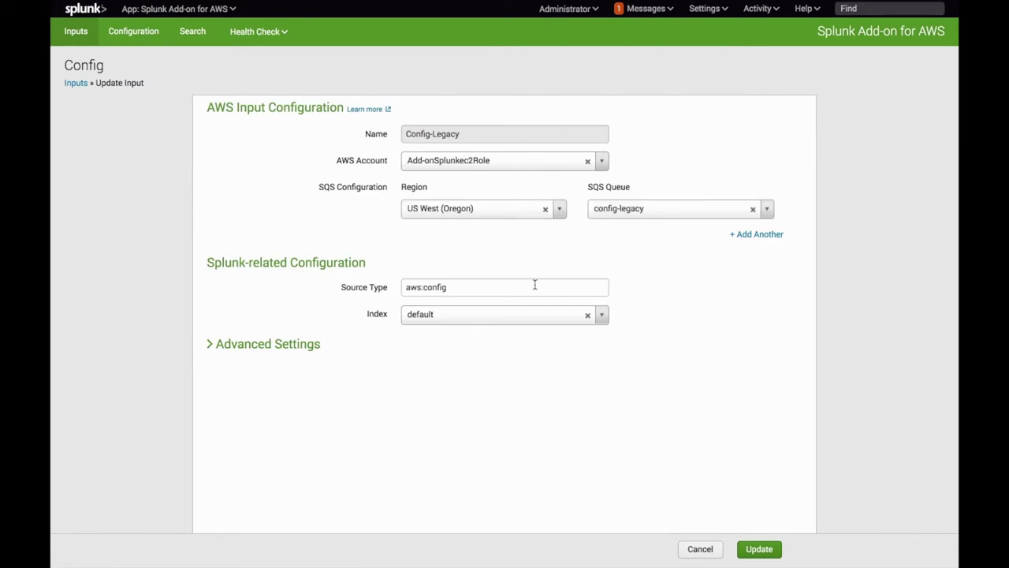
click(693, 549)
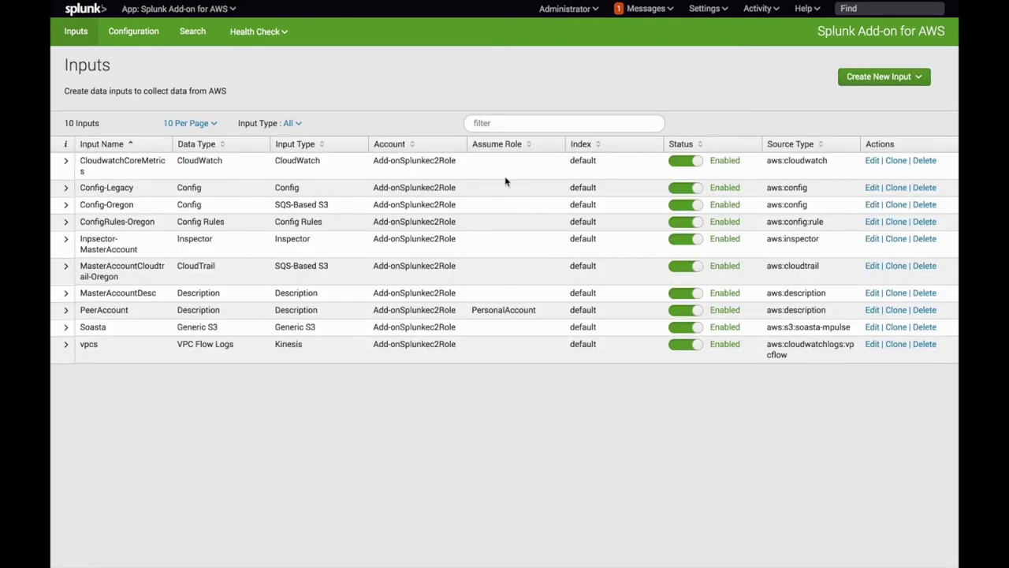
- Check the Splunk App for AWS Overview dashboard and switch to the sourcetype=aws:config* search results
mouse_move(654, 3)
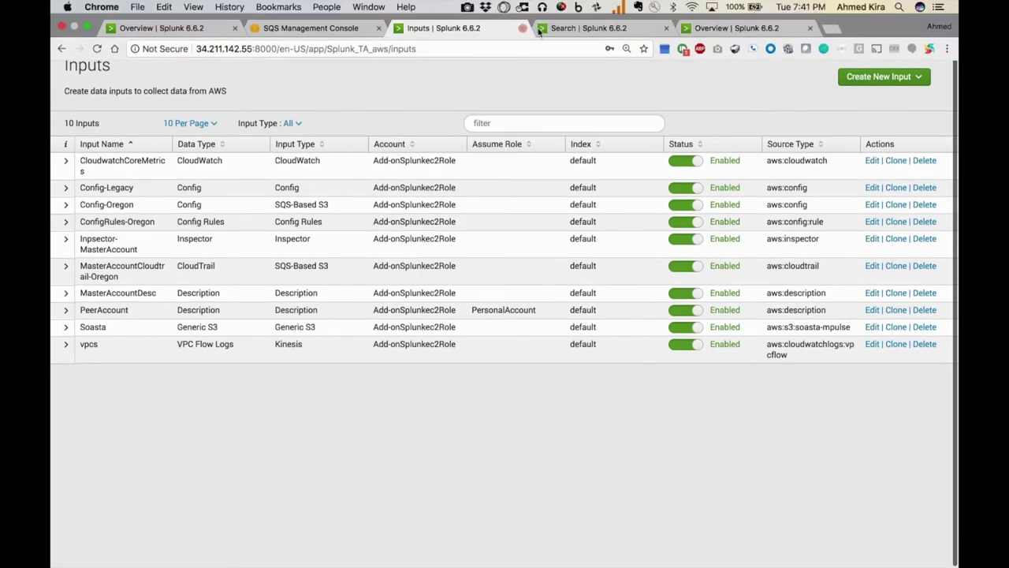
click(704, 29)
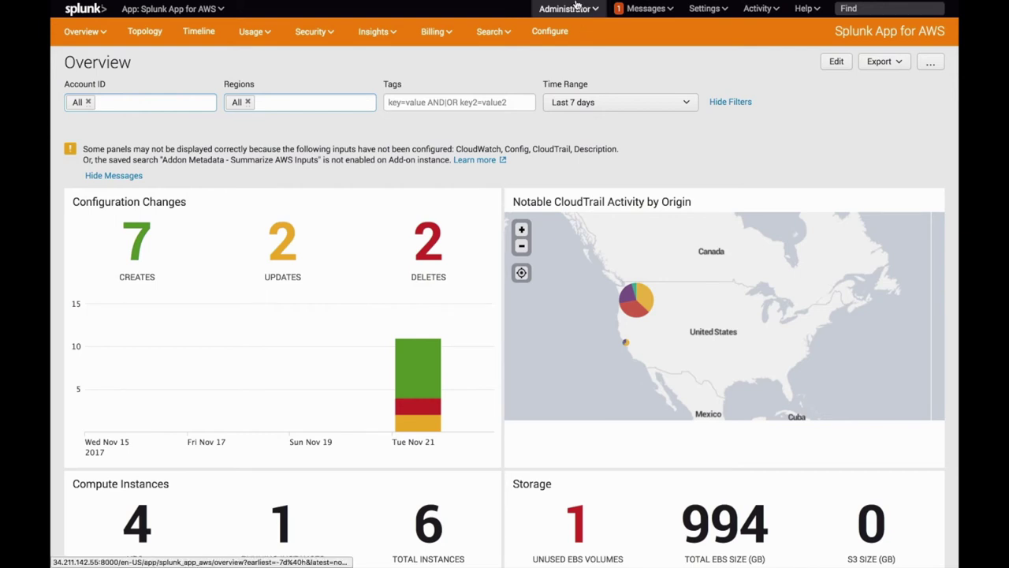
mouse_move(585, 6)
click(601, 32)
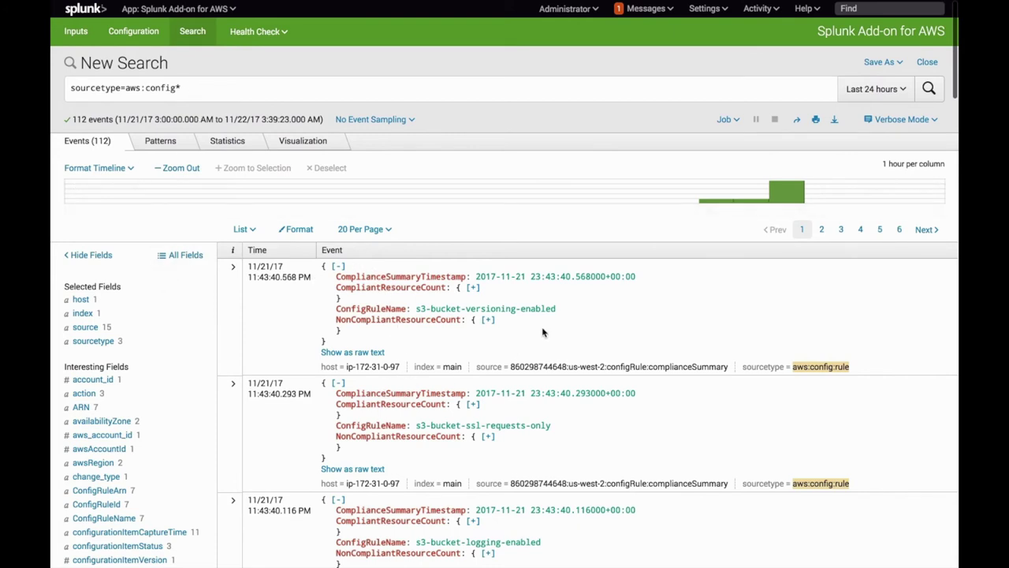
- Examine the time range presets and the sourcetype field values of the aws:config* search
click(874, 92)
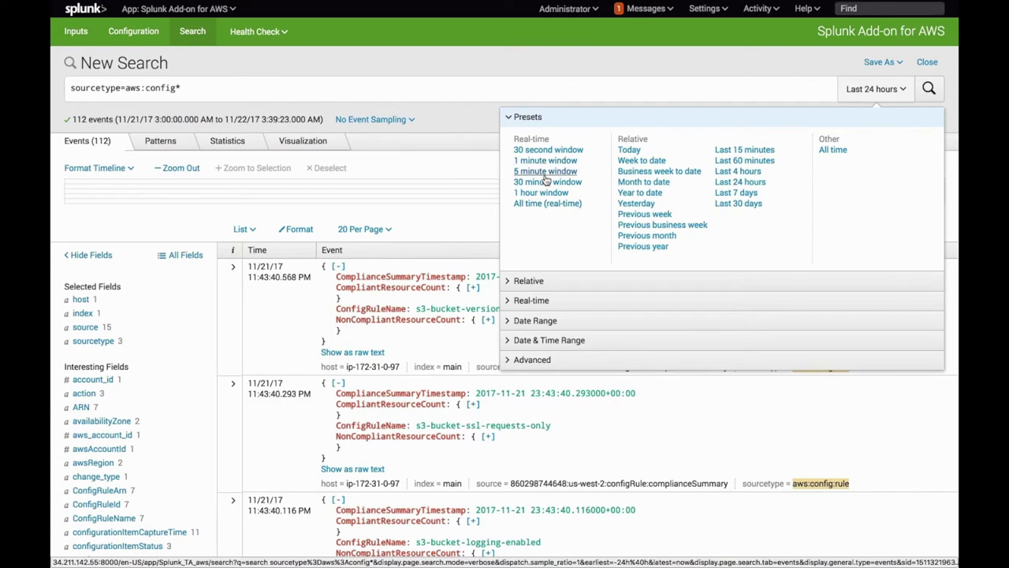
click(459, 109)
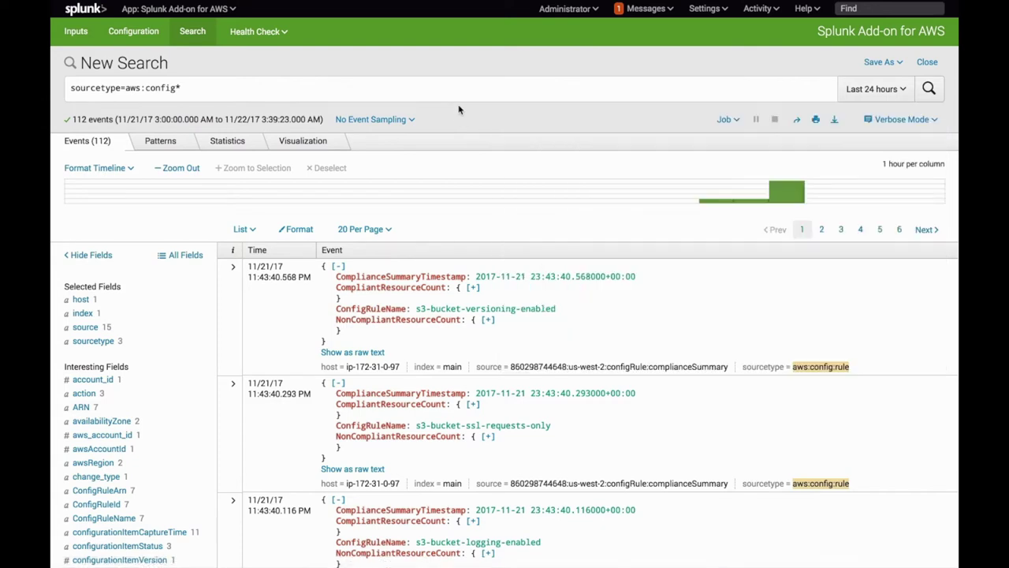
click(180, 88)
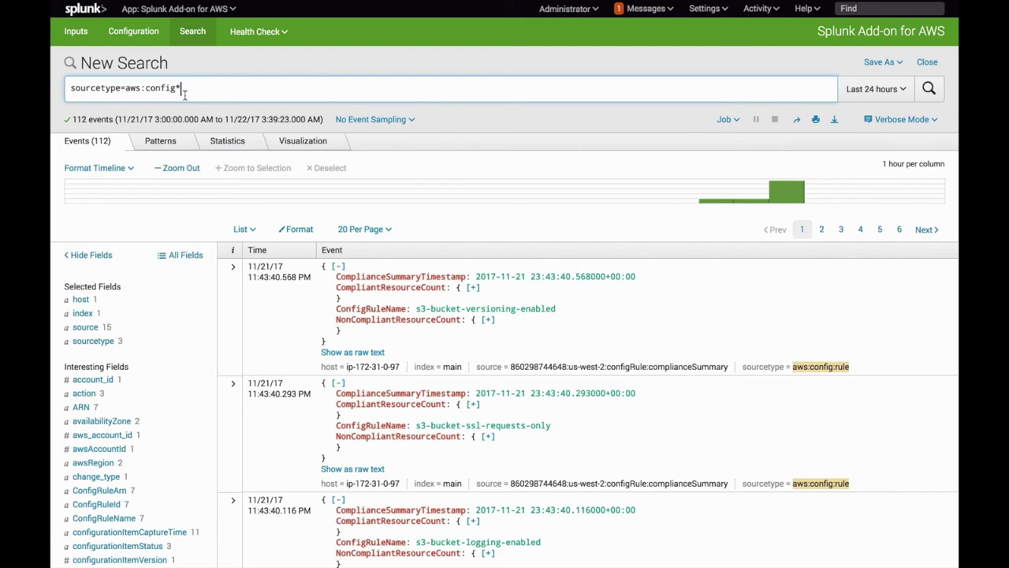
click(96, 341)
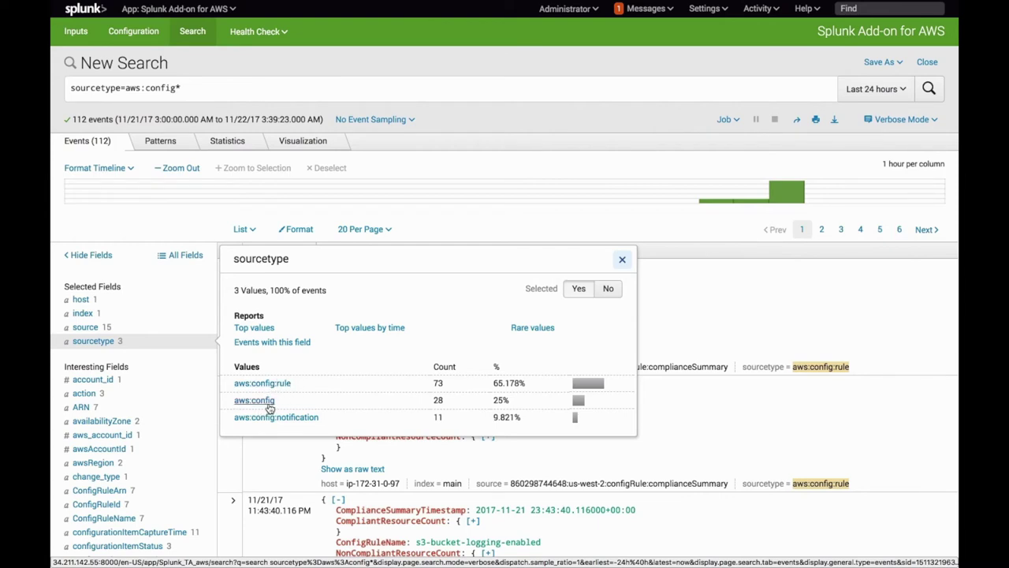
click(441, 43)
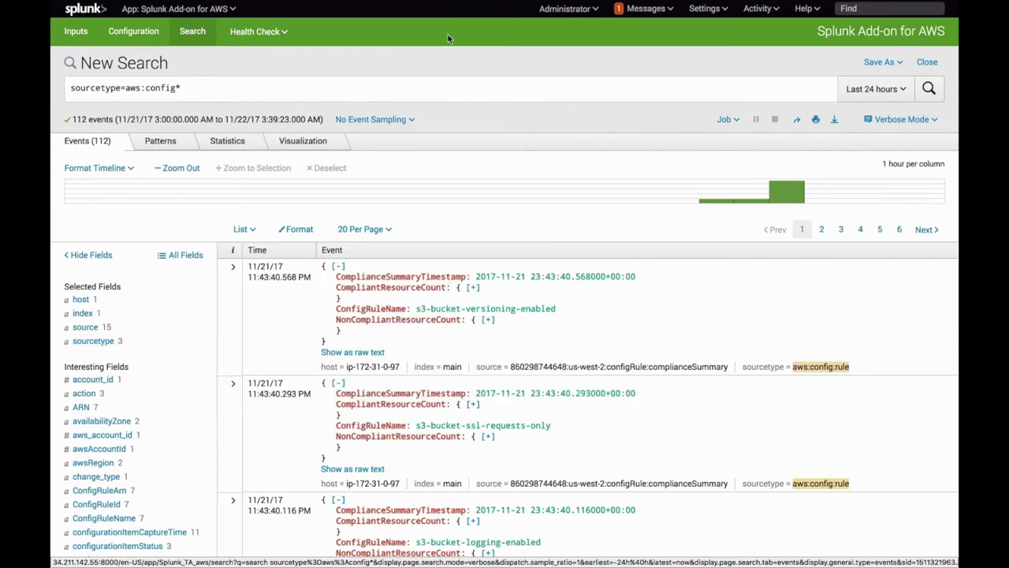
- Return to the Inputs page, and check the data types offered for new inputs and the ConfigRules-Oregon input
mouse_move(502, 4)
click(442, 21)
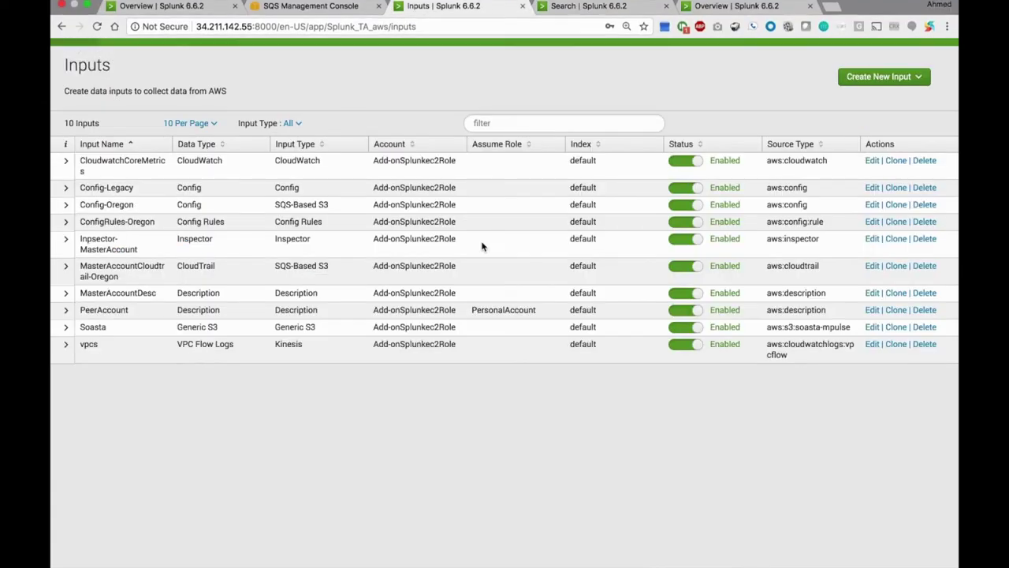
click(875, 77)
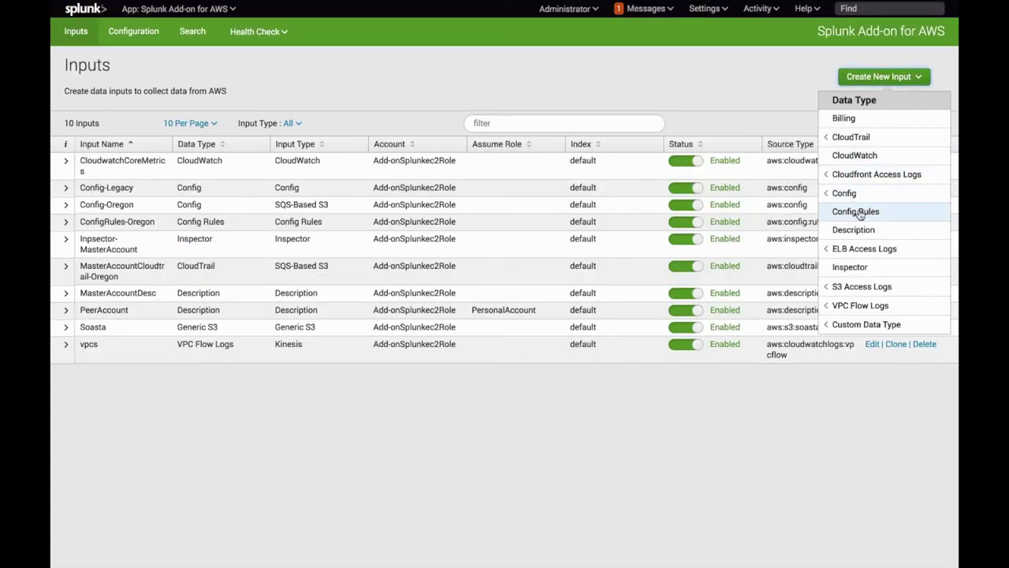
click(581, 219)
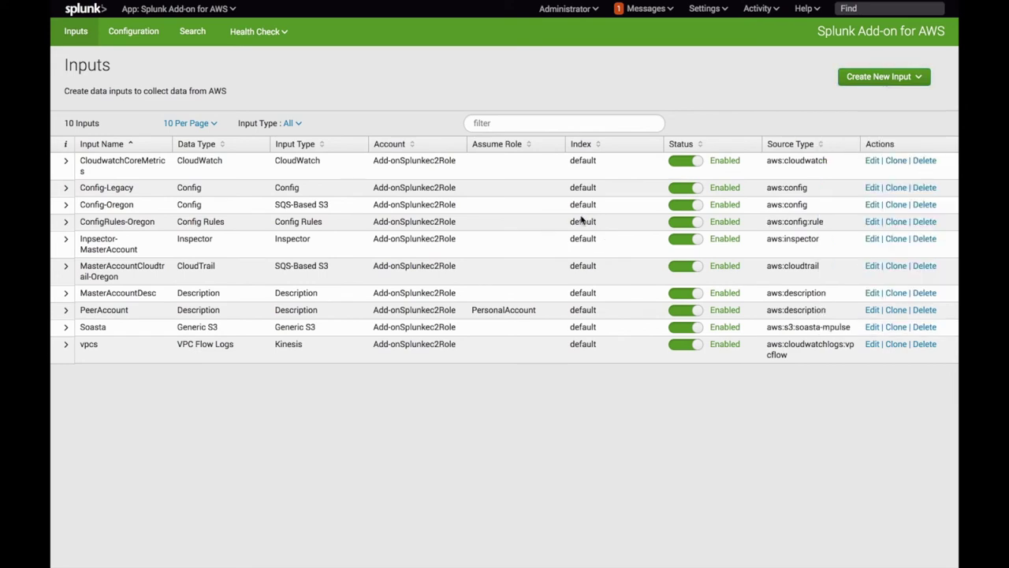
click(872, 222)
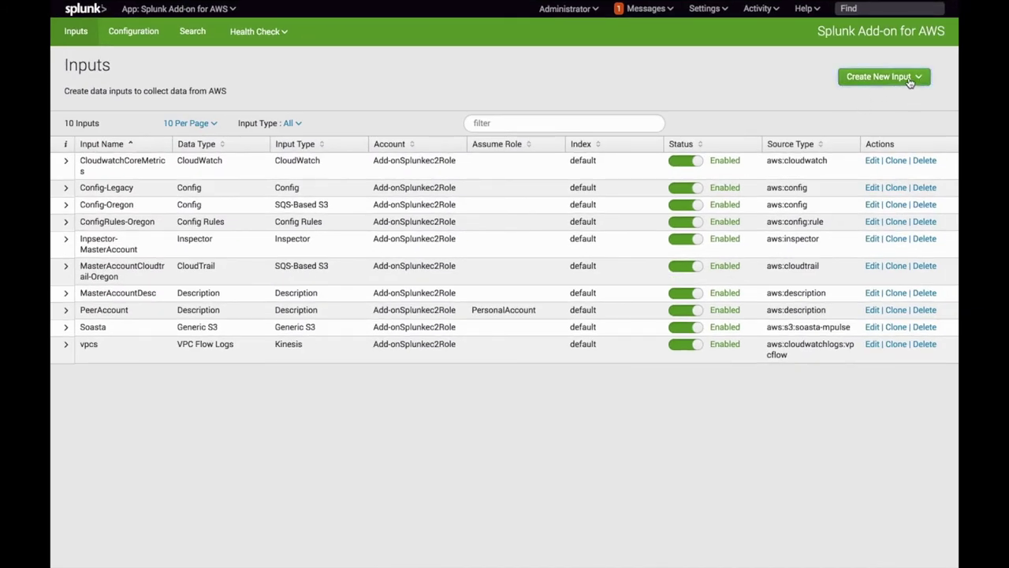
- Start a CloudWatch input named virginia with the Add-onSplunkec2Role account and the US East (N. Virginia) region
click(920, 81)
click(855, 155)
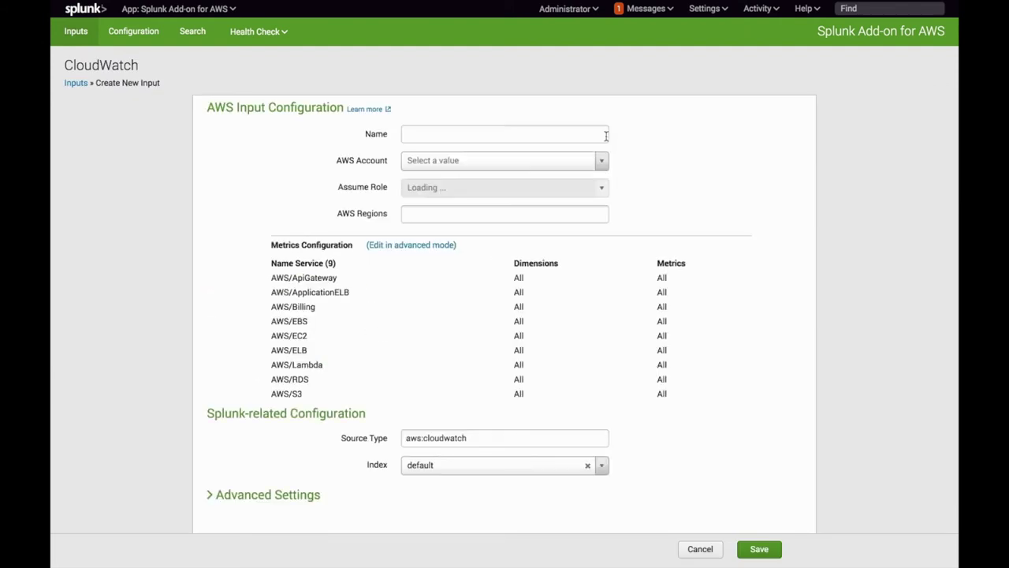
click(483, 139)
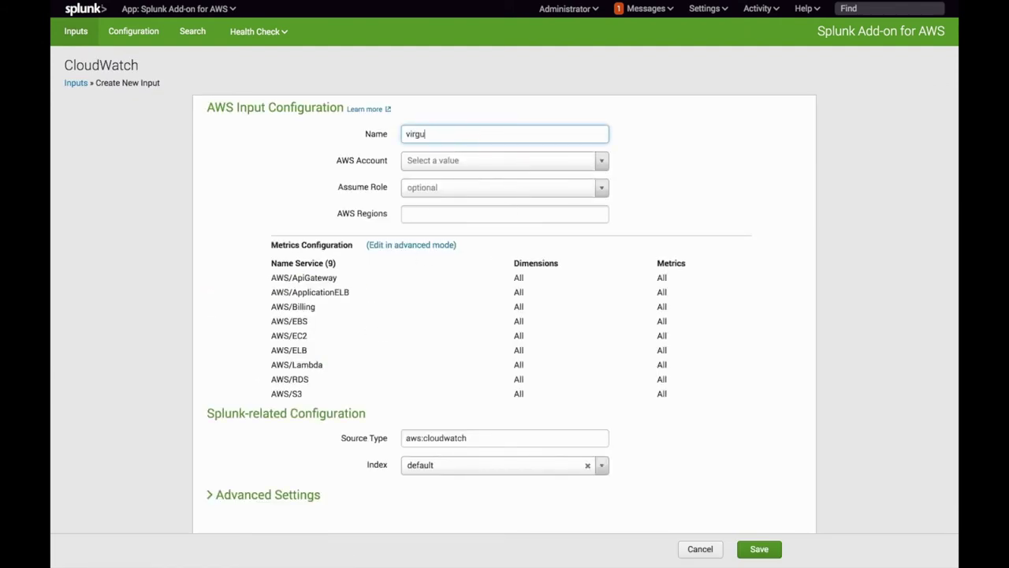
text(virginia)
click(570, 160)
click(544, 198)
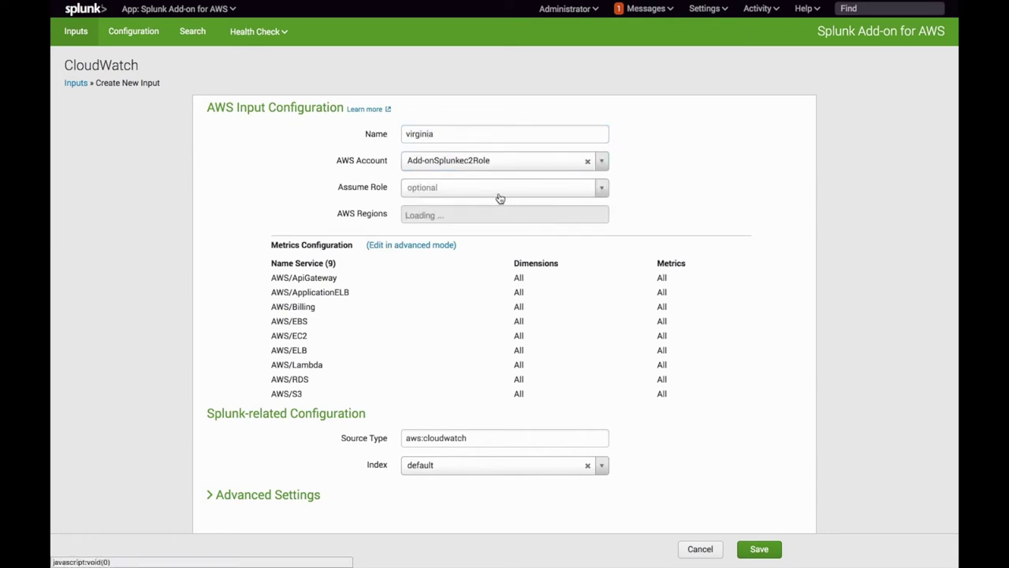
click(454, 221)
scroll(445, 307, down, 2)
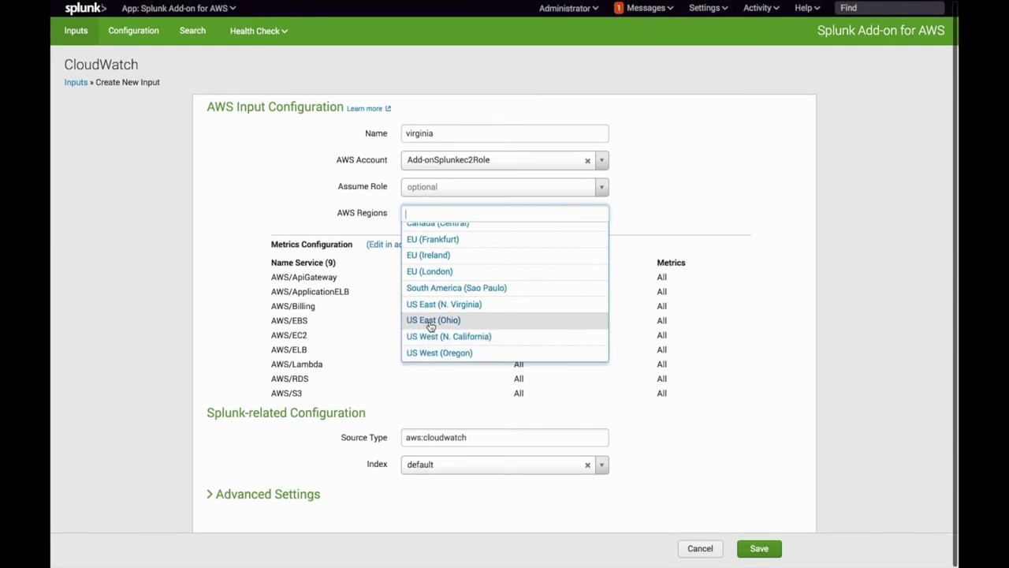
click(433, 306)
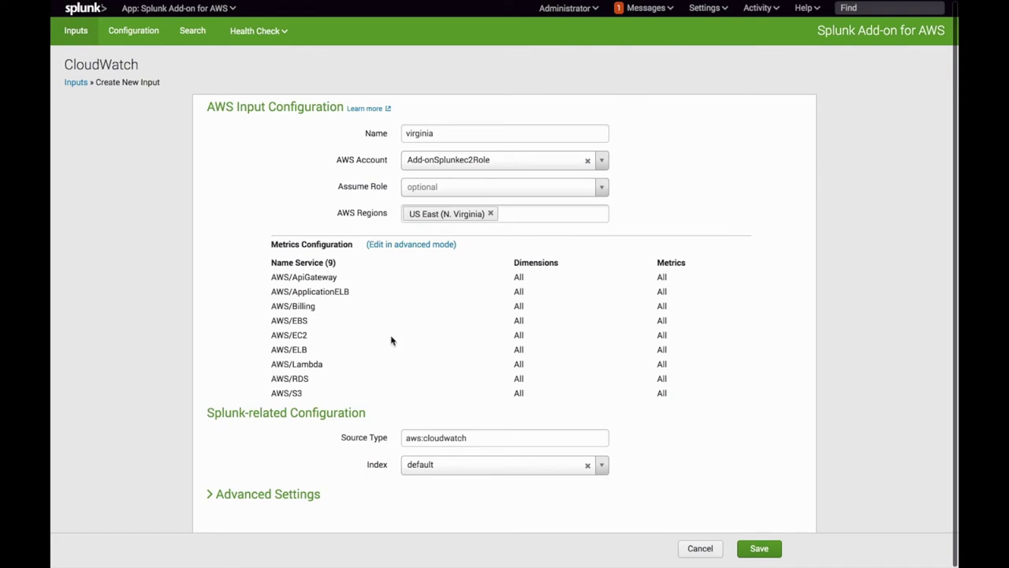
- Add the AWS/Kinesis namespace to the CloudWatch input's metrics configuration in advanced mode
click(416, 246)
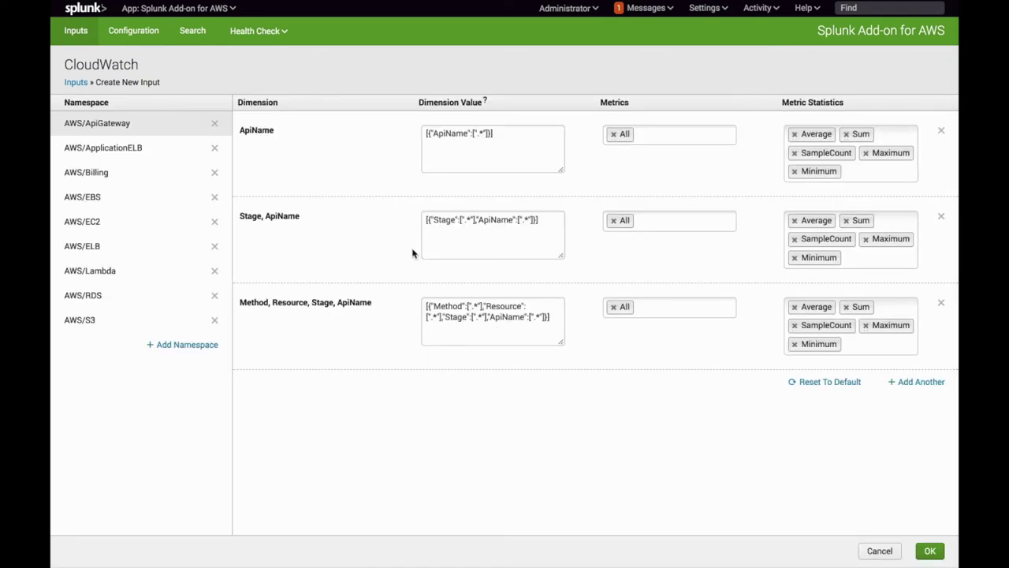
click(182, 349)
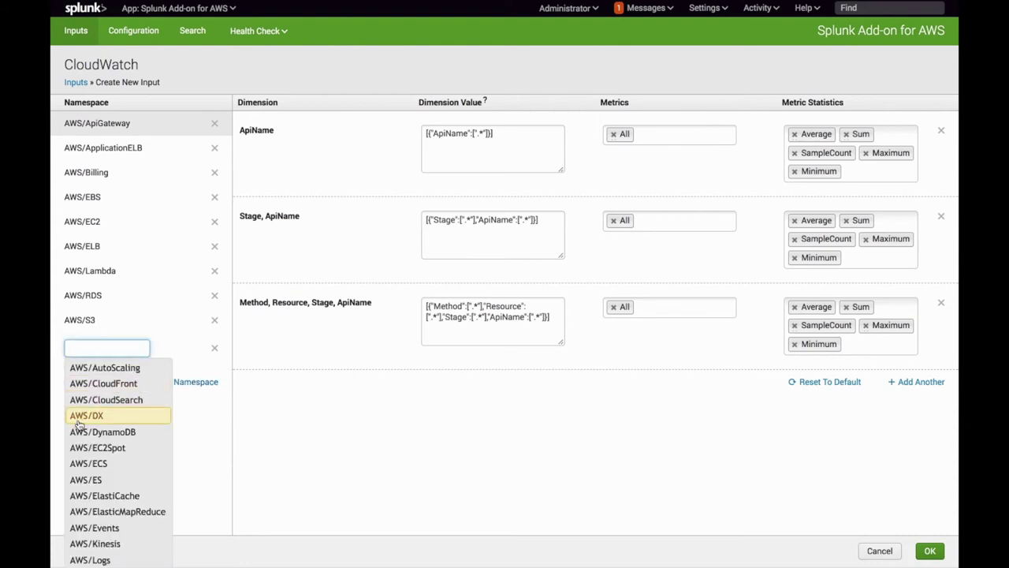
scroll(108, 453, down, 3)
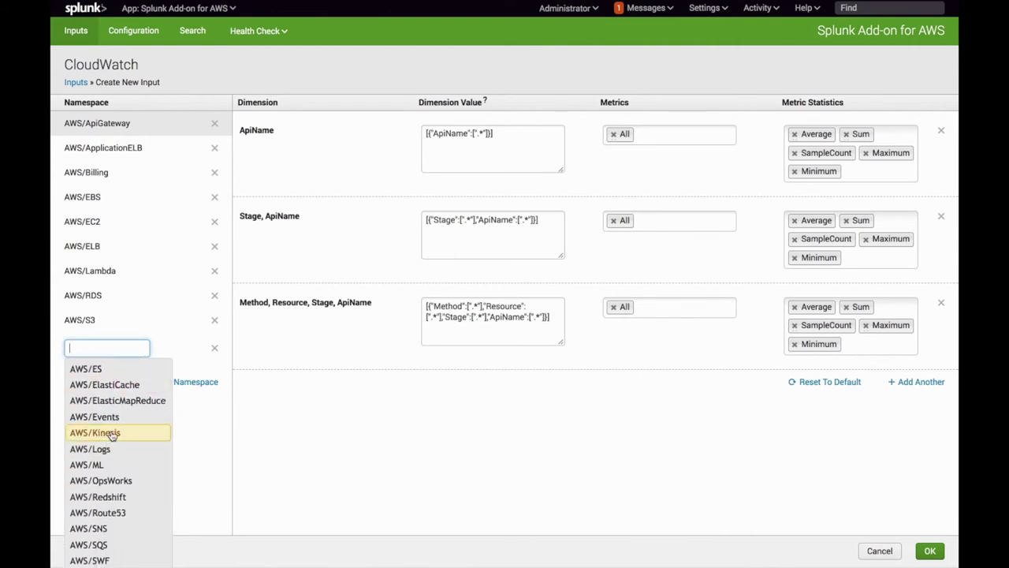
click(112, 432)
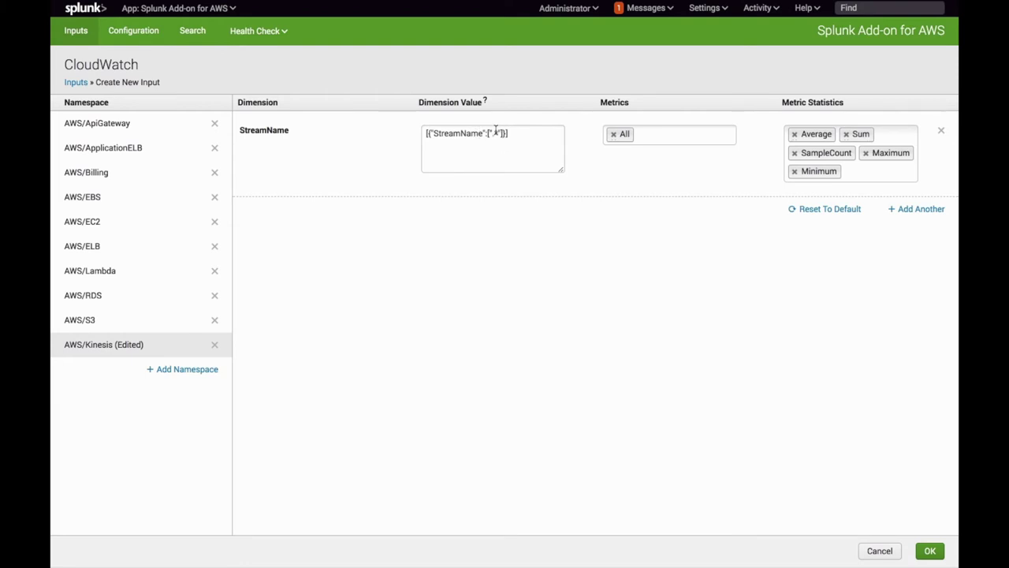
- Browse the metrics for the Kinesis StreamName dimension, accept the metrics configuration, and discard the new CloudWatch input
click(644, 135)
scroll(675, 189, down, 5)
scroll(676, 190, up, 4)
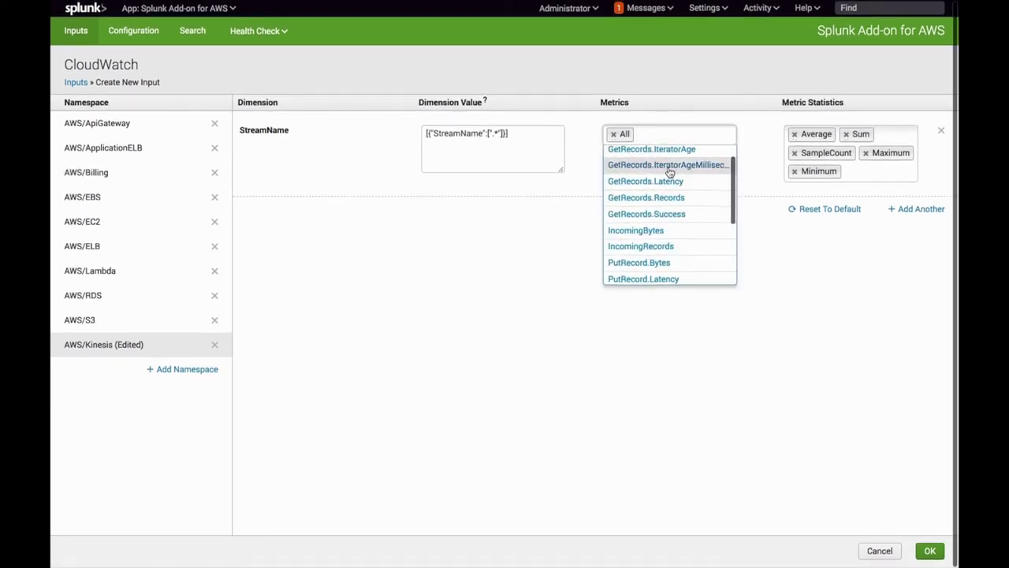
click(573, 261)
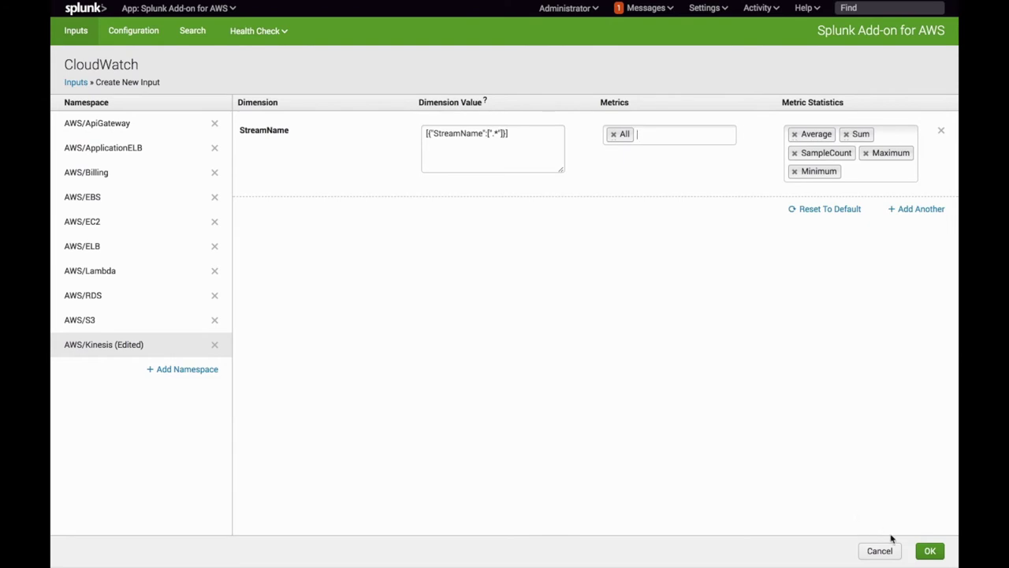
click(932, 552)
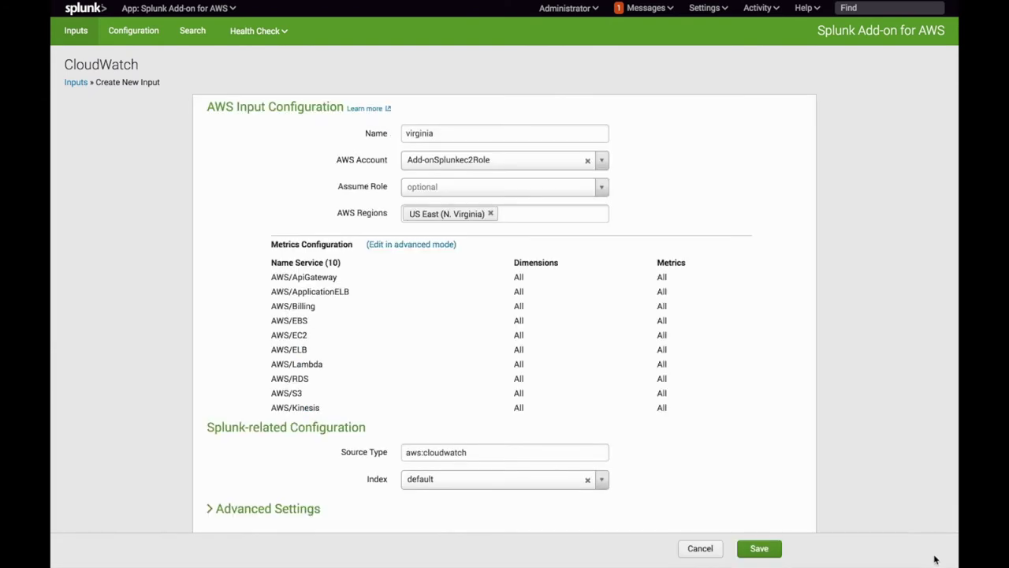
click(689, 548)
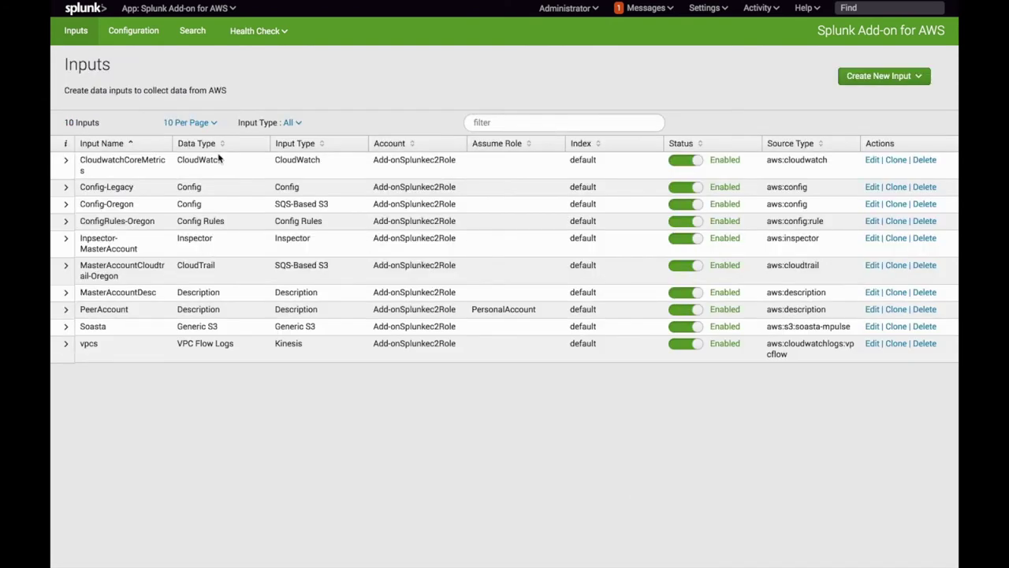
- Review the regions and metrics configuration of the existing CloudwatchCoreMetrics input and leave it without updating
click(870, 161)
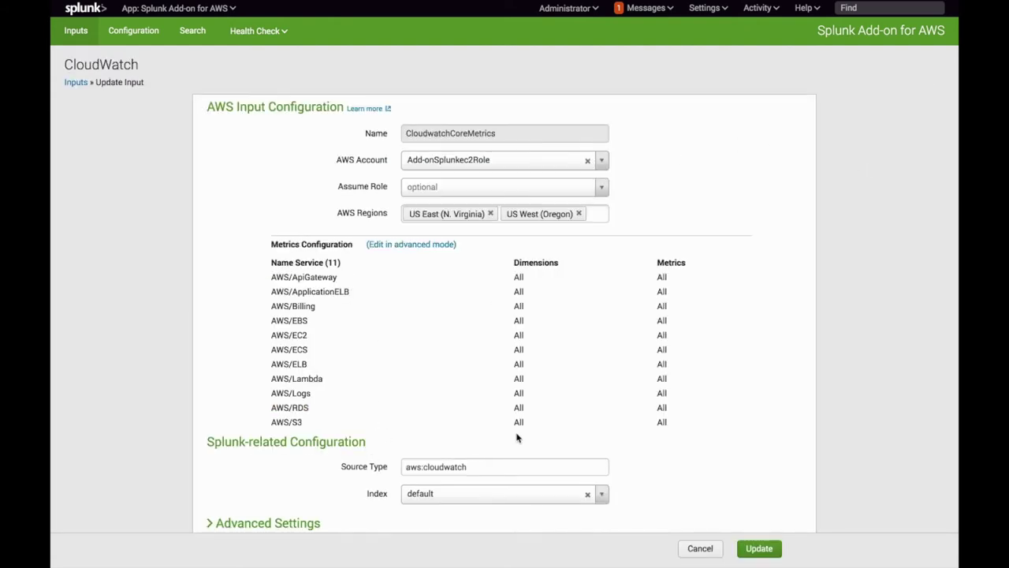
click(694, 548)
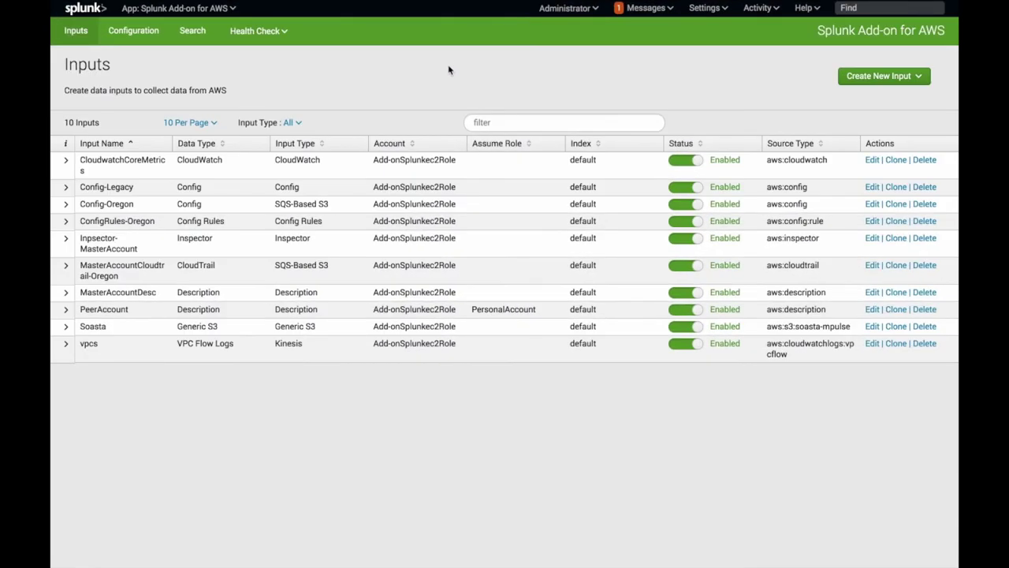
- View the EBS Volumes dashboard of the Splunk App for AWS and look through its available usage dashboards
mouse_move(477, 6)
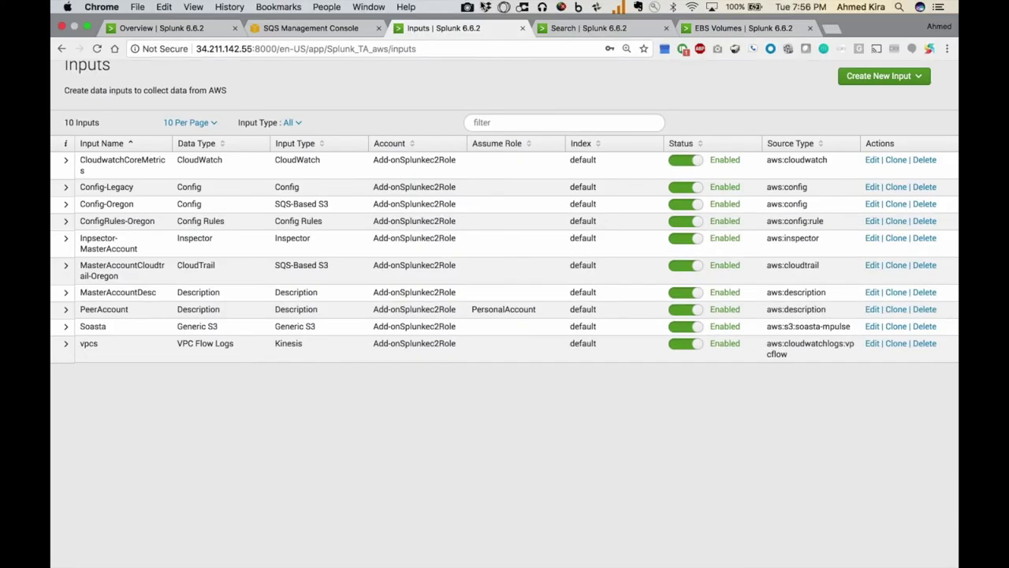
click(700, 30)
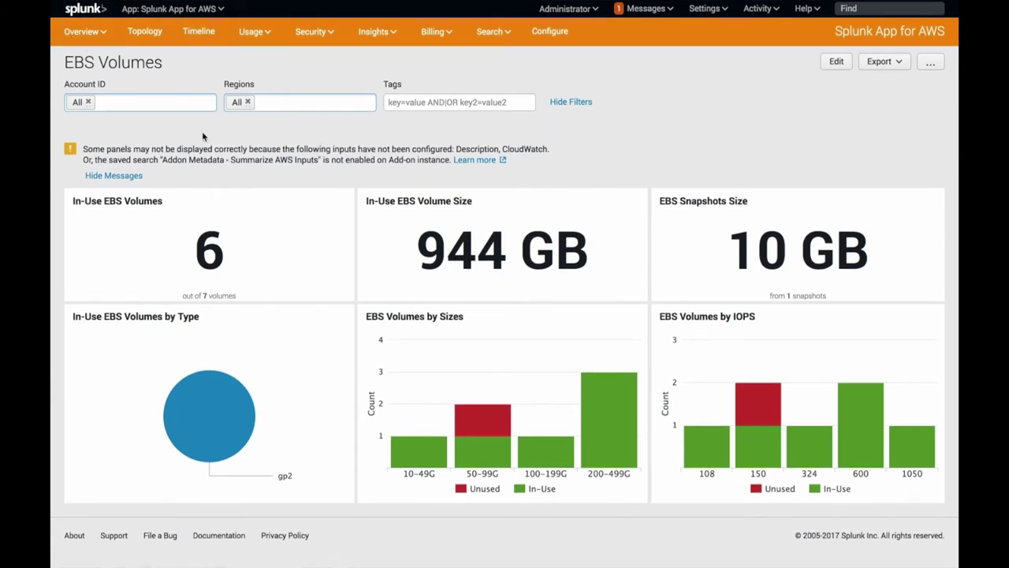
click(254, 33)
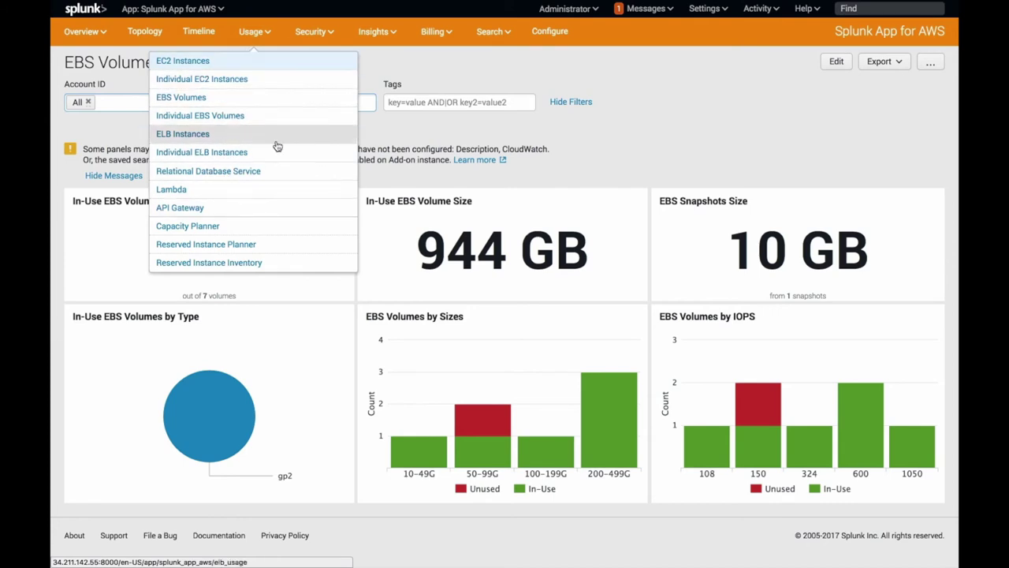
click(205, 138)
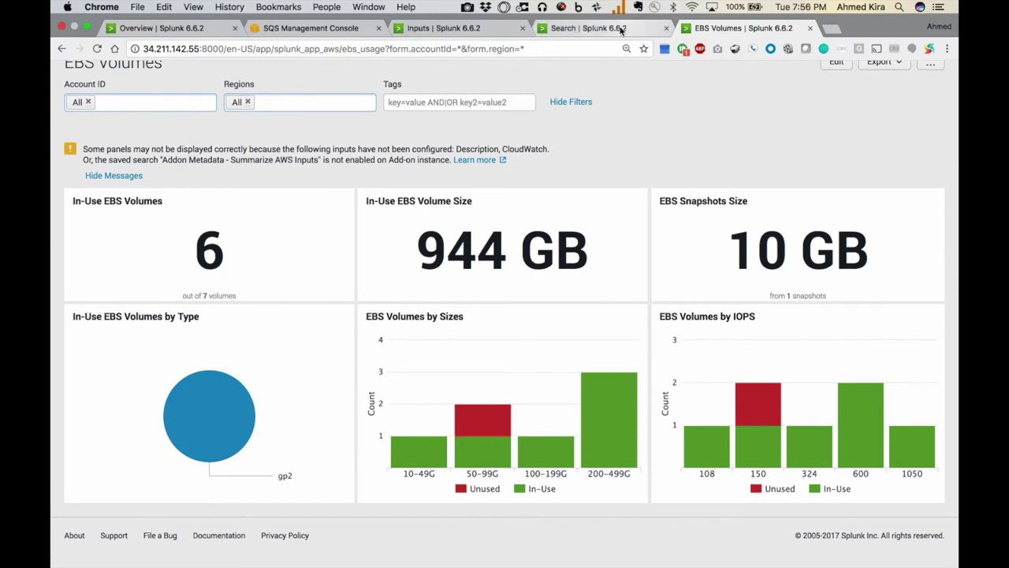
- Return to the add-on's CloudWatch search and highlight its sourcetype=aws:cloudwatch query
click(599, 28)
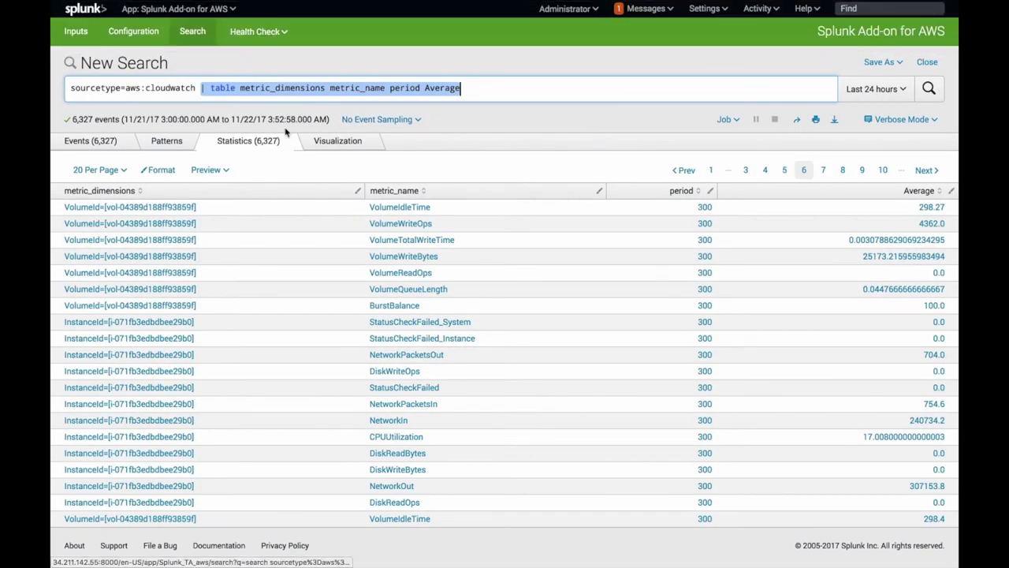
click(136, 89)
drag(71, 90, 305, 88)
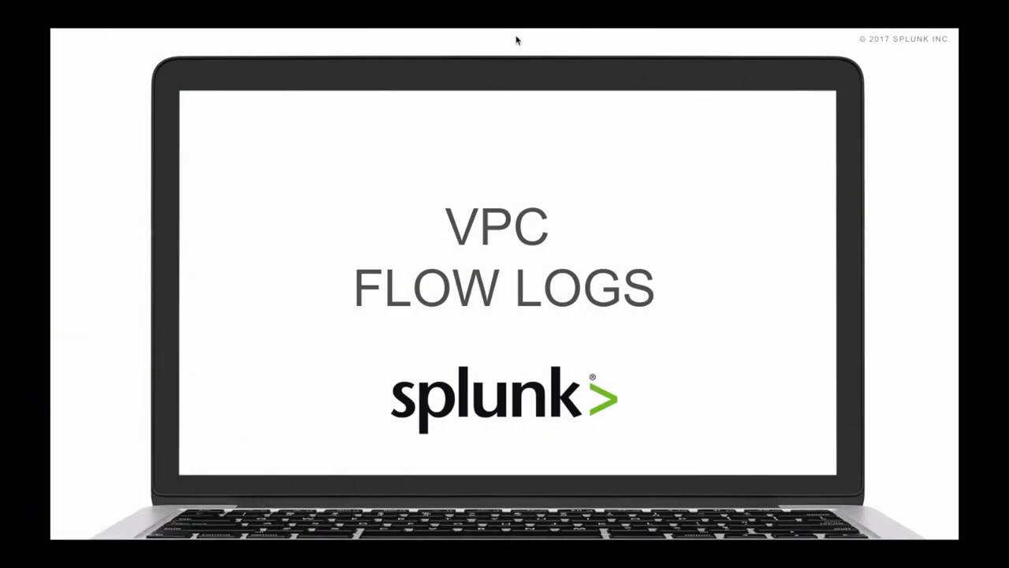
click(515, 63)
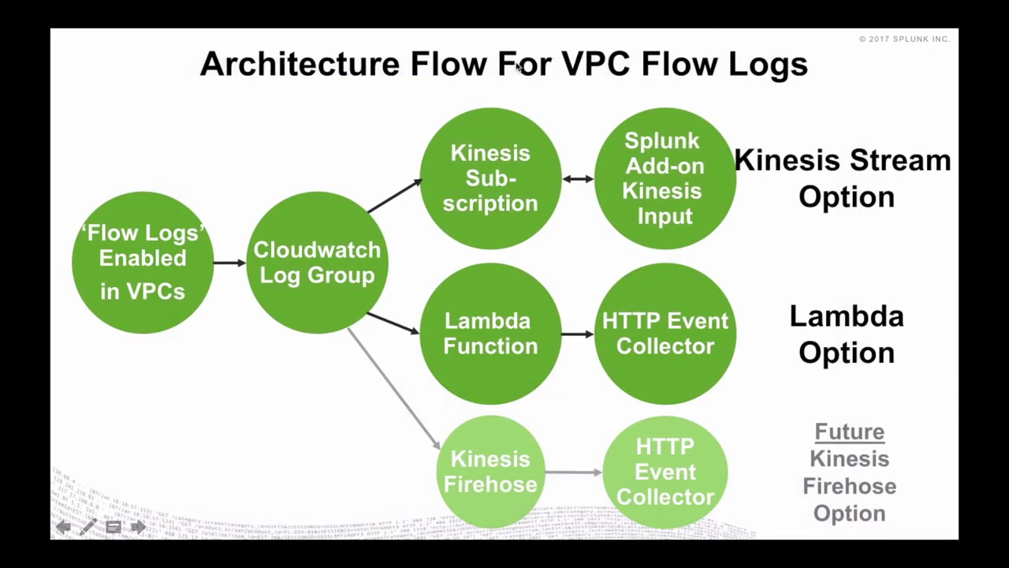
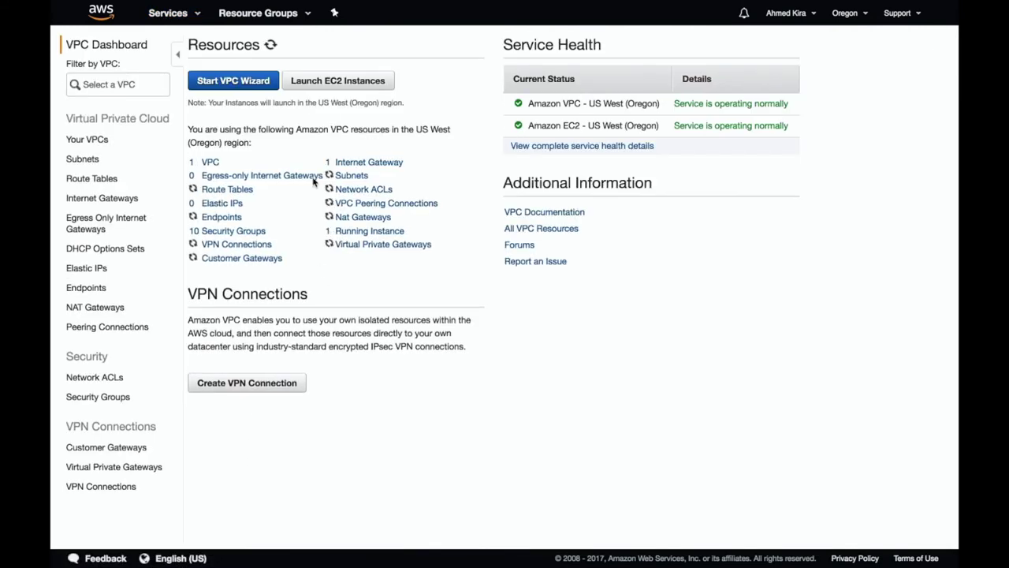
- Start creating a flow log for the VPC vpc-c31eeca4 in the Oregon region
click(212, 163)
click(200, 125)
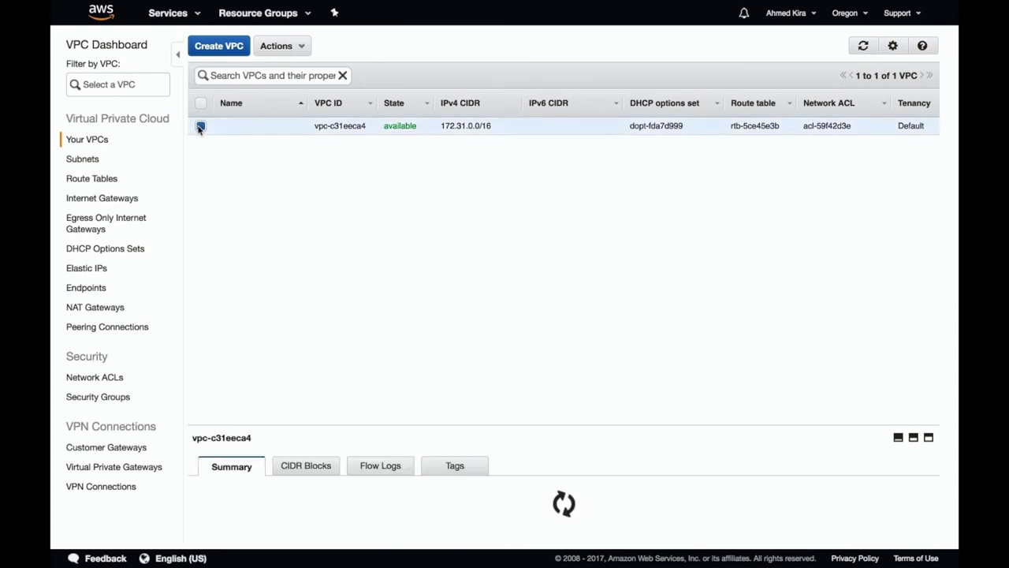
click(286, 48)
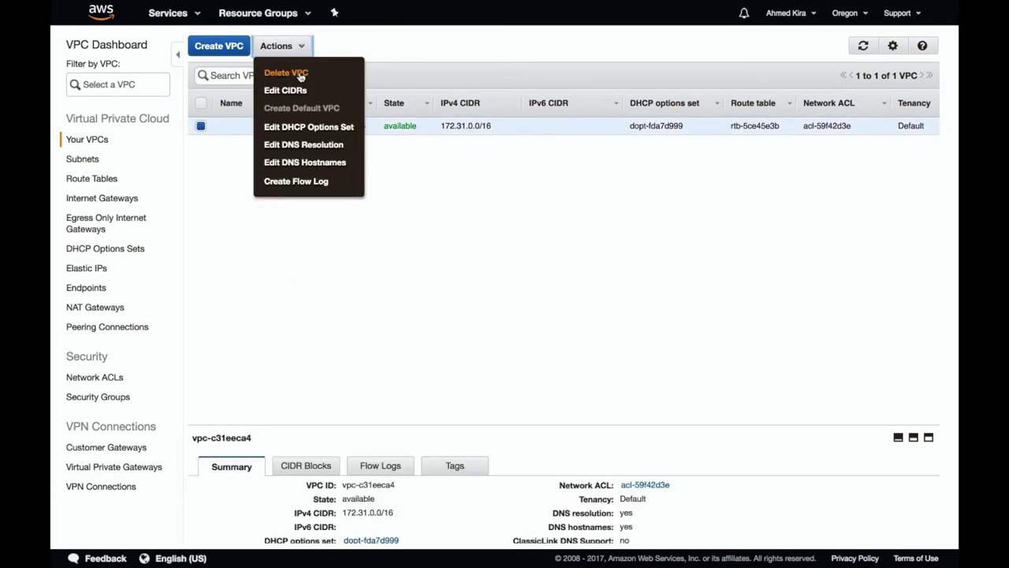
click(315, 181)
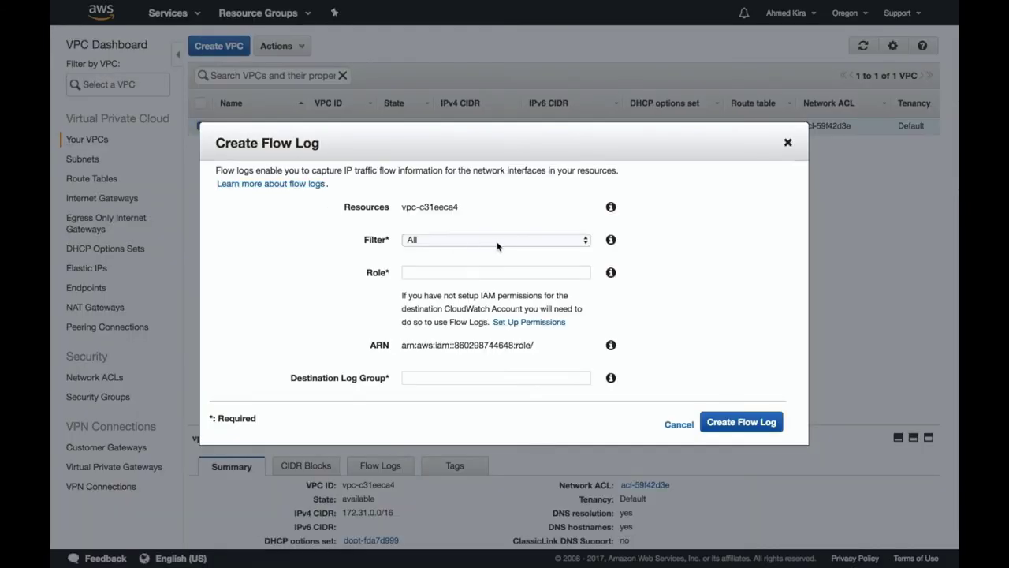
- Create the flow log with the Add-onSplunkec2Role role and the NewLogGroupForVPCs destination log group, and view it in the VPC's flow logs
click(447, 270)
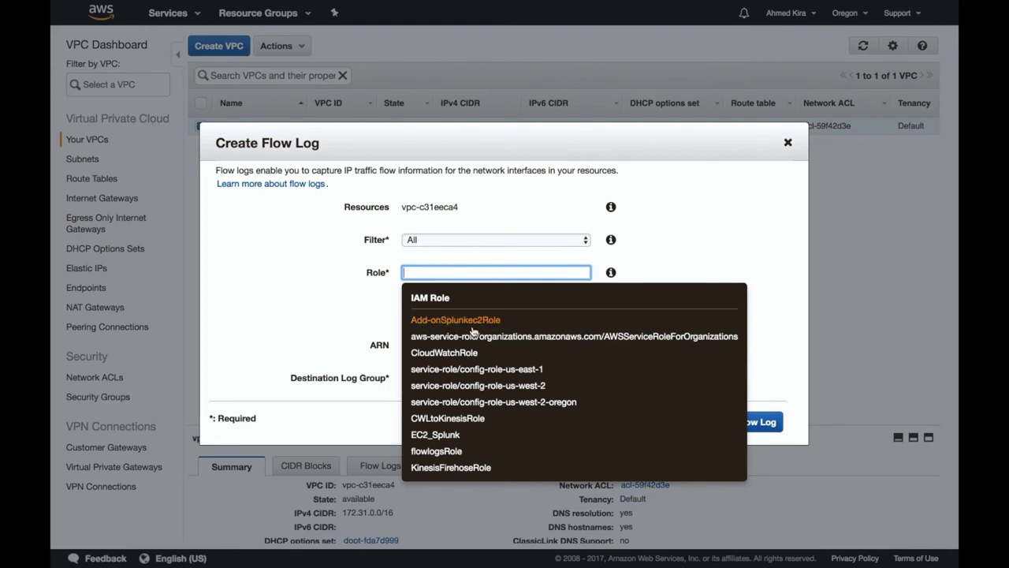
click(452, 321)
click(455, 398)
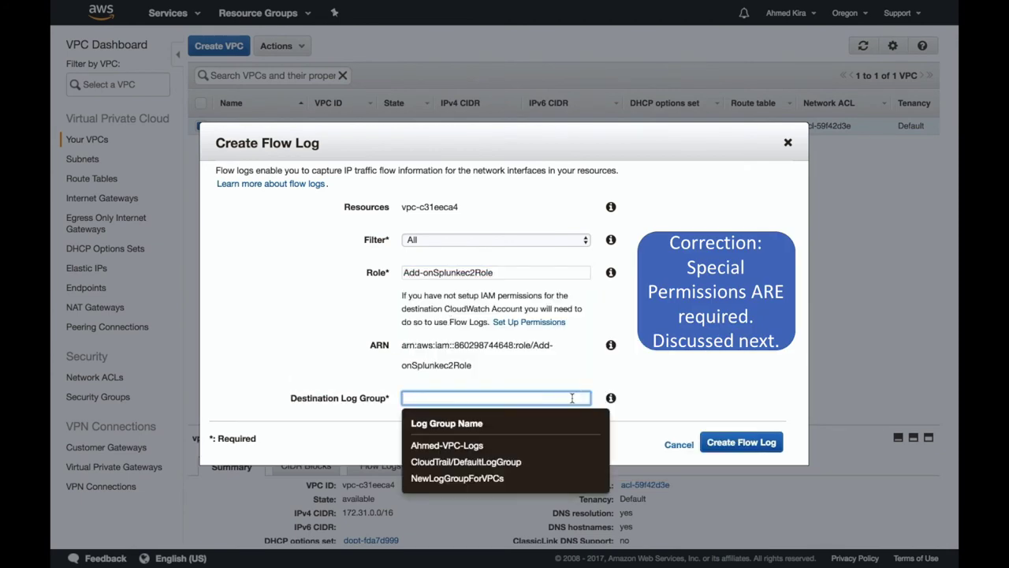
click(477, 477)
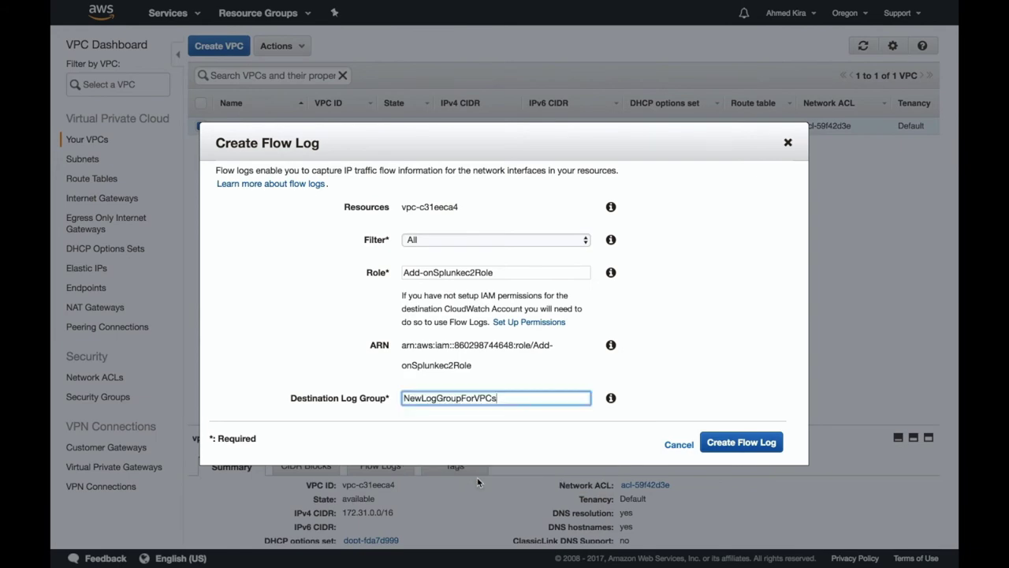
click(738, 444)
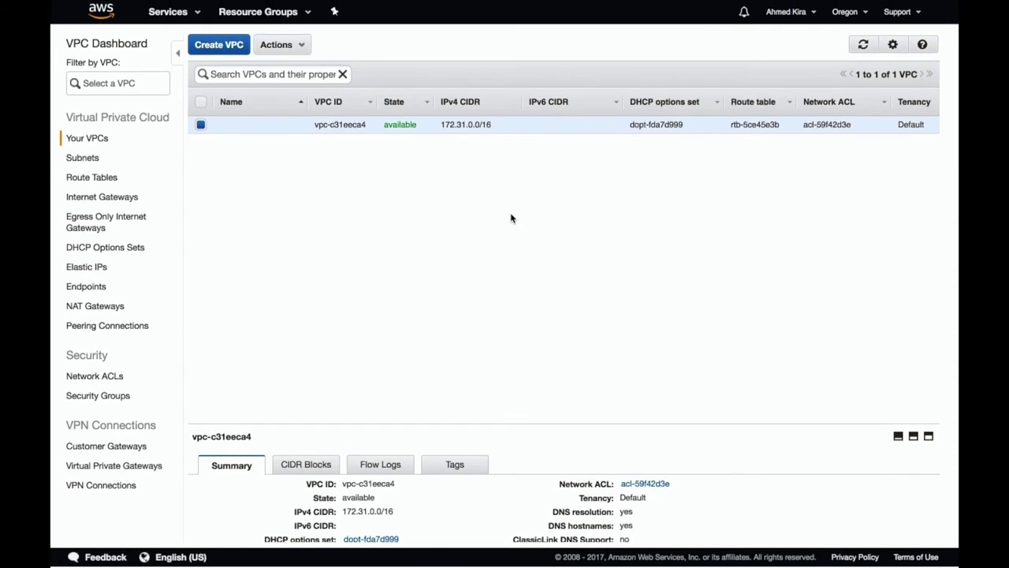
click(374, 473)
scroll(507, 473, down, 3)
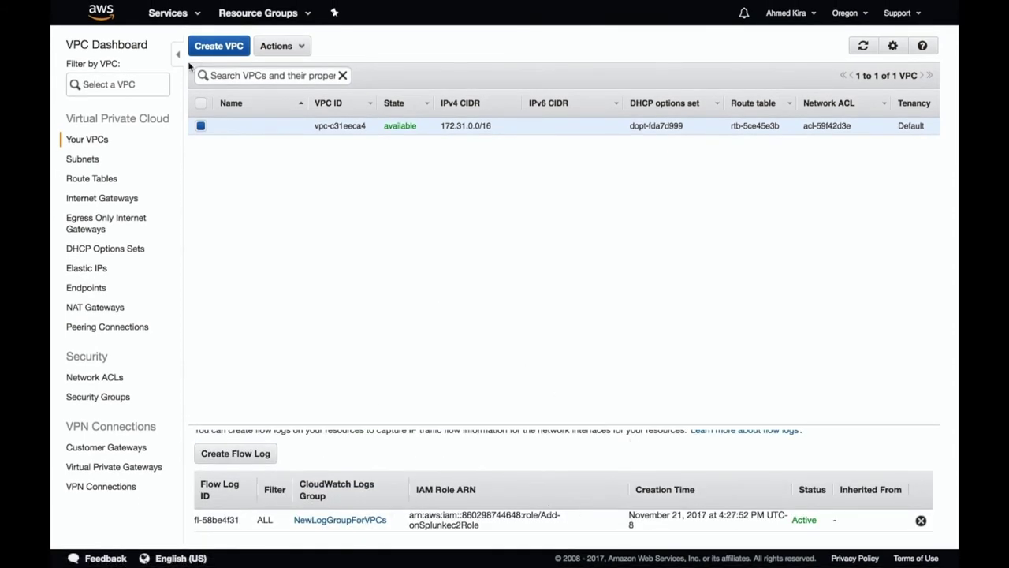
- Open the CloudWatch log groups and examine the subscription actions offered for NewLogGroupForVPCs
click(177, 18)
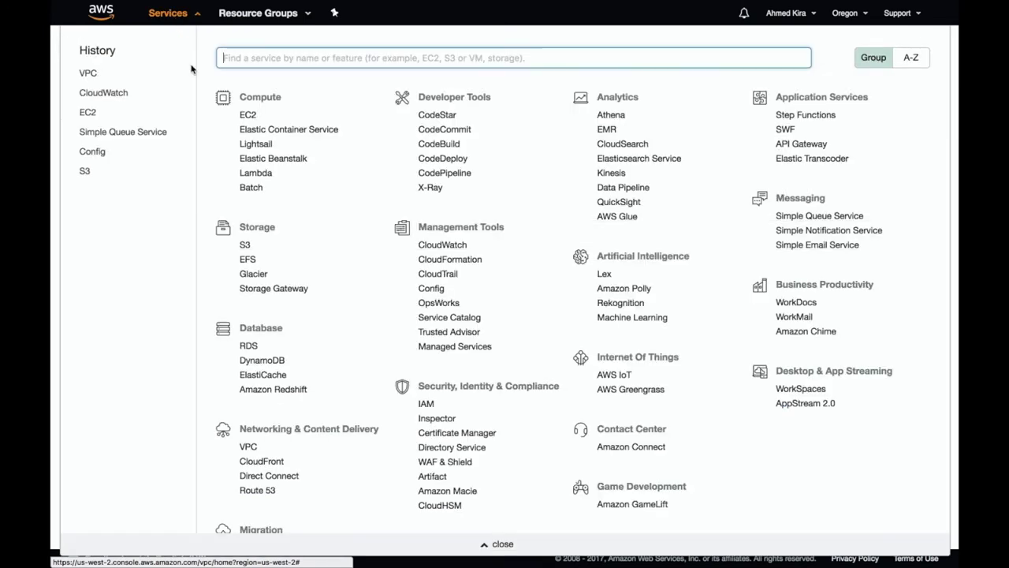
click(442, 246)
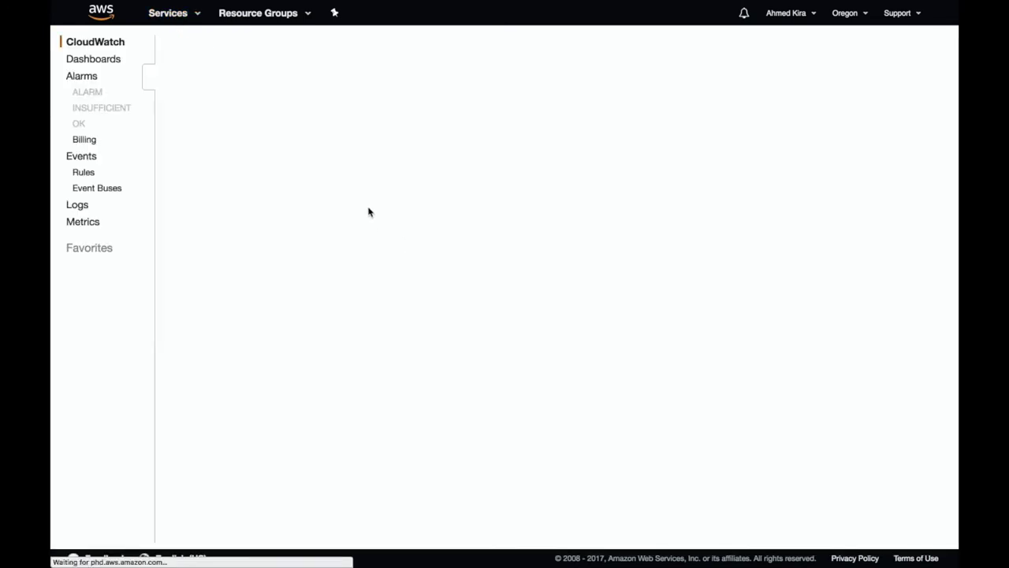
click(76, 206)
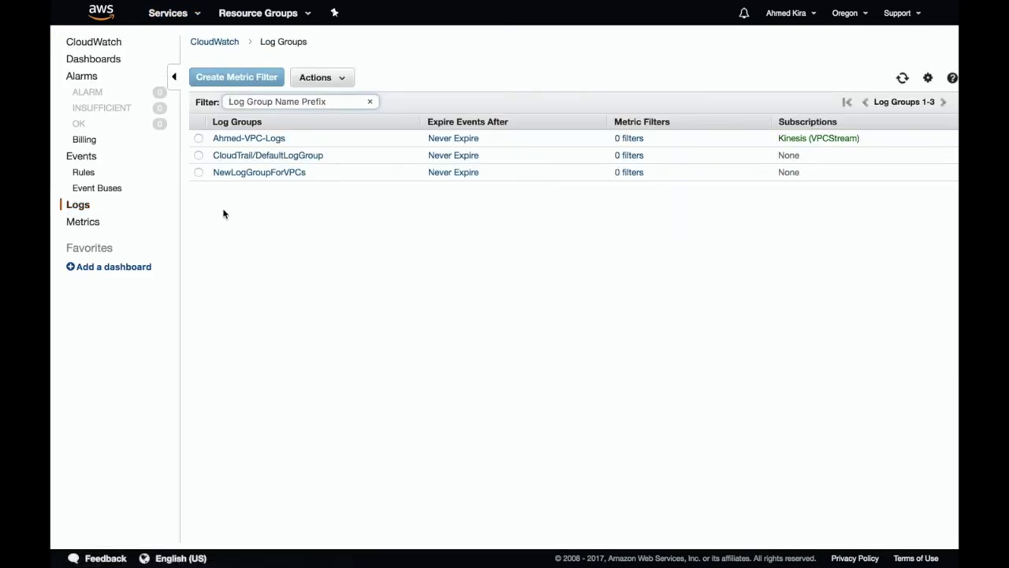
click(198, 175)
click(332, 82)
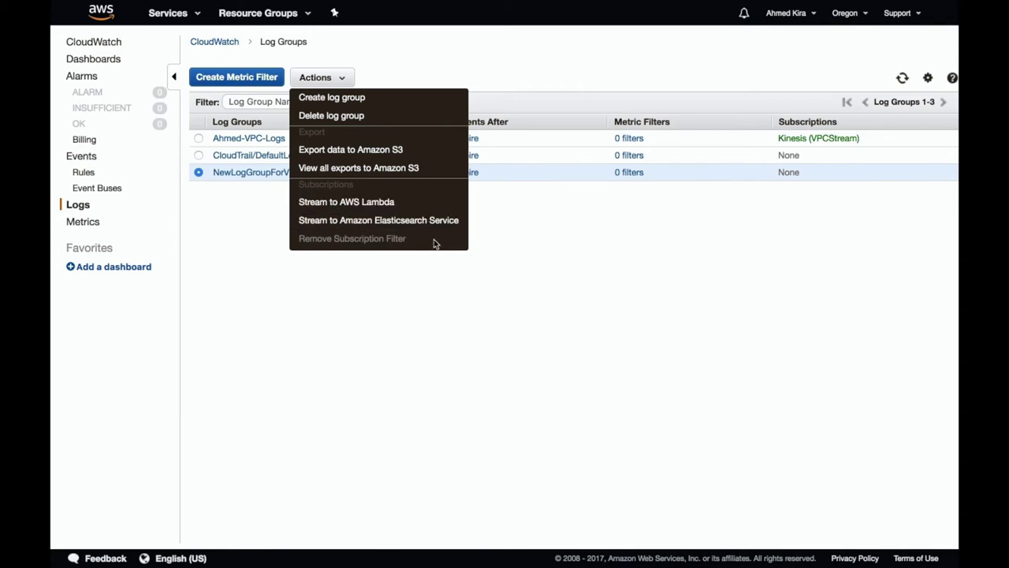
click(824, 221)
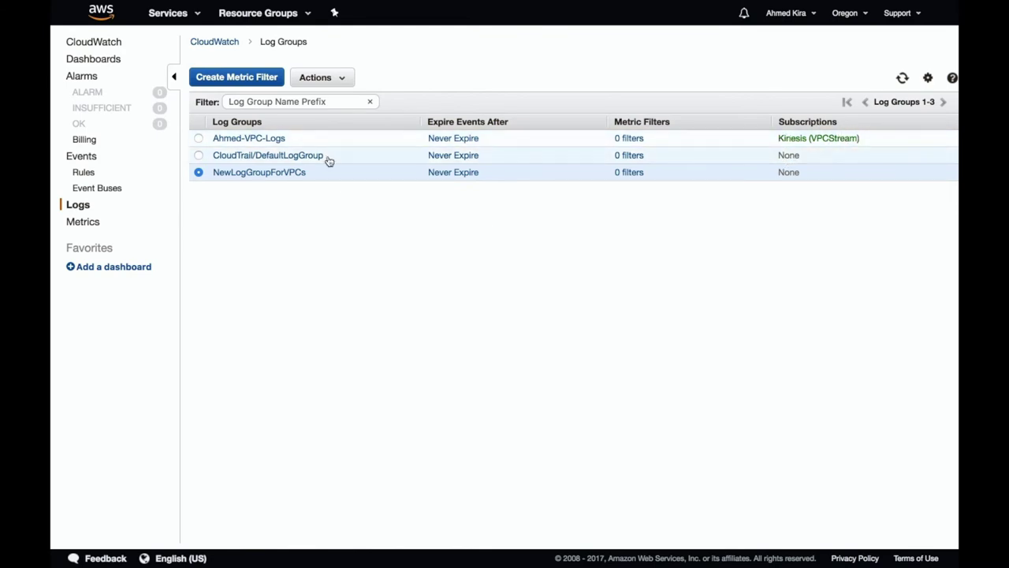
- Find the Kinesis service among the AWS services and open its dashboard
click(169, 13)
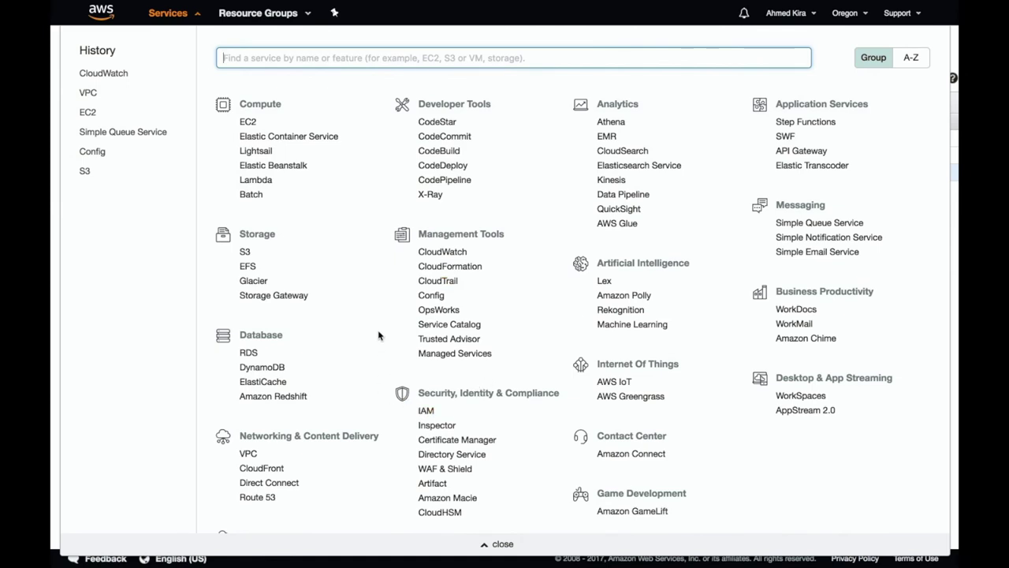
key(ctrl+f)
text(kine)
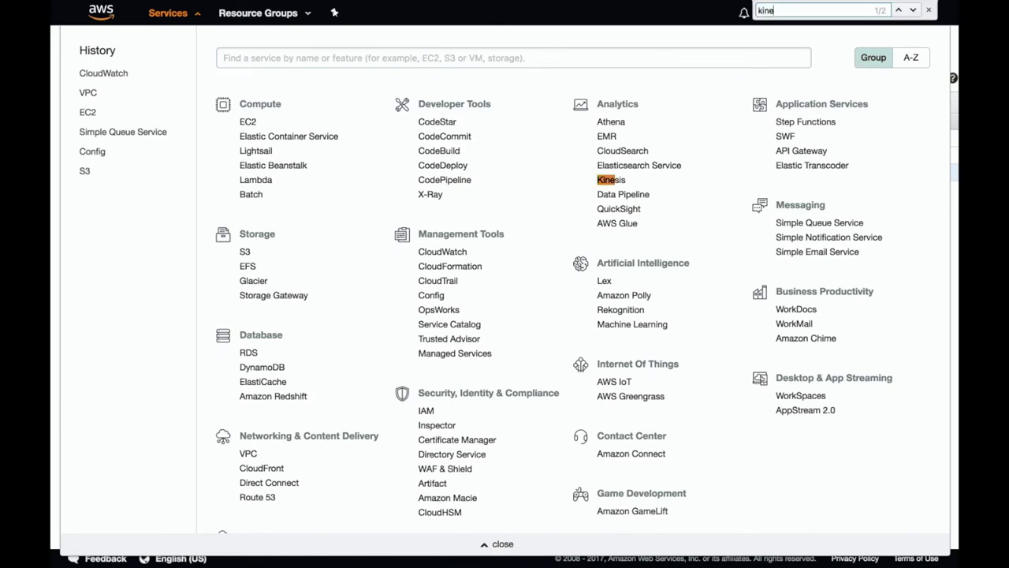
click(610, 181)
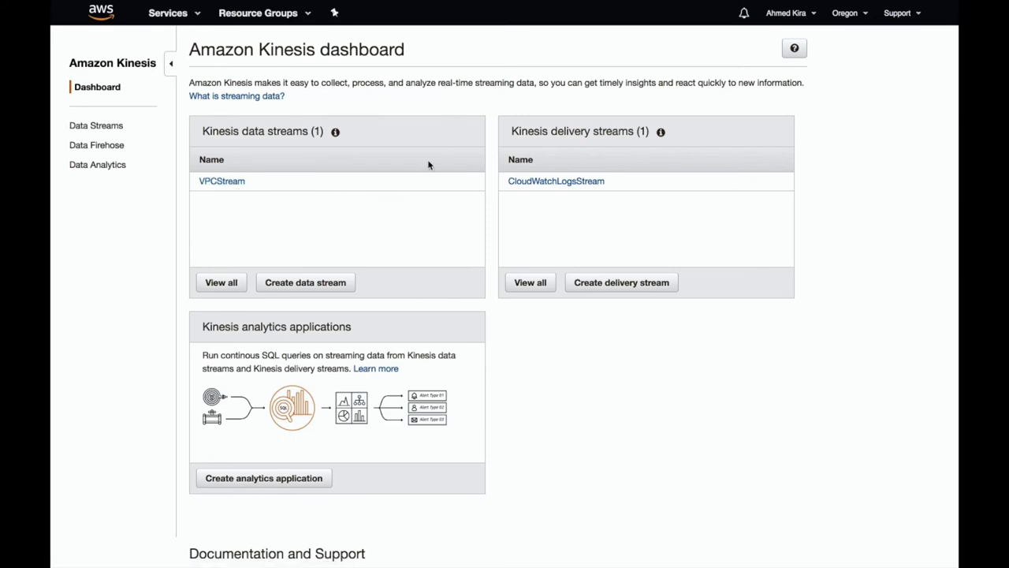
- Create a Kinesis data stream named temp-stream with 1 shard
click(293, 284)
scroll(519, 391, down, 1)
click(421, 304)
text(1)
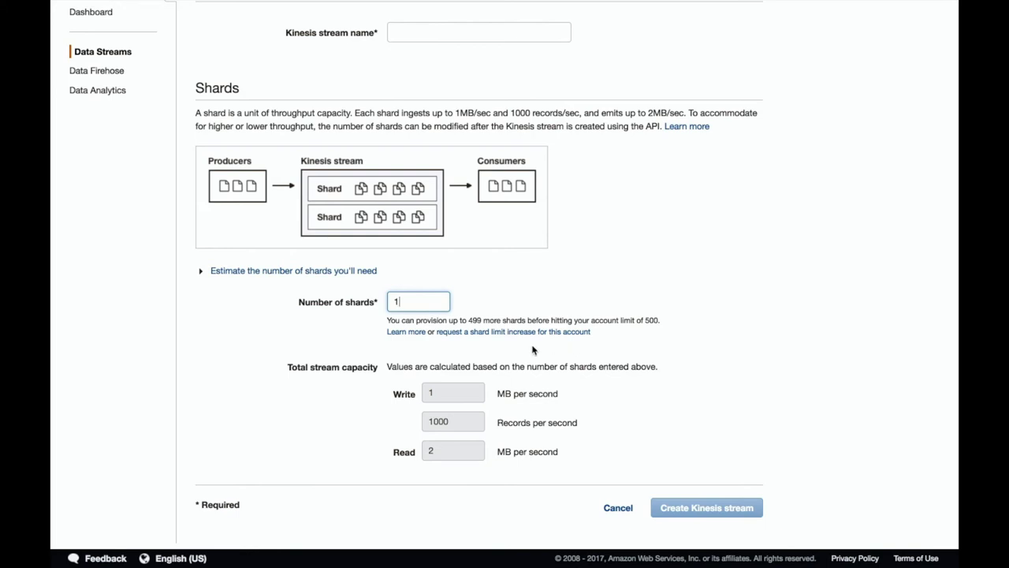
click(500, 30)
text(temp-stream)
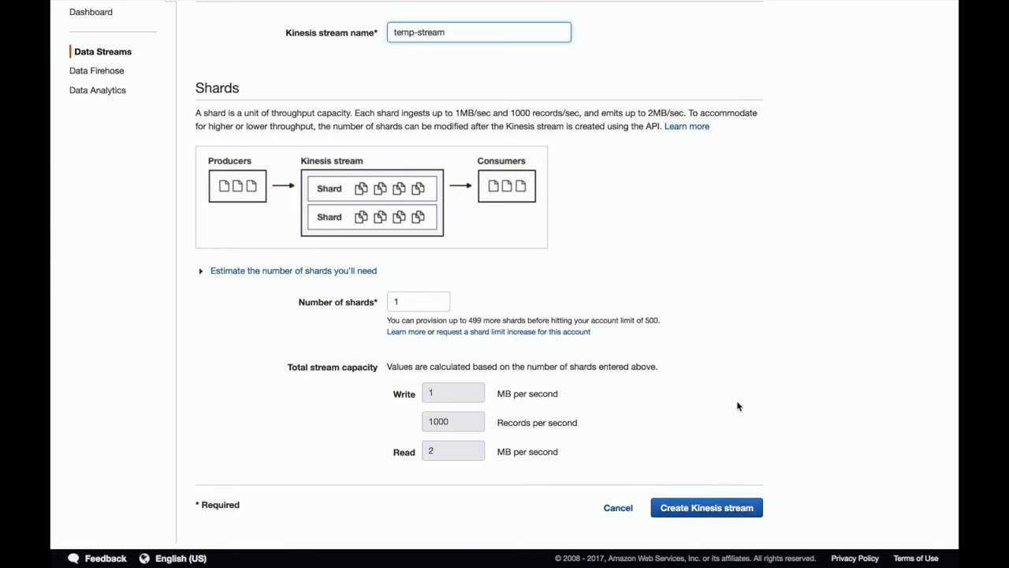
click(683, 509)
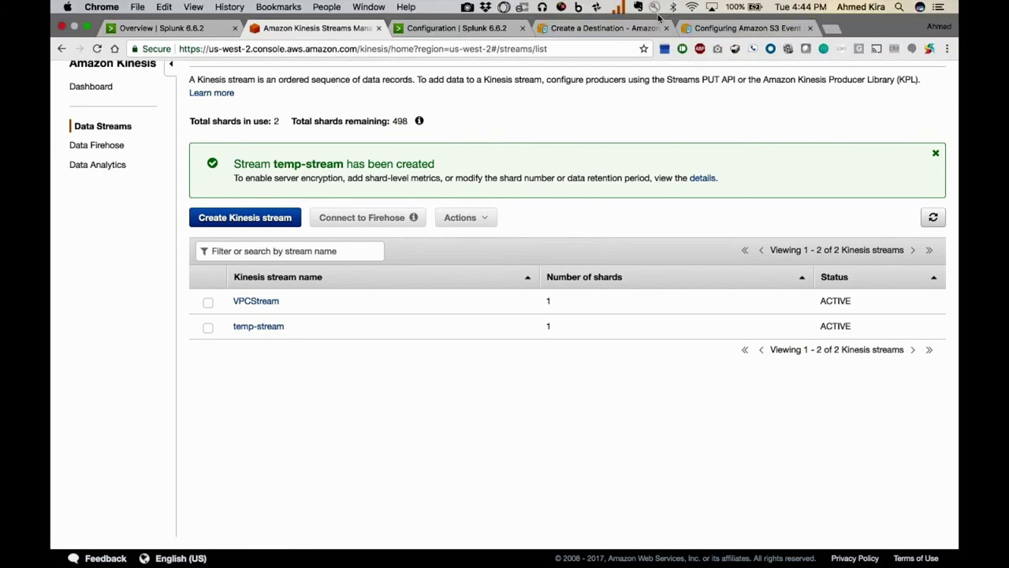
- Bring up the Create a Destination page of the CloudWatch Logs documentation and check its web address
click(590, 31)
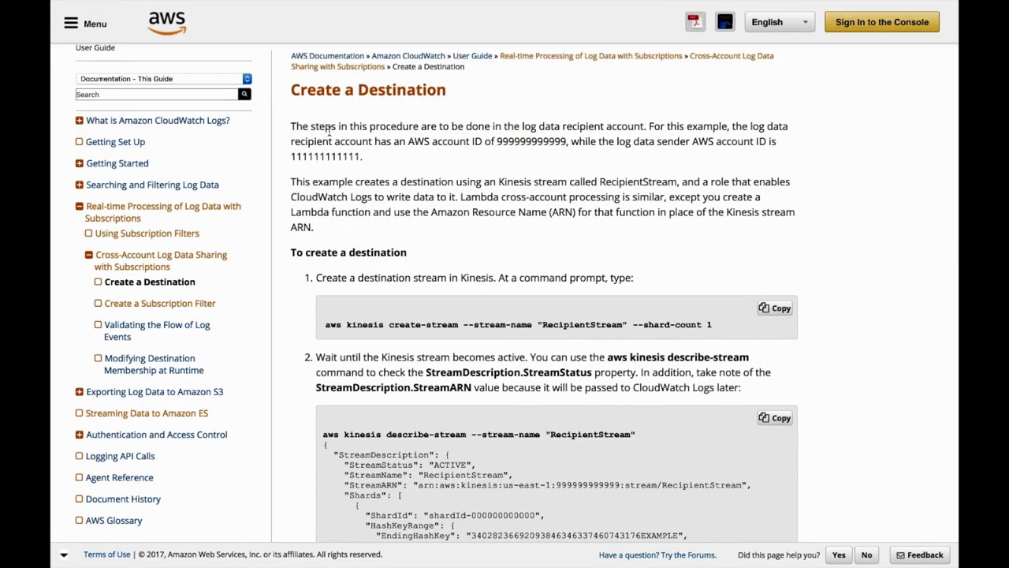
click(463, 47)
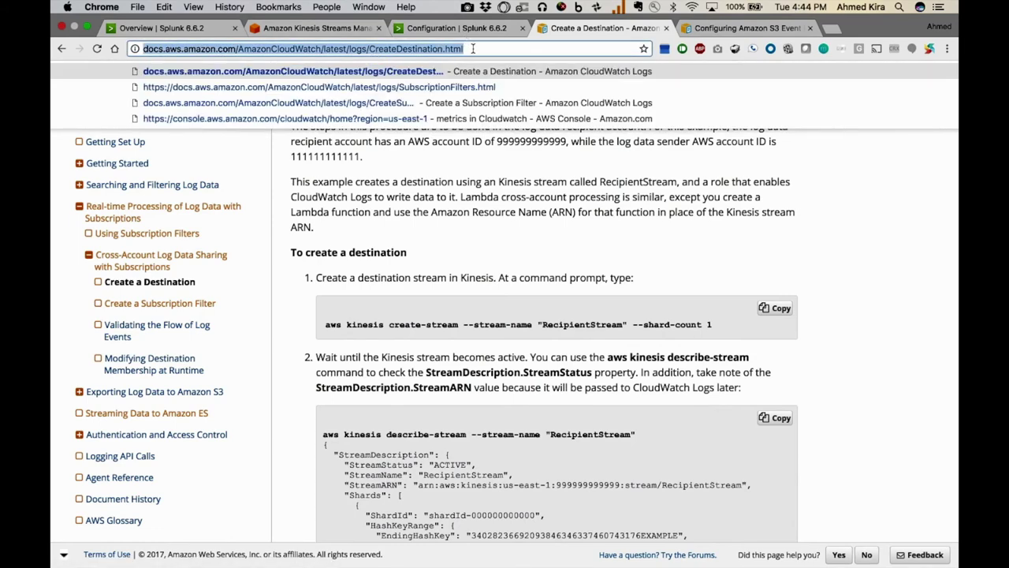
click(466, 185)
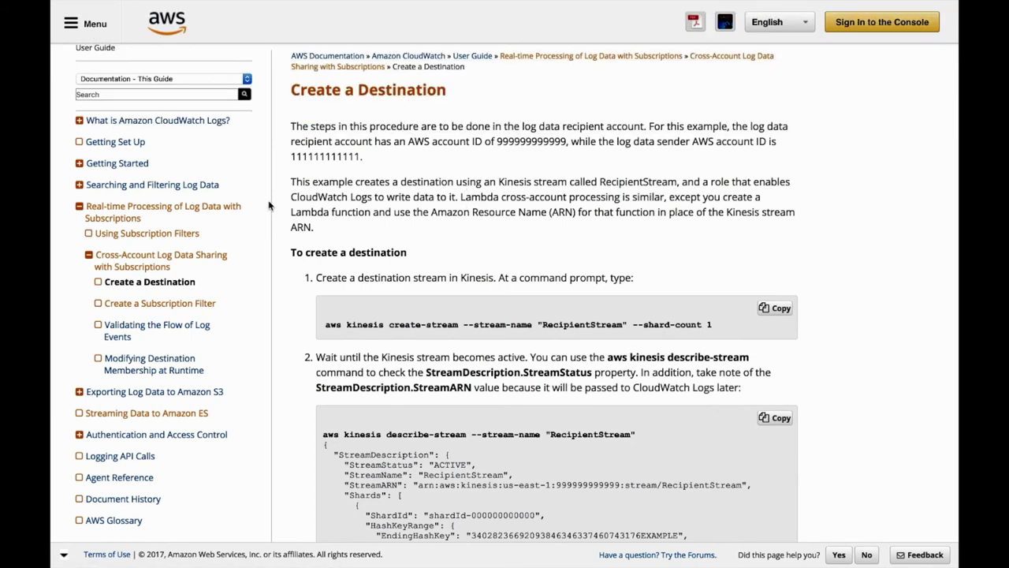
- Examine the documentation's steps for the TrustPolicyForCWL.json trust policy, the create-role command and the CloudWatch Logs permissions policy
scroll(285, 218, down, 5)
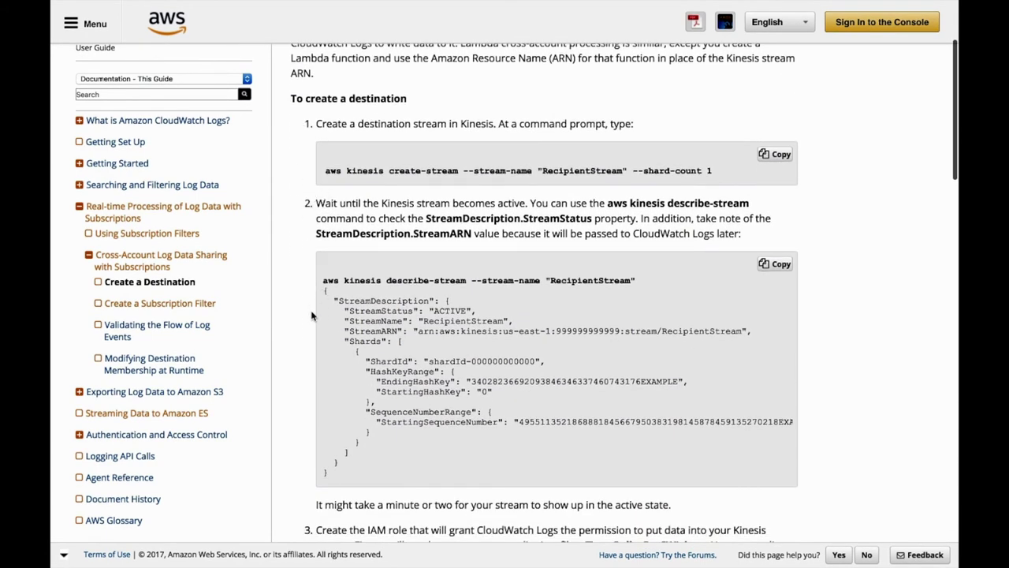
scroll(314, 317, down, 10)
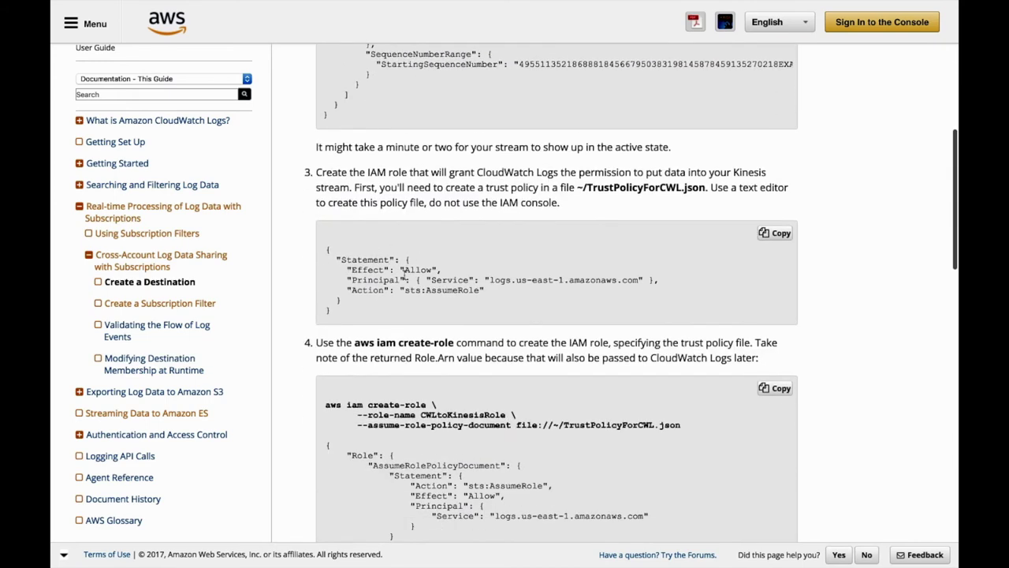
drag(706, 187, 579, 188)
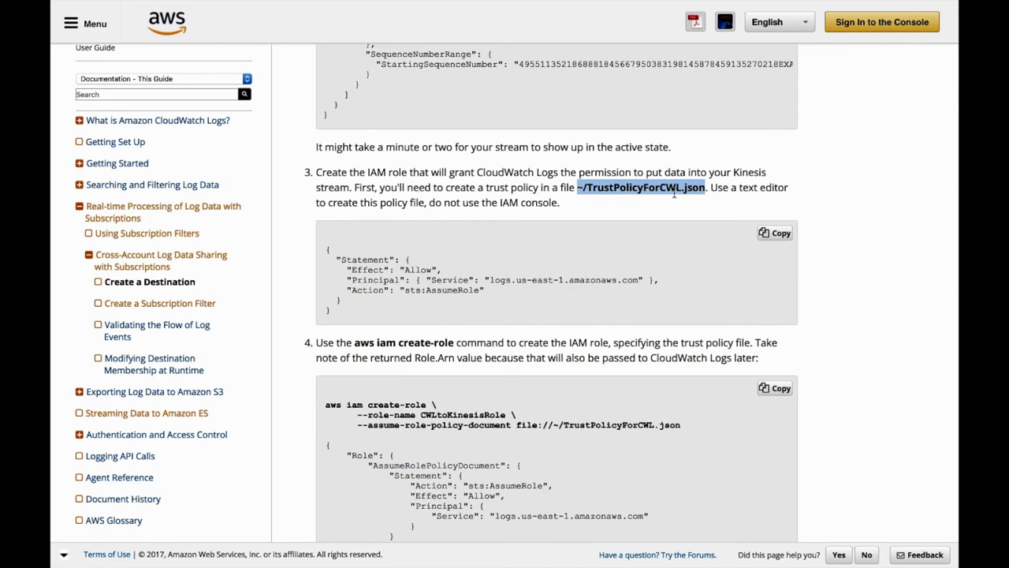
scroll(513, 257, down, 4)
drag(517, 277, 680, 285)
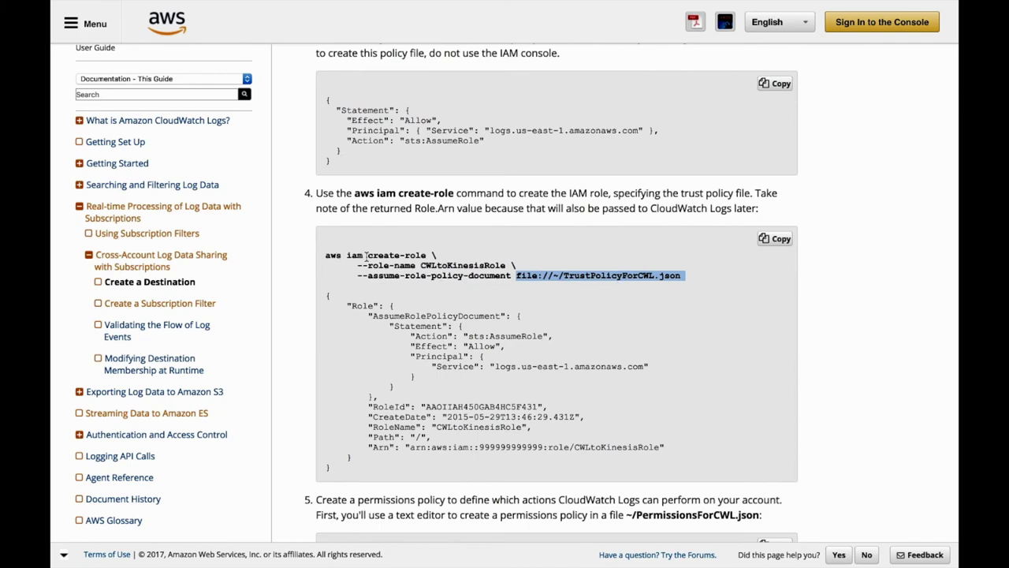
scroll(312, 351, down, 7)
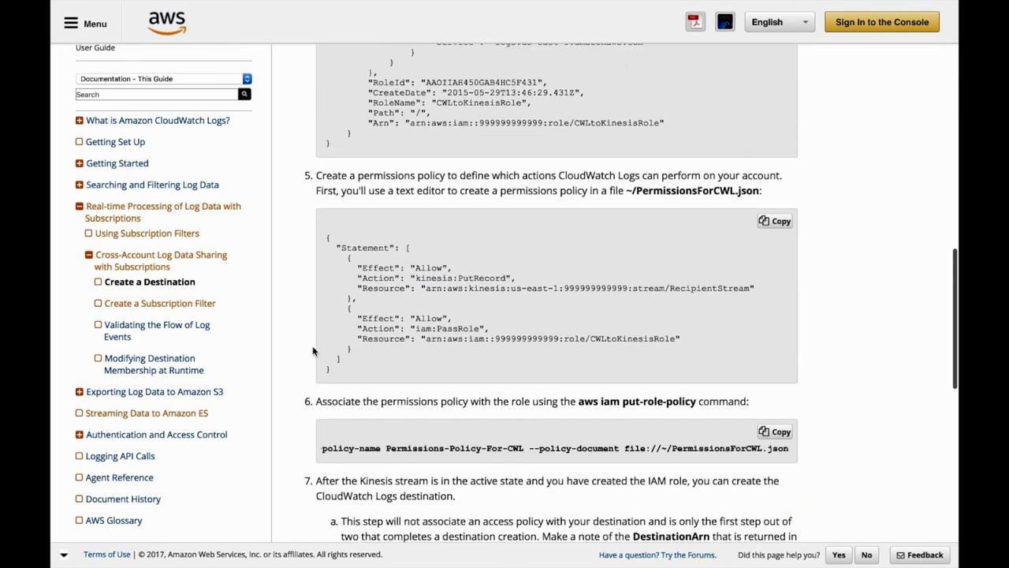
- Examine the kinesis:PutRecord action in the PermissionsForCWL.json policy and the put-role-policy command that associates it with the role
scroll(312, 351, down, 2)
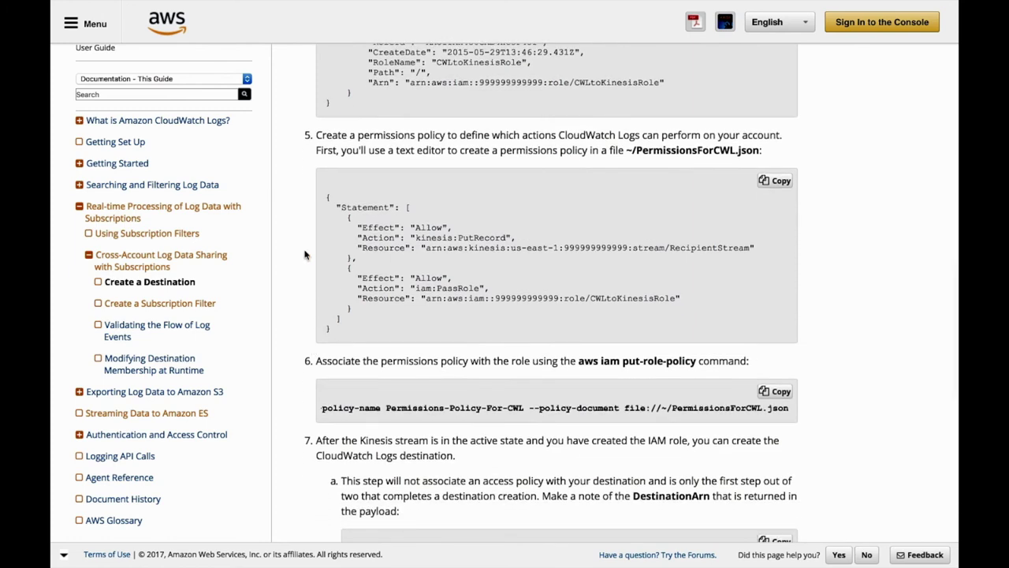
drag(415, 238, 503, 239)
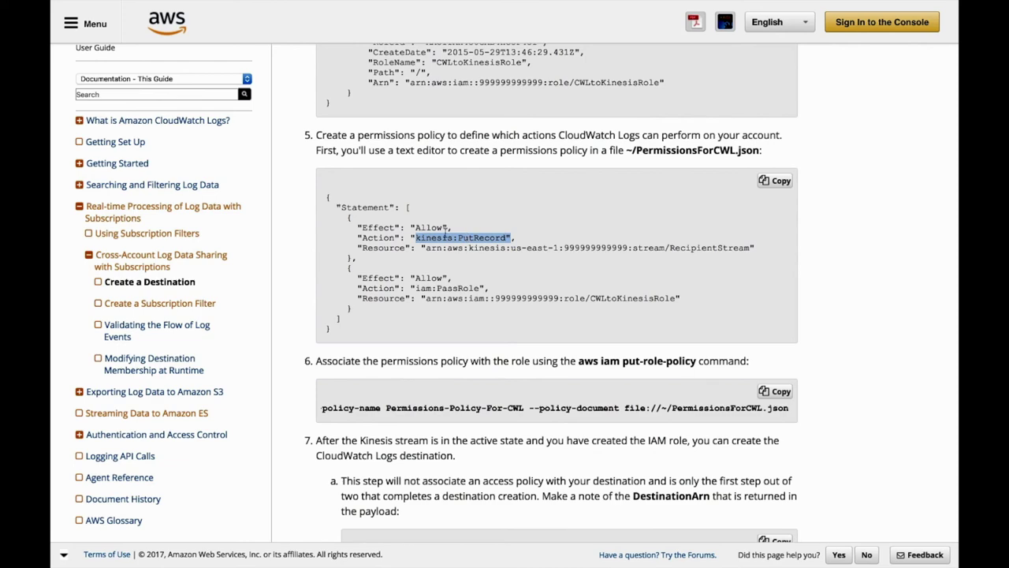
click(295, 303)
scroll(295, 303, down, 7)
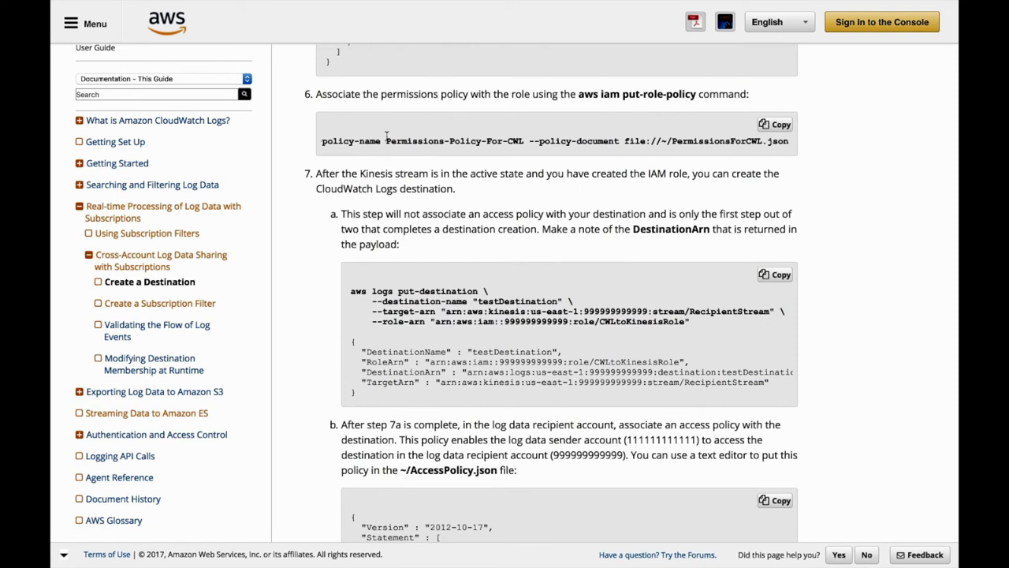
scroll(398, 140, left, 2)
scroll(298, 251, down, 3)
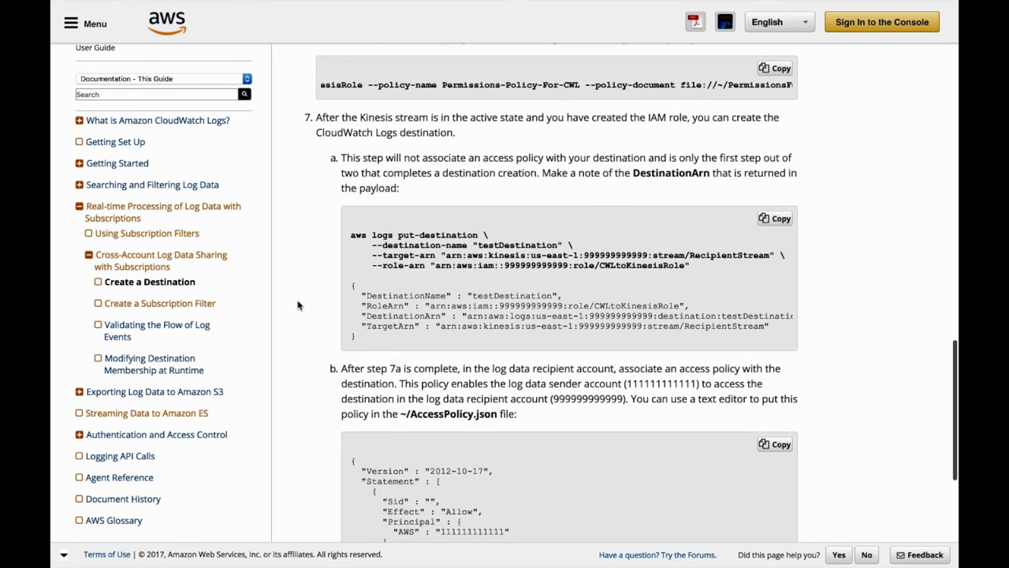
- Examine the put-destination command, the AccessPolicy.json policy and the put-destination-policy command, and return to the earlier Kinesis stream steps
scroll(298, 305, down, 2)
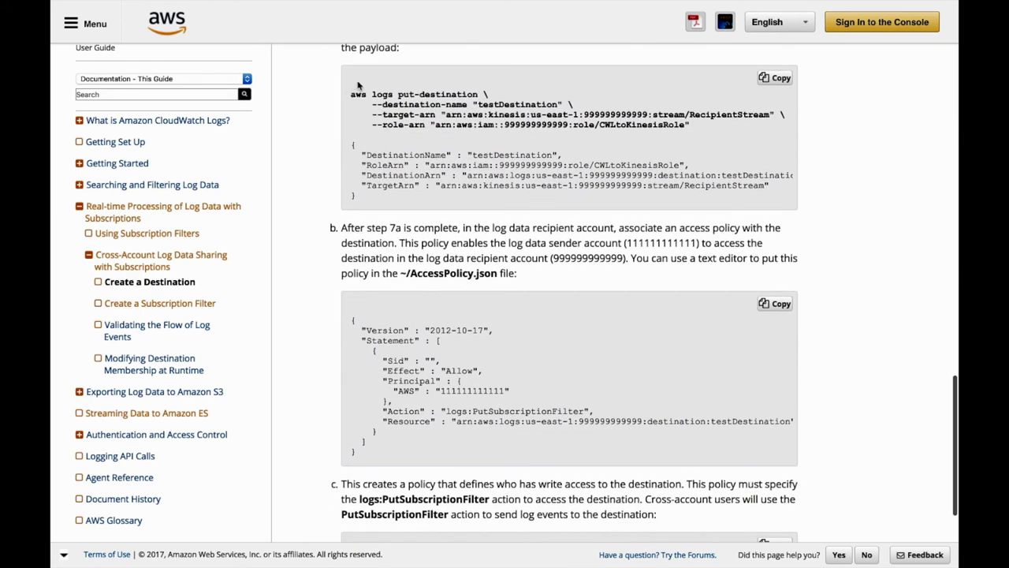
drag(352, 94, 489, 95)
drag(559, 103, 782, 132)
click(296, 385)
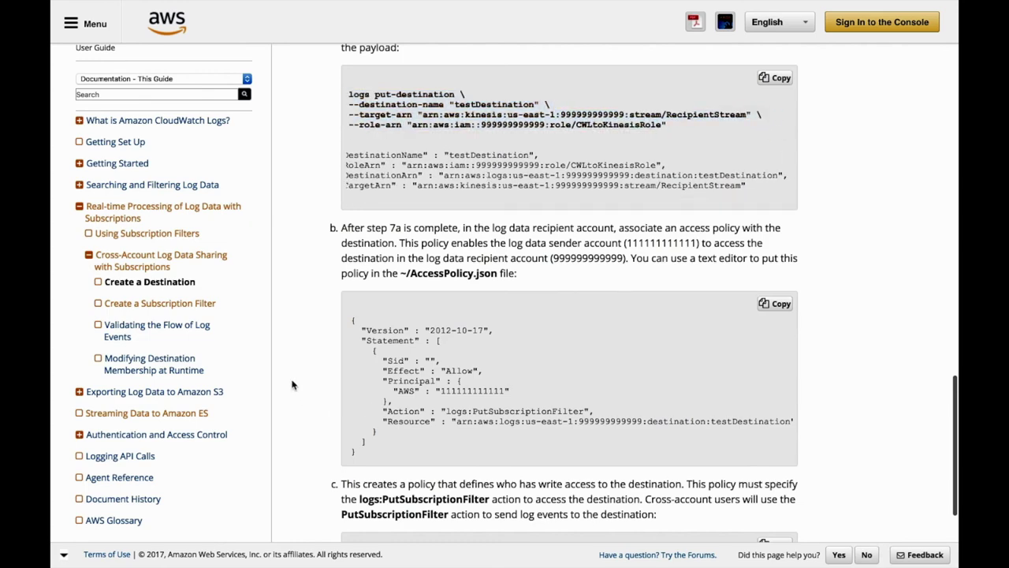
scroll(296, 385, down, 2)
drag(351, 395, 599, 421)
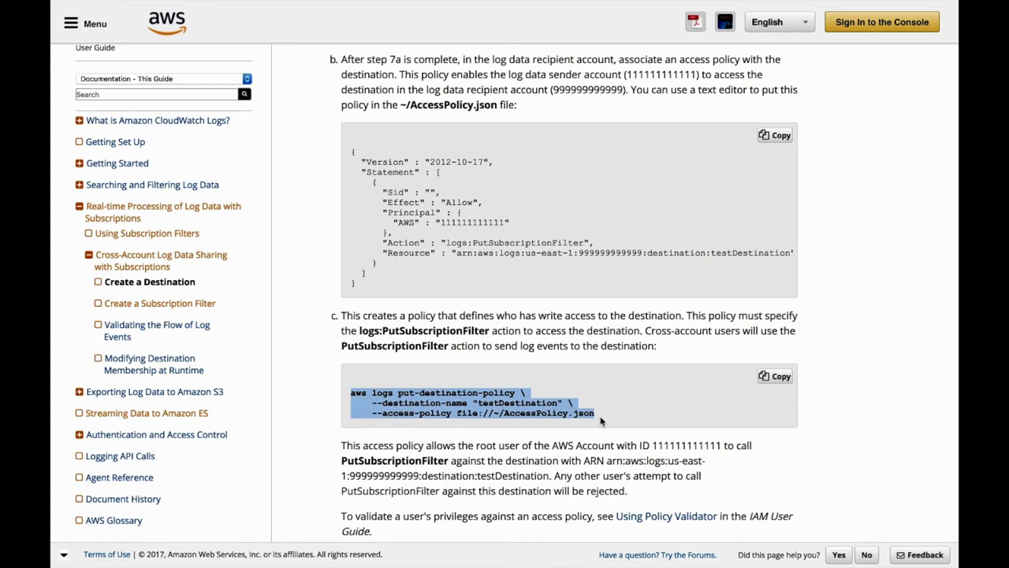
click(299, 352)
scroll(299, 351, up, 4)
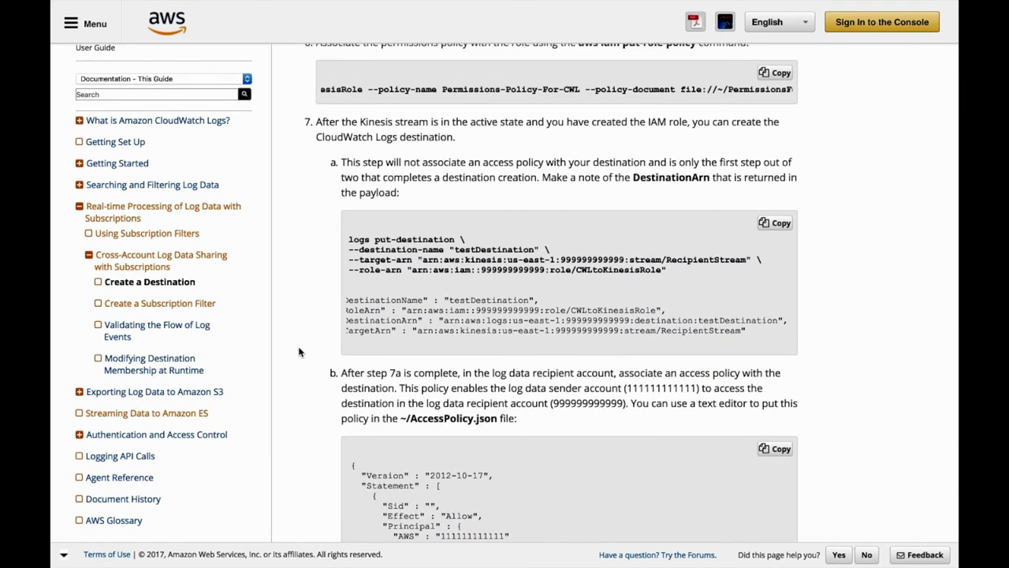
scroll(299, 351, up, 8)
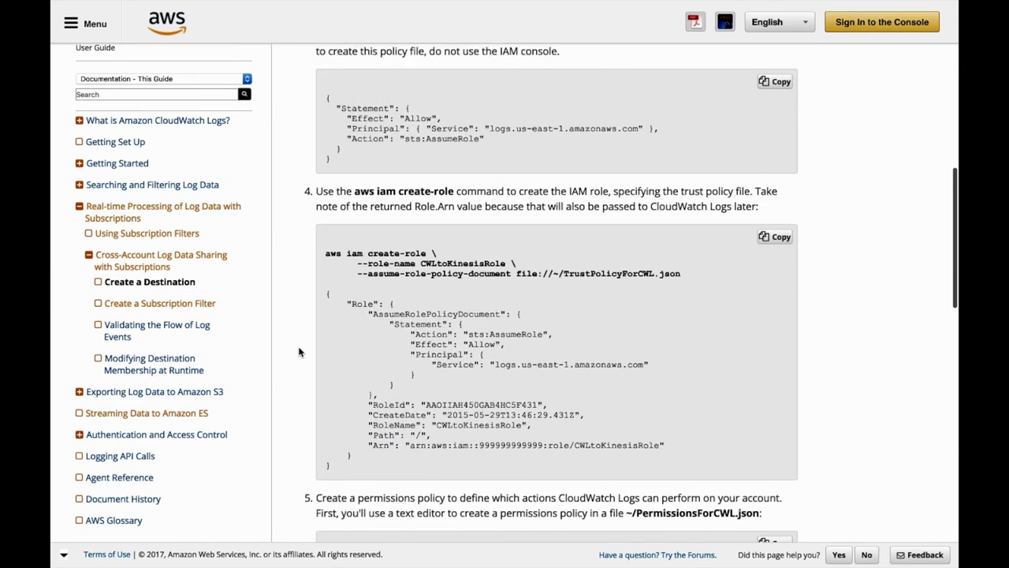
scroll(299, 351, up, 5)
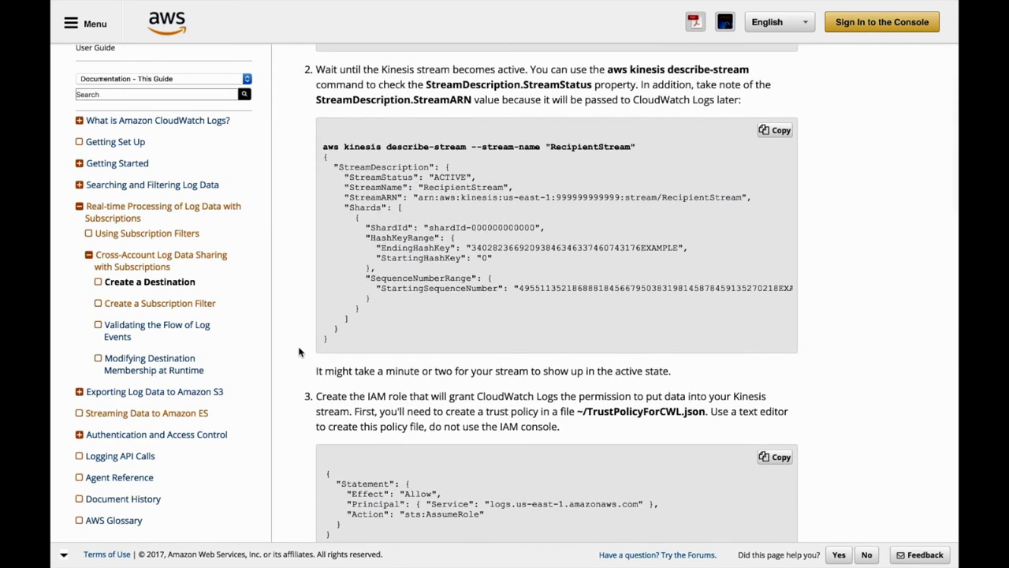
scroll(299, 351, up, 3)
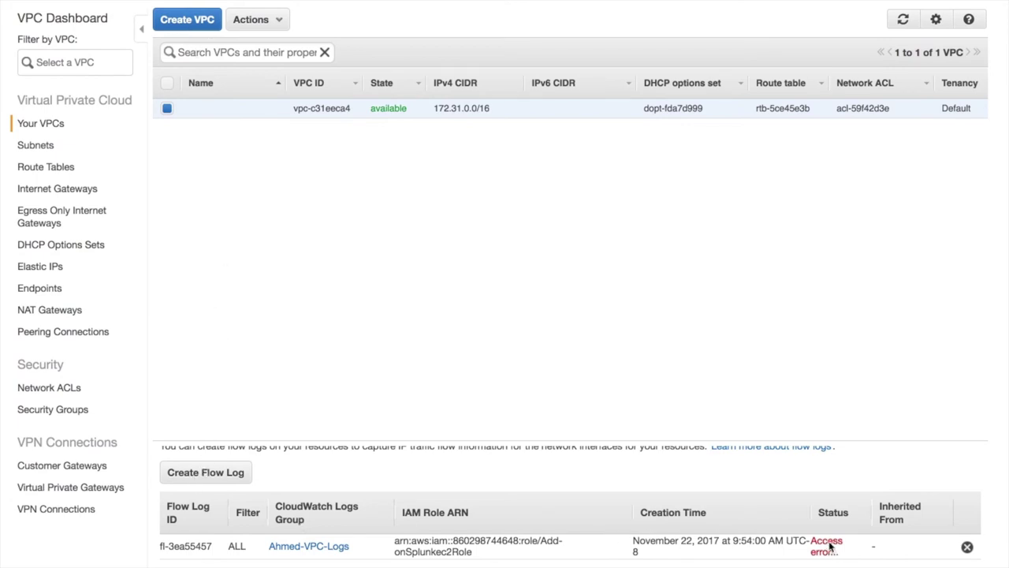
- Delete the VPC's flow log that uses the Add-onSplunkec2Role role in the VPC console
mouse_move(826, 552)
drag(541, 544, 531, 558)
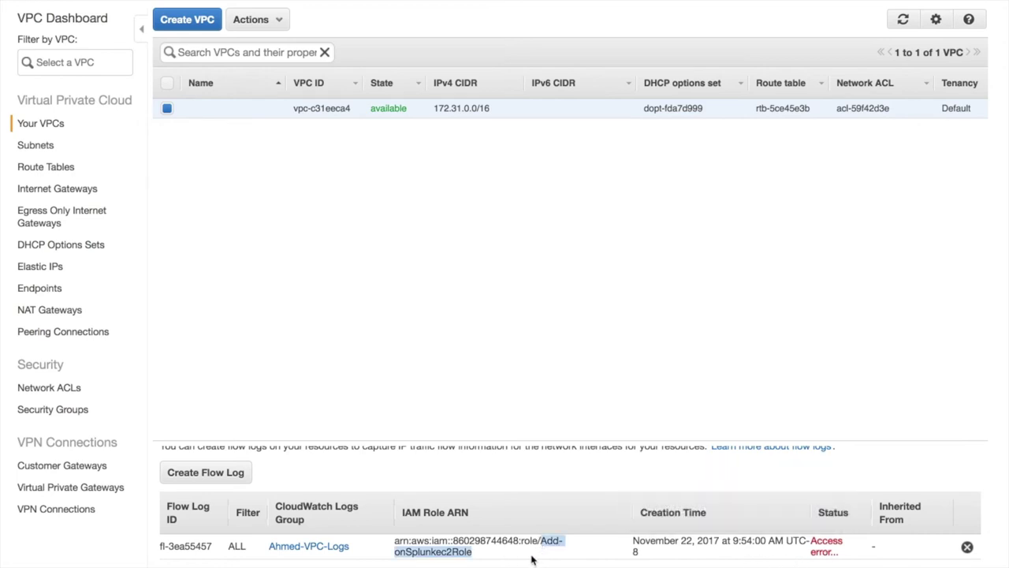
click(967, 546)
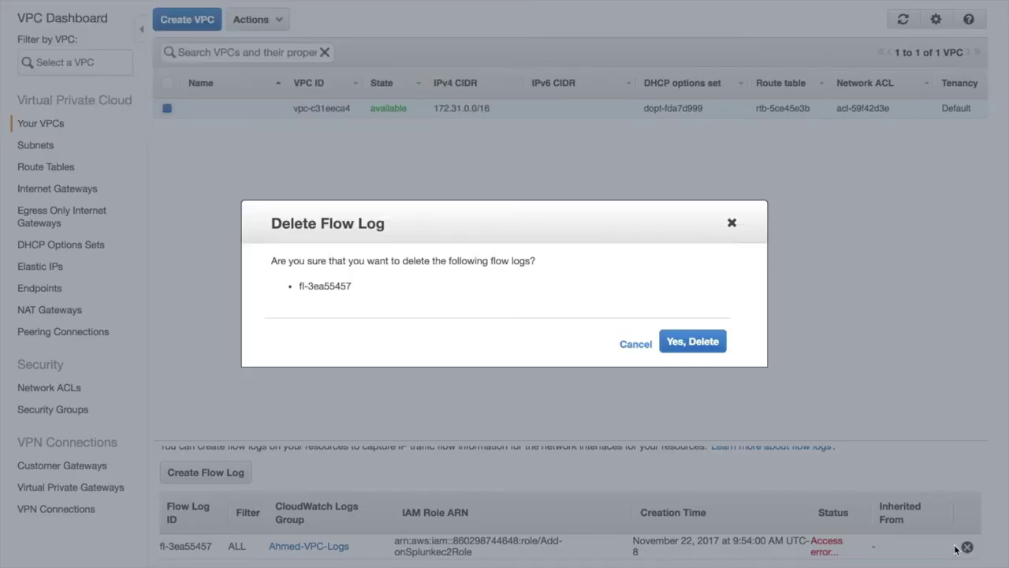
click(694, 343)
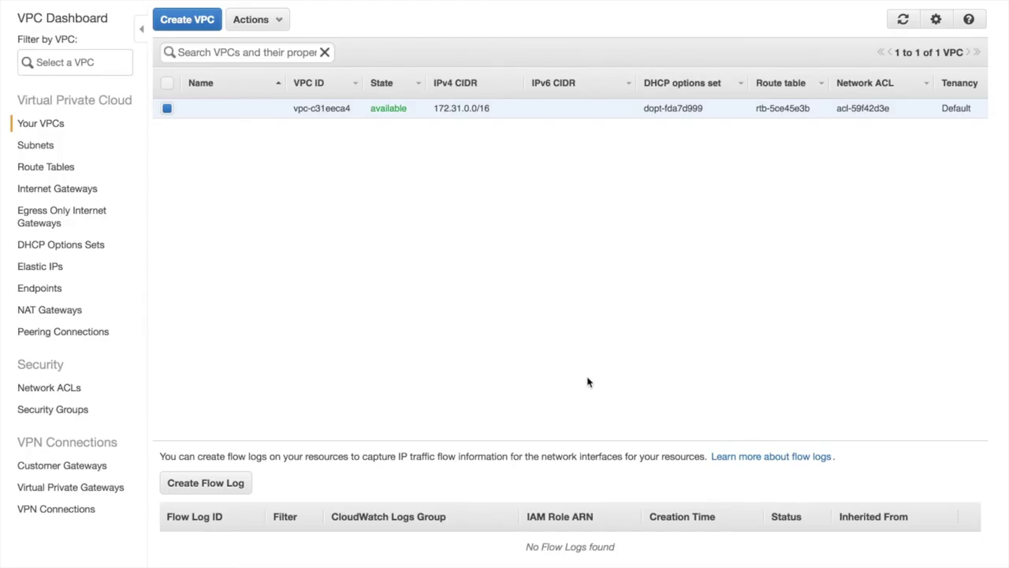
- Start a new flow log for the VPC and review the flowlogsRole policy document in its permissions setup
click(221, 488)
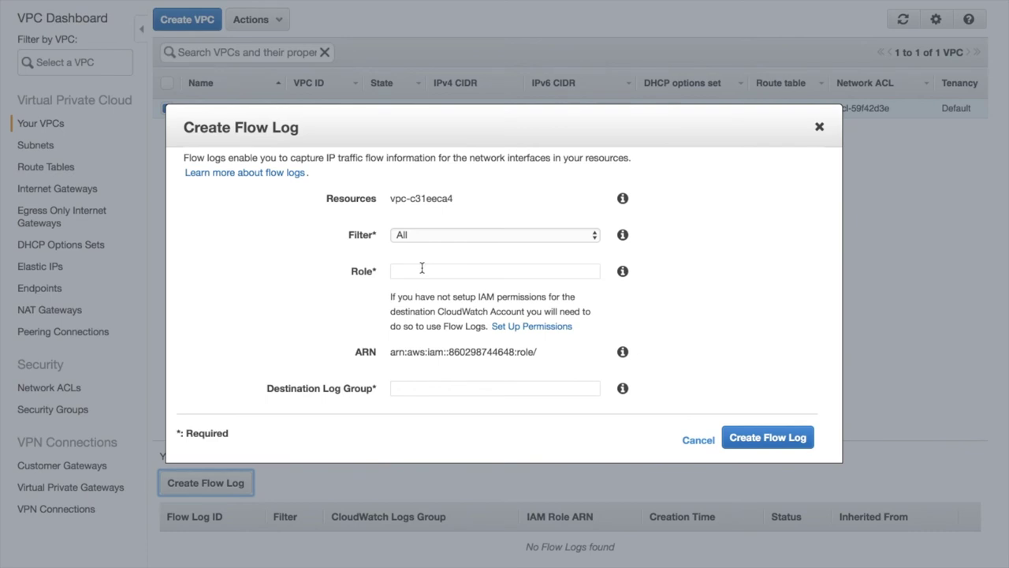
click(512, 328)
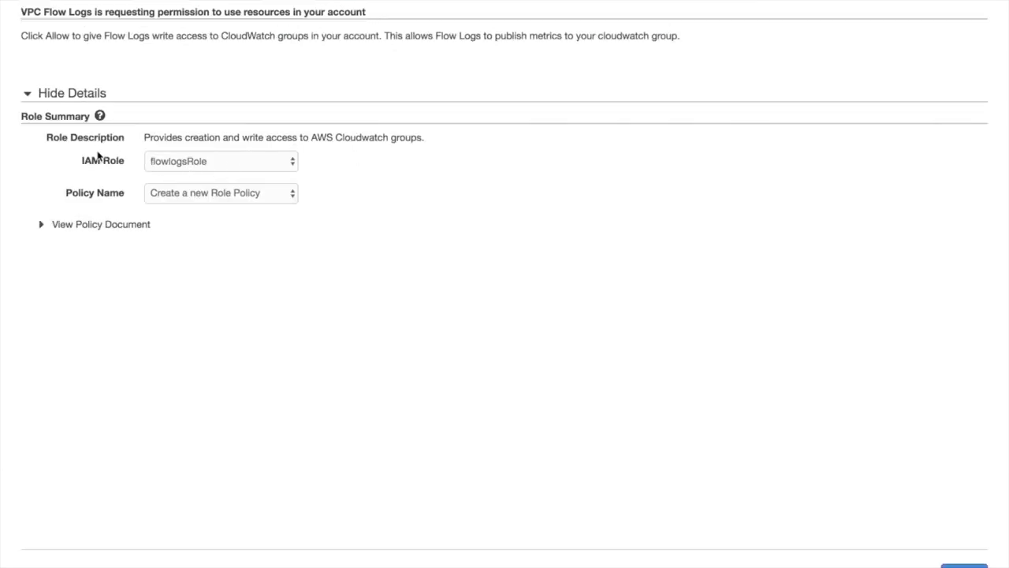
click(198, 200)
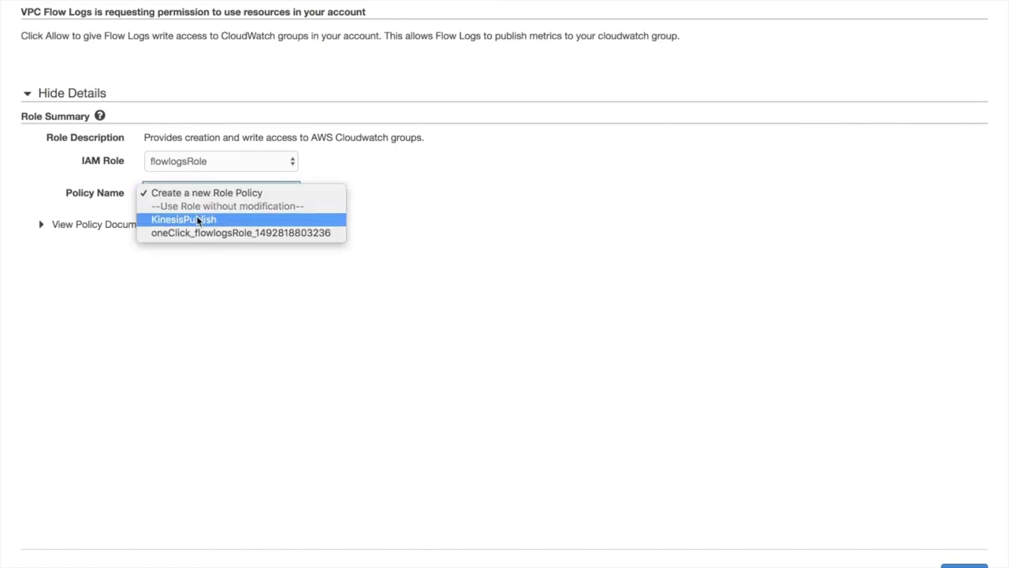
click(117, 230)
click(45, 228)
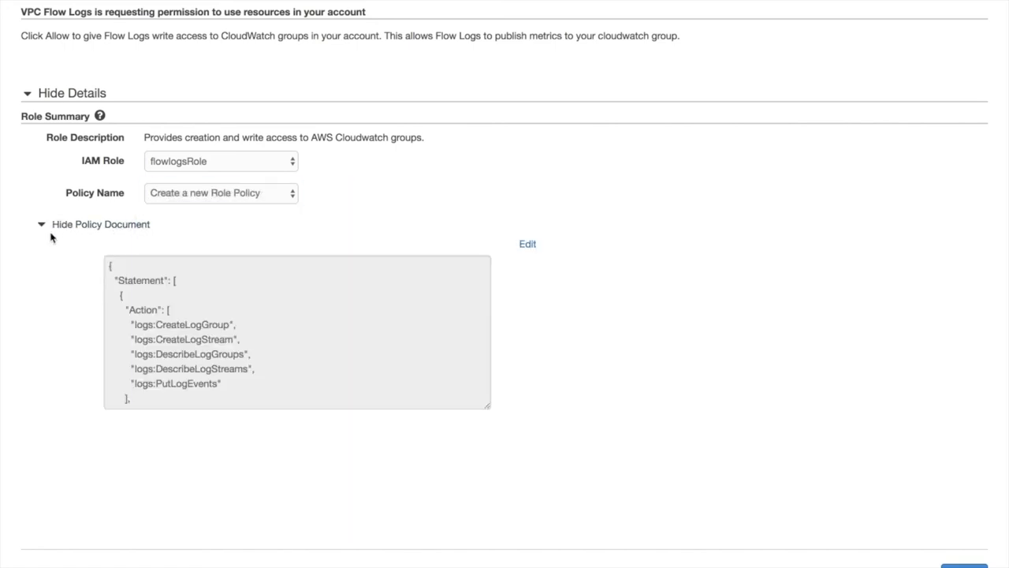
drag(109, 265, 362, 349)
scroll(200, 355, up, 2)
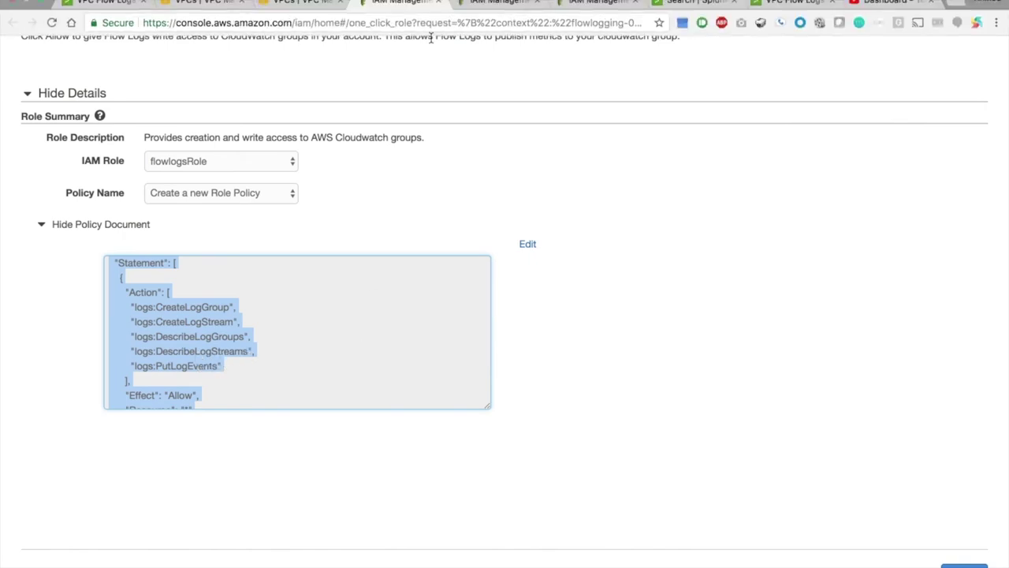
- Back in the VPC console, create the flow log with the role flowlogsRole and the existing VPC logs group as destination
click(354, 7)
click(446, 273)
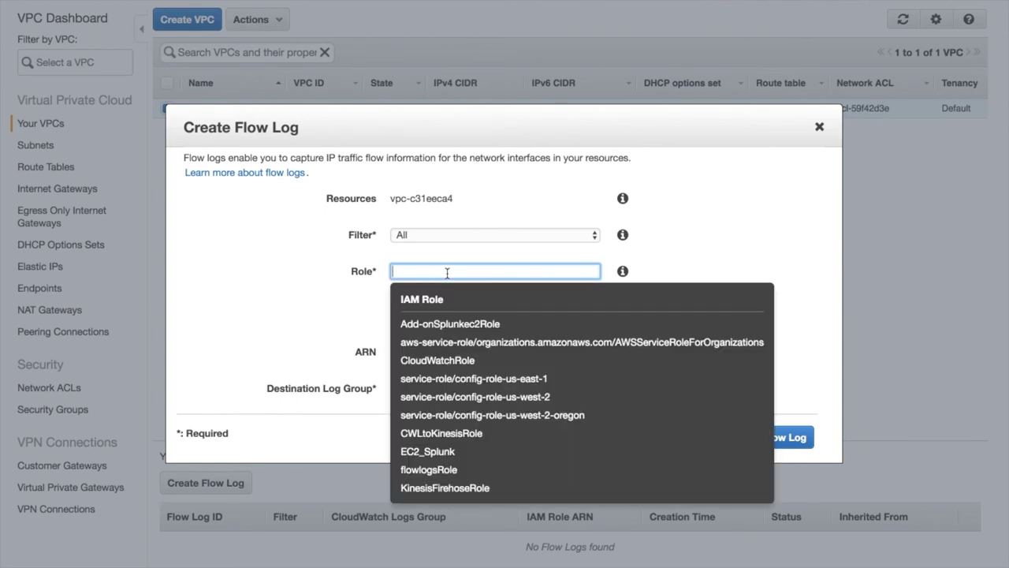
click(426, 470)
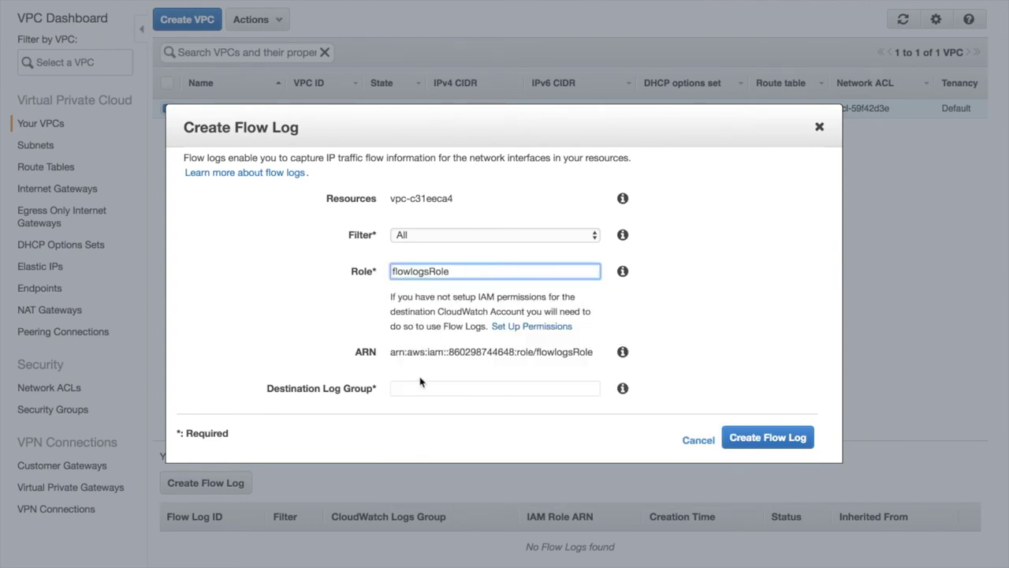
click(431, 386)
click(433, 445)
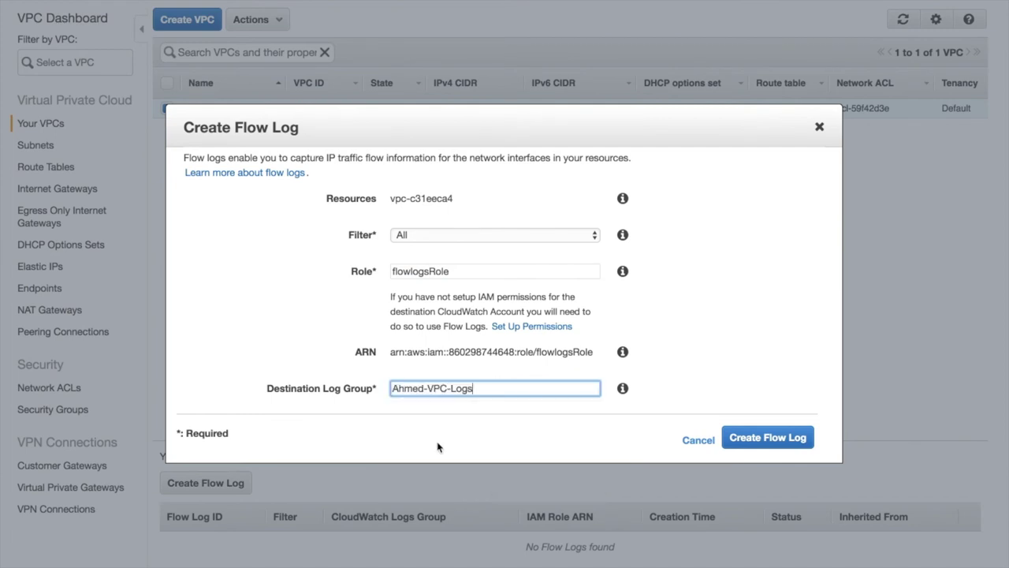
click(764, 446)
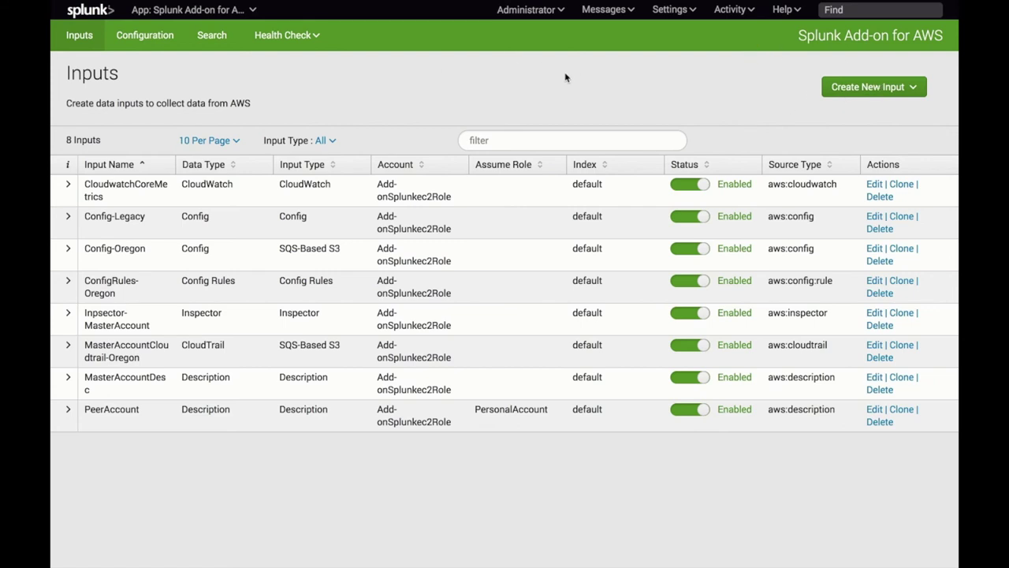
- In the Splunk Add-on for AWS, start a VPC Flow Logs input of type Kinesis named vpcs with the Add-onSplunkec2Role account
click(859, 93)
mouse_move(856, 349)
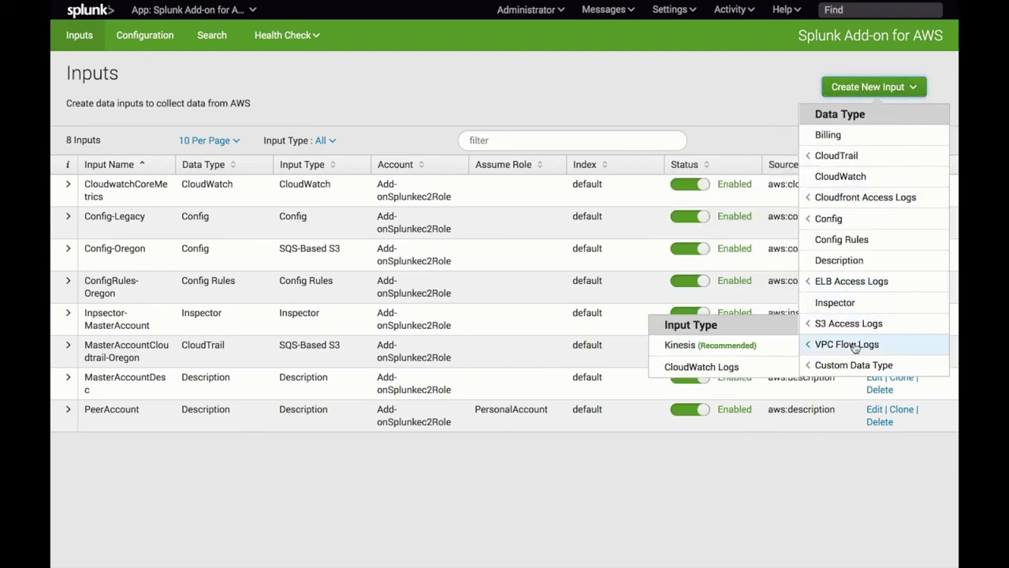
click(697, 347)
click(580, 152)
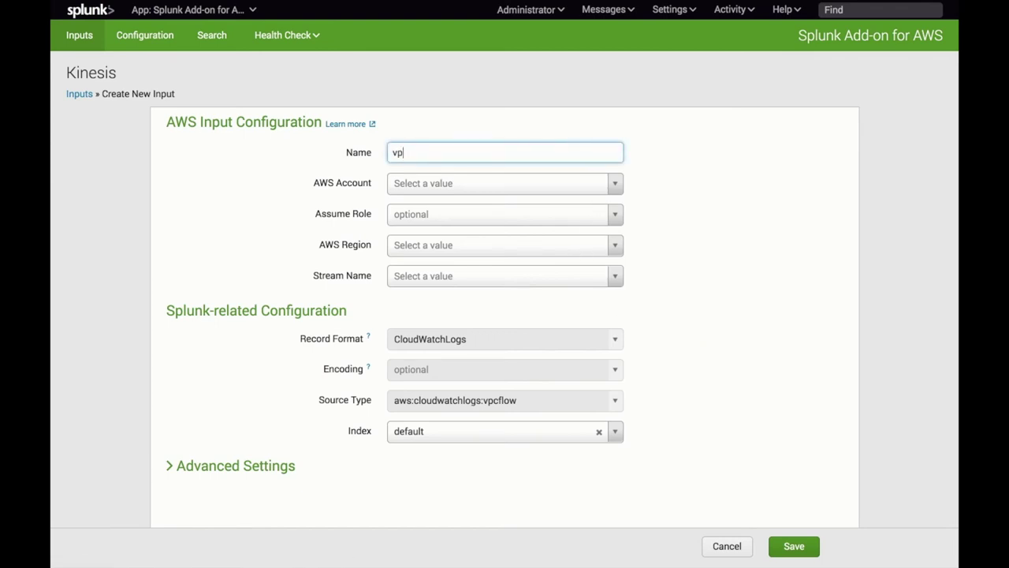
click(577, 189)
click(526, 228)
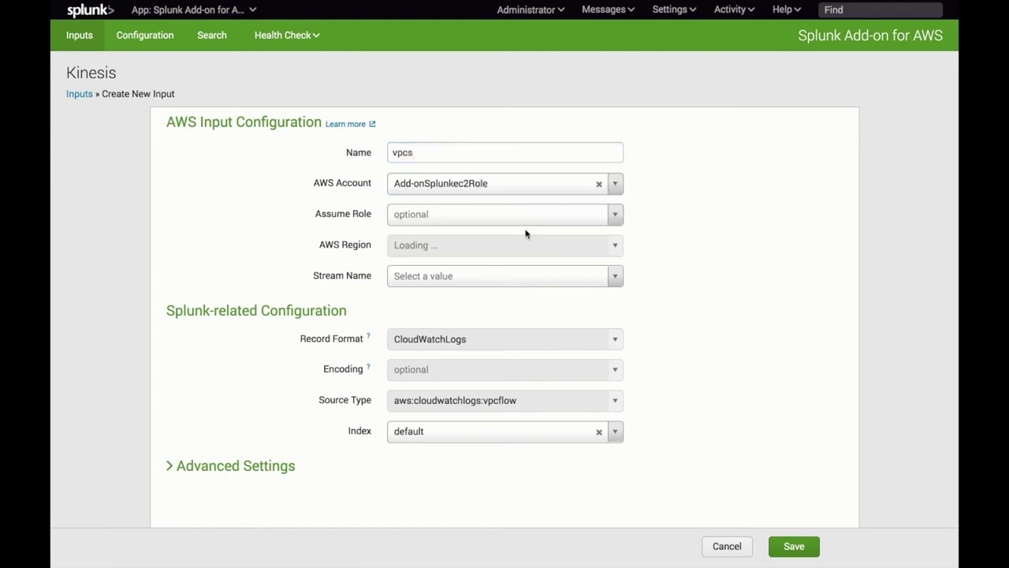
- Set the Kinesis input's region to US West (Oregon) and its stream to VPCStream, and save the input
click(615, 247)
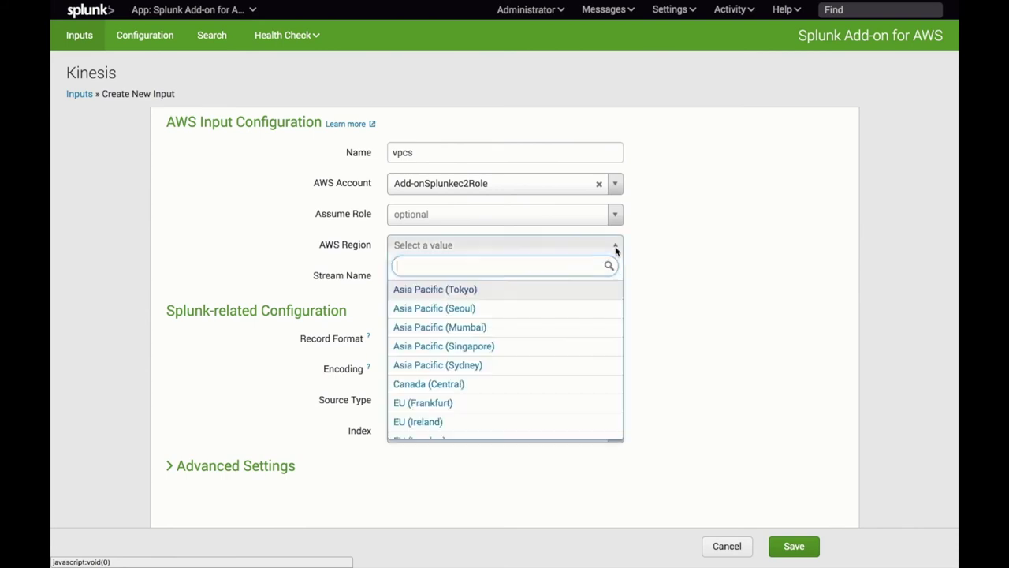
scroll(503, 363, down, 3)
click(449, 428)
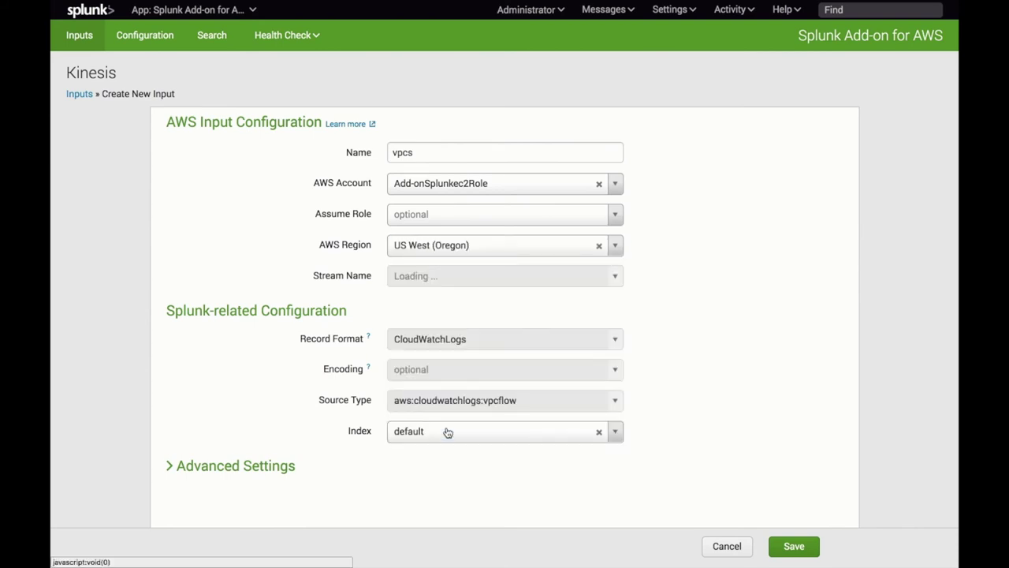
click(615, 276)
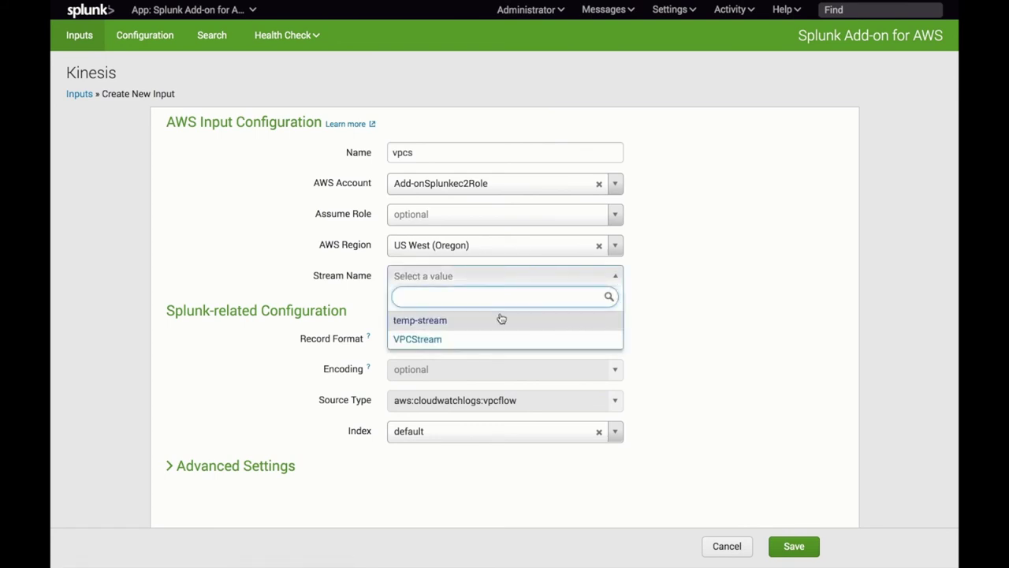
click(415, 341)
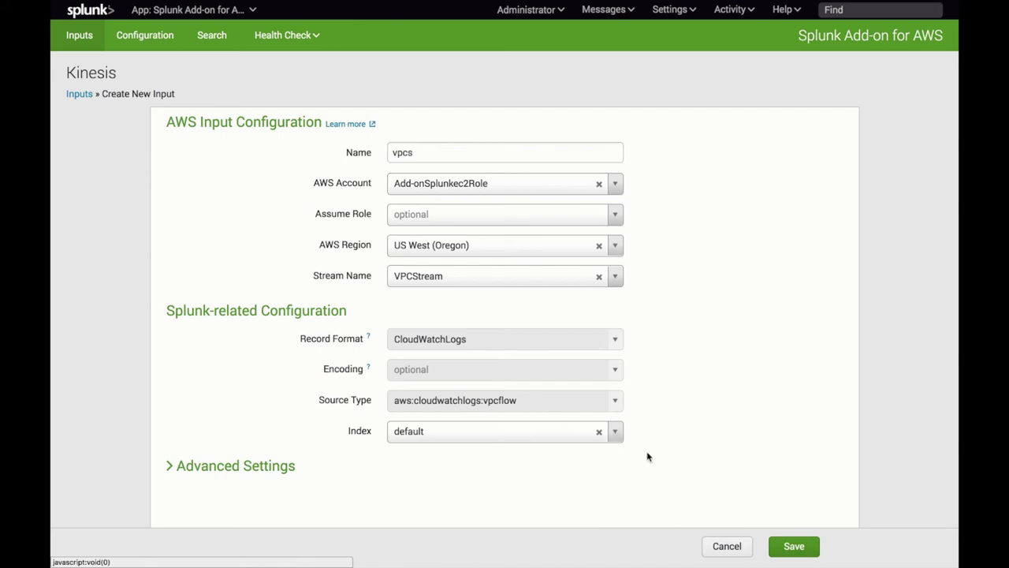
click(789, 545)
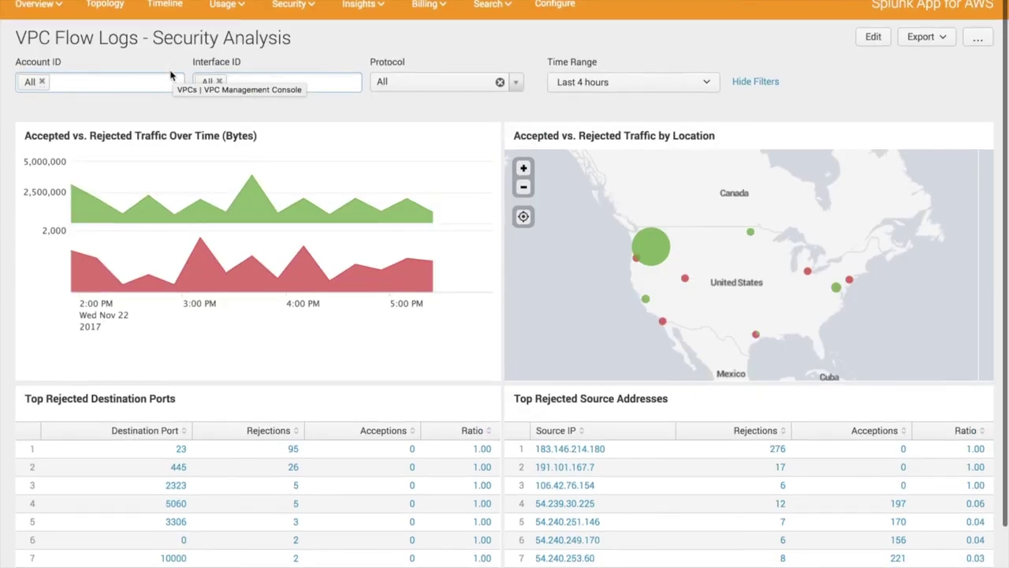
- Examine the traffic chart, location map and top rejected ports and addresses on the VPC Flow Logs - Security Analysis dashboard
click(302, 6)
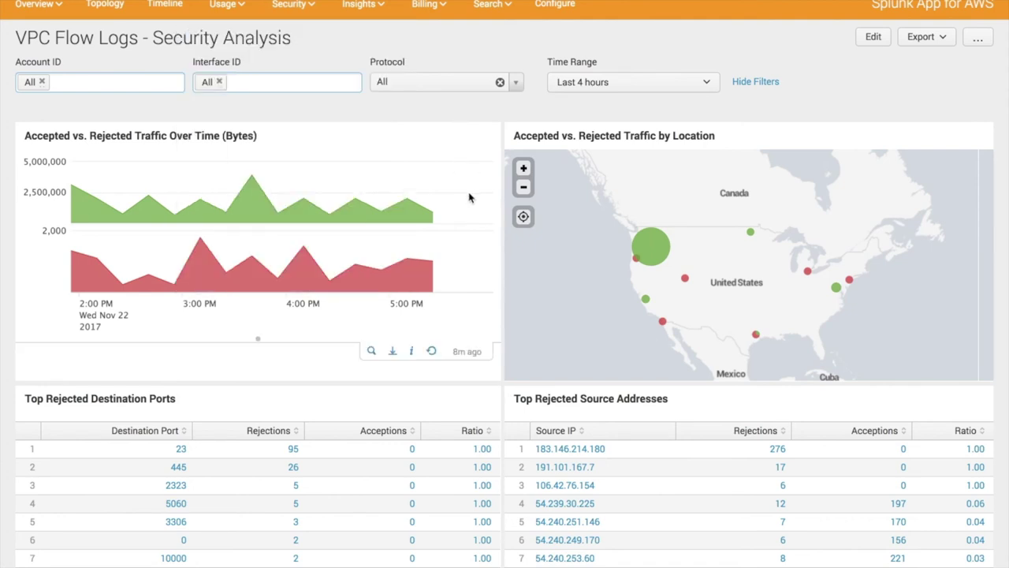
scroll(468, 232, down, 2)
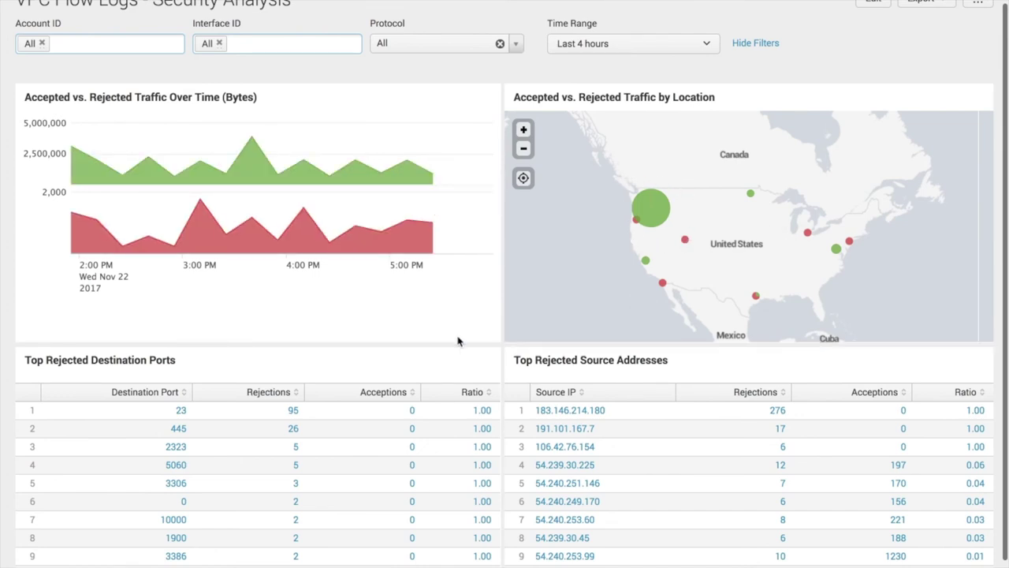
scroll(458, 340, down, 2)
scroll(643, 219, up, 1)
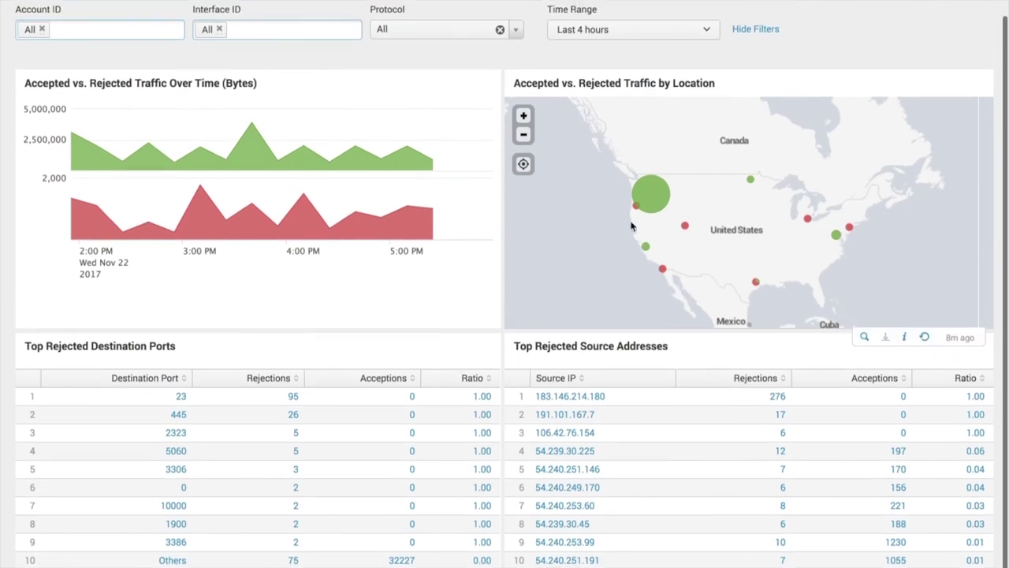
scroll(578, 106, up, 3)
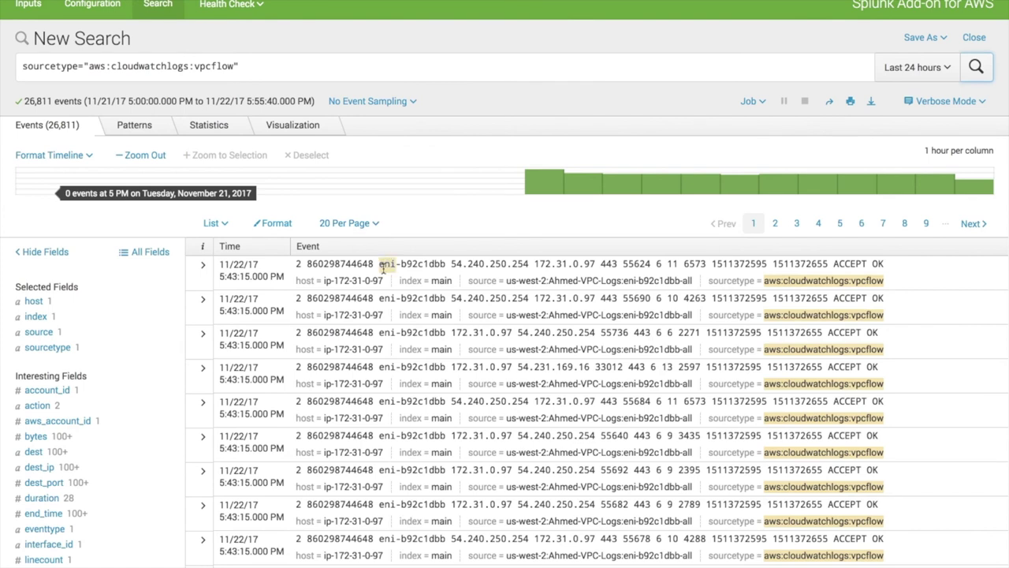
- Select the sourcetype="aws:cloudwatchlogs:vpcflow" query in the search bar
click(265, 72)
drag(265, 72, 29, 68)
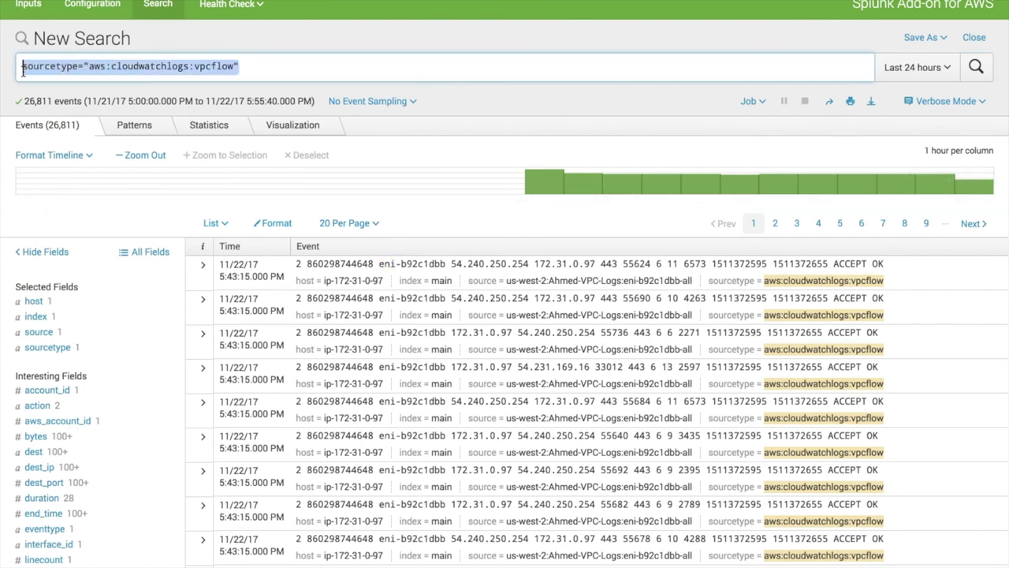
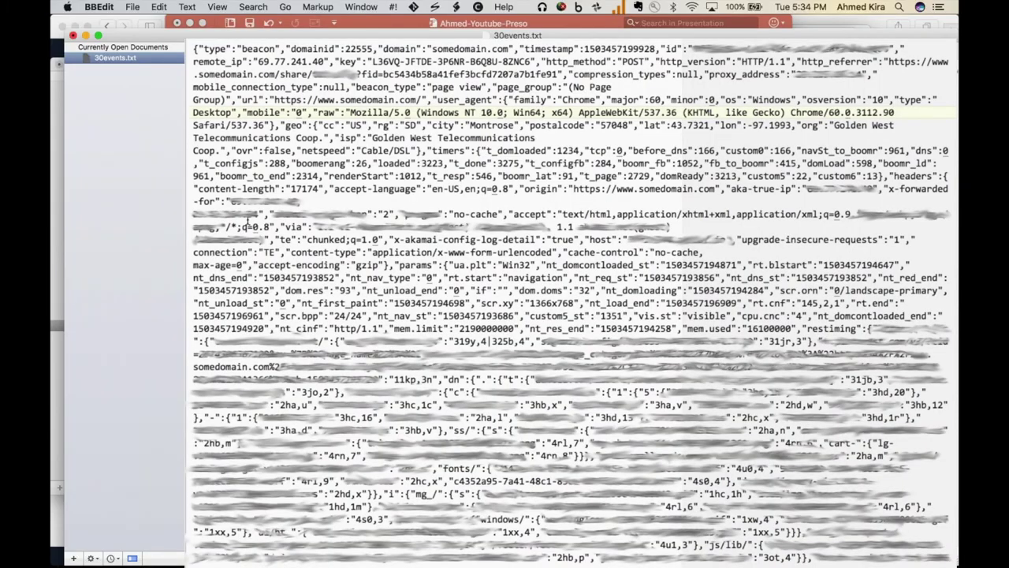
- In the browser, go from the S3 bucket to Splunk's app management and review the add-new-app form filled in for CustomS3Files
key(super+Tab)
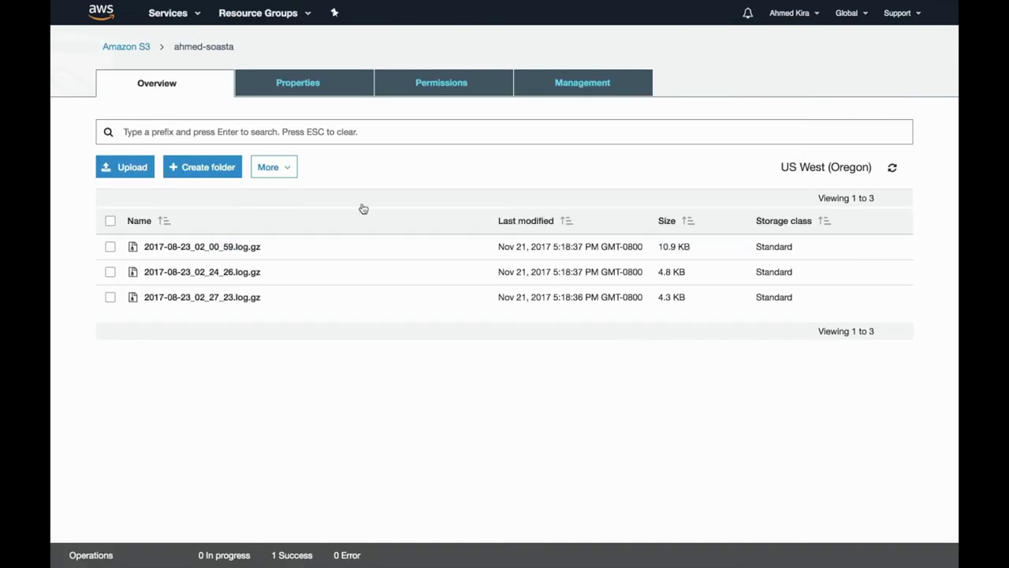
mouse_move(347, 4)
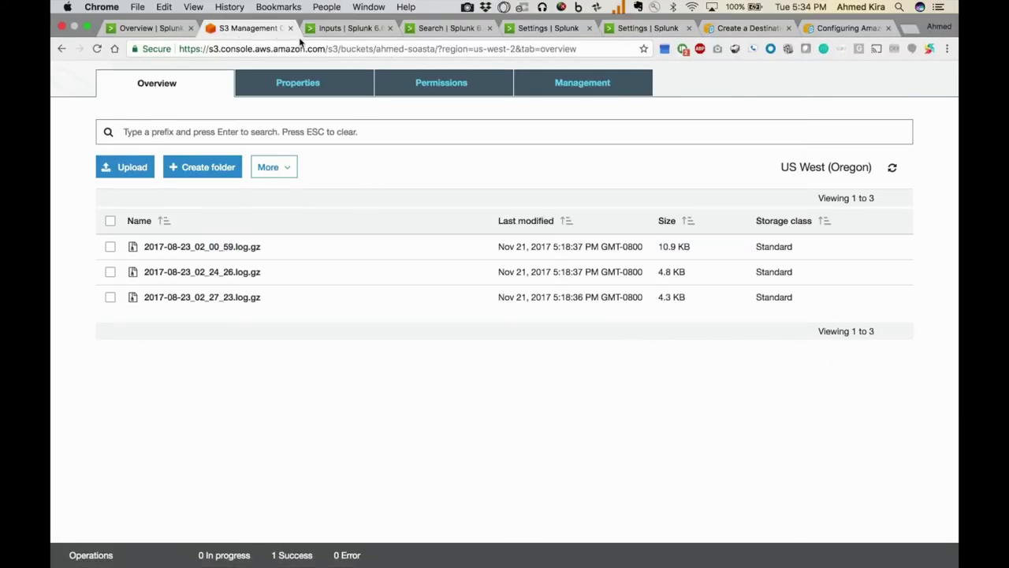
click(542, 31)
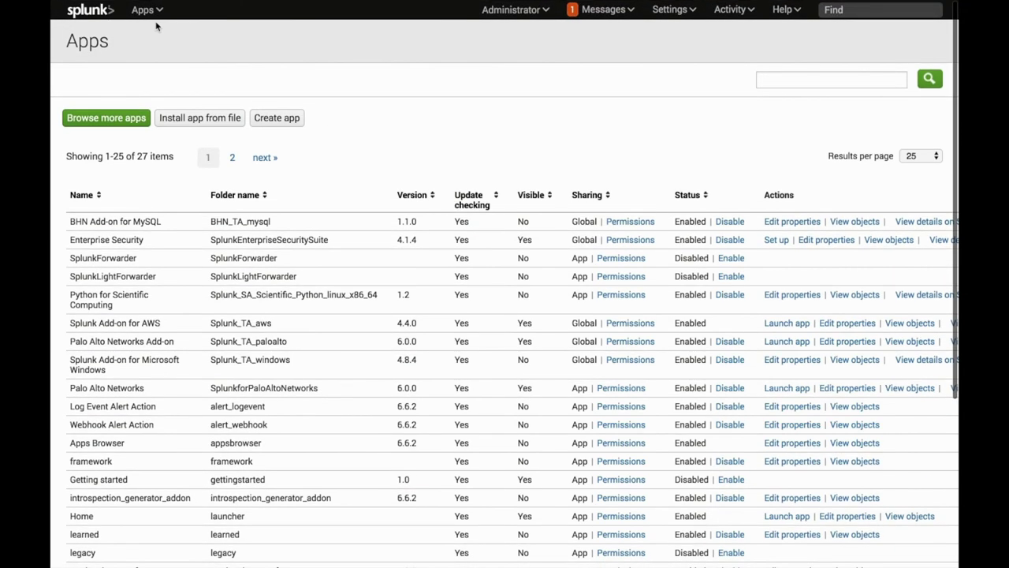
click(147, 10)
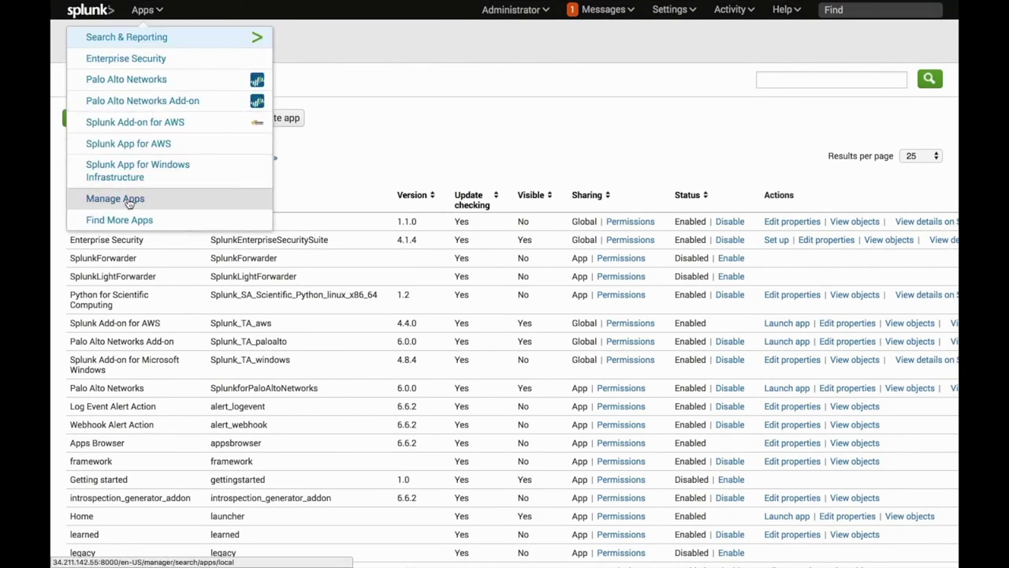
click(352, 153)
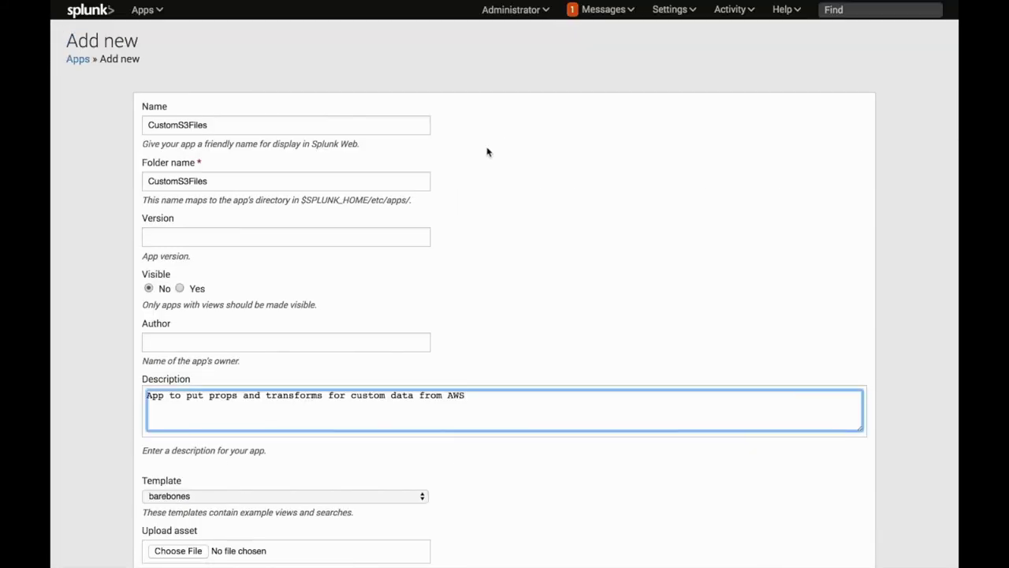
scroll(366, 147, down, 2)
scroll(366, 147, down, 1)
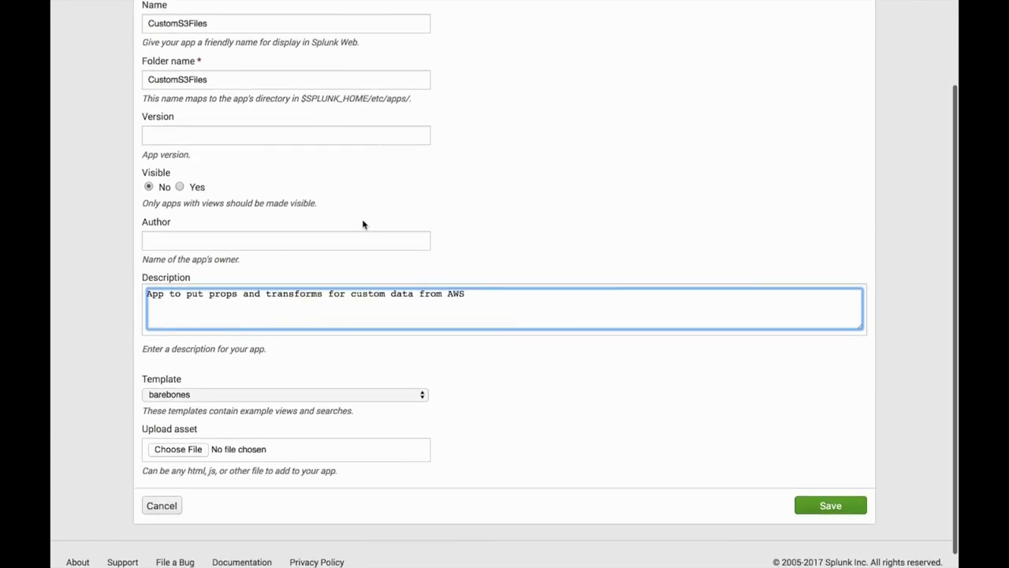
scroll(410, 386, up, 3)
- Switch to the terminal, clear it, print the working directory with pwd and enlarge the text to examine the app's path
key(super+Tab)
key(super+Tab)
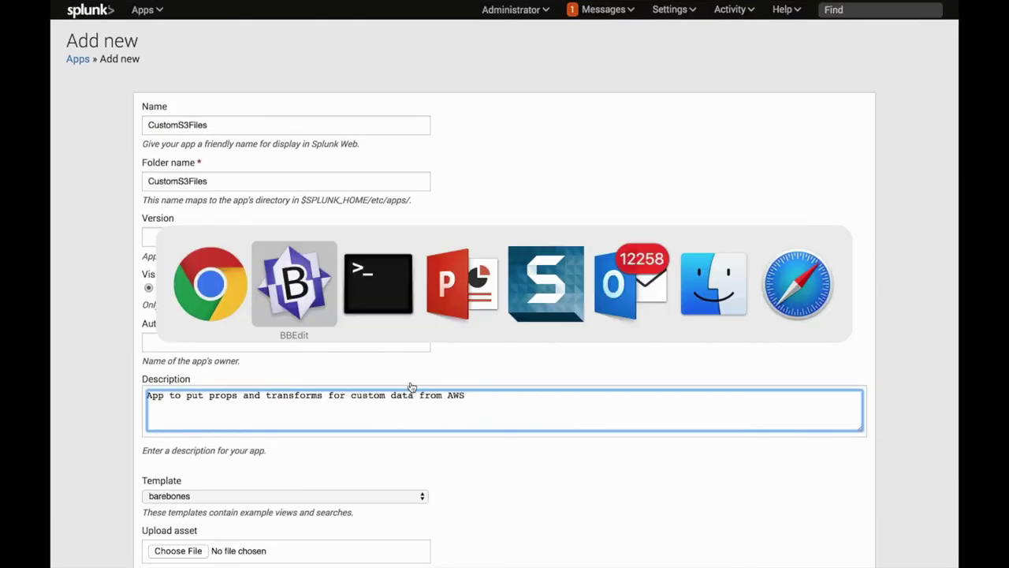
text(clear)
key(Return)
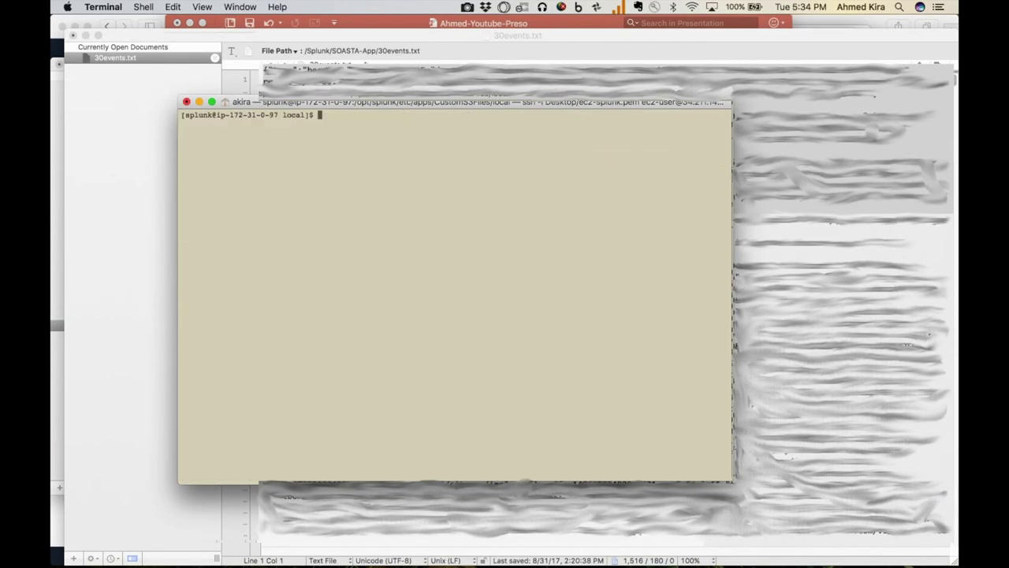
text(pwd)
key(Return)
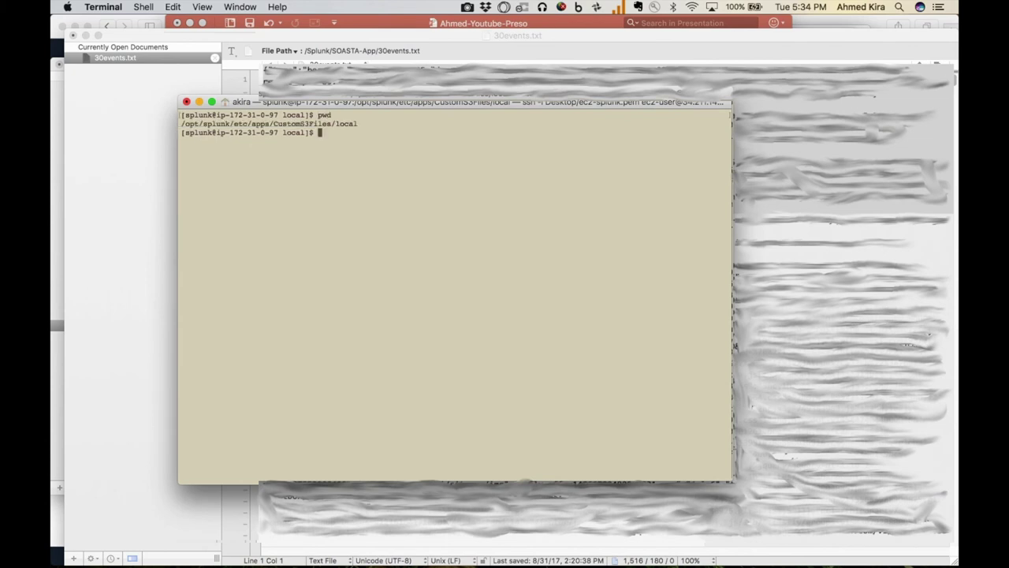
key(super+plus)
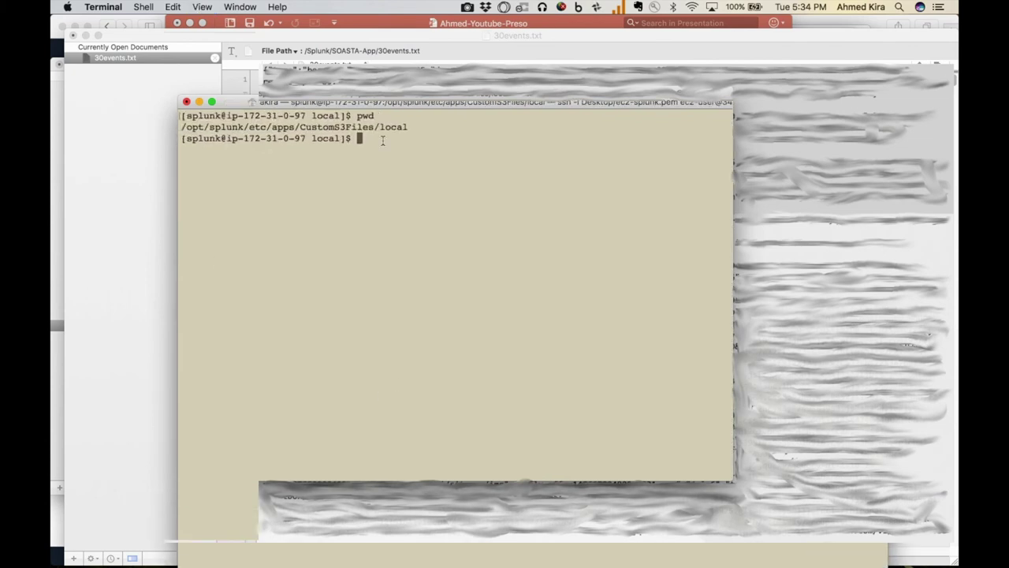
drag(302, 128, 373, 128)
- Display props.conf with more and examine its aws:s3:soasta-mpulse stanza
text(more props.conf)
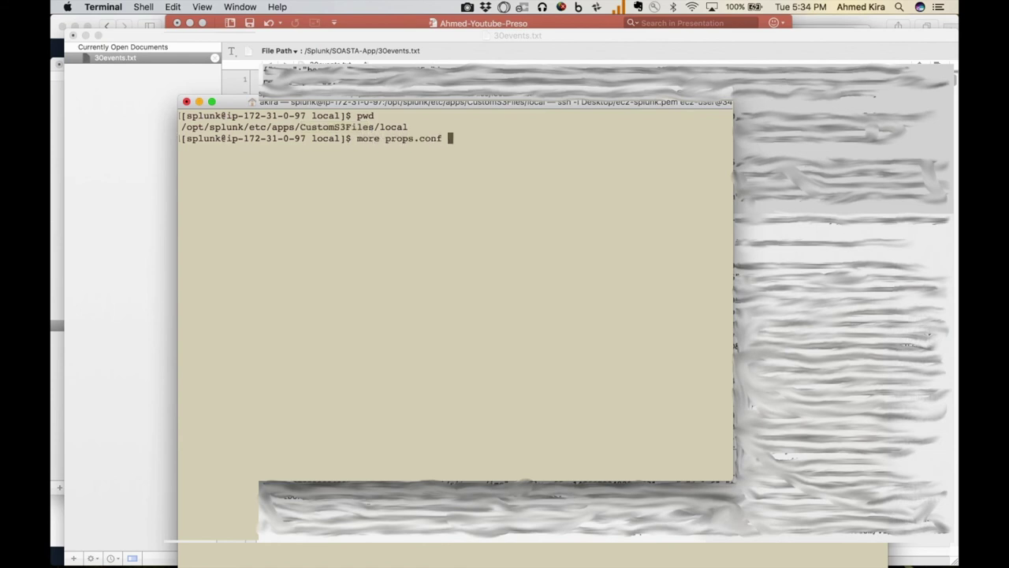
key(Return)
drag(182, 150, 300, 254)
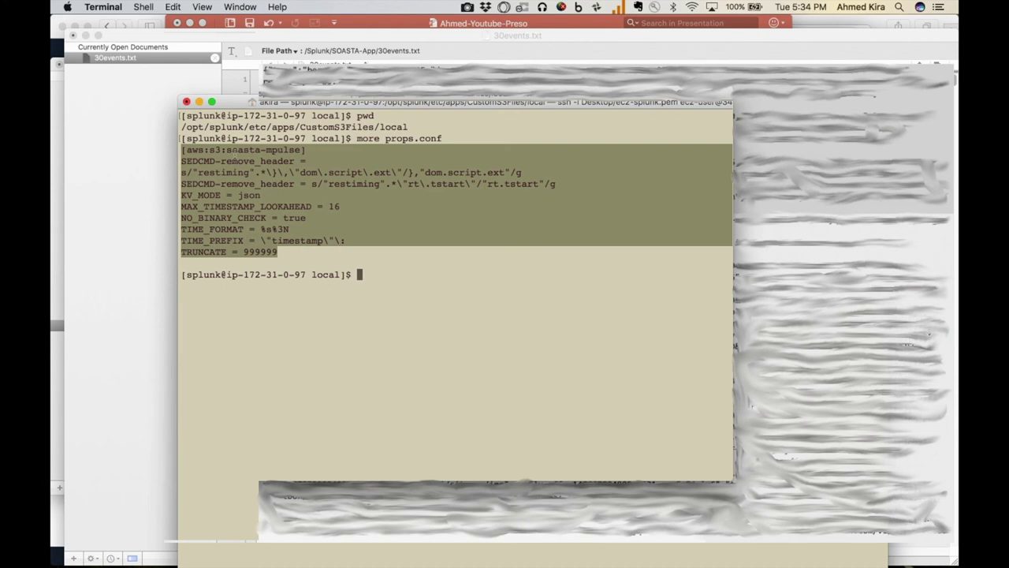
drag(183, 149, 313, 161)
- Back in the Splunk Add-on for AWS, start a new Custom Data Type input of type Generic S3
key(super+Tab)
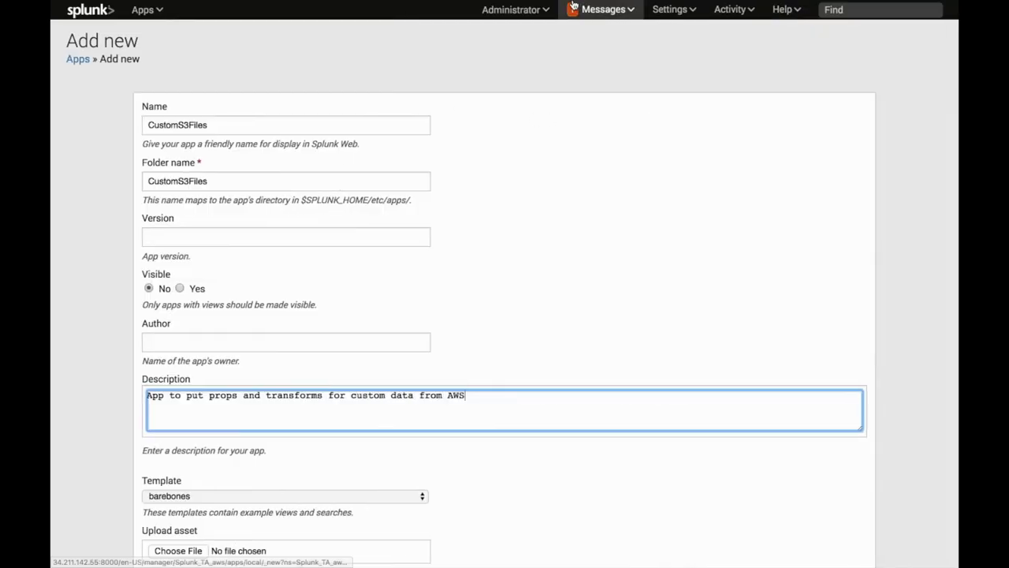
mouse_move(587, 3)
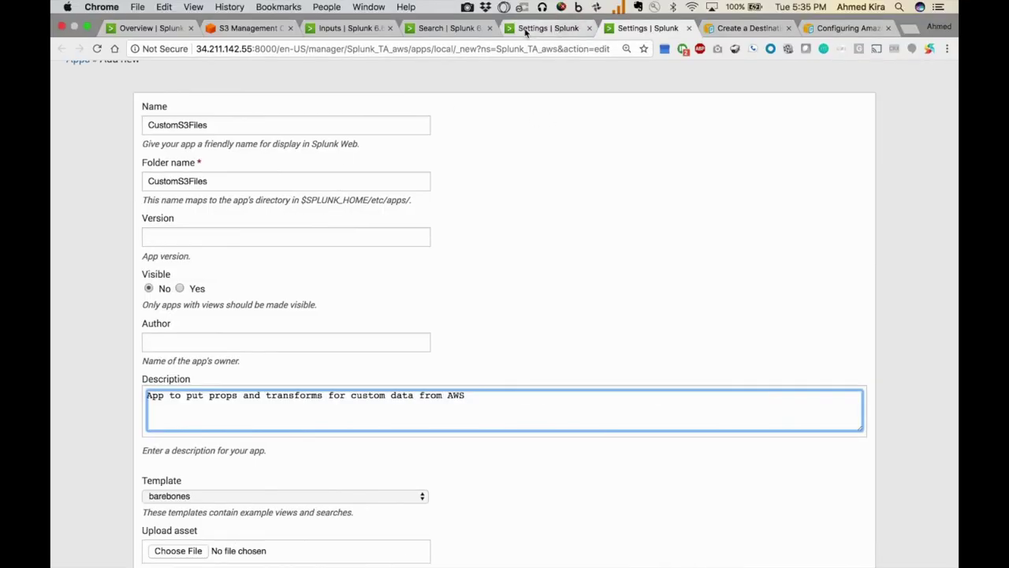
click(364, 30)
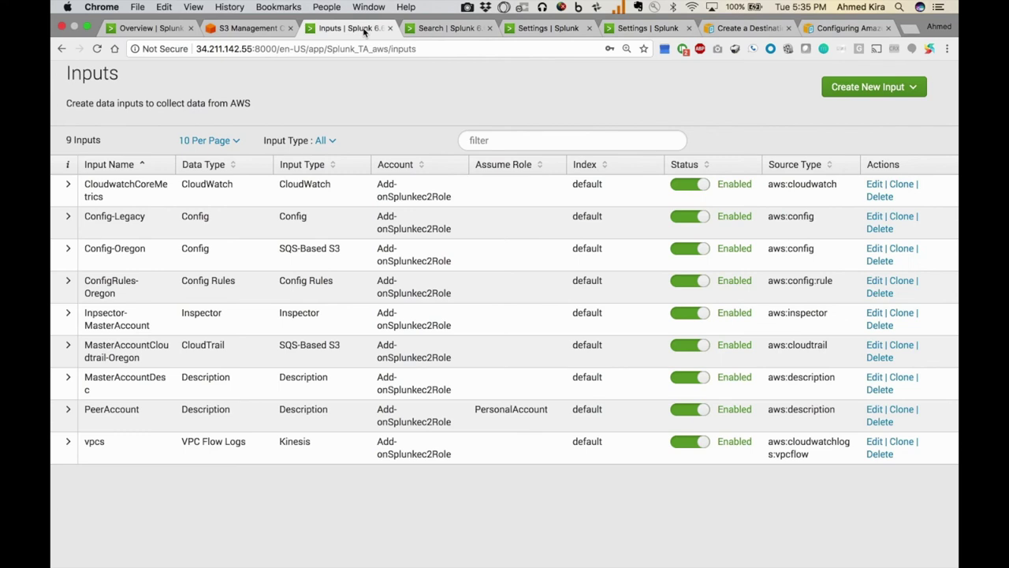
click(886, 88)
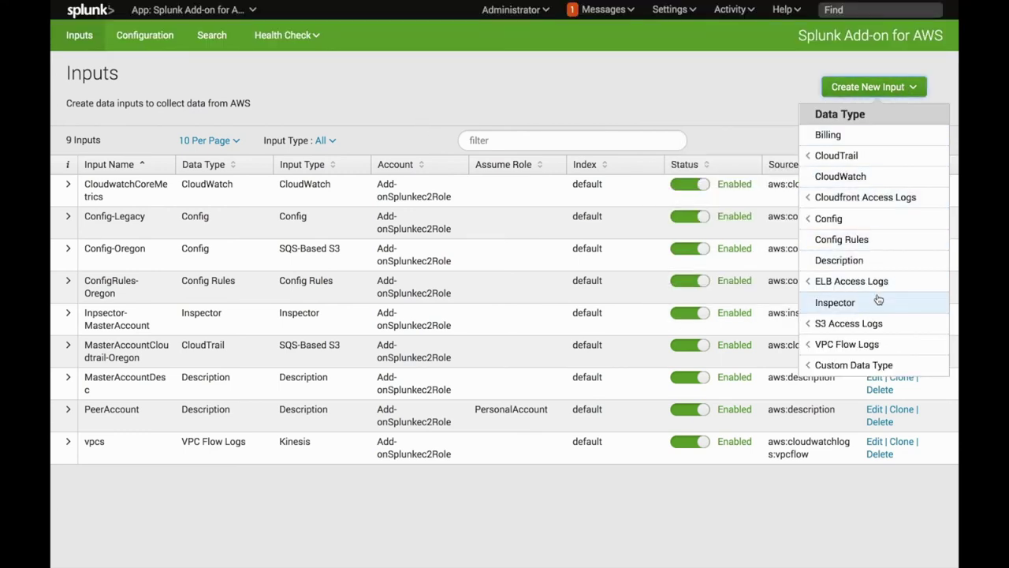
mouse_move(875, 370)
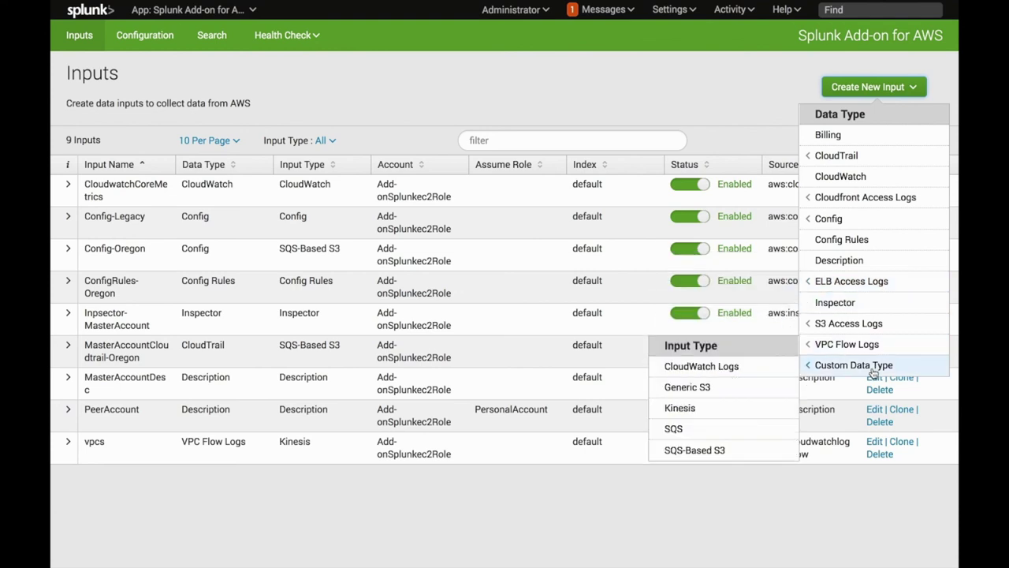
click(685, 388)
- Name the input Soasta, assign the Add-onSplunkec2Role account and choose the soasta S3 bucket
click(541, 150)
text(Soas)
click(537, 189)
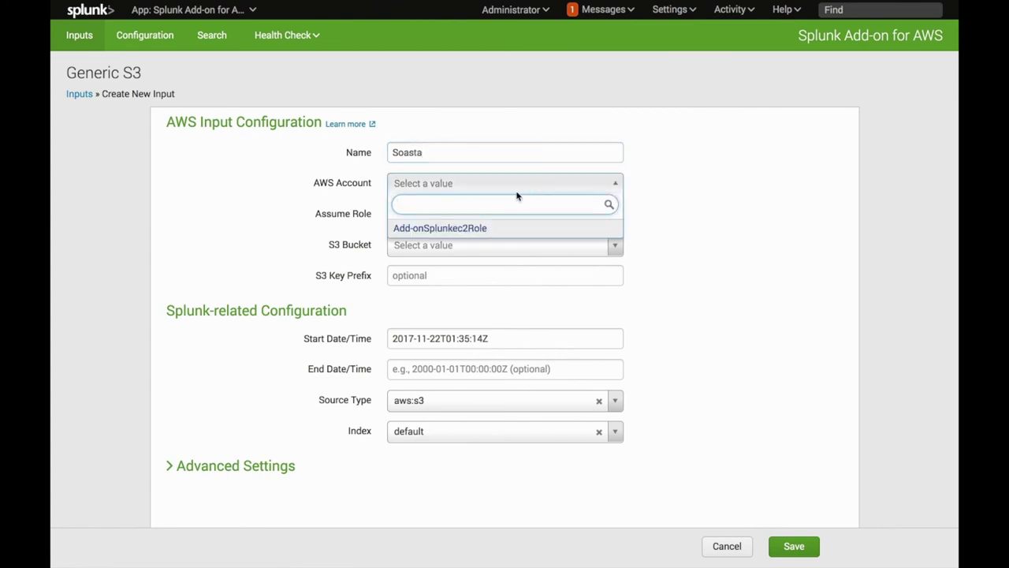
click(479, 229)
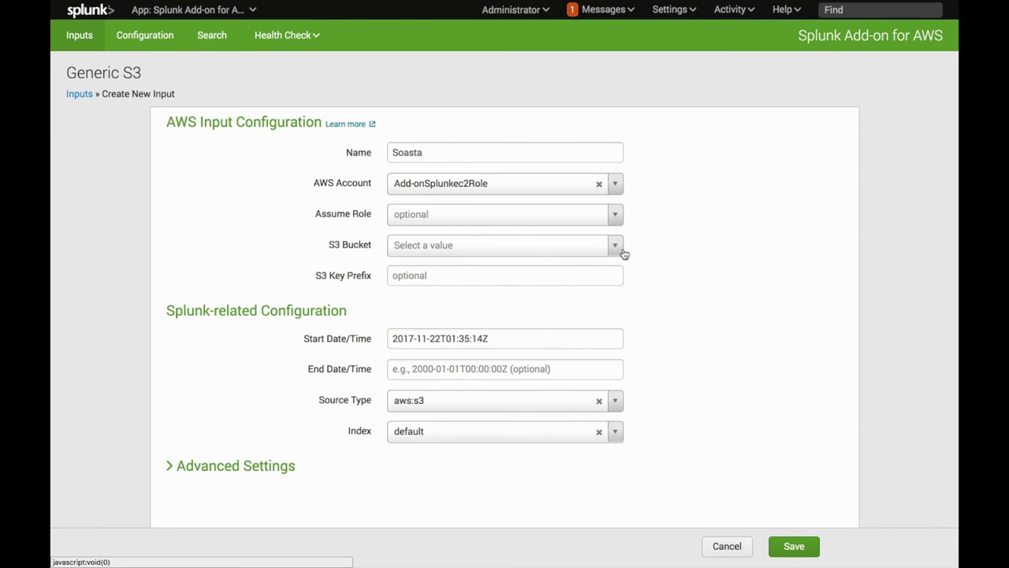
click(616, 245)
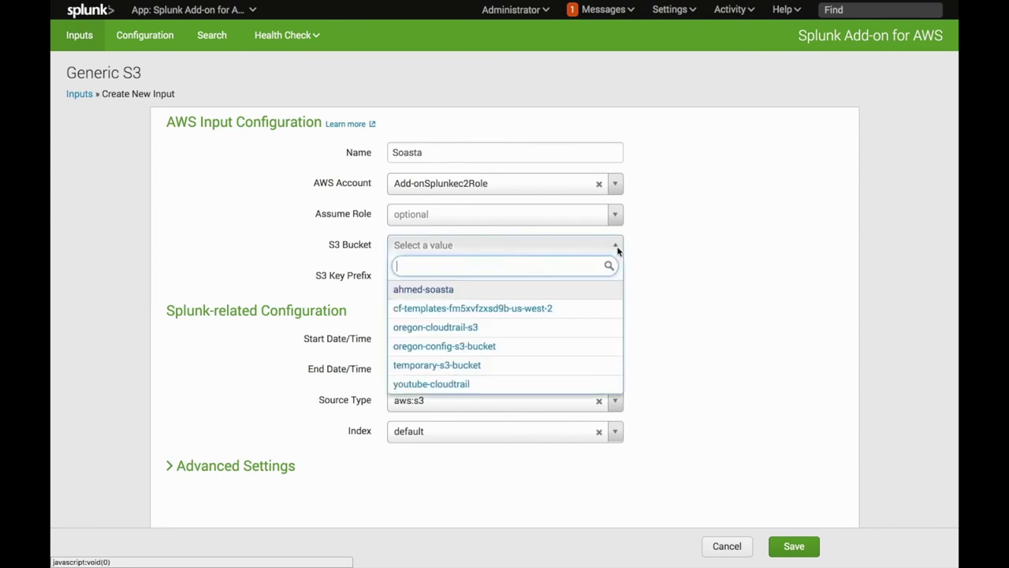
click(439, 291)
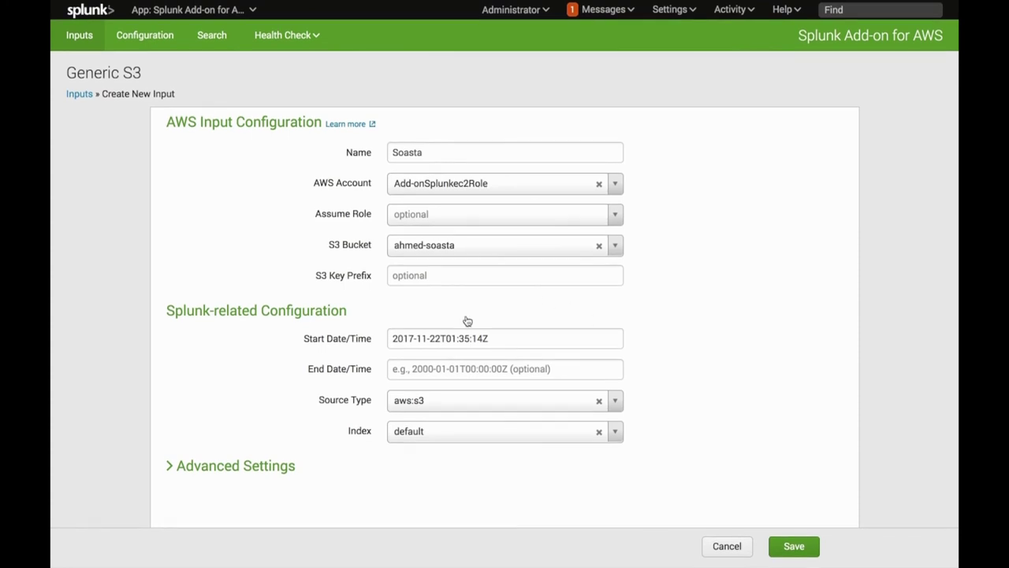
- Set the input's source type to aws:s3:soasta-mpulse, copying the soasta-mpulse part from props.conf in the terminal
click(441, 402)
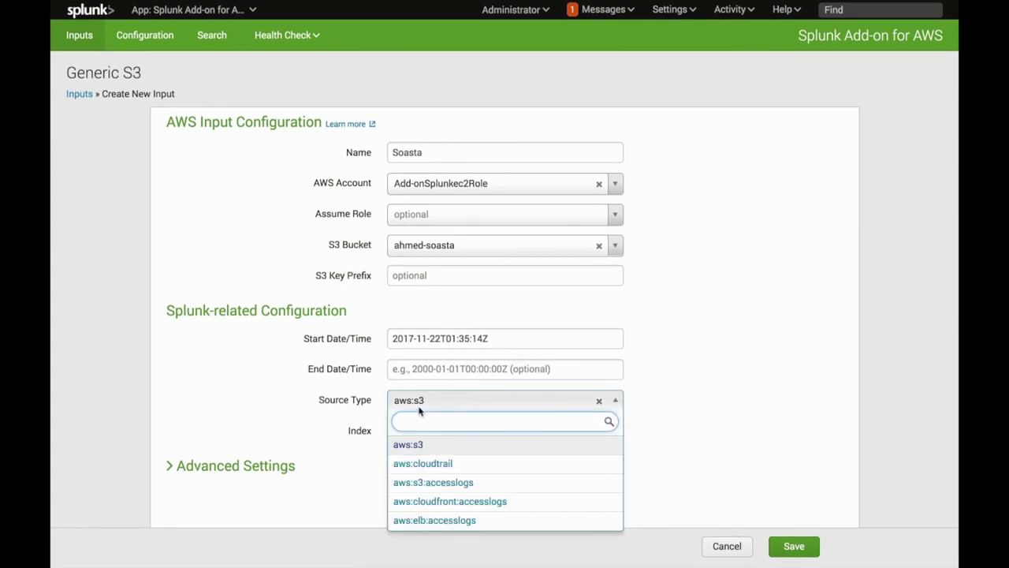
text(aws)
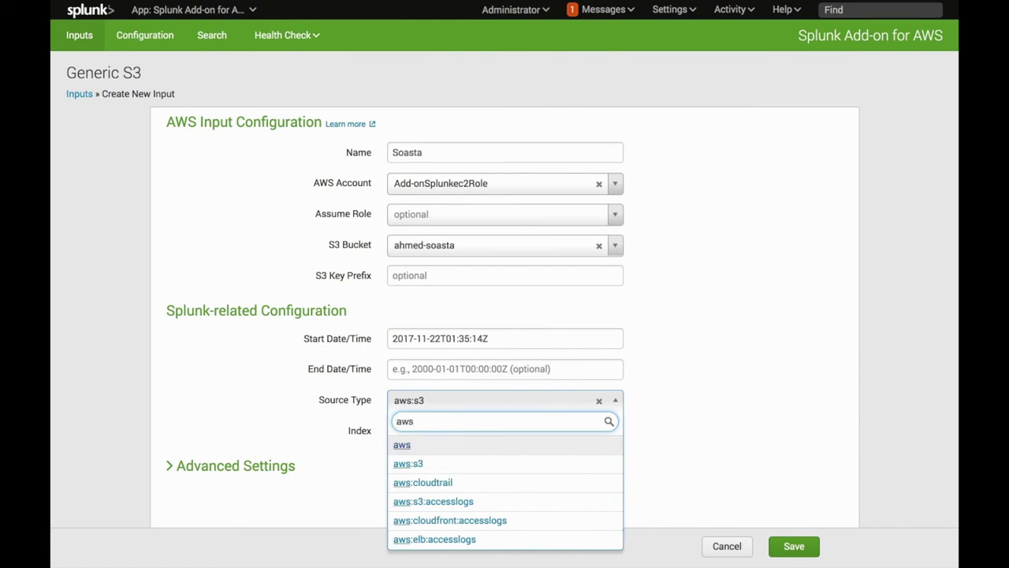
text(:s3:)
key(super+Tab)
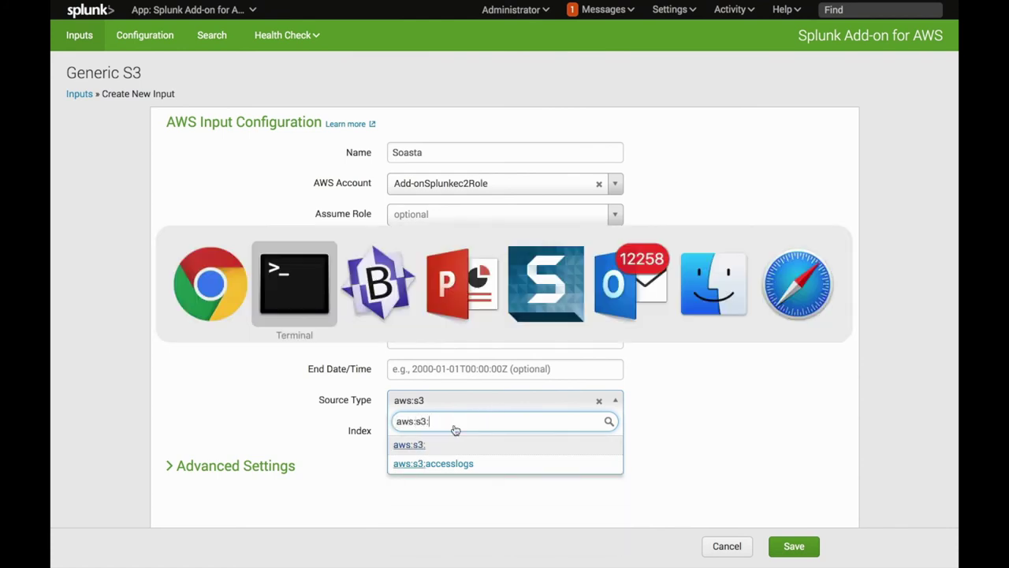
click(246, 126)
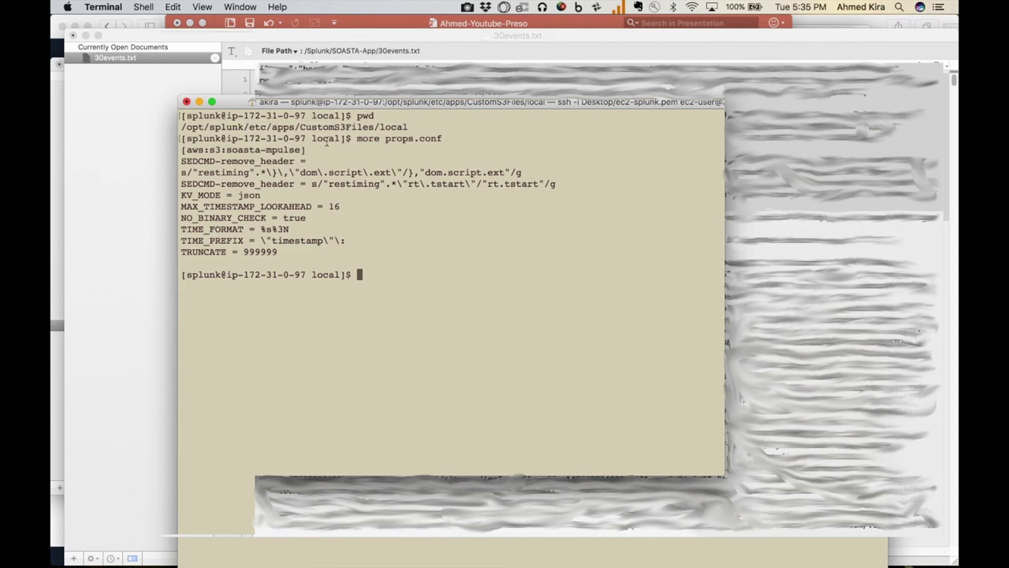
drag(227, 149, 304, 150)
key(super+c)
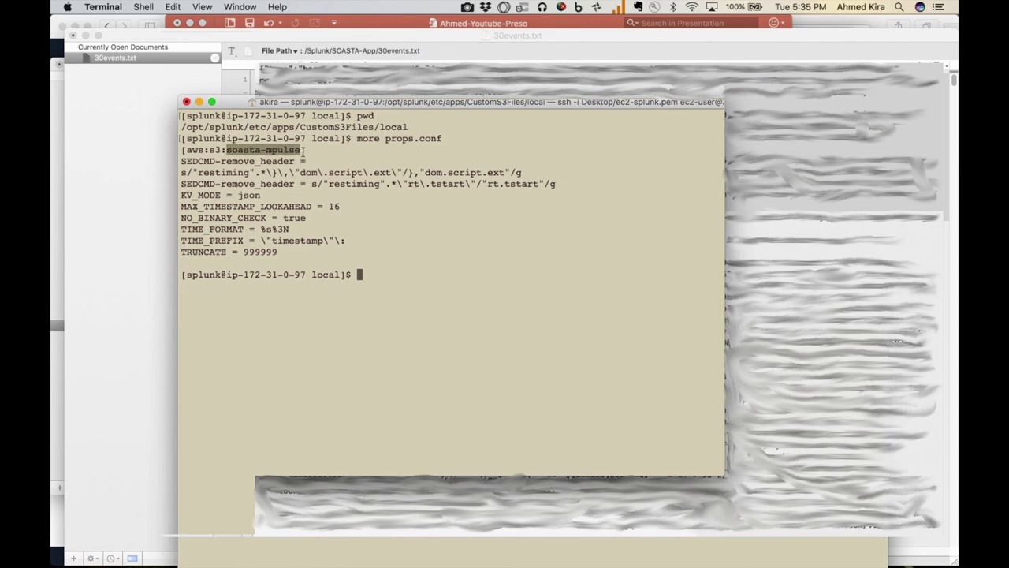
key(super+Tab)
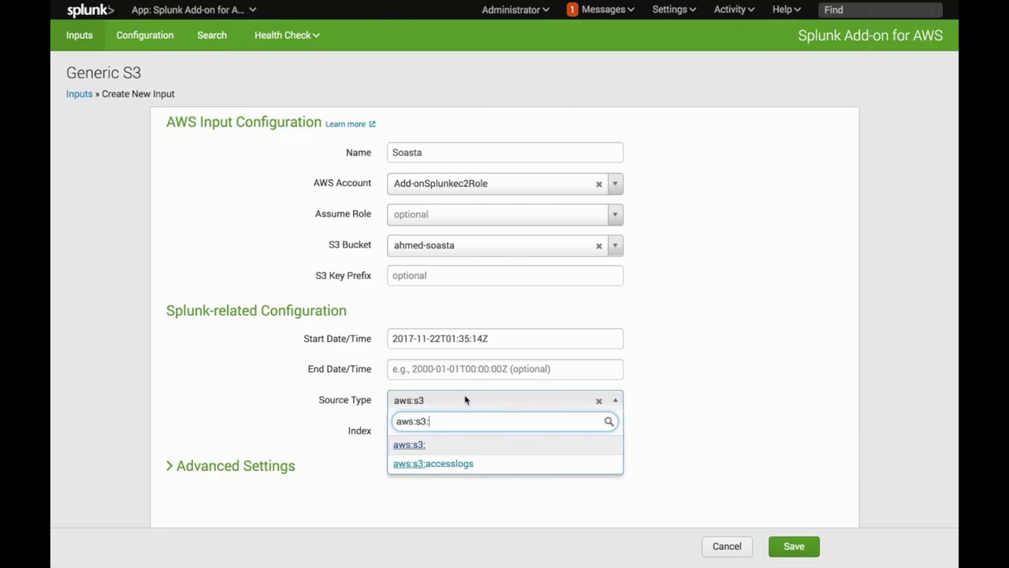
text(:)
key(super+v)
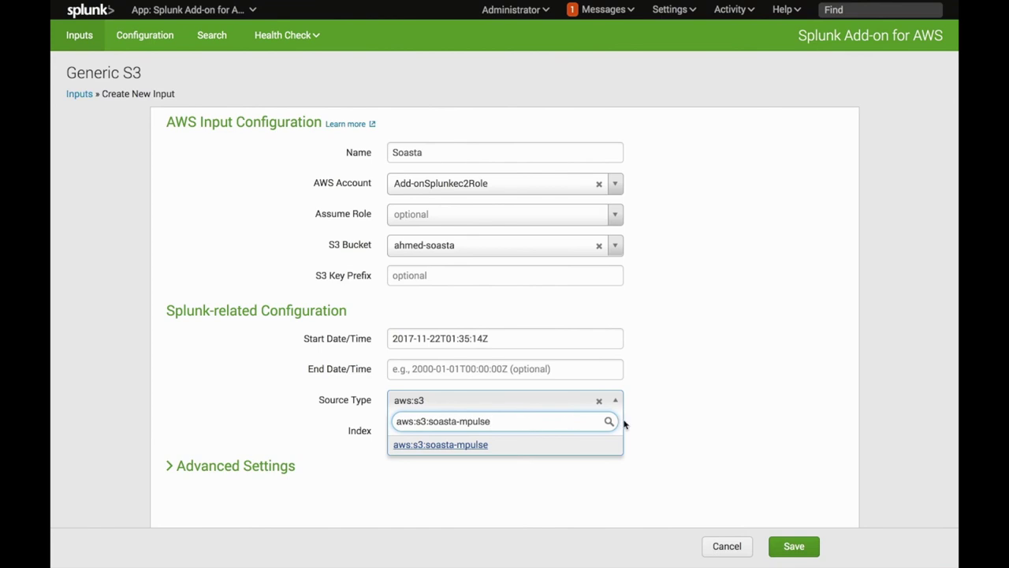
click(583, 446)
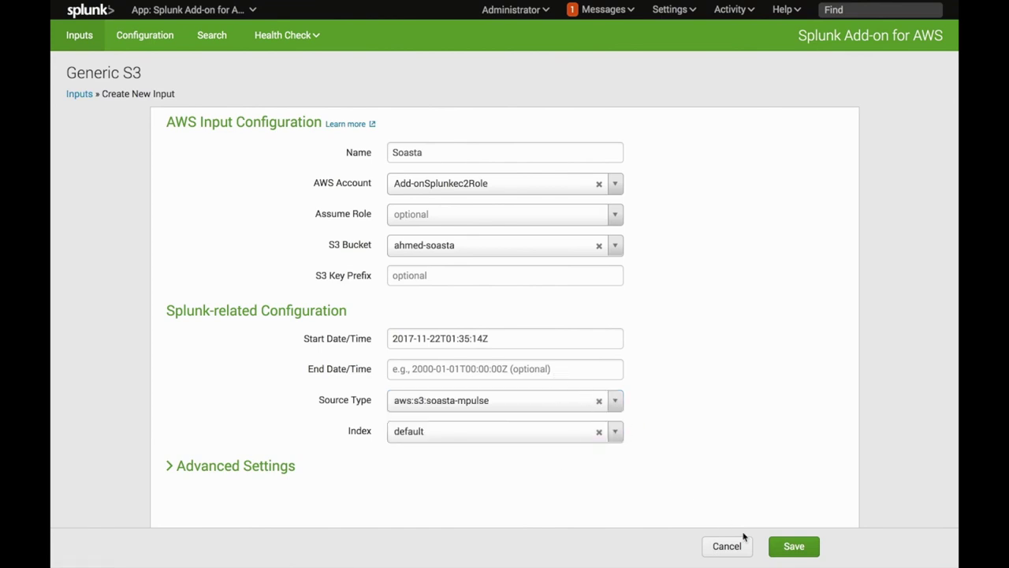
- Look through the available indexes, keep the index set to default, and save the Generic S3 input
click(615, 432)
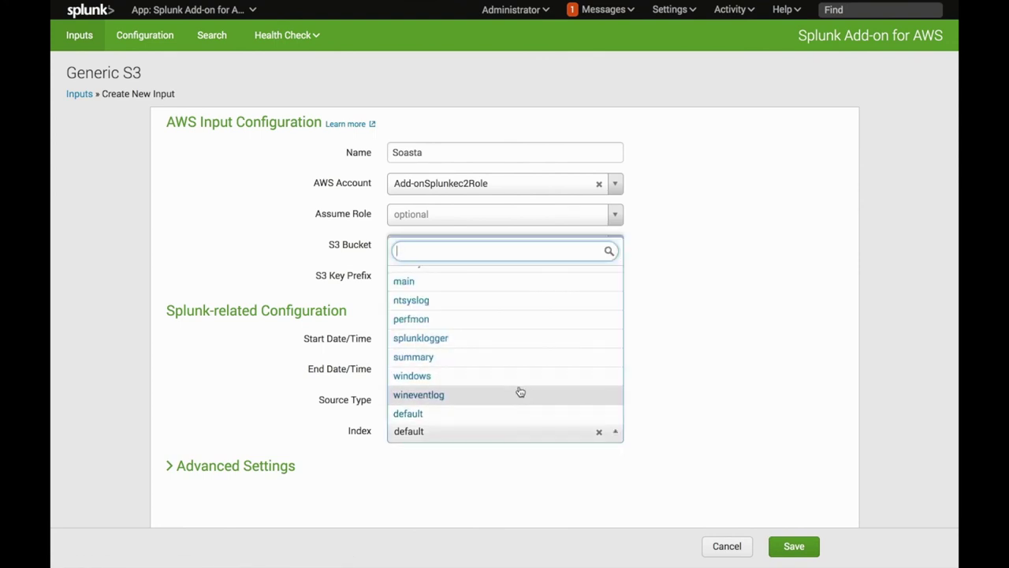
scroll(517, 392, up, 1)
scroll(519, 391, up, 3)
scroll(517, 389, down, 2)
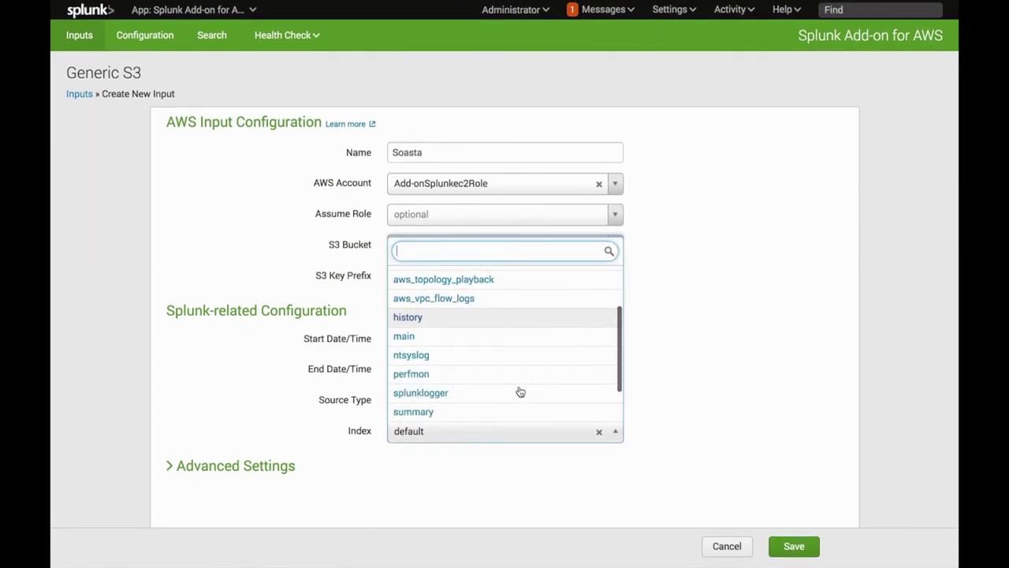
scroll(579, 357, down, 2)
click(584, 410)
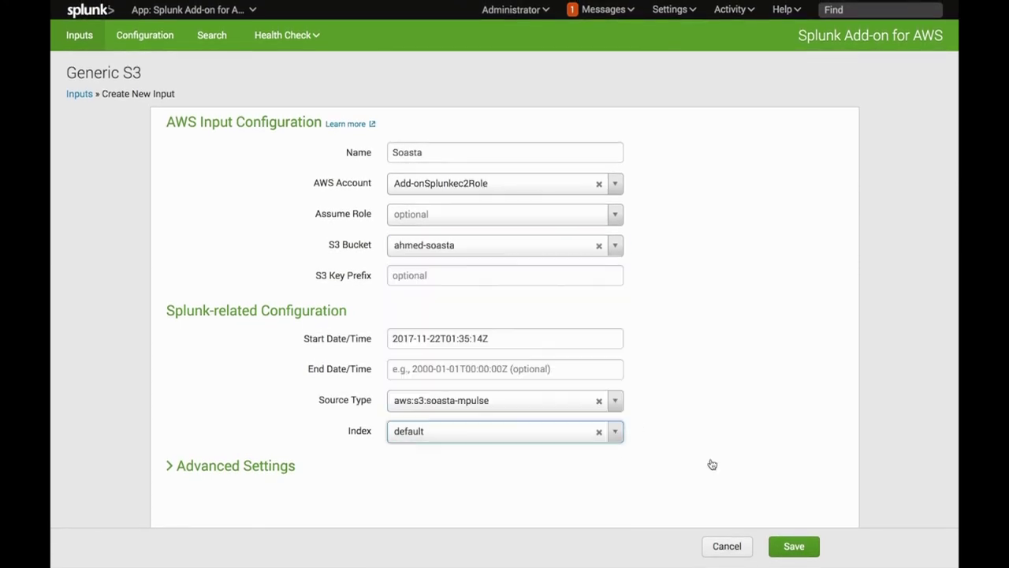
click(790, 544)
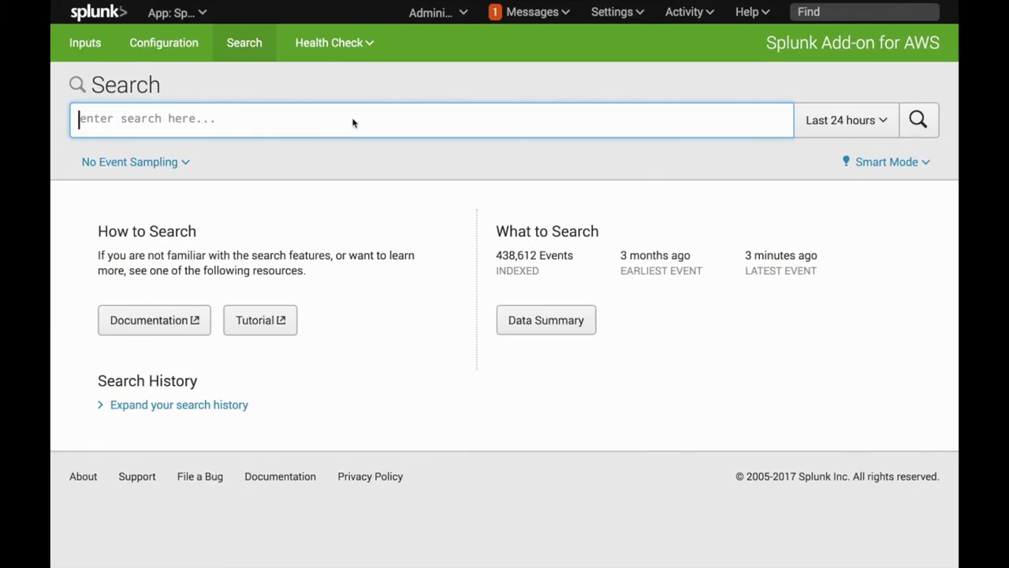
- Search all time for index=* sourcetype=aws:s3:* and table sourcetype, source, geo.city, geo.netspeed, http_method, user_agent.type and user_agent.family
text(index=* sourcetype=aws:s3:* | table sourcetype source geo.city geo.netspeed http_method user_agent.type user_agent.family)
click(133, 118)
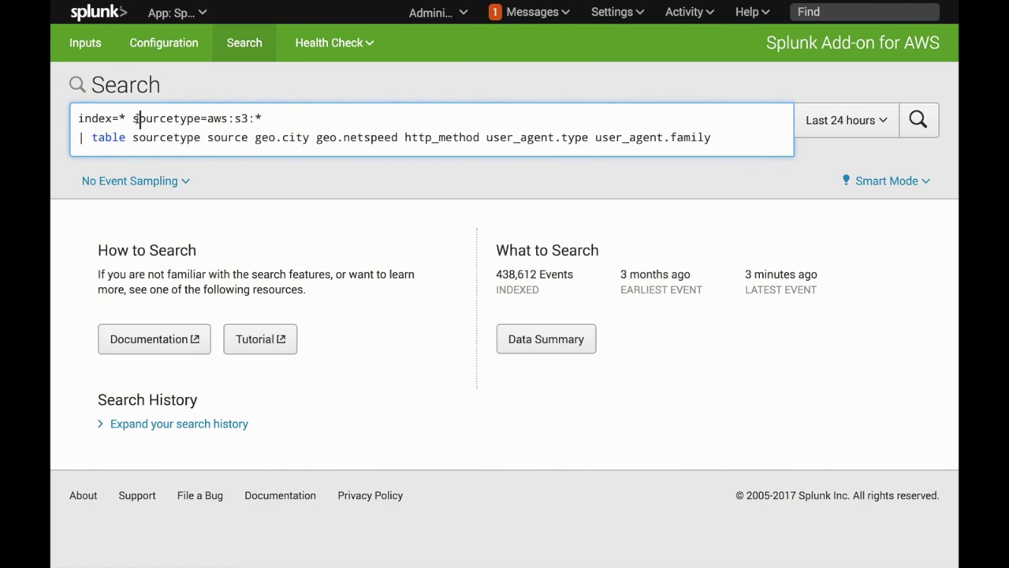
drag(132, 119, 269, 119)
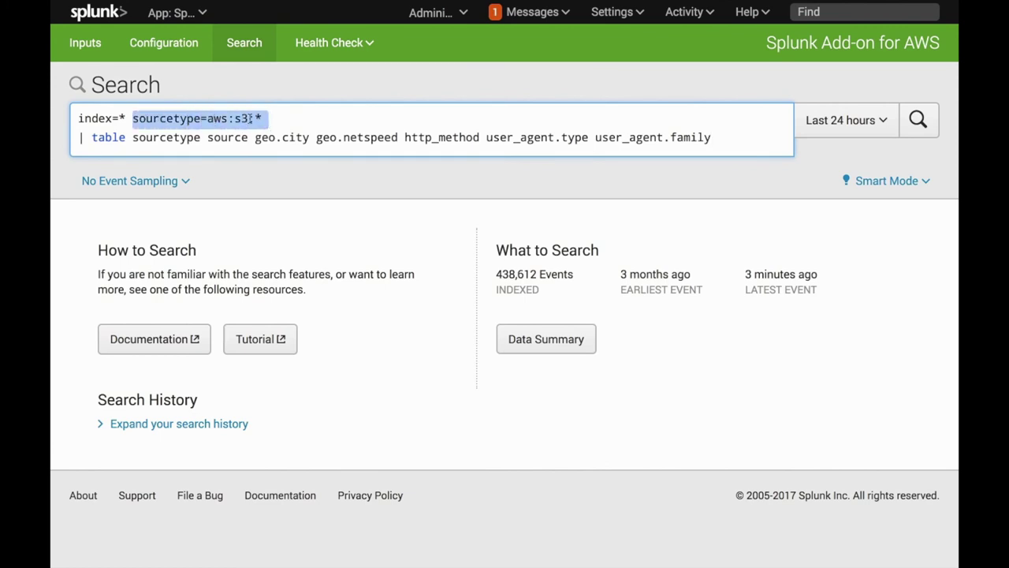
drag(80, 137, 716, 141)
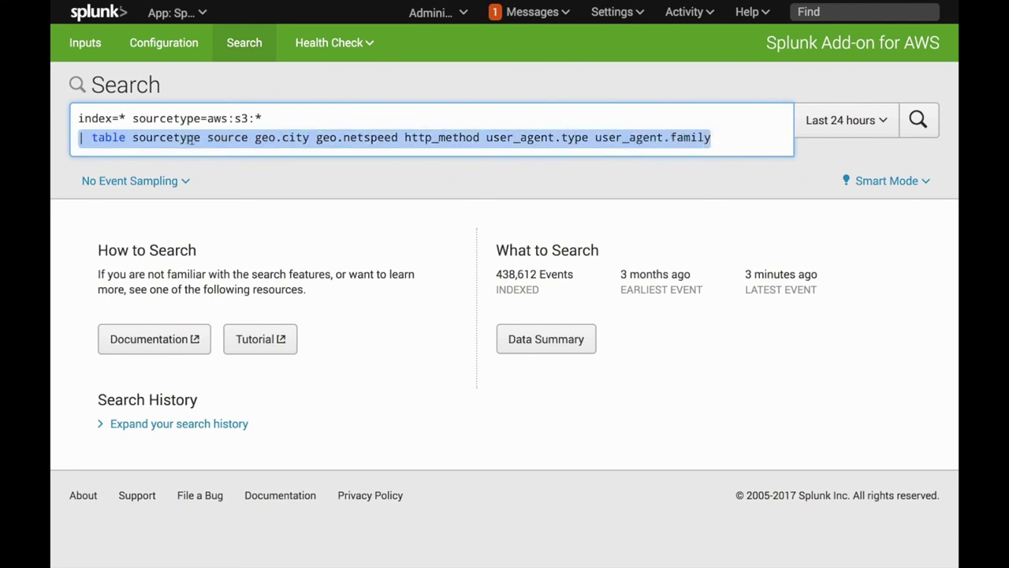
click(856, 125)
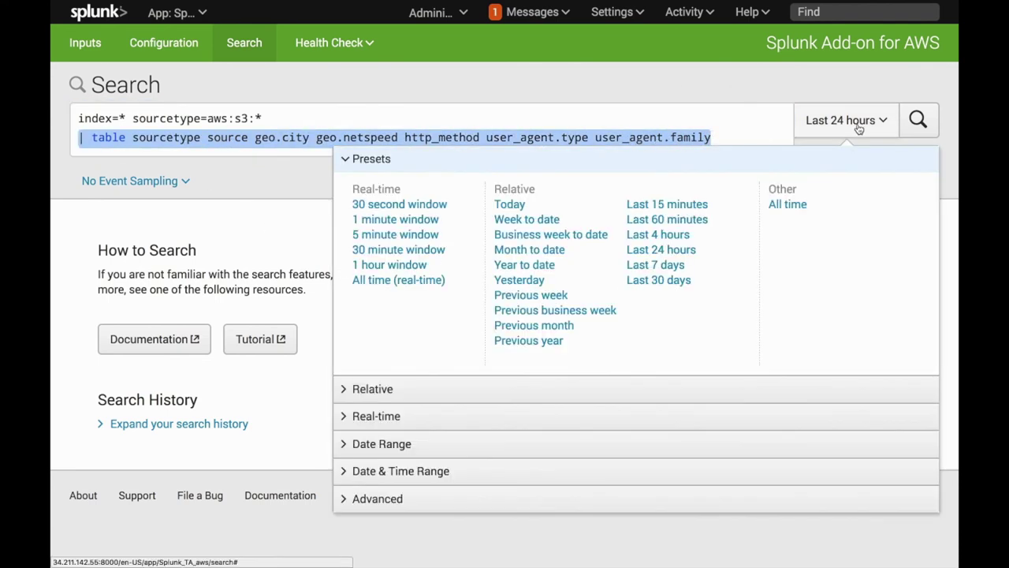
click(796, 204)
click(919, 120)
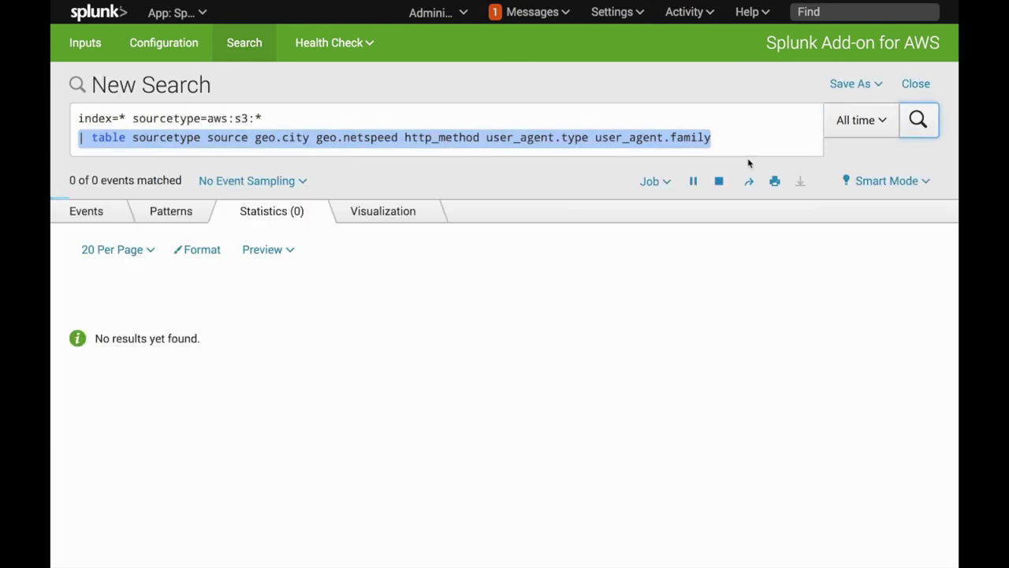
- Look through several pages of the search results, examining the source, city, network speed and user agent fields
scroll(457, 265, down, 3)
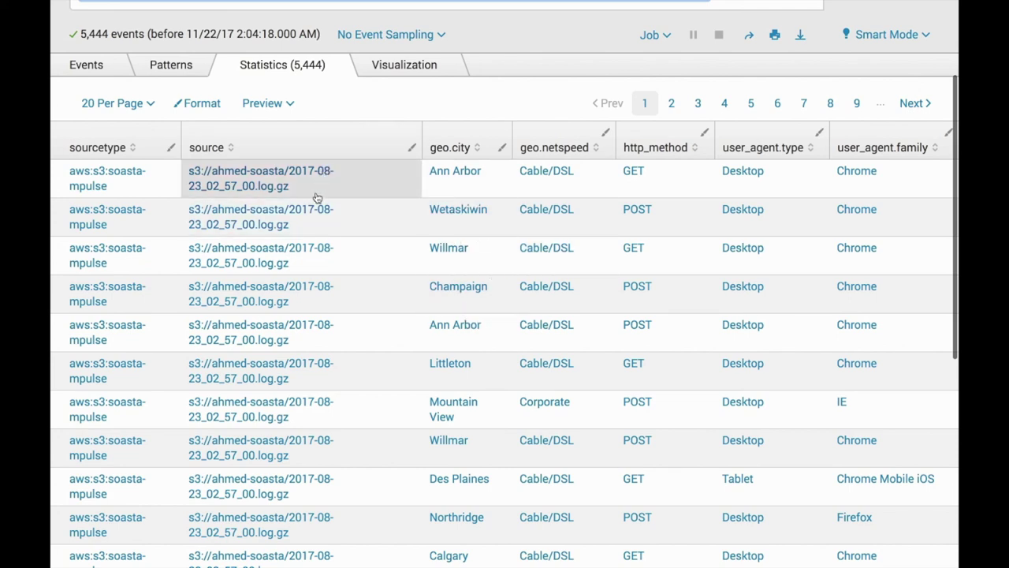
scroll(364, 427, down, 3)
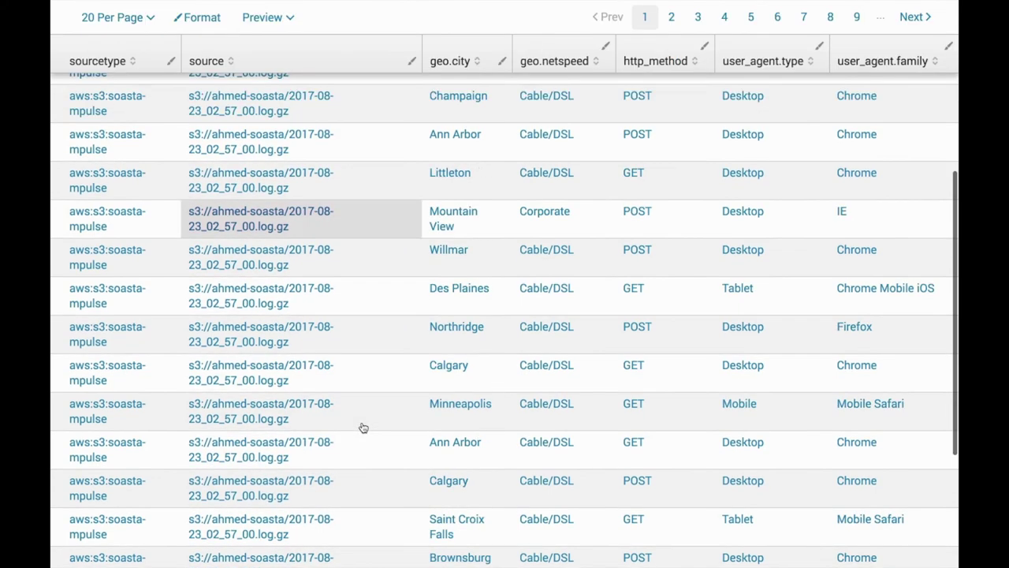
scroll(362, 427, down, 3)
scroll(362, 427, up, 10)
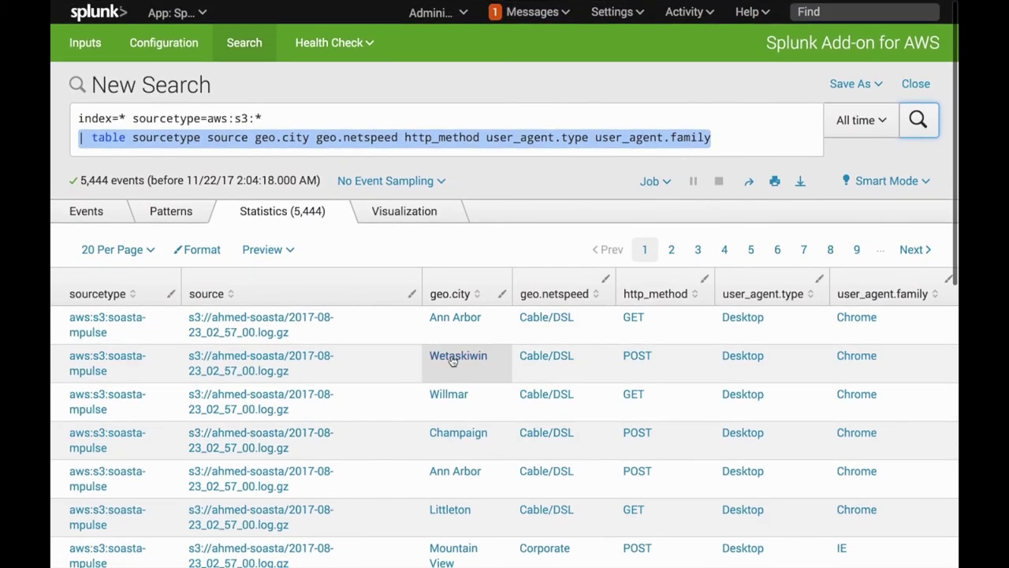
click(778, 249)
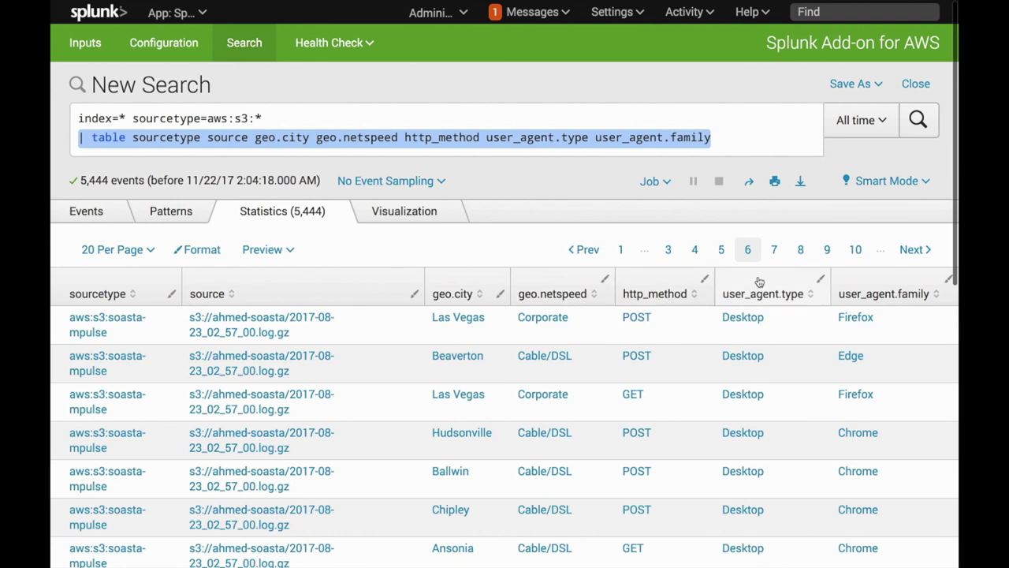
click(855, 249)
click(906, 252)
click(908, 252)
click(908, 253)
click(855, 251)
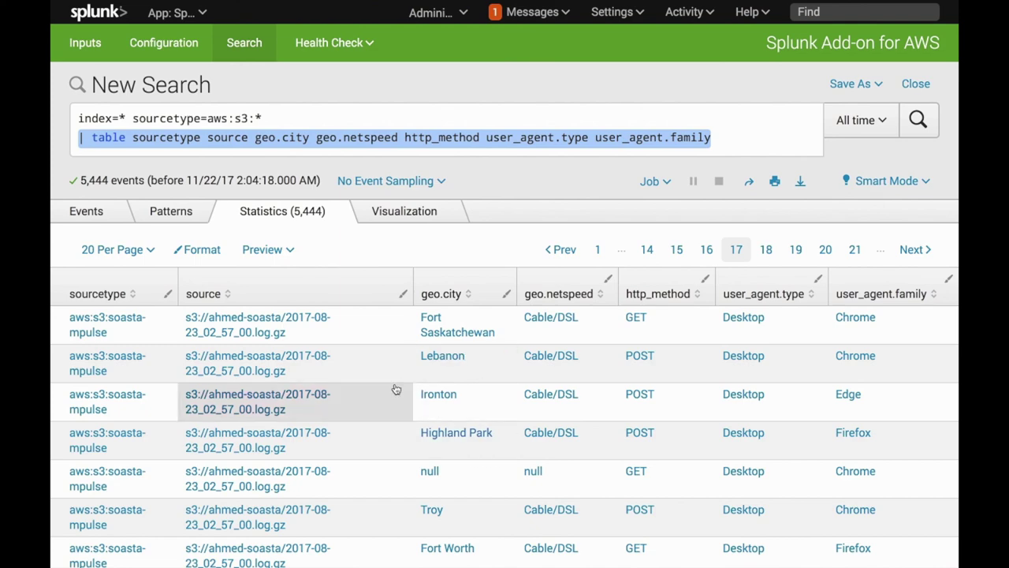
scroll(502, 394, down, 1)
scroll(501, 394, down, 1)
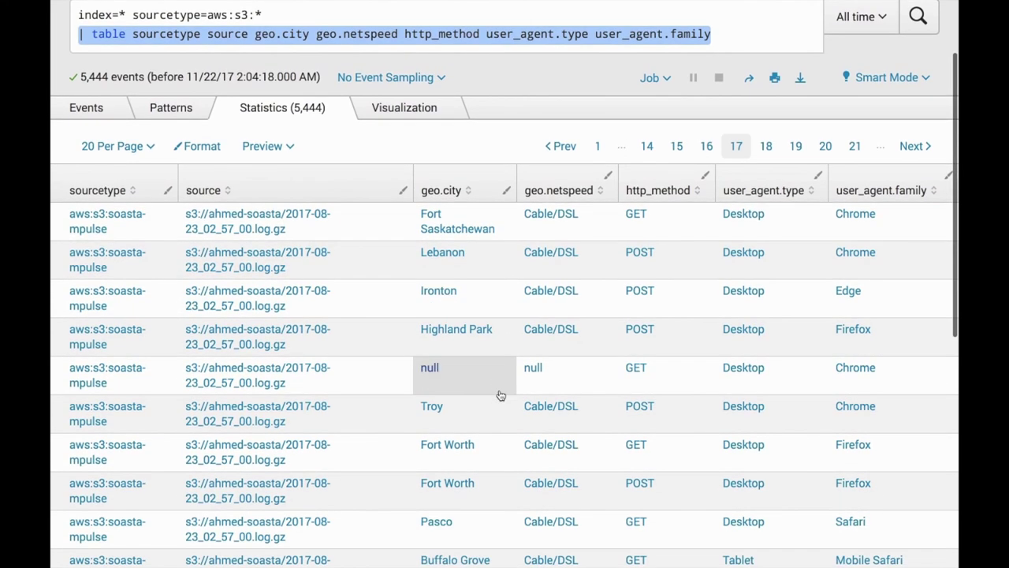
scroll(576, 293, up, 2)
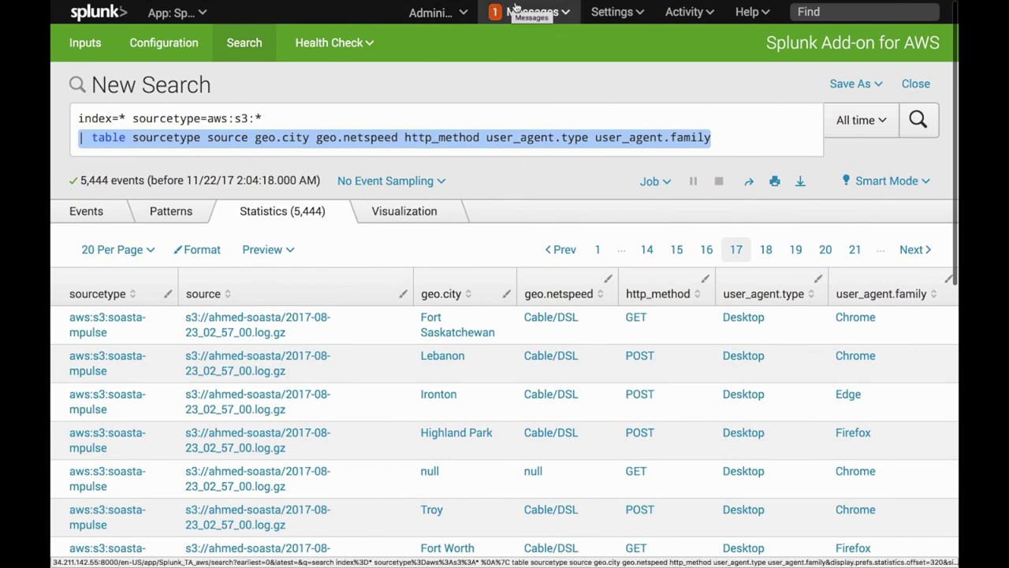
- In the other prepared search, run the geostats query counting aws:s3:* events by user_agent.type over all time
mouse_move(489, 1)
click(424, 28)
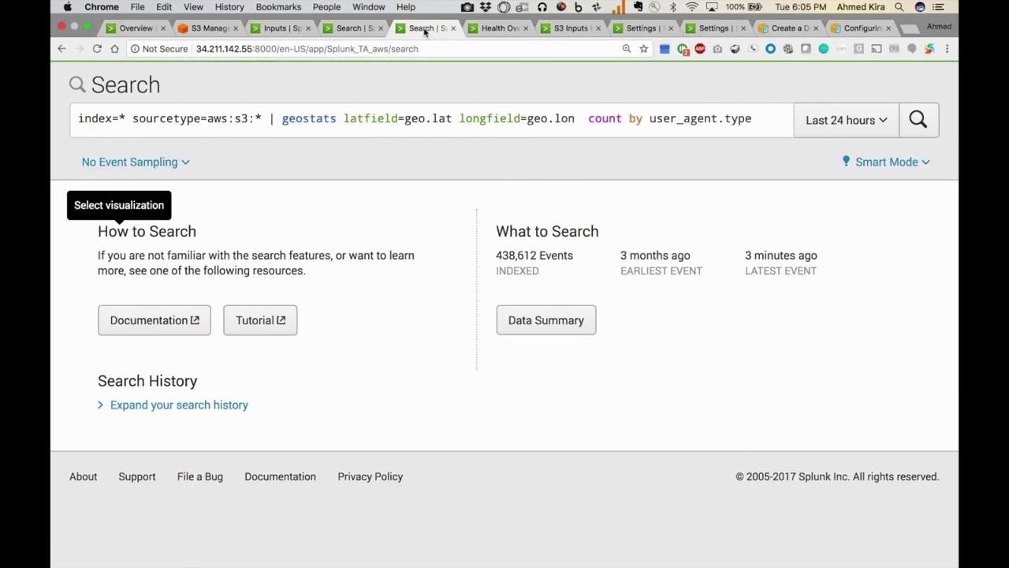
click(310, 125)
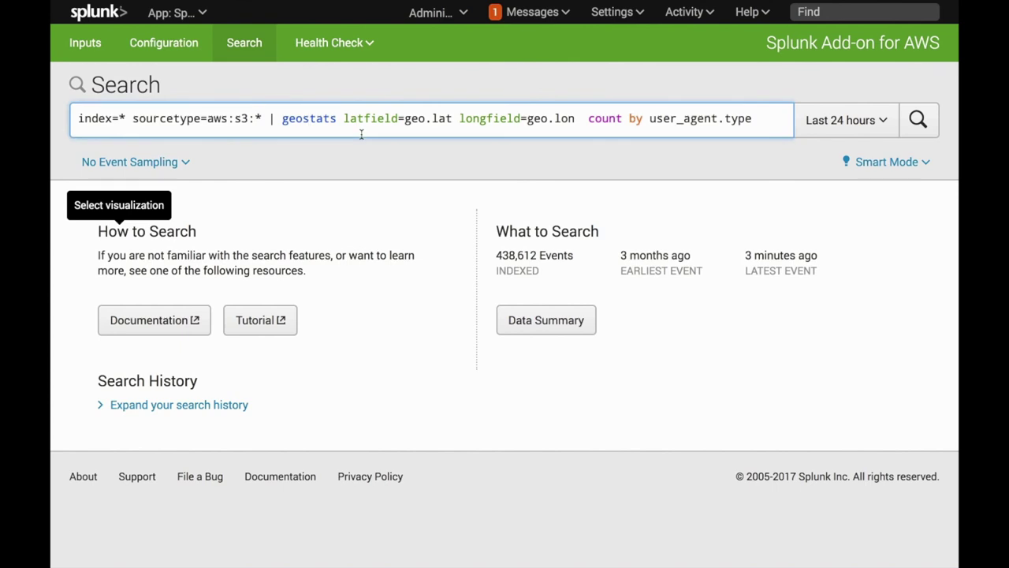
click(918, 119)
click(825, 127)
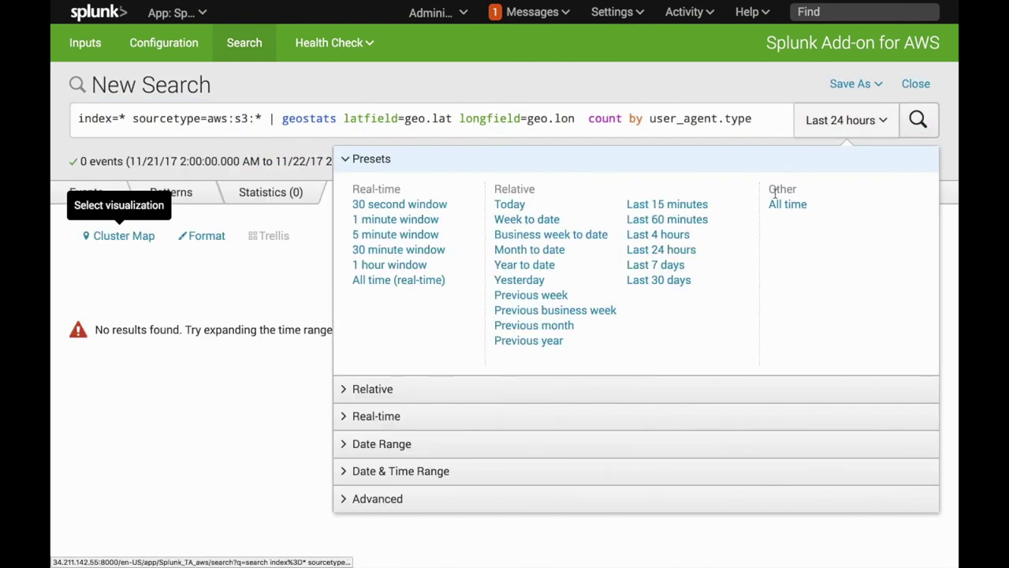
click(786, 203)
click(917, 119)
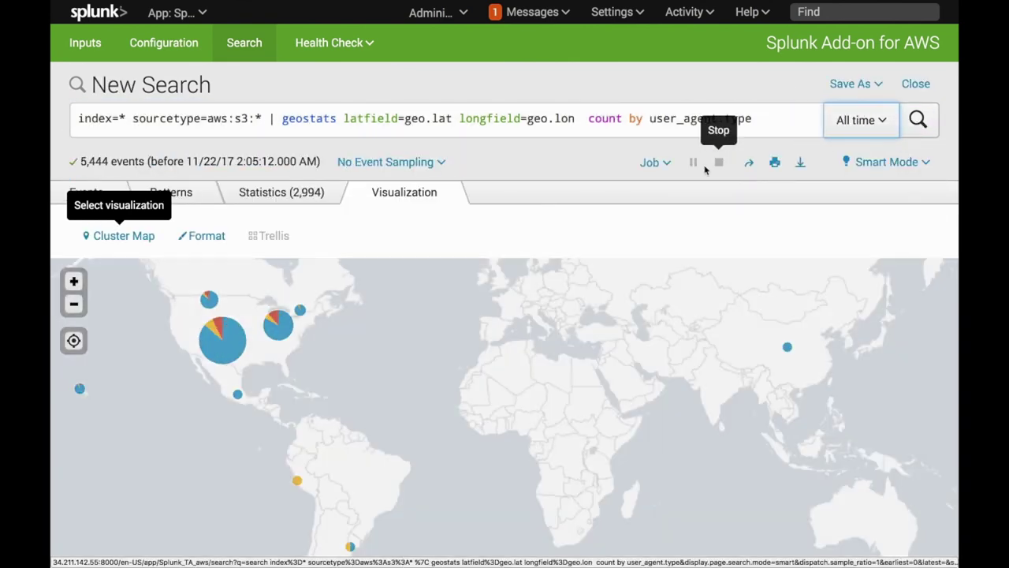
- Examine the cluster map over the United States, checking the desktop, mobile and tablet counts of individual clusters
scroll(263, 397, down, 2)
double_click(283, 323)
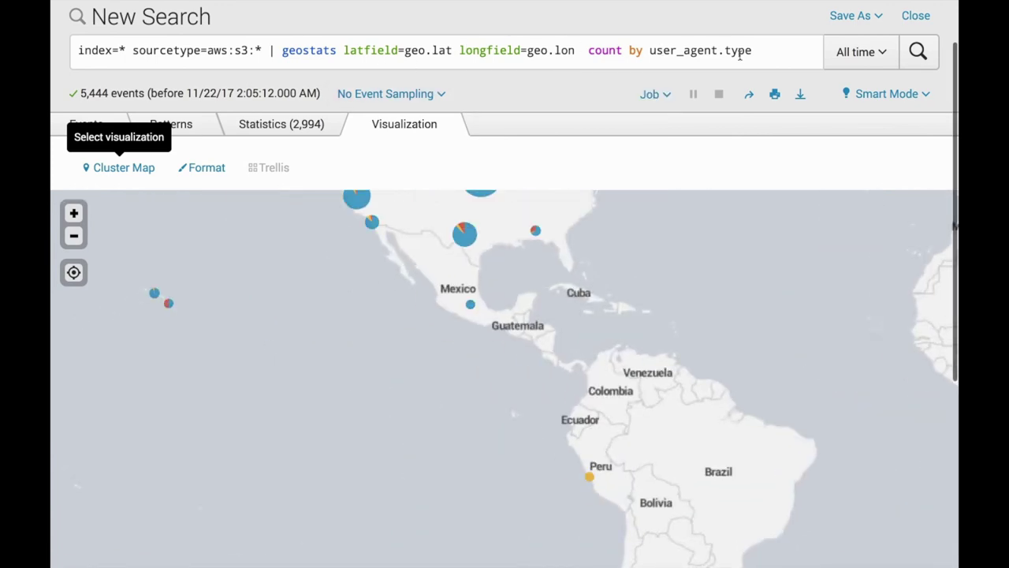
drag(474, 219, 485, 361)
mouse_move(489, 345)
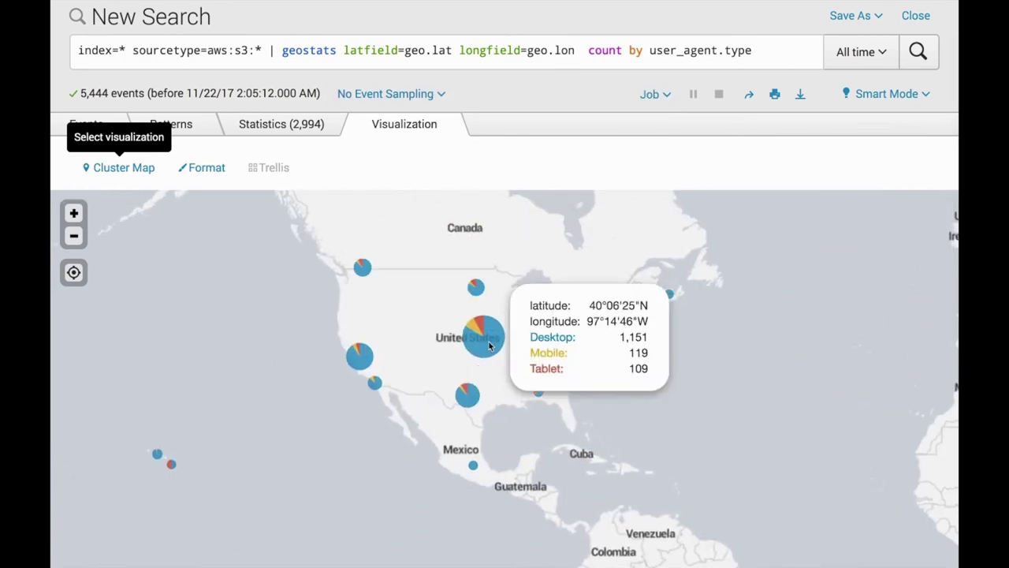
double_click(496, 377)
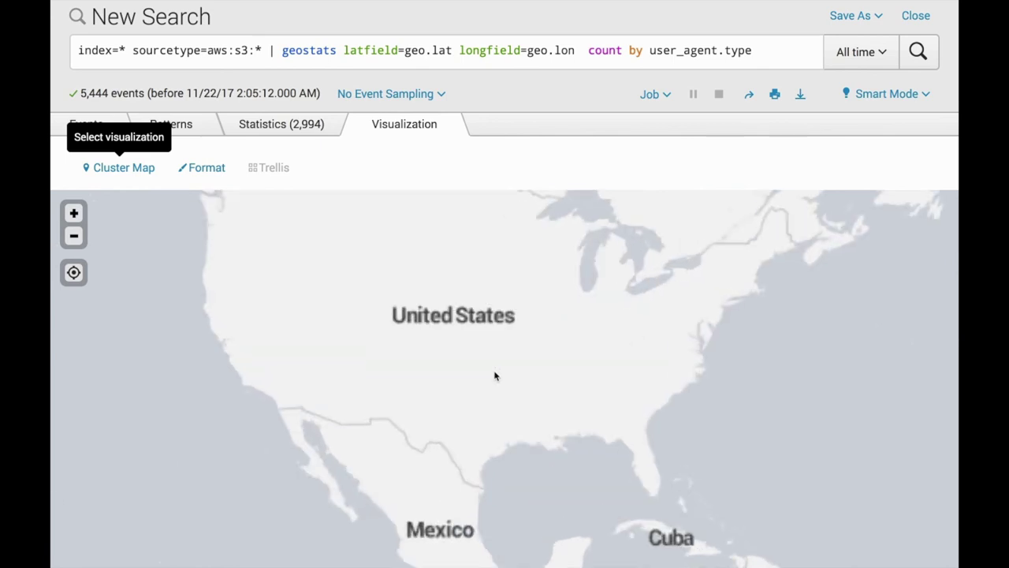
mouse_move(234, 362)
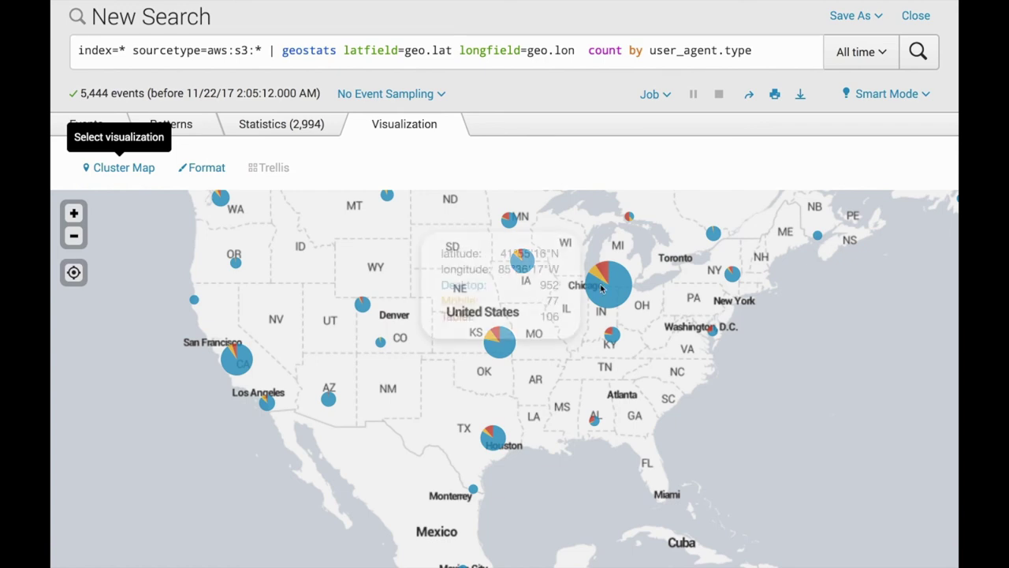
drag(422, 339, 447, 391)
mouse_move(523, 285)
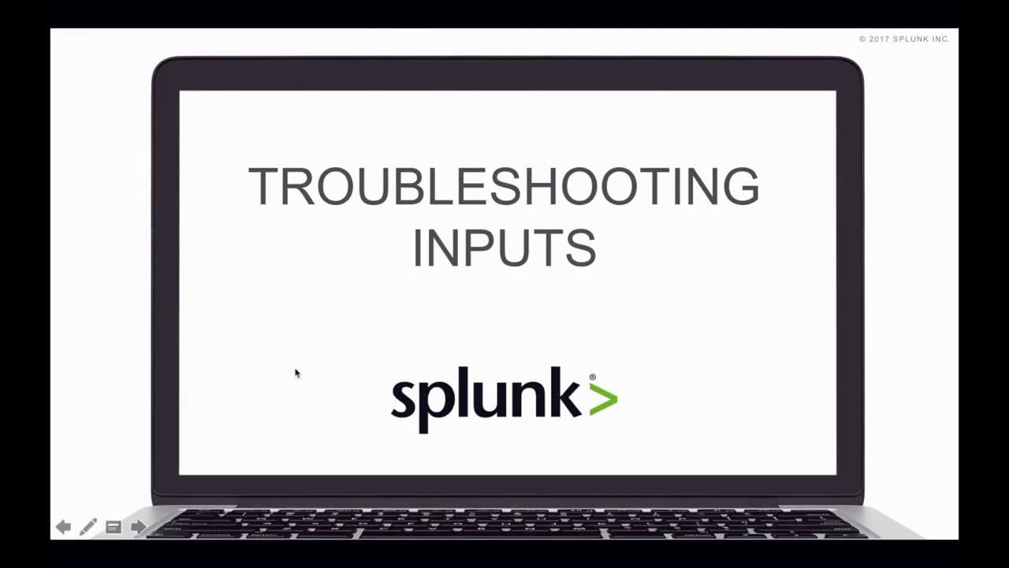
key(Right)
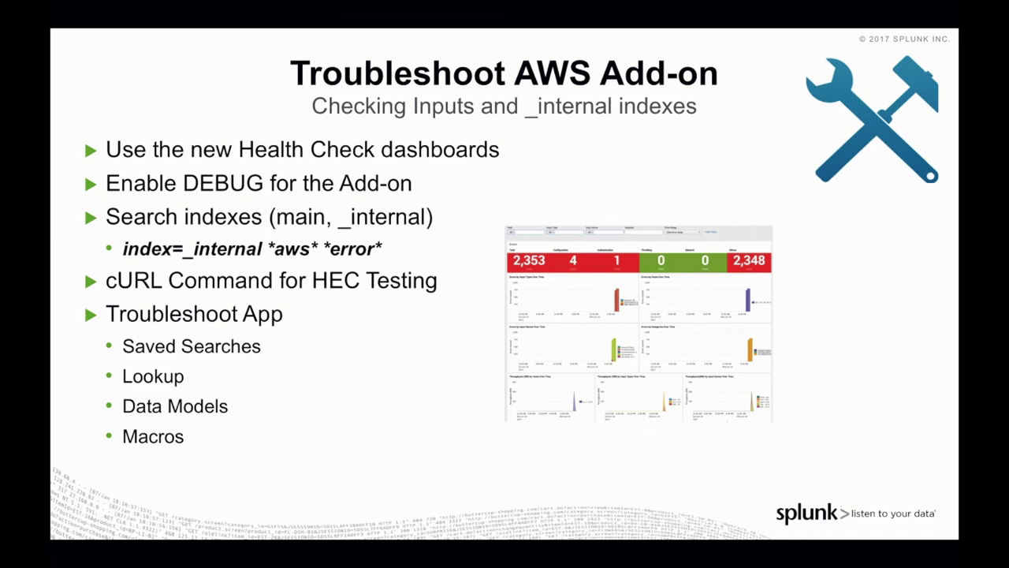
- Switch to the Splunk Health Overview dashboard, review its error charts and drill into the Cloudwatch bar of Errors by Input Types Over Time
key(super+Tab)
key(super+Tab)
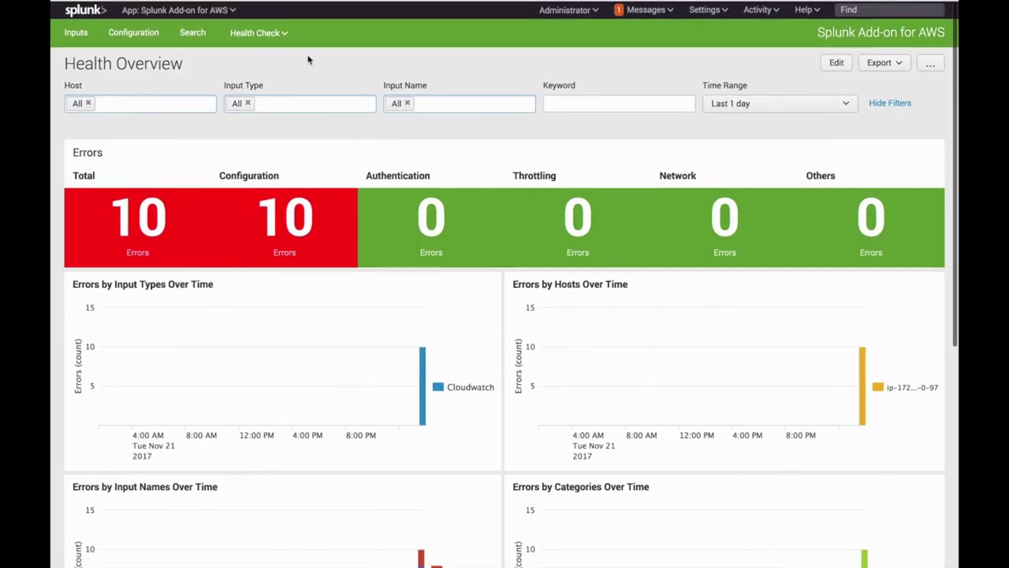
click(266, 39)
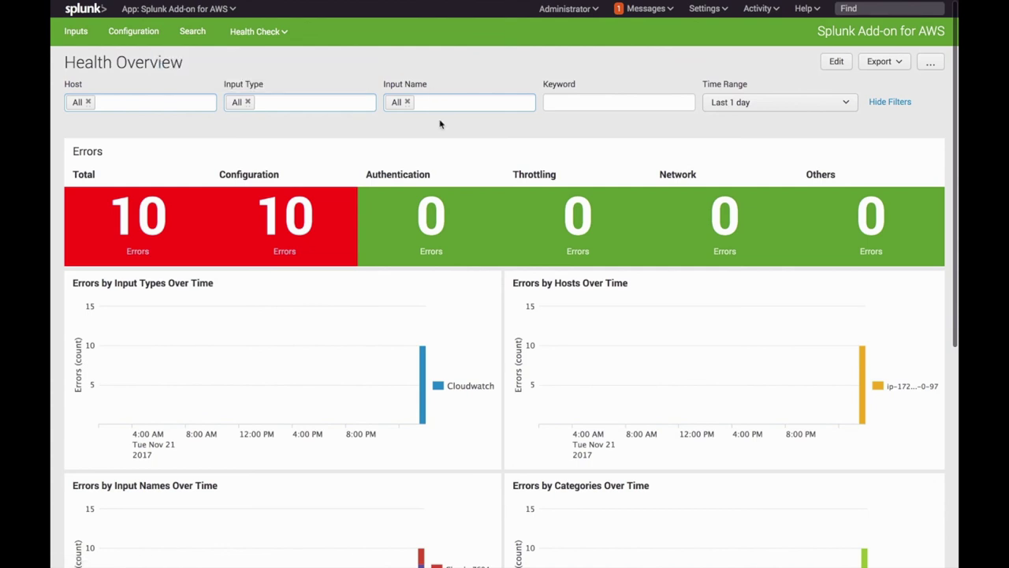
scroll(439, 123, down, 1)
scroll(439, 124, down, 3)
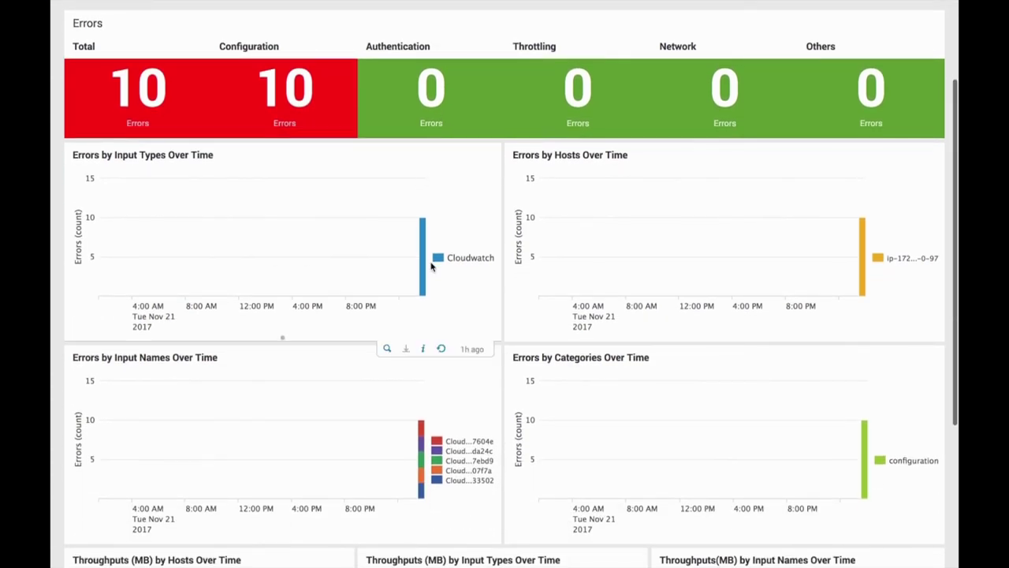
mouse_move(426, 271)
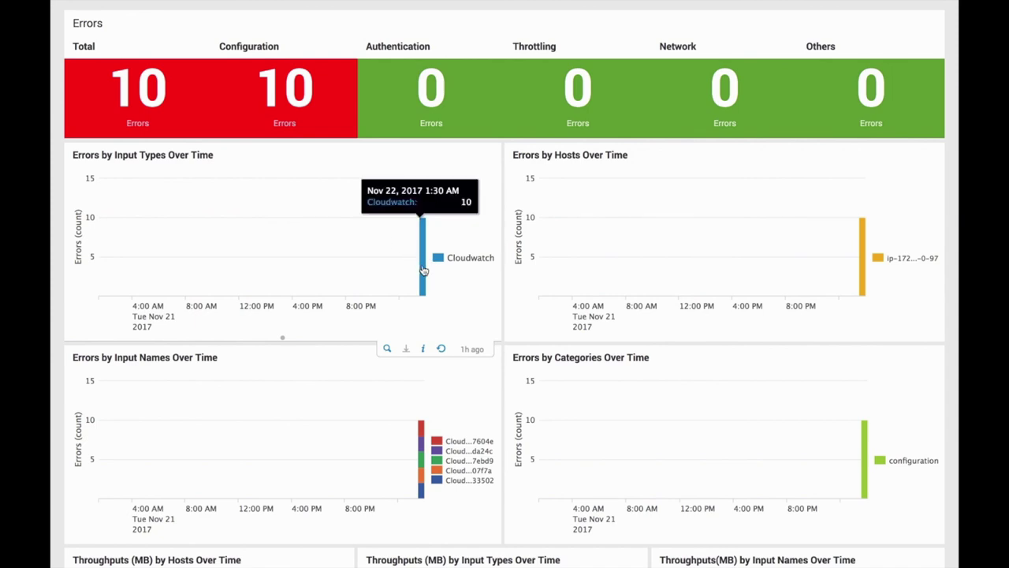
scroll(422, 266, up, 3)
scroll(422, 266, down, 1)
scroll(423, 266, down, 2)
click(424, 262)
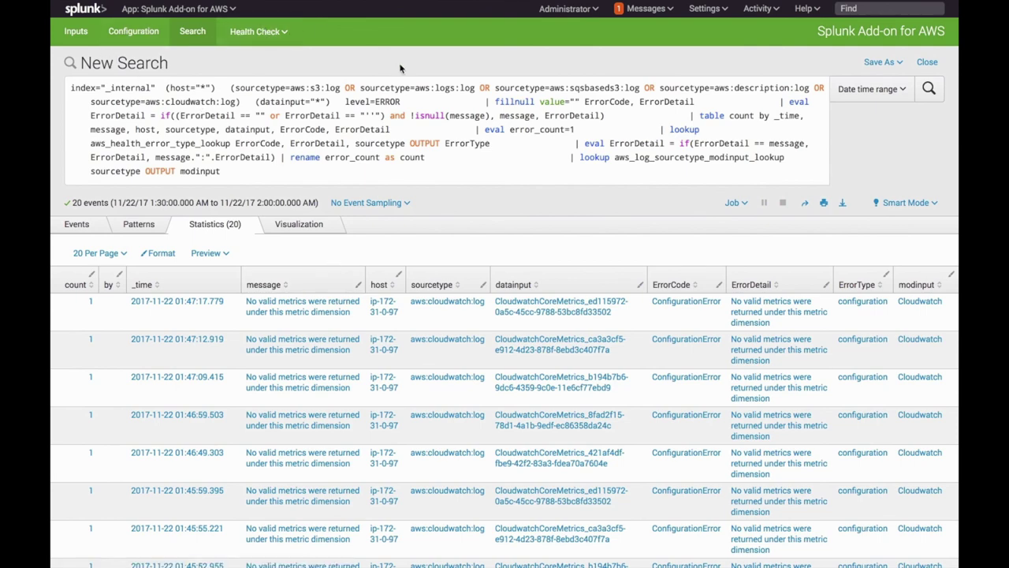
- Go to the S3 Inputs Health Details dashboard and review its time lapse and error message panels down to Generic S3
mouse_move(505, 5)
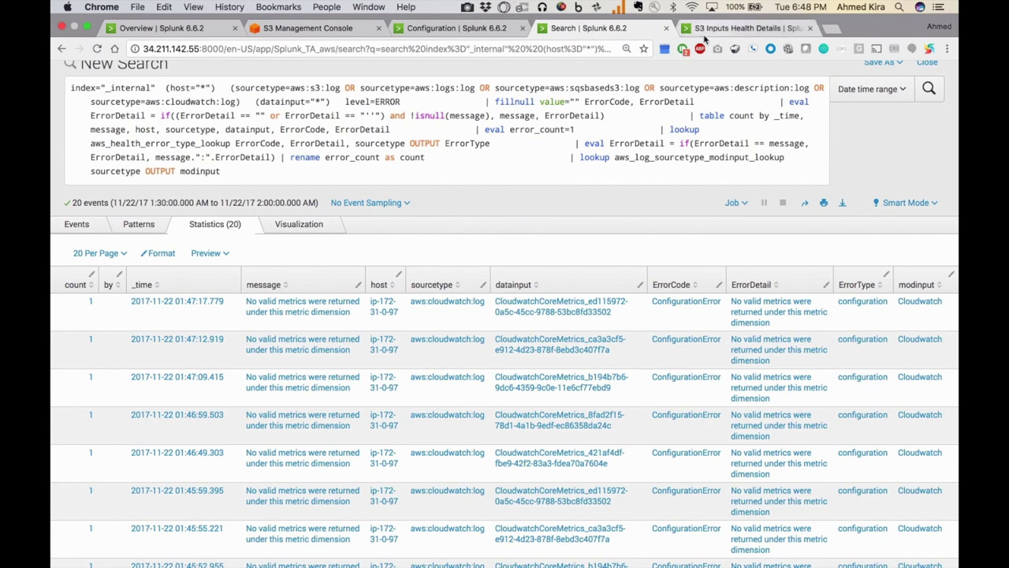
click(745, 29)
click(259, 34)
click(419, 77)
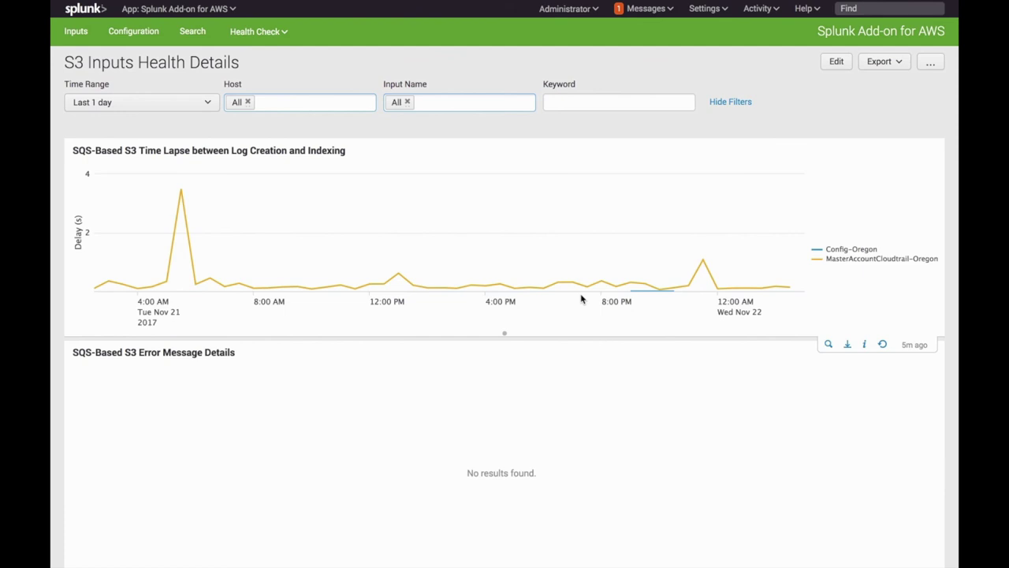
scroll(581, 299, down, 1)
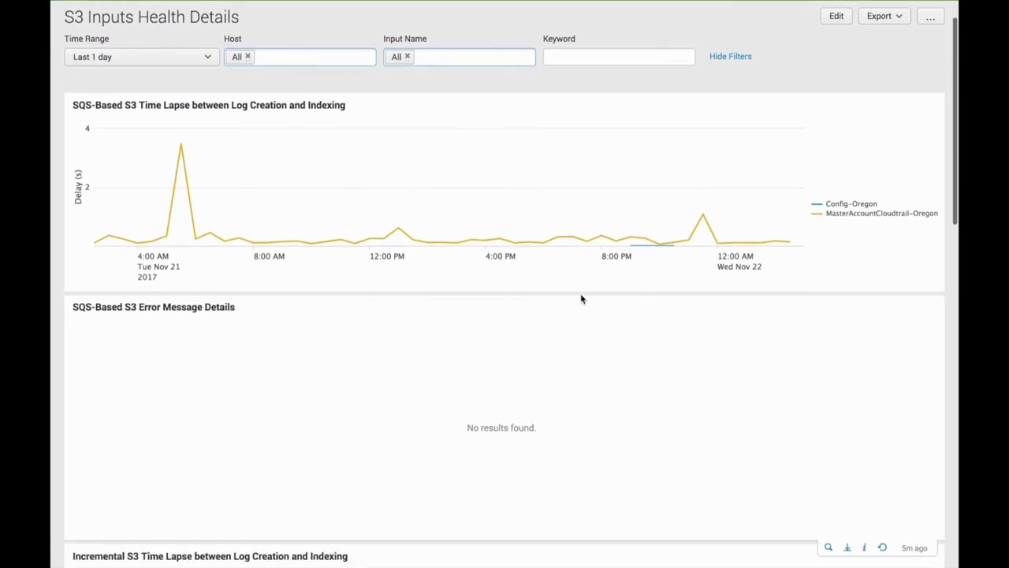
scroll(581, 299, down, 5)
scroll(580, 298, down, 7)
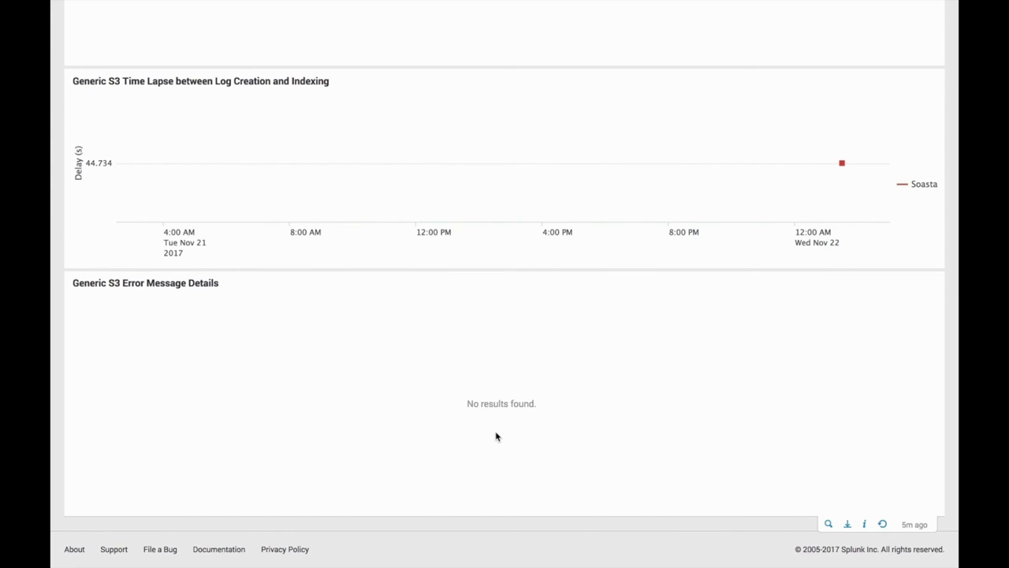
scroll(496, 436, up, 15)
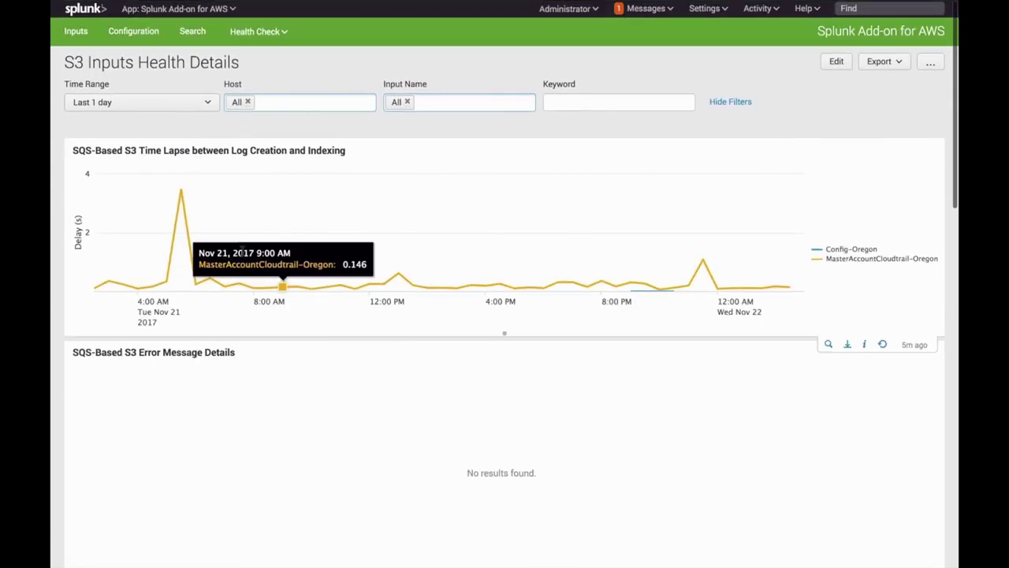
- Set the S3 health dashboard's time range to Last 30 days and examine the SQS-Based S3 error message details
click(184, 98)
click(93, 126)
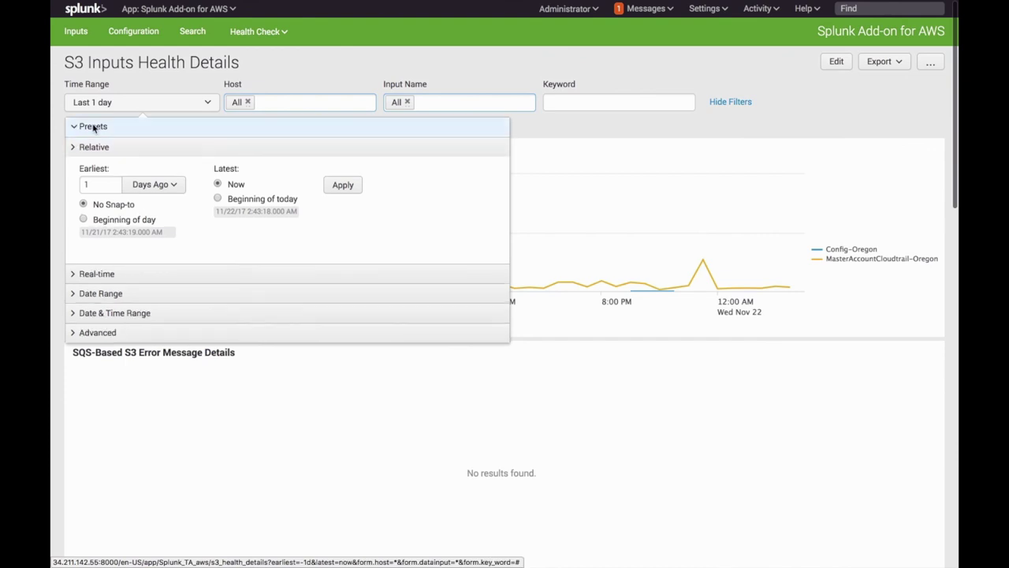
click(304, 213)
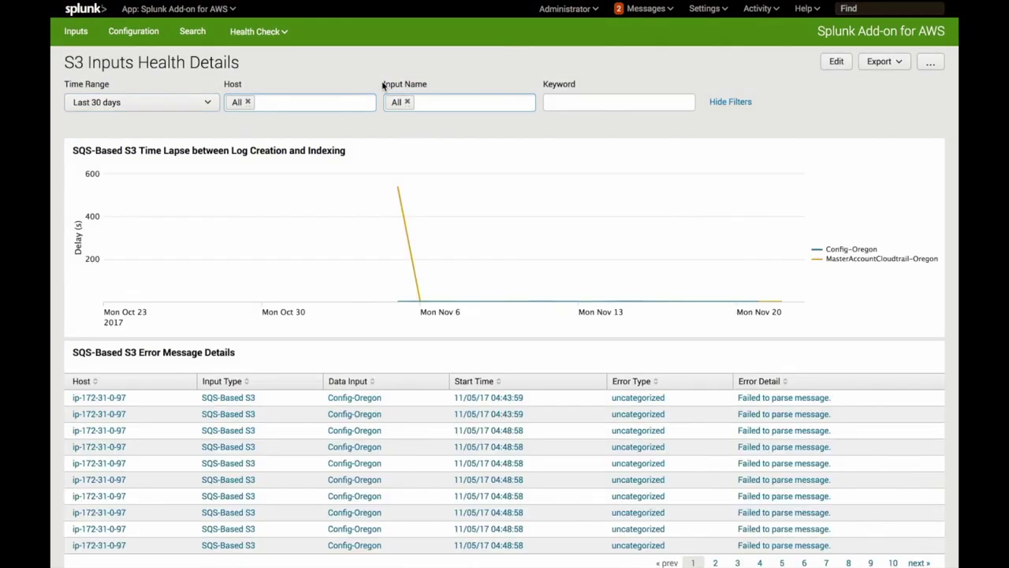
scroll(426, 339, down, 3)
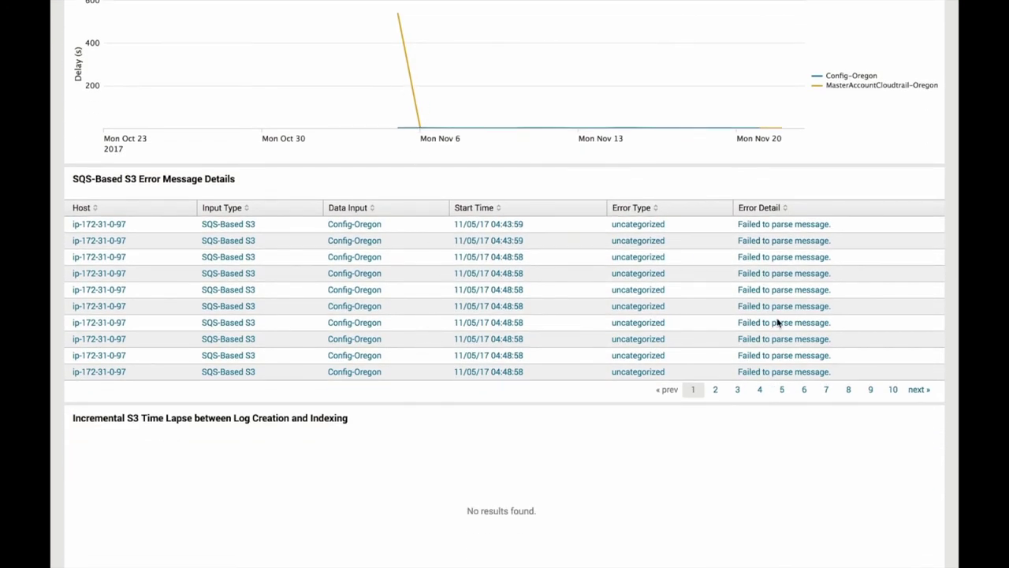
- Review the SQS-Based S3 time lapse chart and the third and fifth pages of its error message details
scroll(608, 276, up, 3)
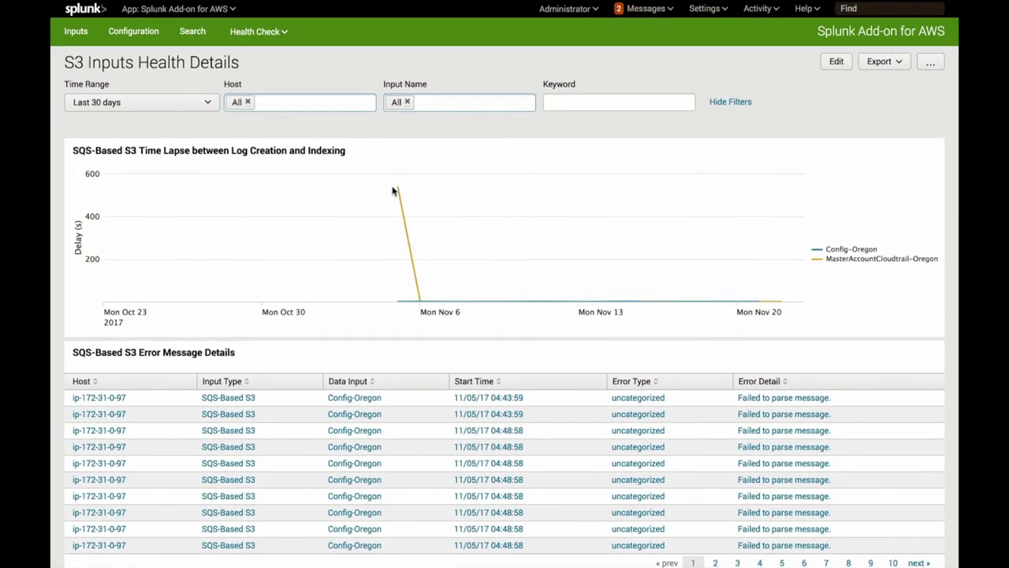
scroll(612, 481, down, 3)
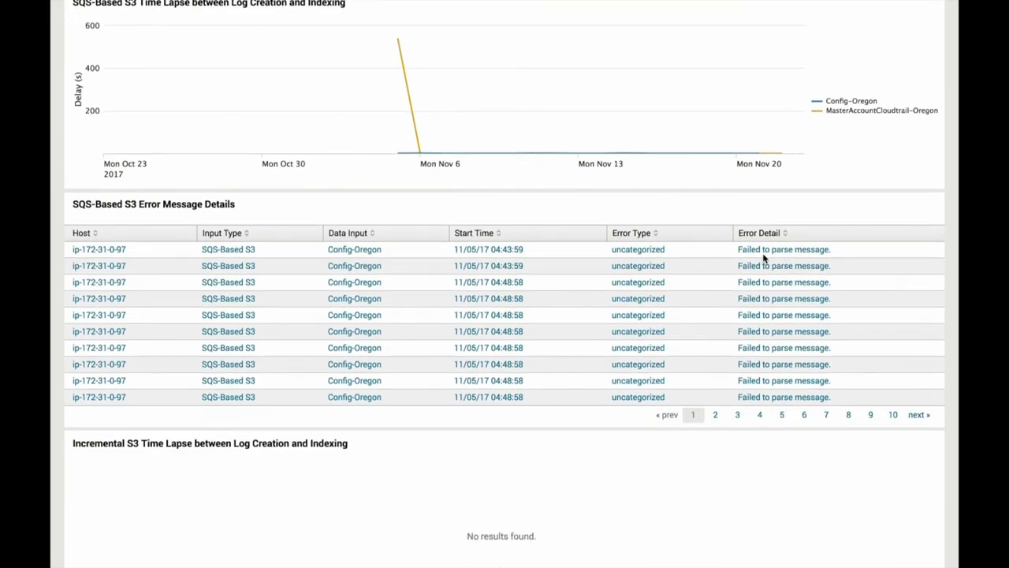
click(737, 416)
click(783, 416)
scroll(616, 293, up, 1)
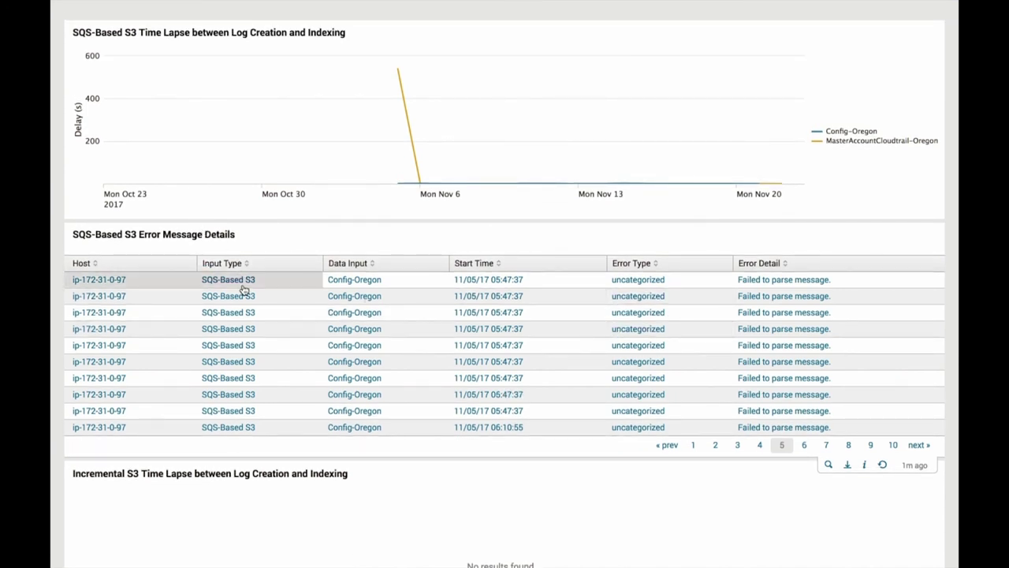
scroll(255, 292, up, 1)
scroll(255, 290, up, 2)
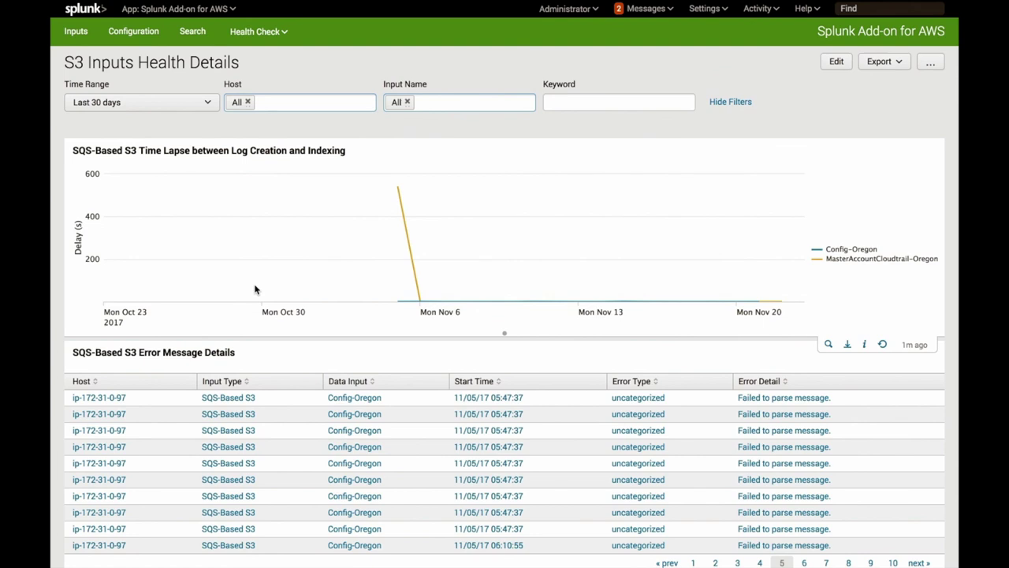
- Switch to the AWS Management Console and open the Simple Queue Service queue list
mouse_move(268, 4)
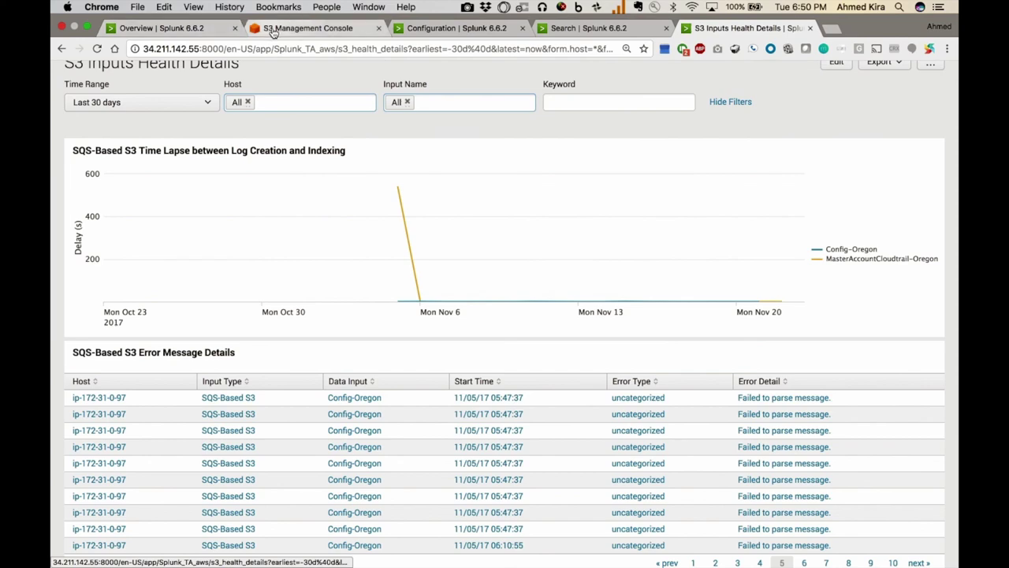
click(274, 30)
click(168, 12)
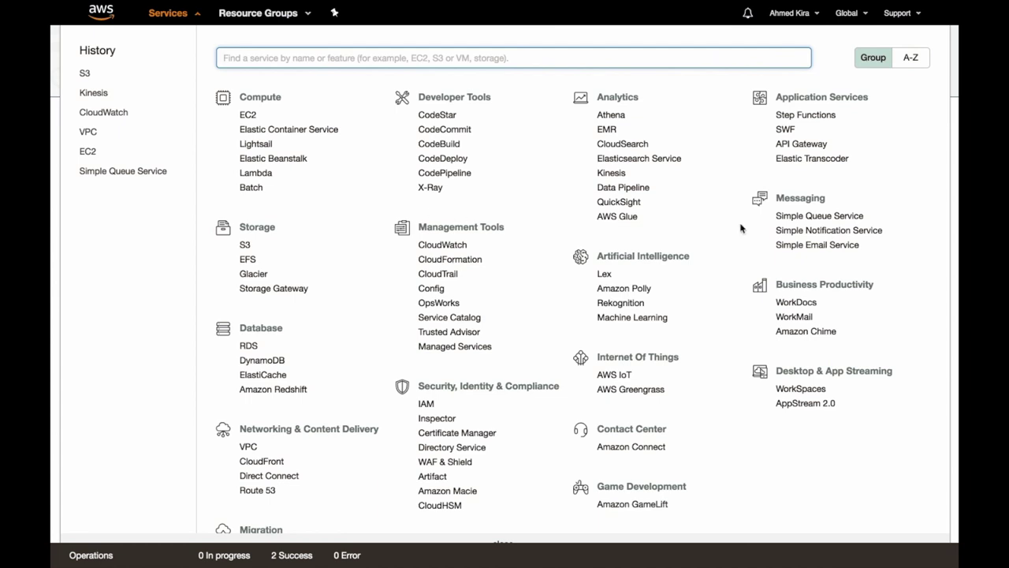
click(804, 218)
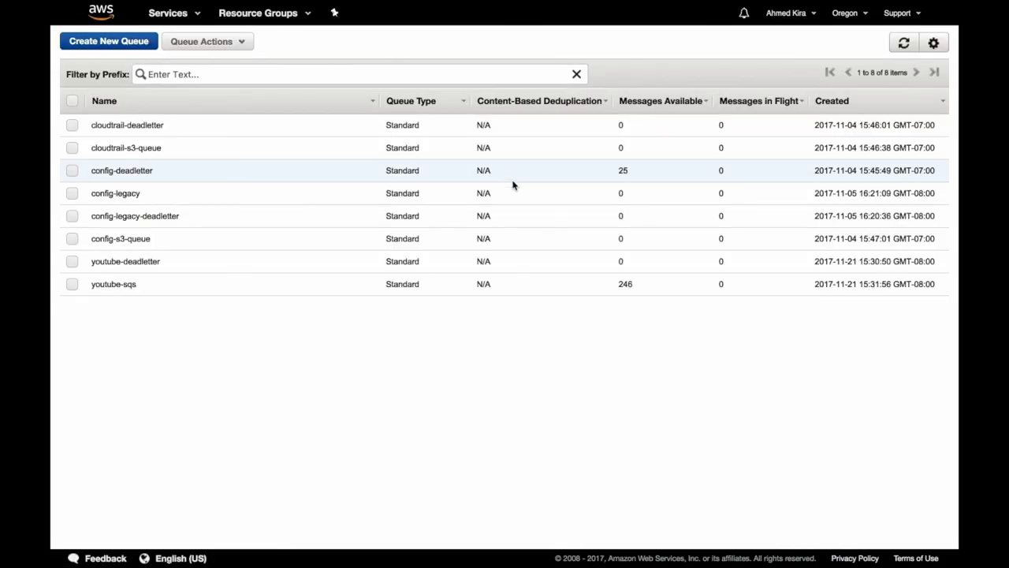
- Open the message viewer for the config-deadletter queue and poll it for messages
click(156, 172)
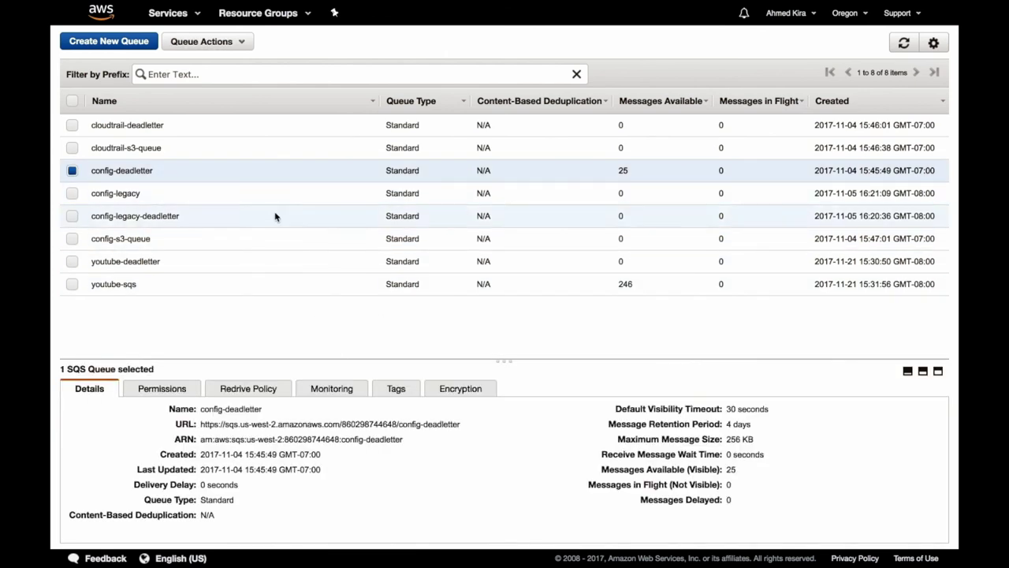
click(199, 46)
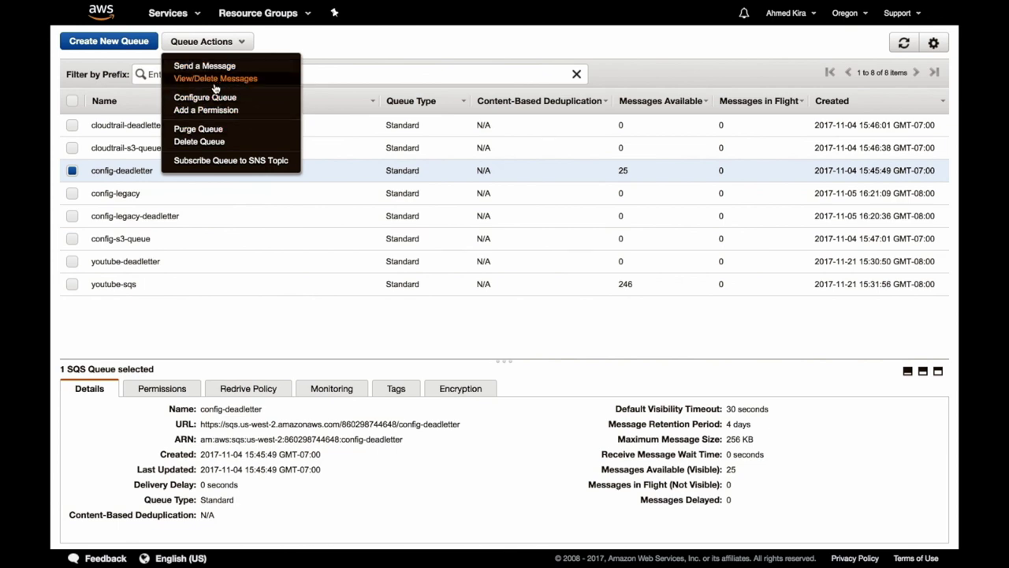
click(213, 80)
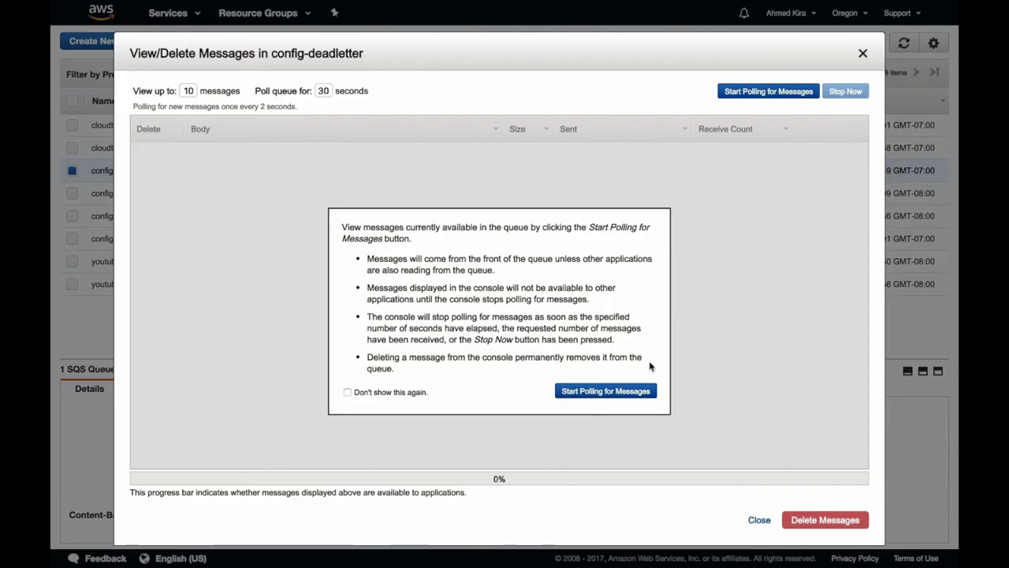
click(589, 395)
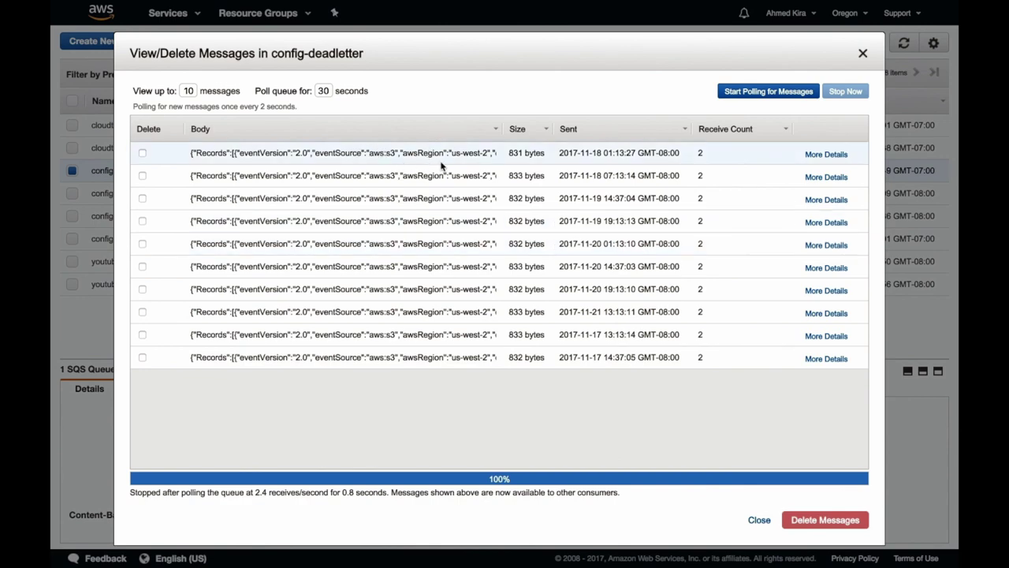
- Inspect the details and body of the first config-deadletter message, and return to the queue list
click(825, 156)
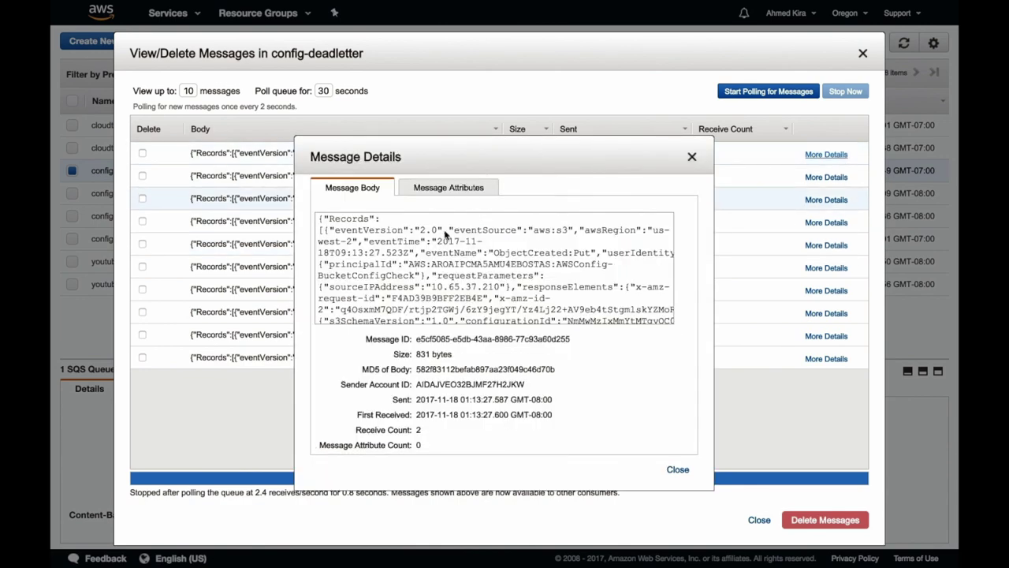
mouse_move(319, 218)
mouse_down()
mouse_move(434, 276)
mouse_move(466, 278)
mouse_move(570, 321)
mouse_move(626, 320)
mouse_move(295, 280)
mouse_move(284, 268)
mouse_move(309, 215)
mouse_up()
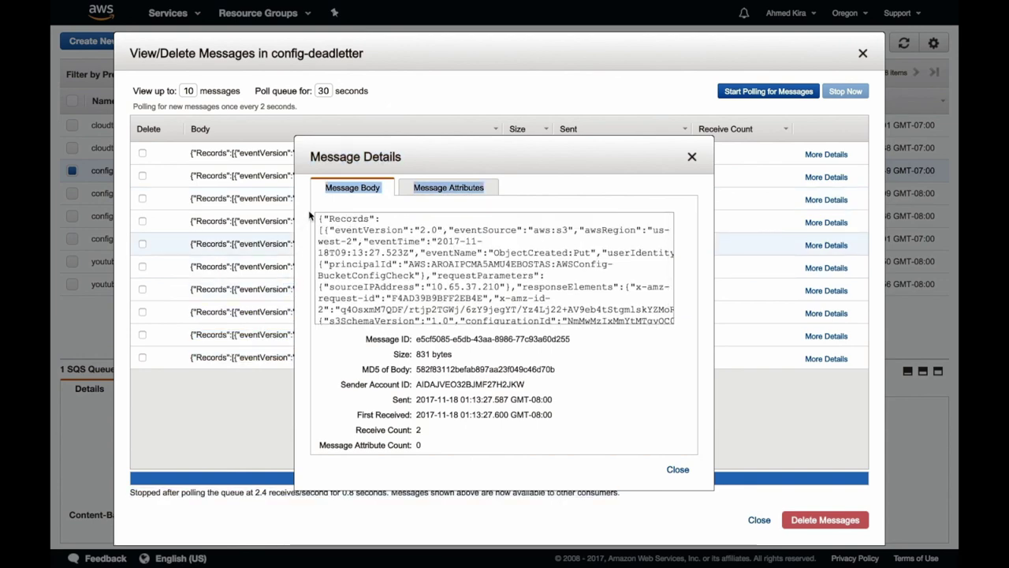
click(693, 157)
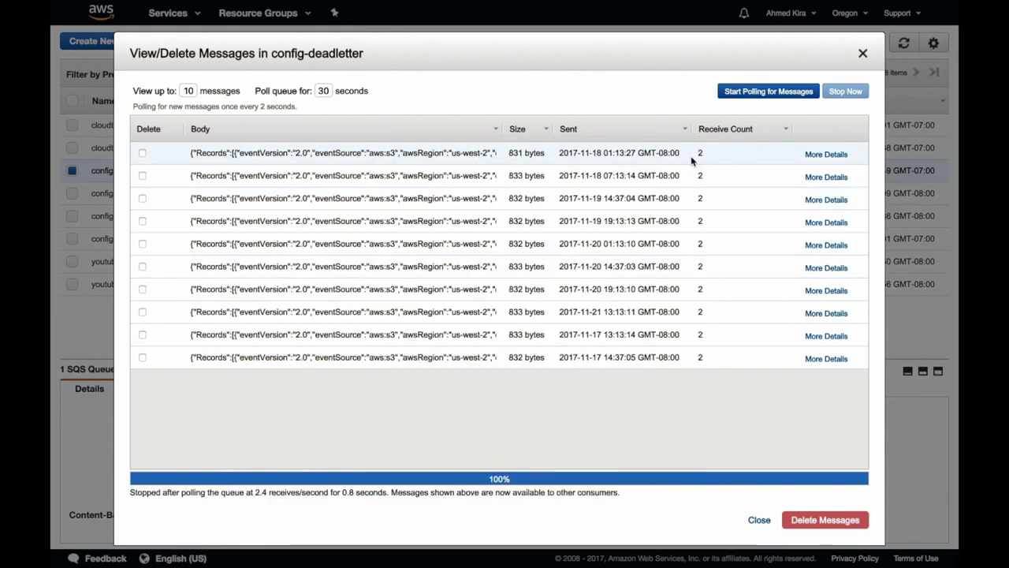
click(862, 55)
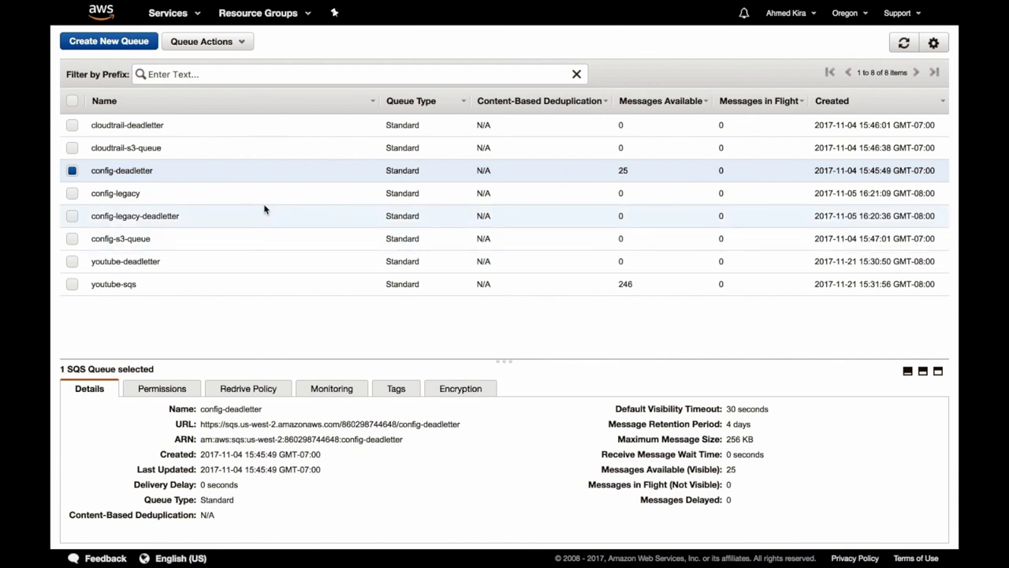
- In the Splunk add-on's logging configuration, set the AWS Config and AWS CloudTrail log levels to INFO
mouse_move(354, 2)
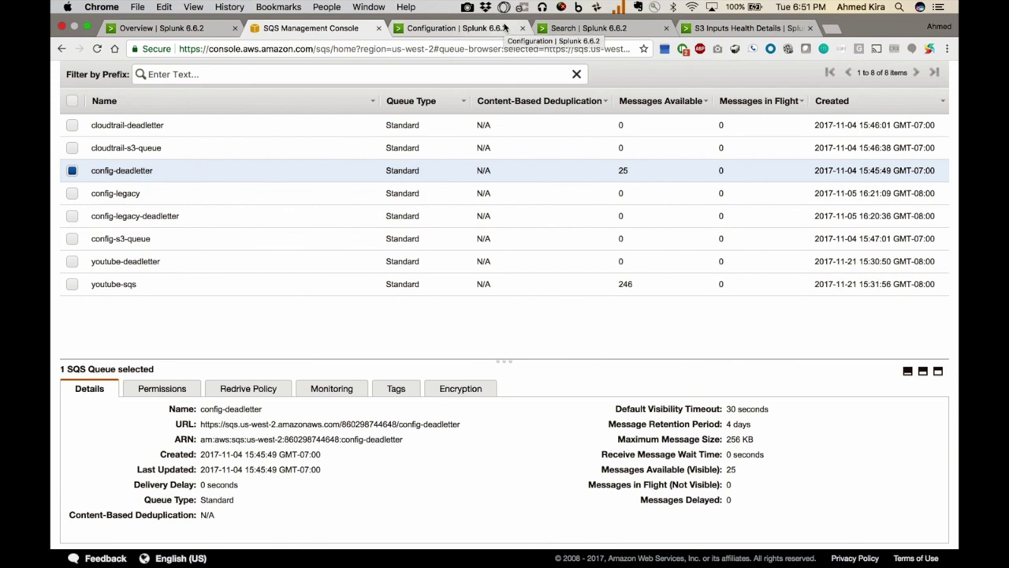
click(504, 29)
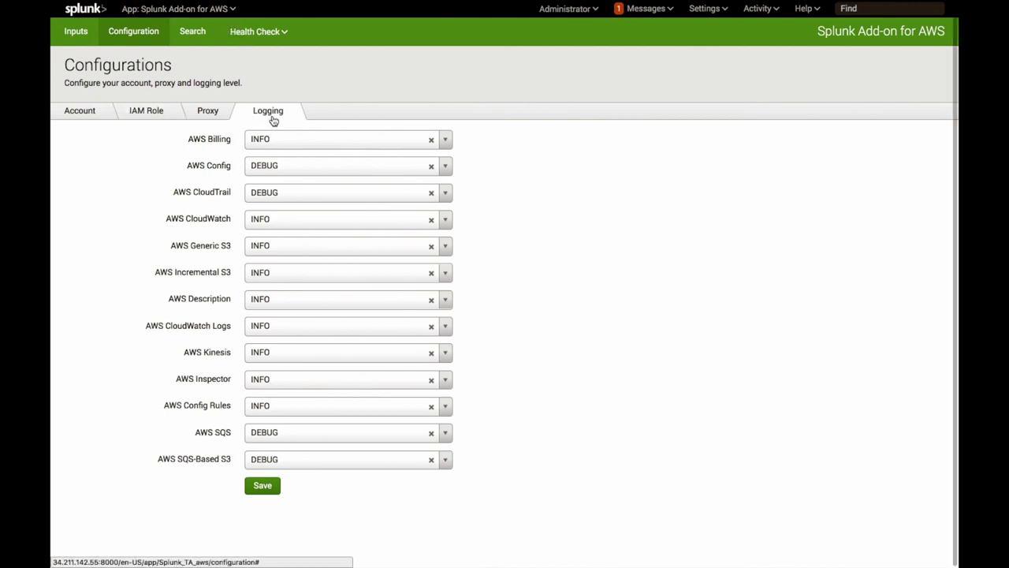
click(440, 165)
click(389, 181)
click(445, 198)
click(407, 211)
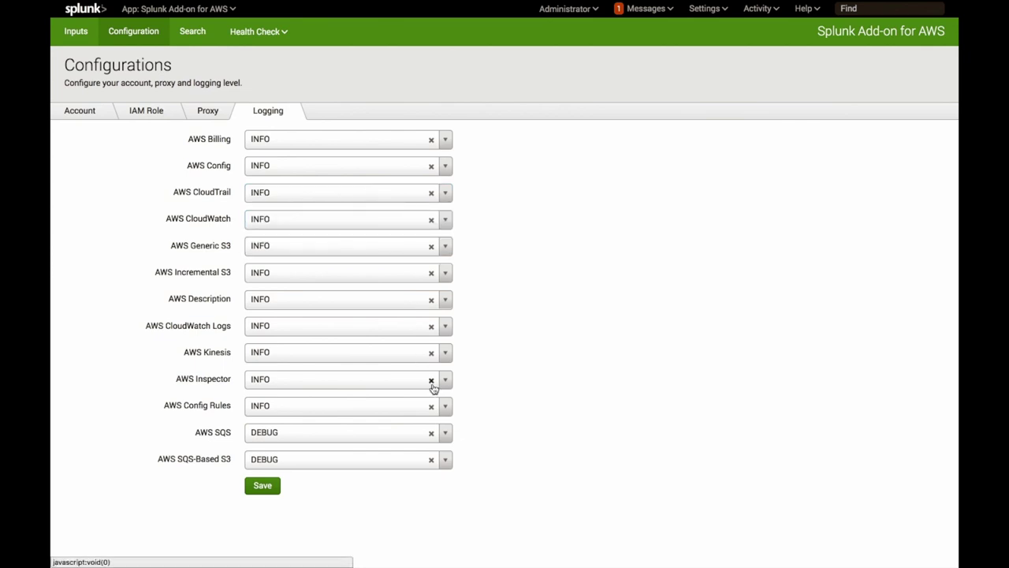
- Set the AWS SQS and AWS SQS-Based S3 log levels to INFO and save the logging configuration
click(445, 432)
click(370, 449)
click(450, 462)
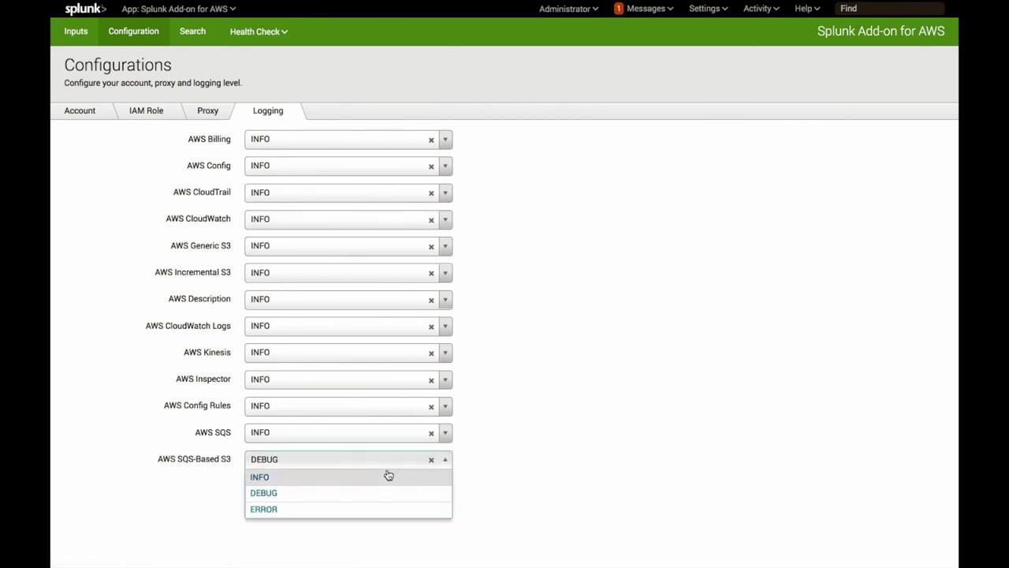
click(388, 476)
click(262, 487)
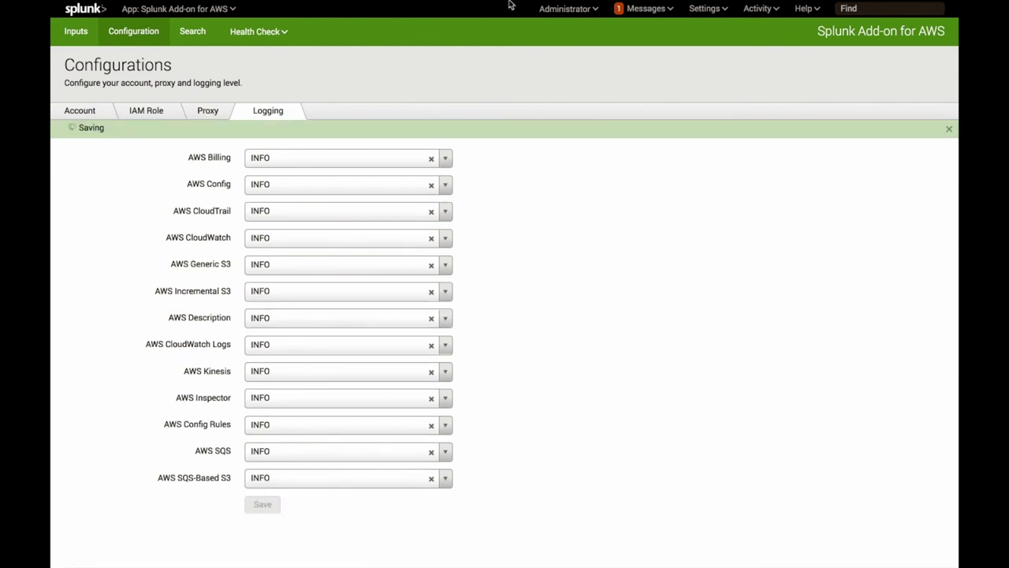
- Go to the Splunk Answers results for "aws" and check the search term and its refinement options
mouse_move(508, 6)
click(713, 30)
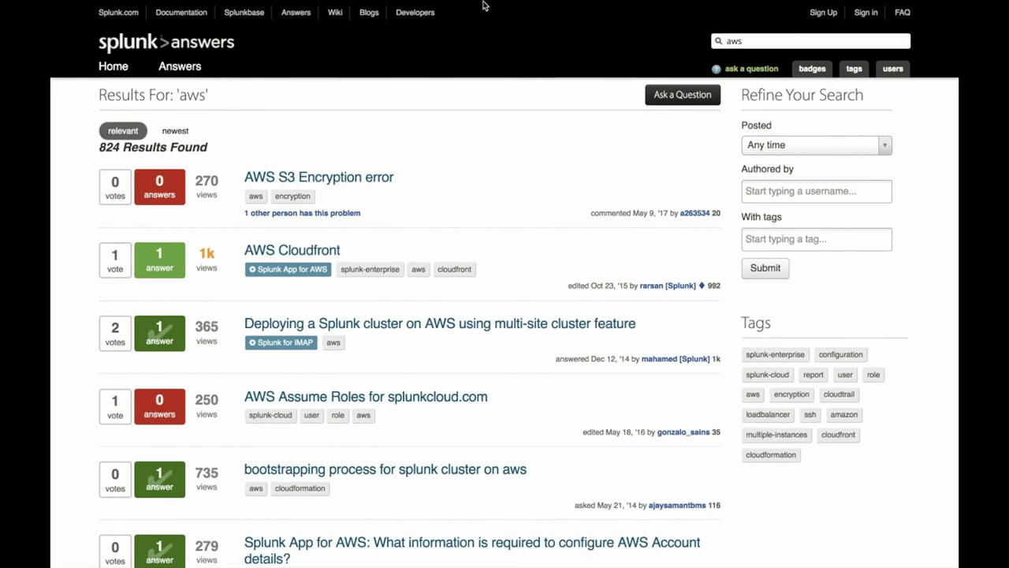
mouse_move(485, 2)
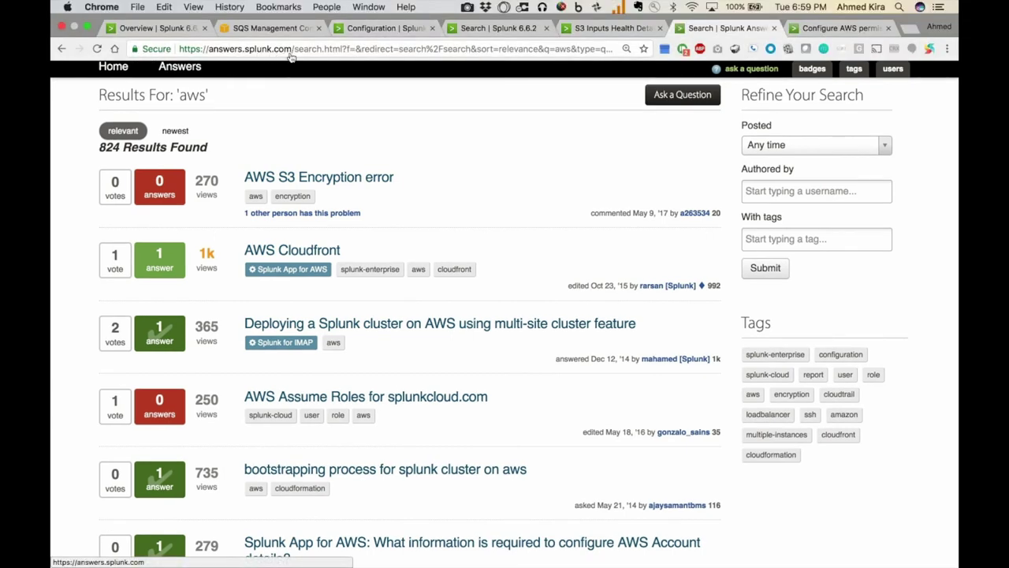
drag(752, 41, 722, 41)
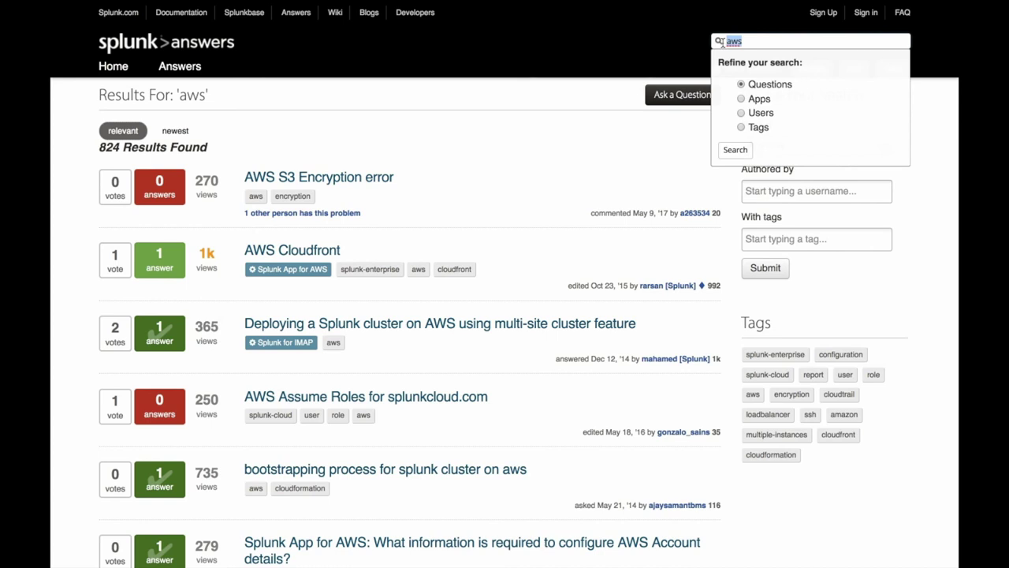
click(557, 130)
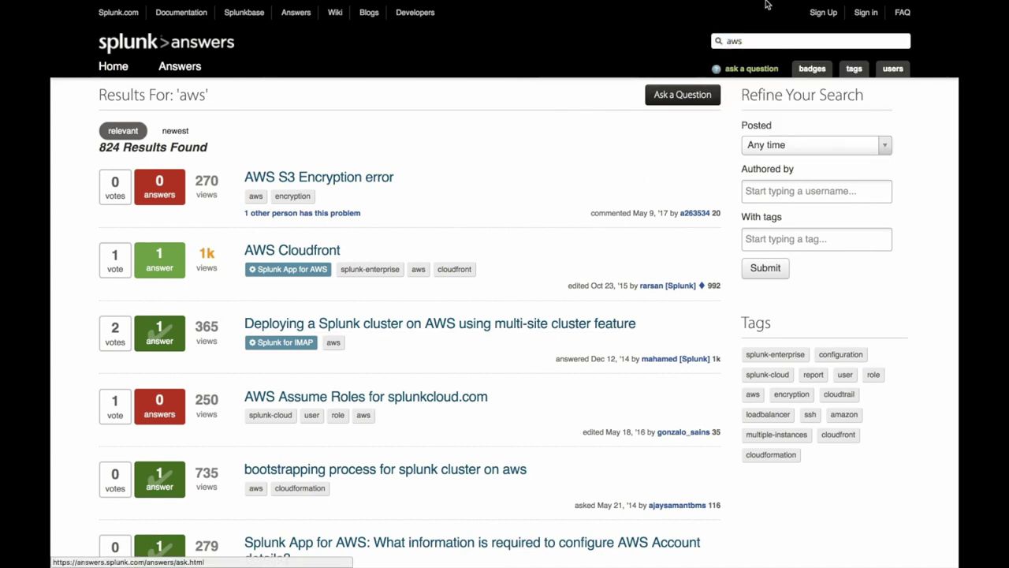
- Switch to the Splunk Add-on for AWS documentation, open its Troubleshoot the Splunk Add-on for AWS topic and skim the page
mouse_move(840, 9)
click(834, 30)
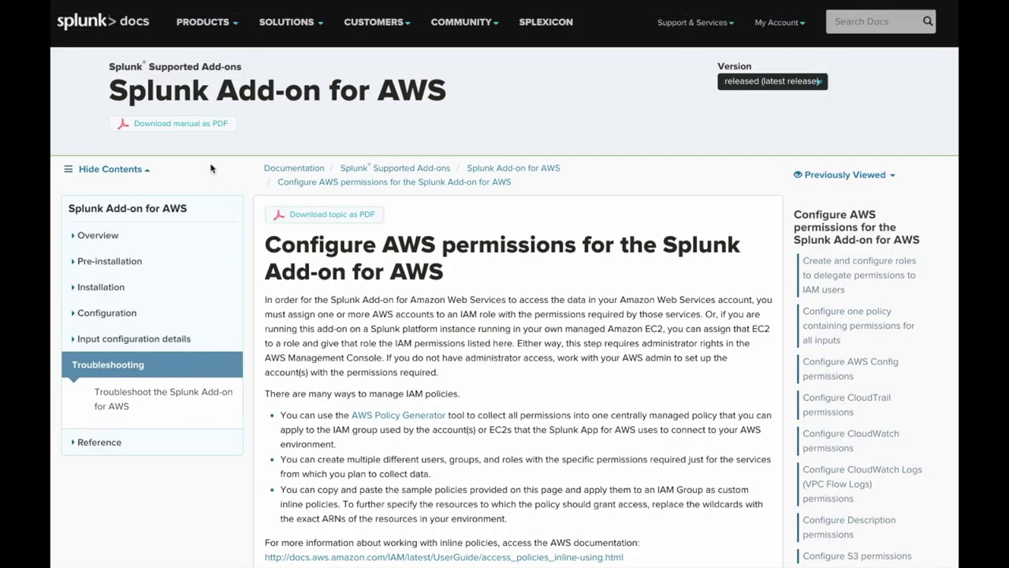
scroll(142, 347, down, 1)
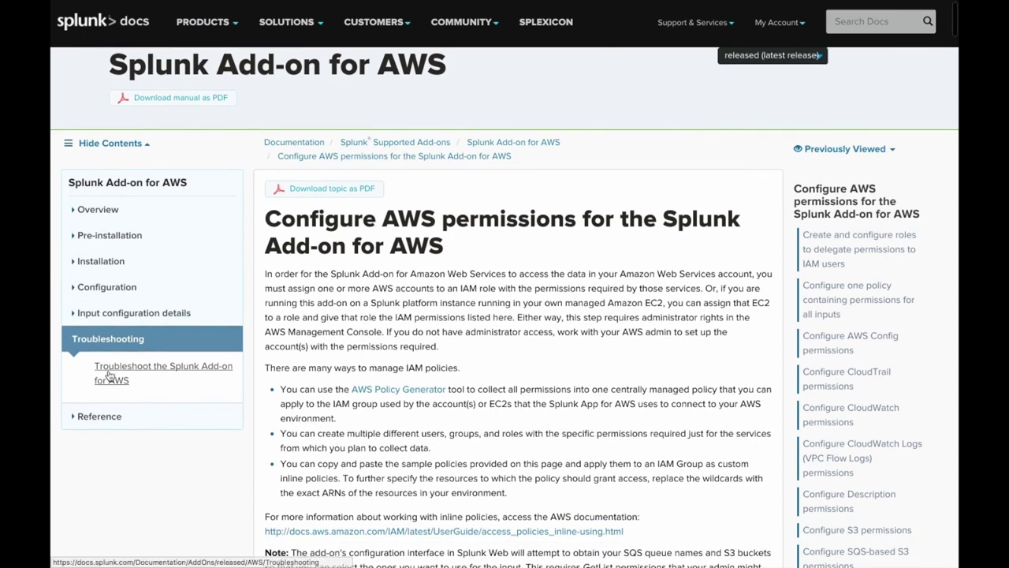
click(120, 372)
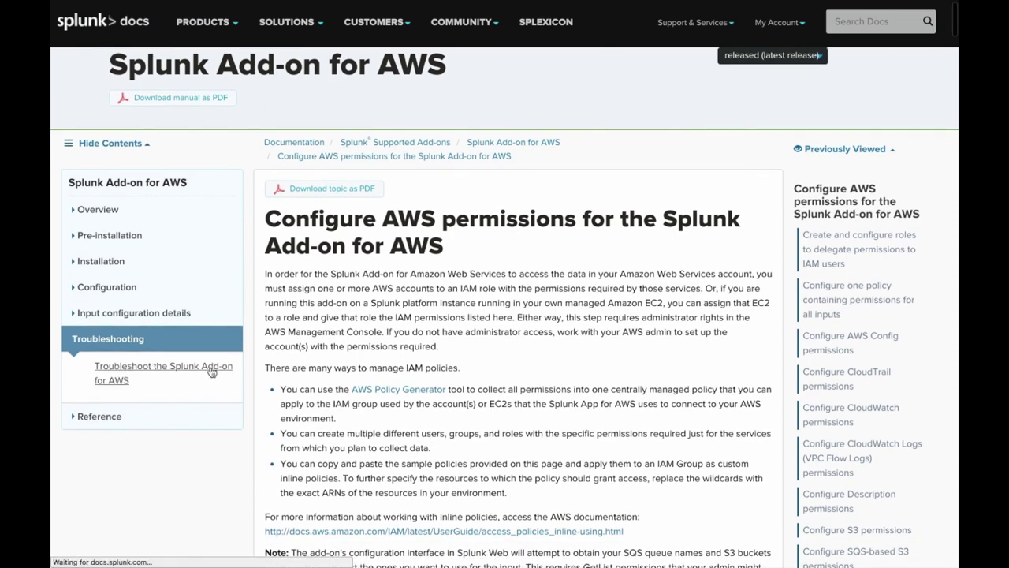
scroll(251, 386, down, 10)
scroll(251, 388, down, 2)
scroll(253, 387, up, 15)
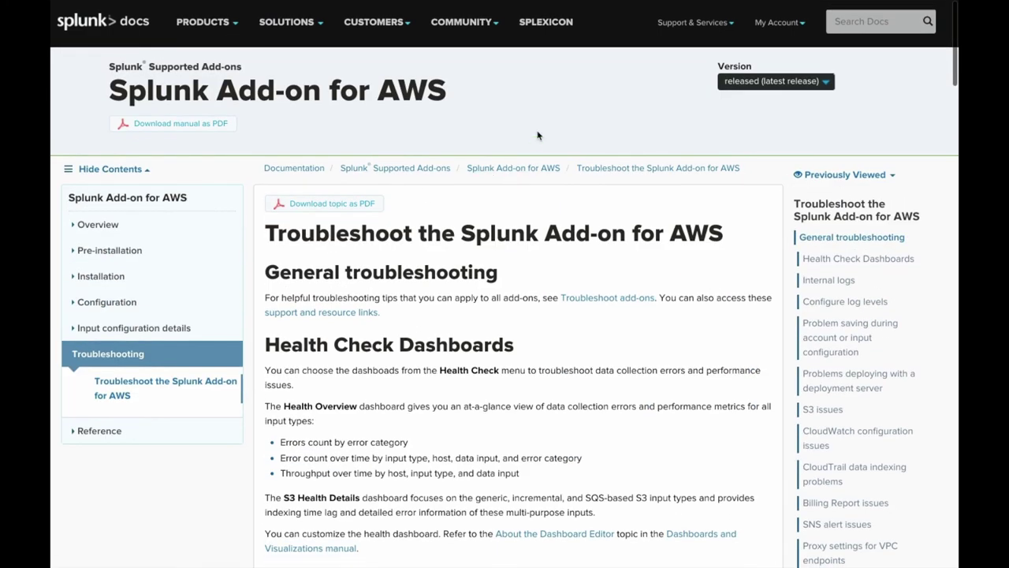